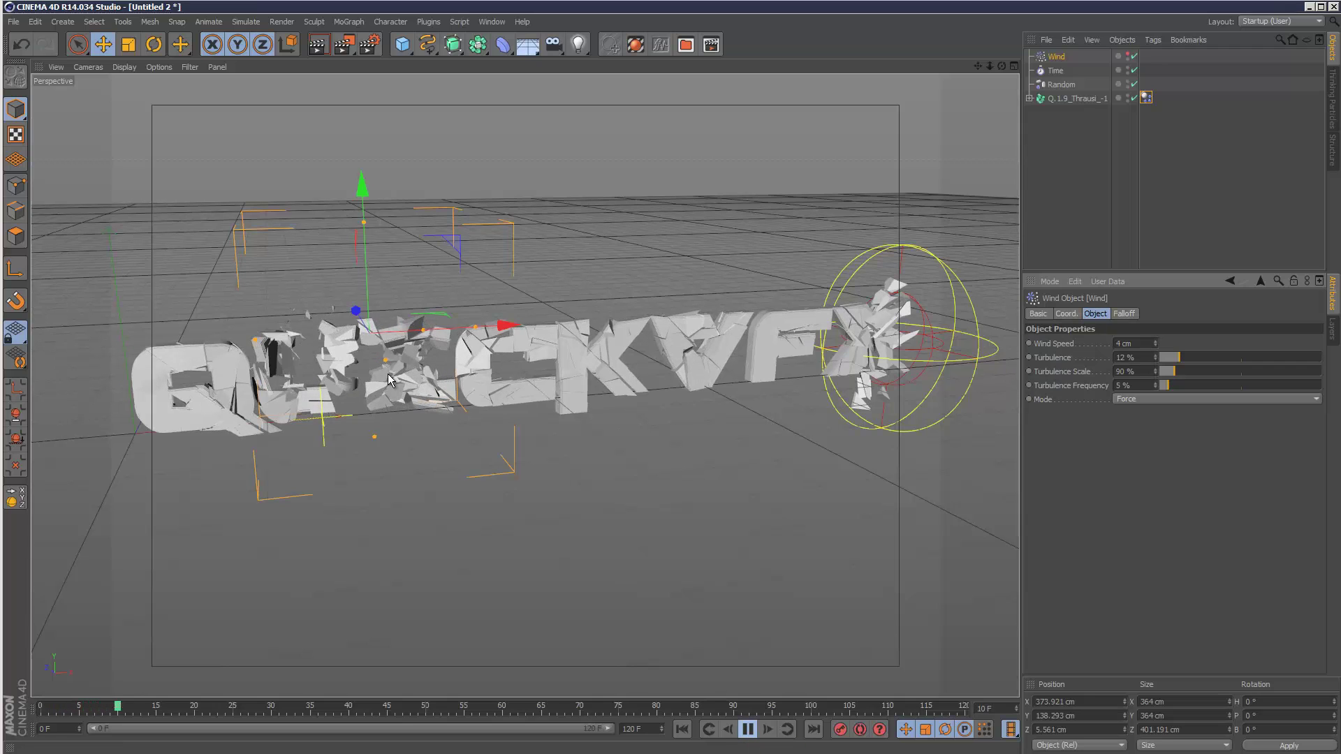
Replay the QUICKVFX shatter from frame 0 with the single Wind force
click(682, 729)
click(748, 729)
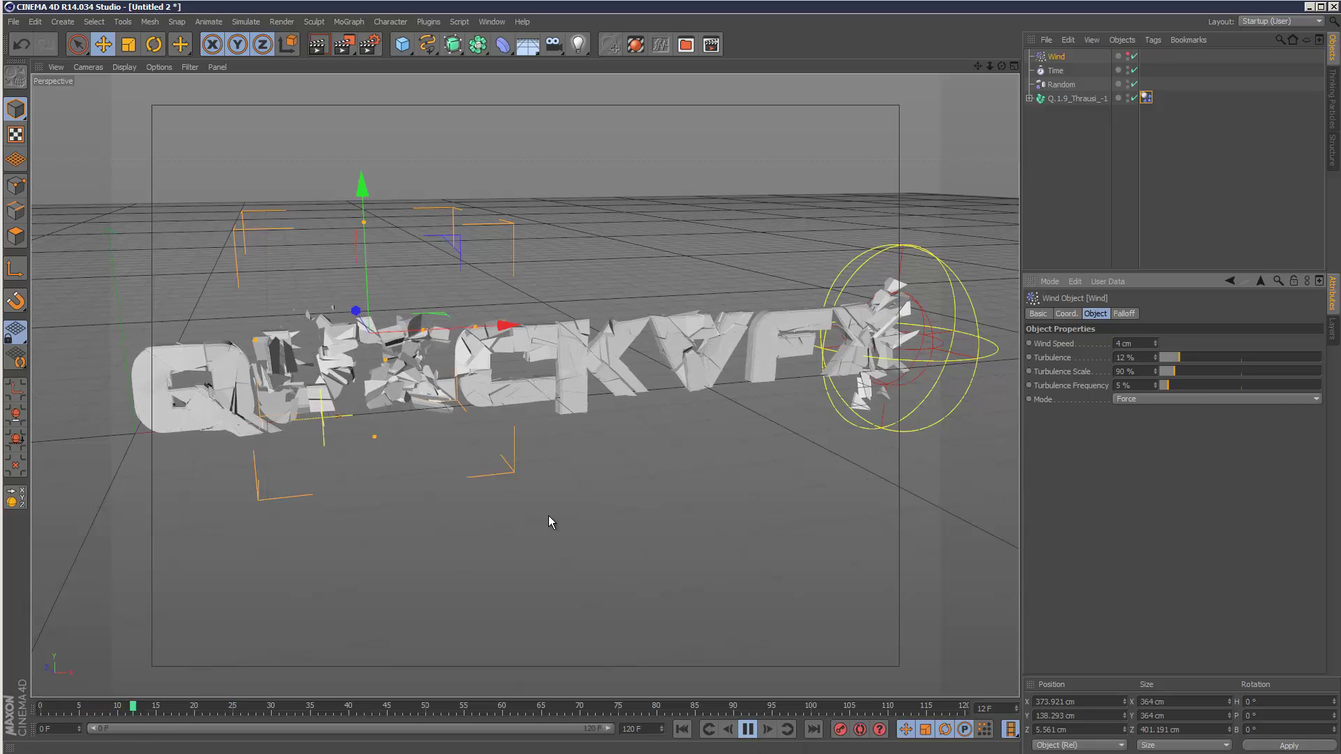
click(748, 729)
Duplicate Wind as Wind.1, move it to X 977.168 cm and slightly lower, then replay
ctrl+drag(1055, 56, 1057, 71)
drag(520, 323, 698, 225)
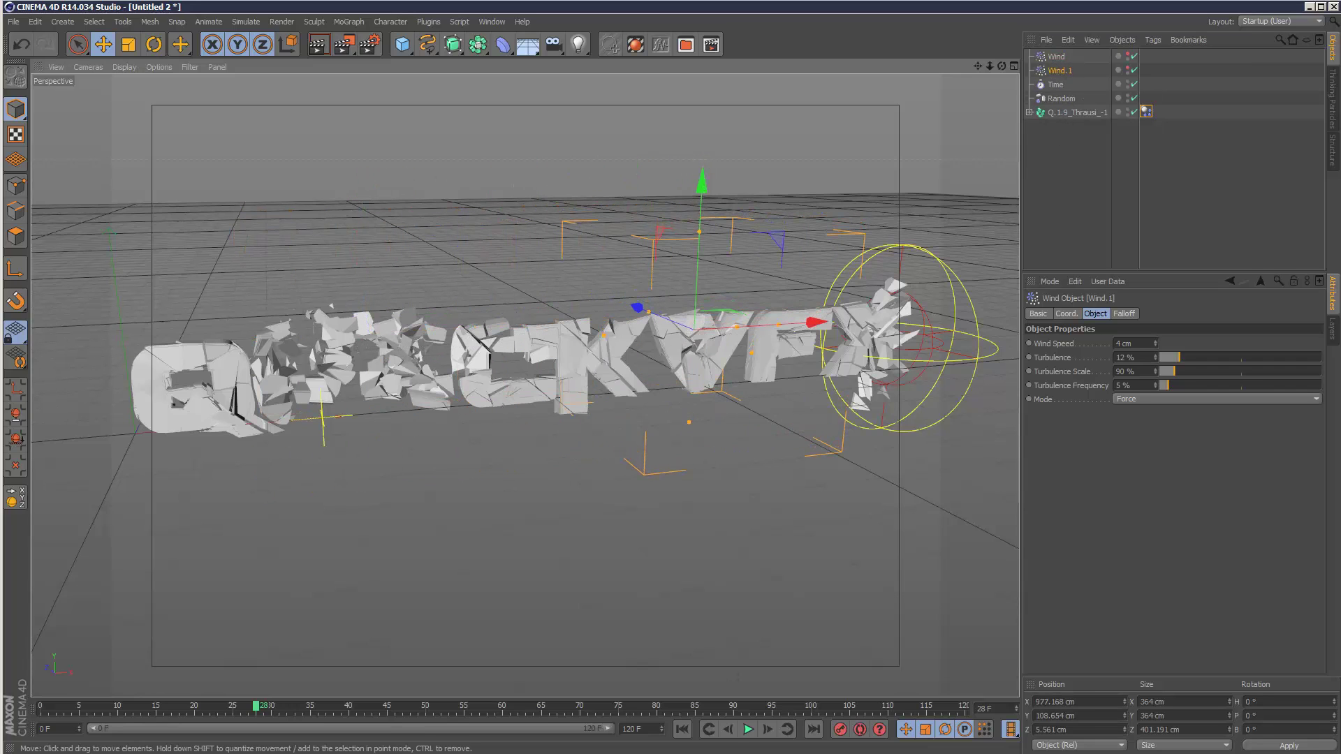
click(681, 729)
click(748, 729)
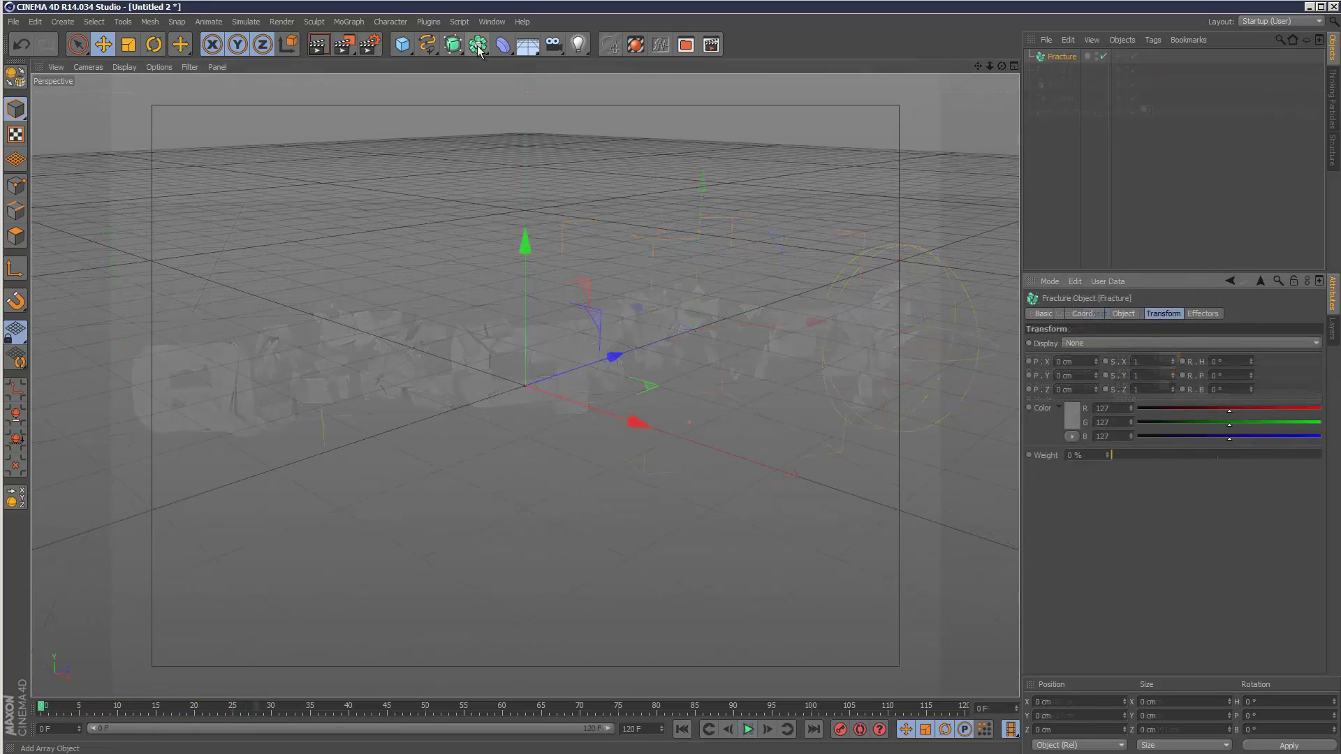
Add a 200 cm Cube, parent it under Fracture and make it an editable polygon mesh
click(402, 44)
click(460, 60)
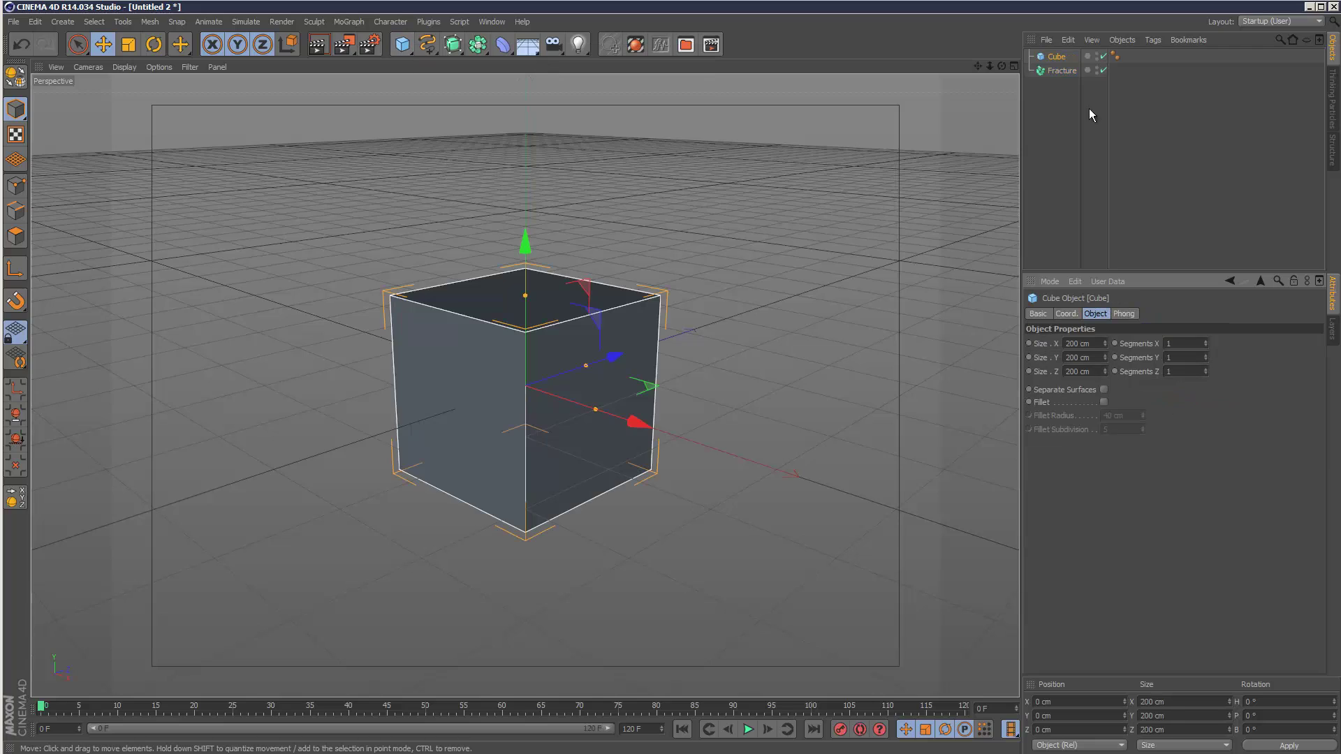
drag(1060, 62, 1050, 65)
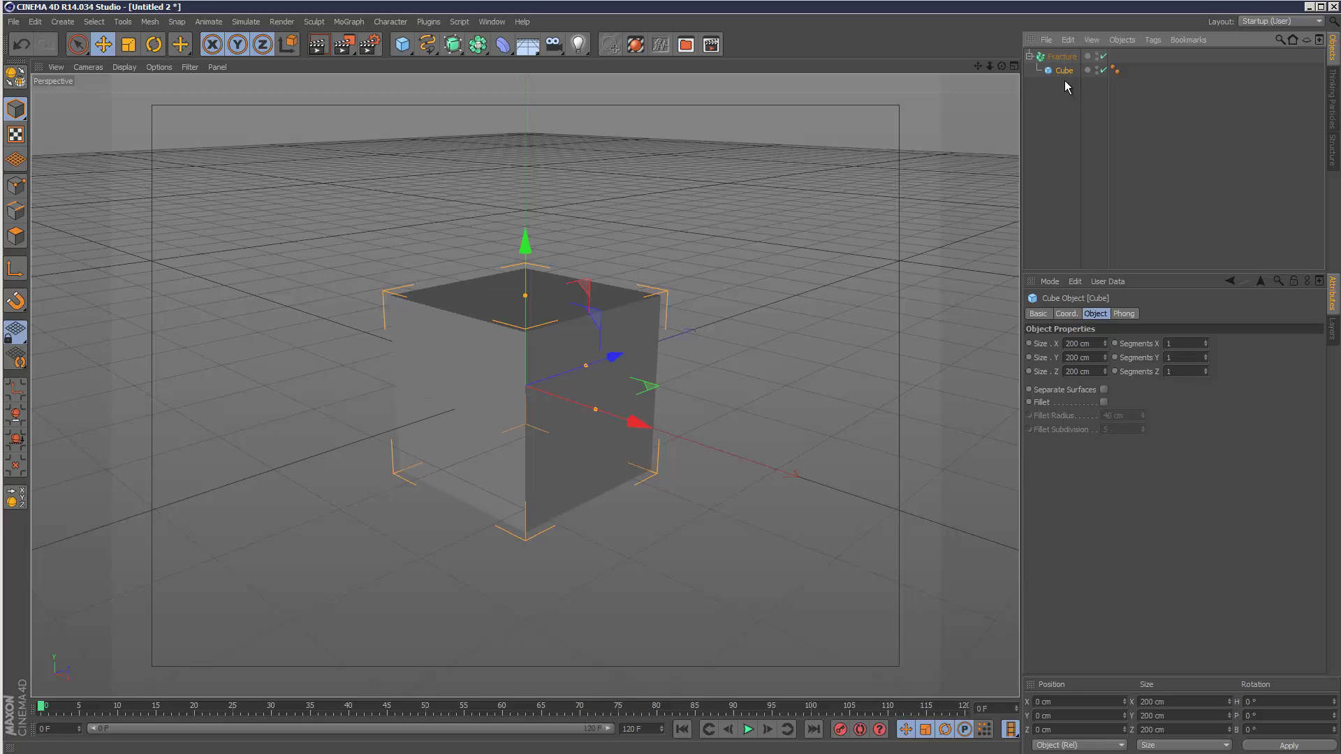
click(1065, 82)
click(1064, 71)
click(1058, 58)
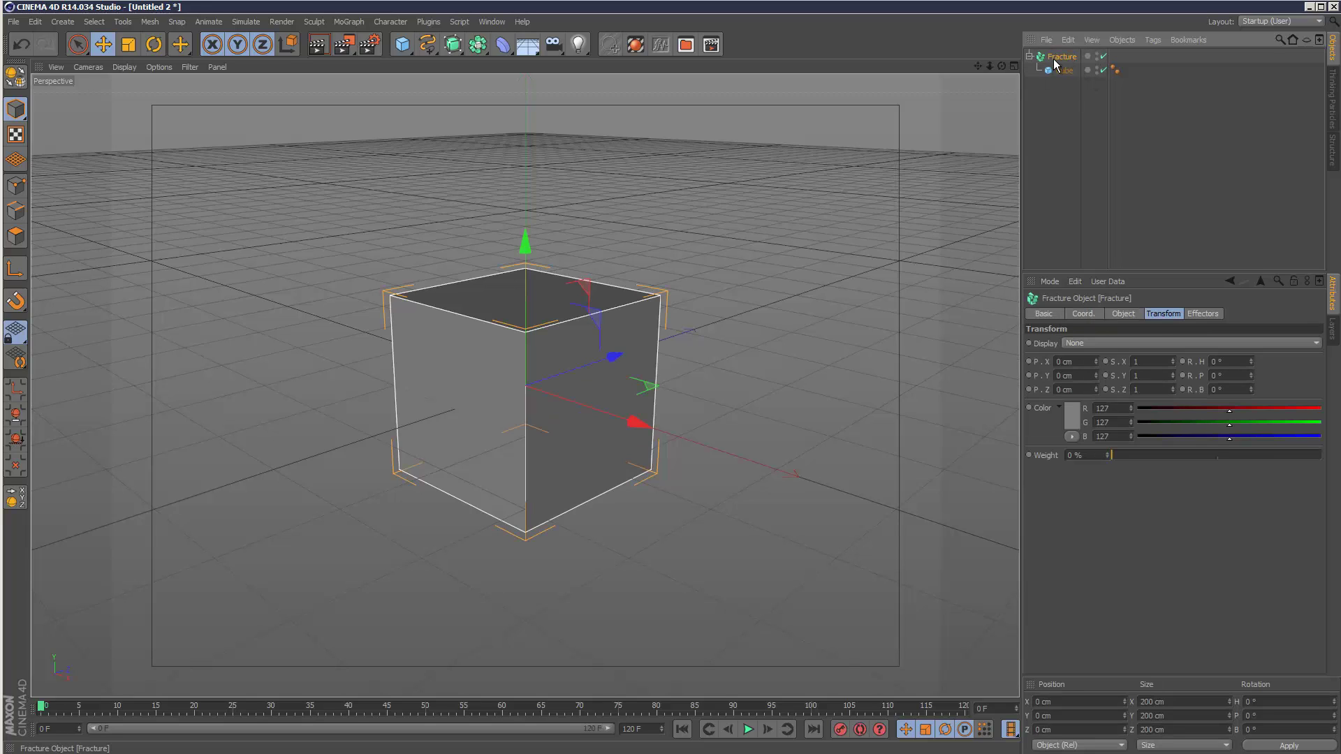
click(1061, 72)
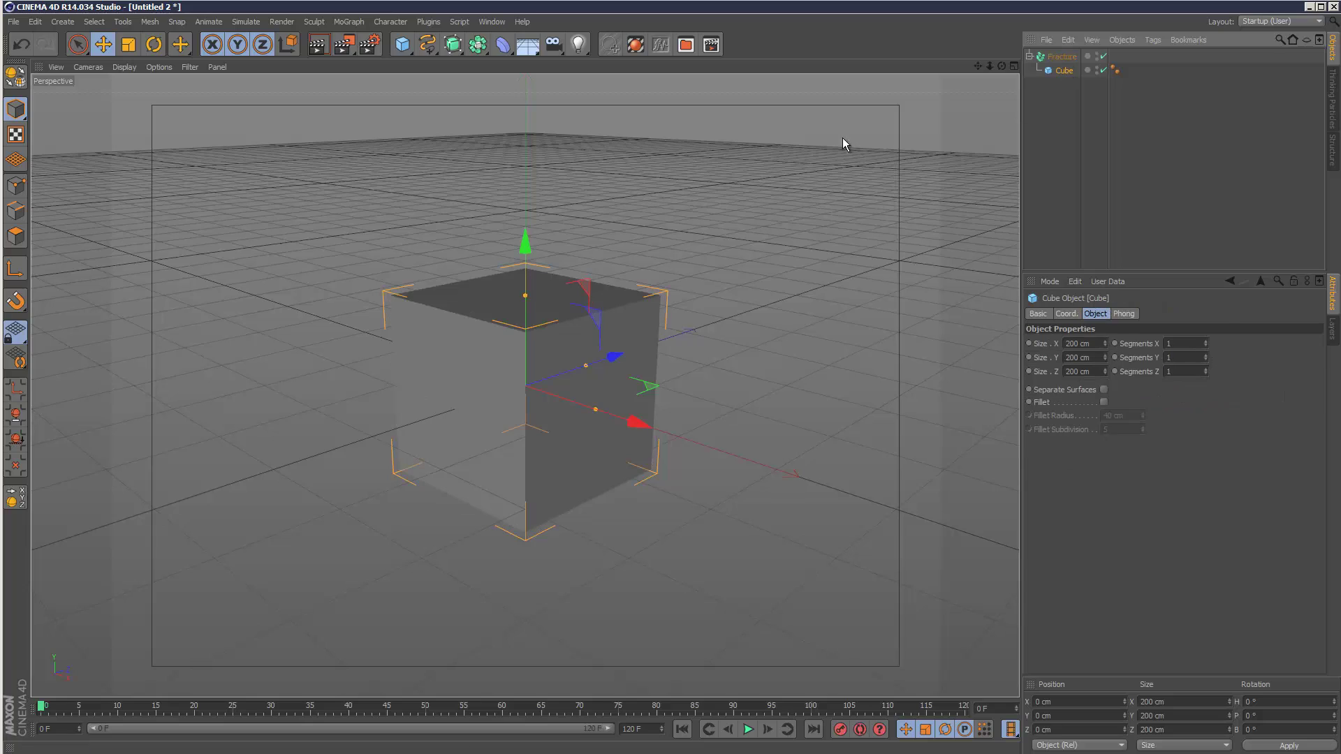
key(c)
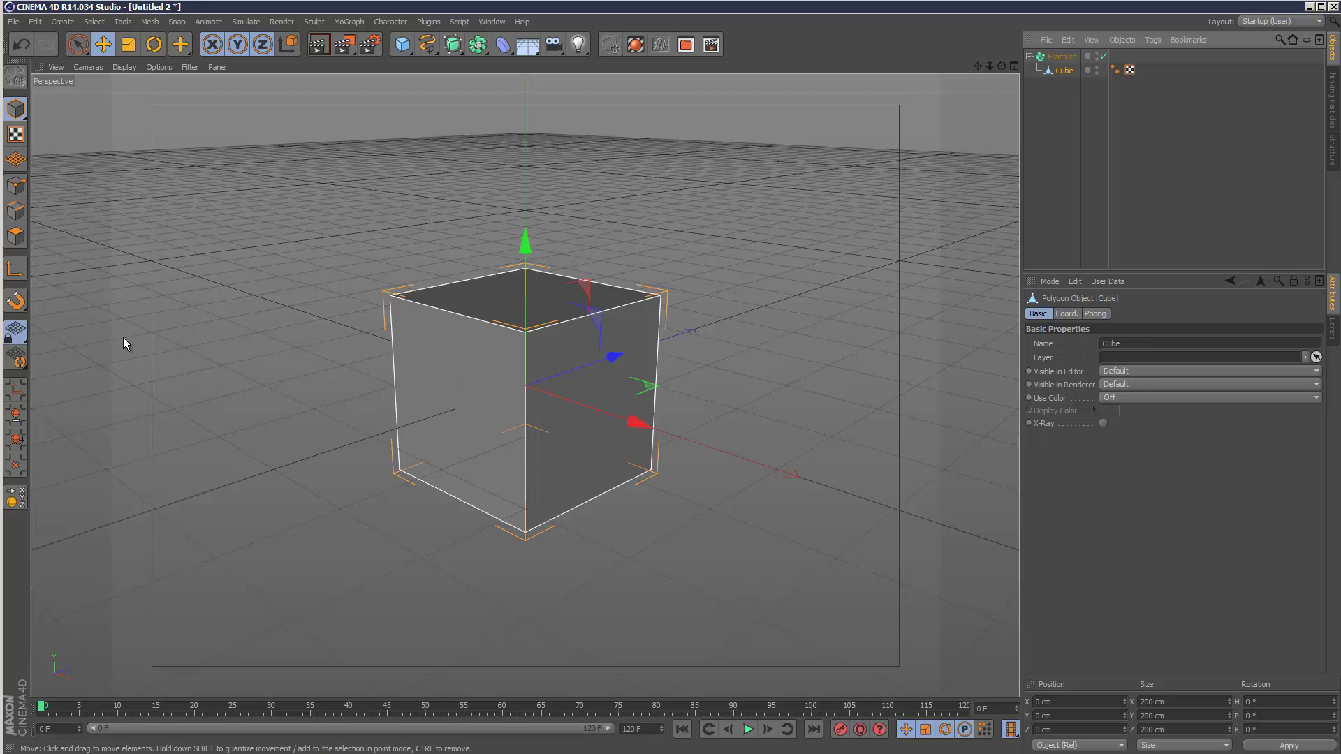
In Edge mode, pick Knife with Restrict to Selection, Visible Only and Create N-gons off
click(15, 210)
right_click(515, 387)
click(615, 558)
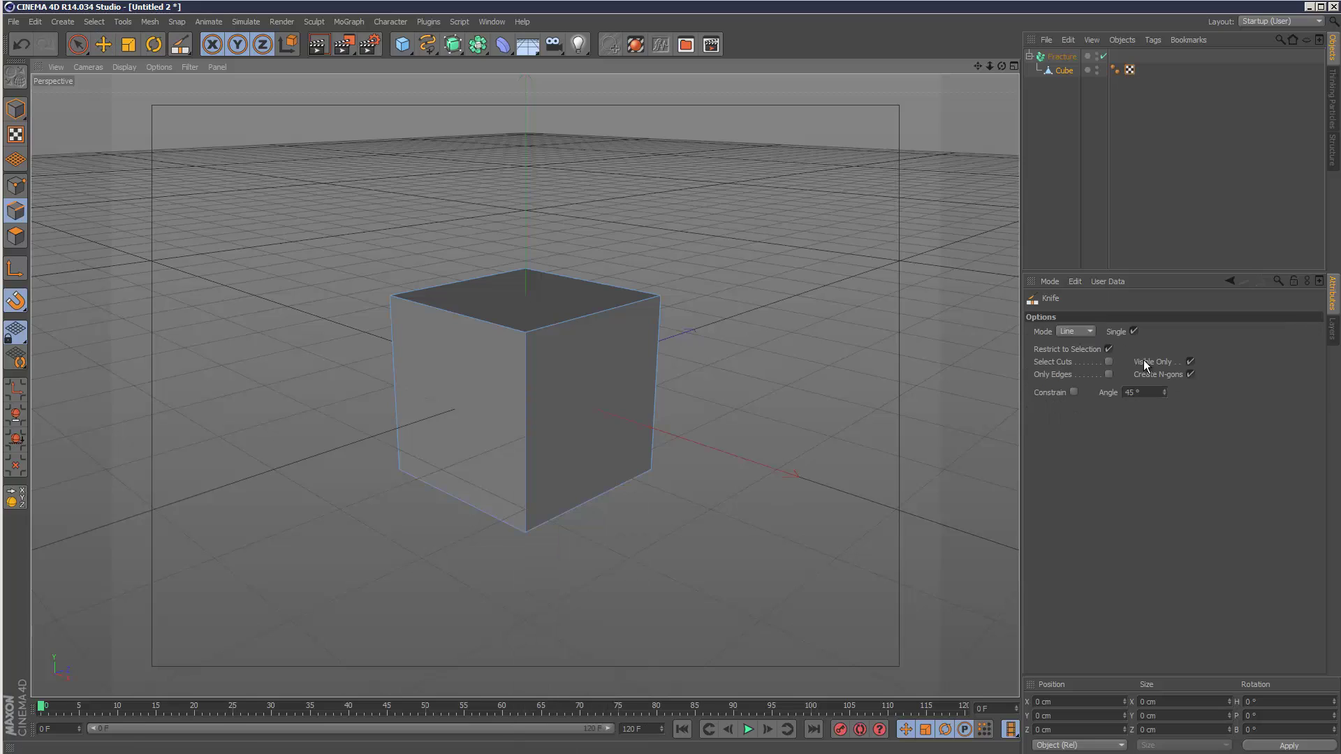
click(1108, 348)
click(1190, 374)
click(1190, 361)
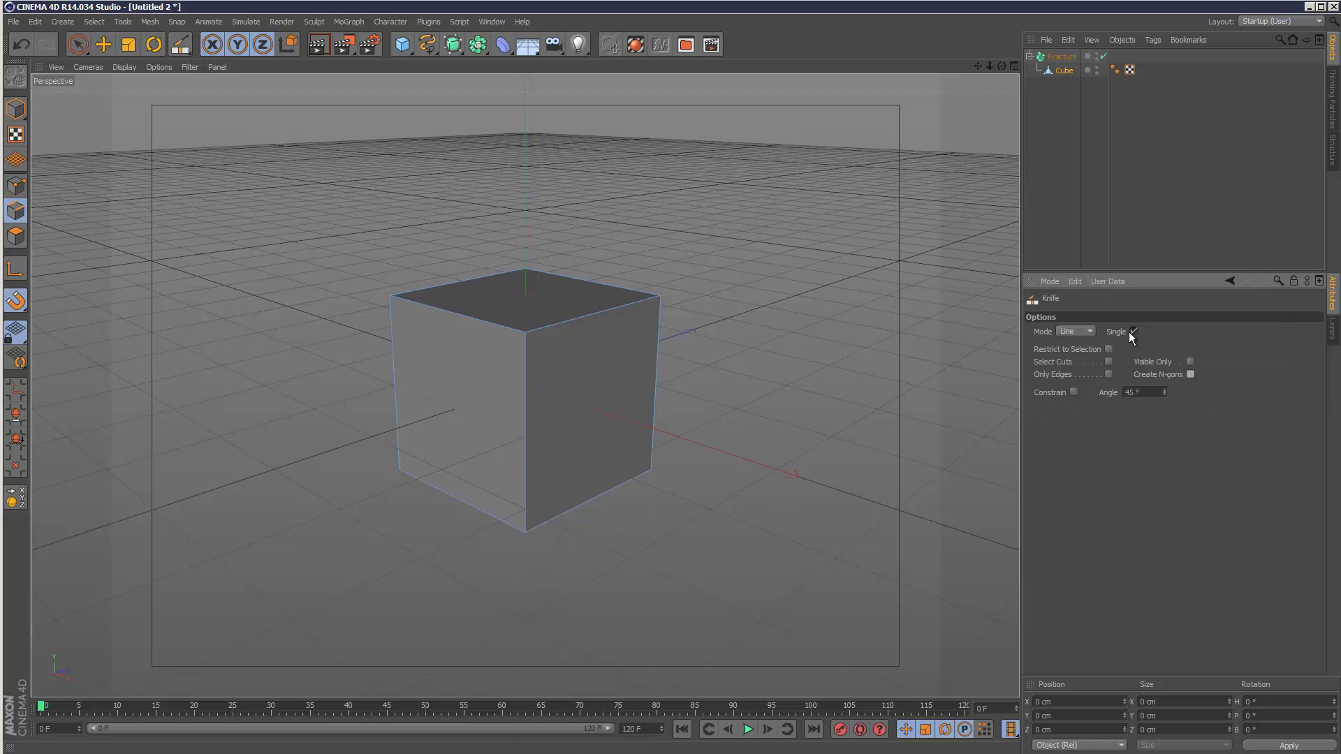
Draw knife cuts across the cube's top, front and right faces
drag(320, 425, 676, 208)
drag(461, 224, 641, 519)
drag(208, 481, 209, 480)
In Polygon mode with freehand selection, disconnect a polygon on the cube's right face
click(15, 236)
click(78, 44)
click(617, 370)
right_click(601, 339)
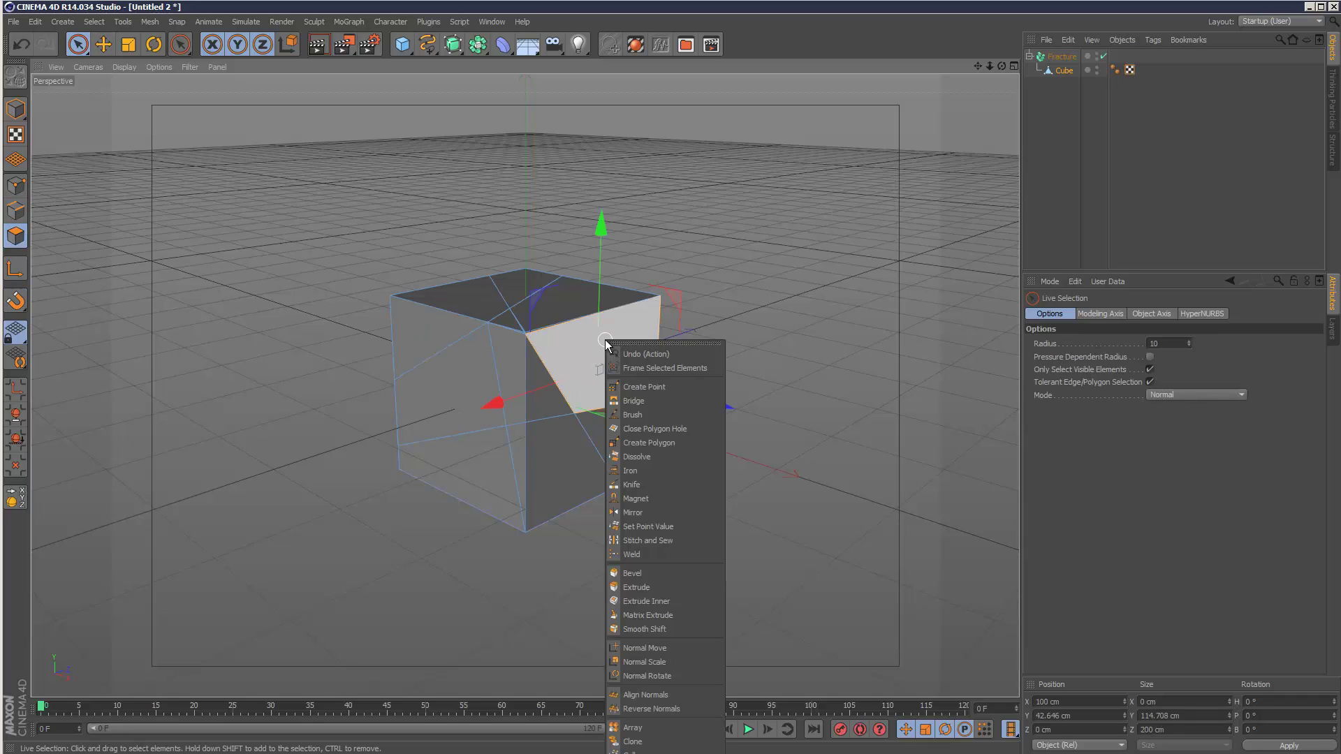
click(700, 751)
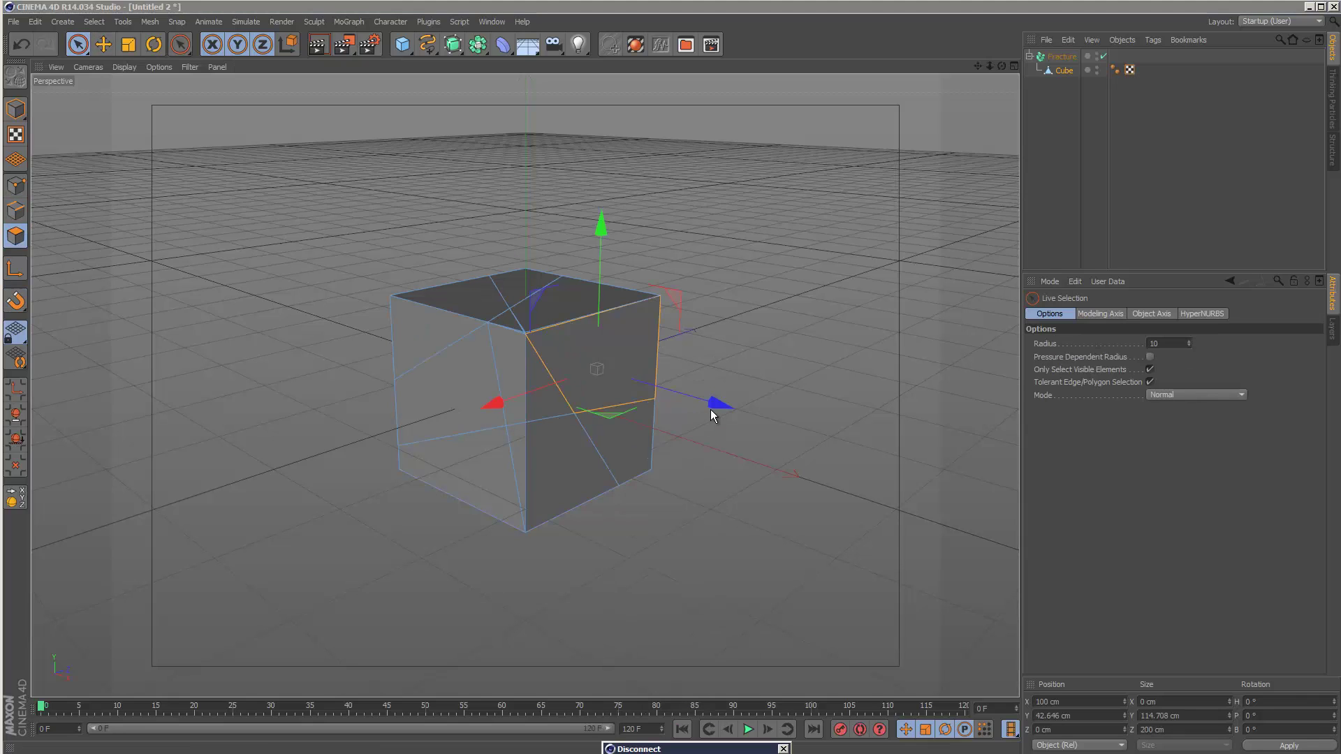
Select the lower front polygons without changes, then disconnect the upper-left front polygon
click(472, 479)
right_click(472, 478)
click(607, 698)
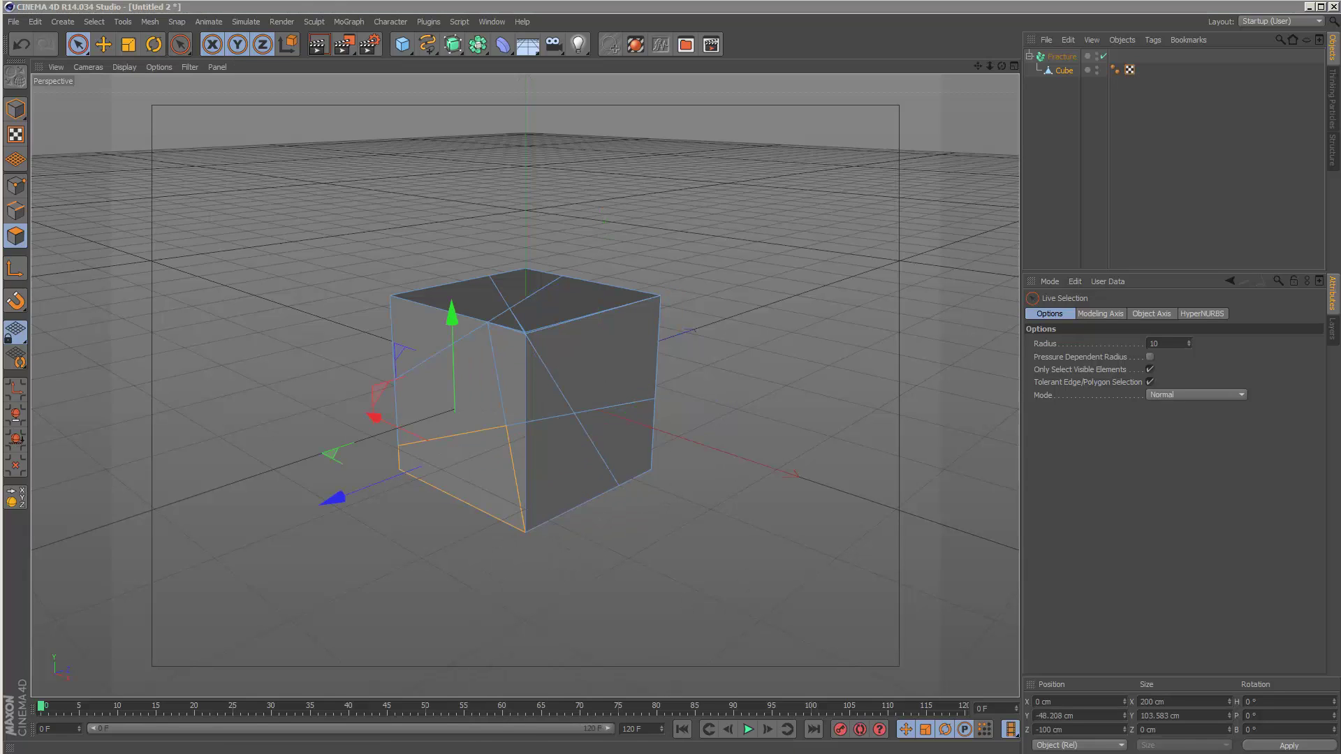
click(572, 520)
right_click(567, 483)
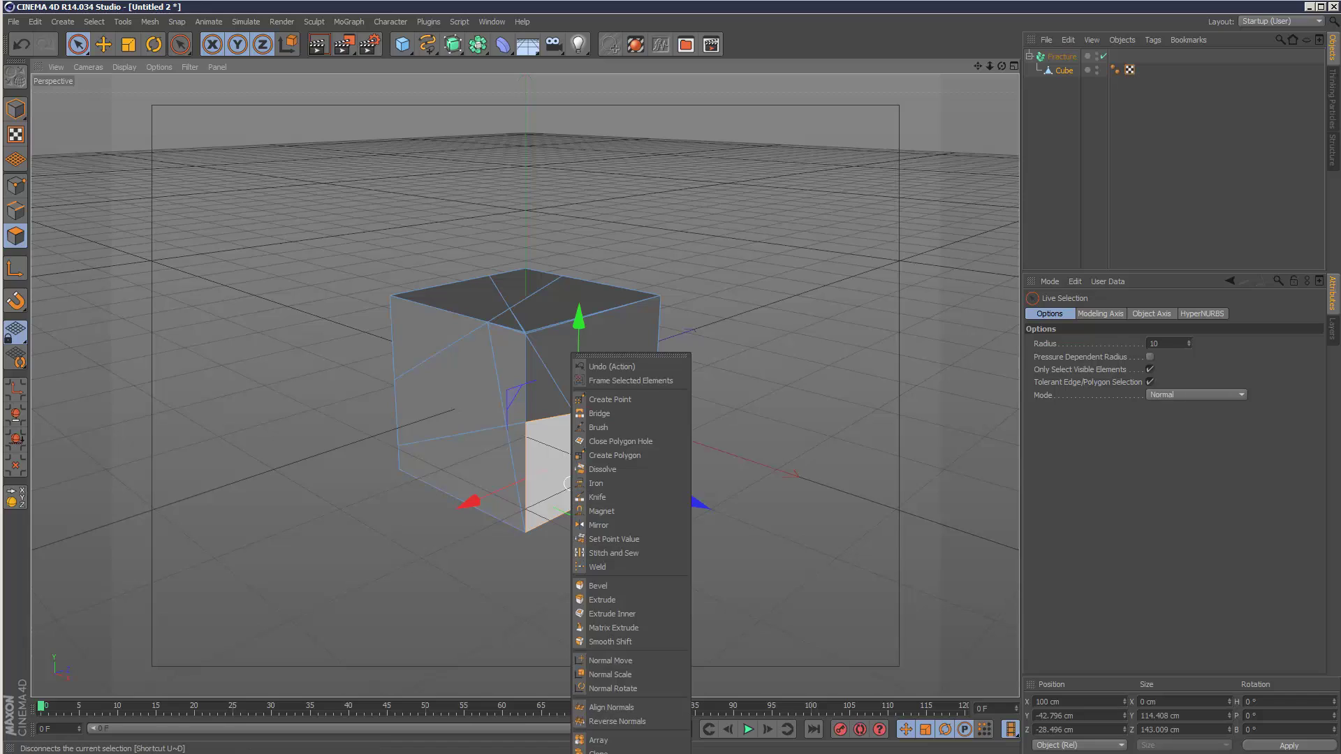
key(Escape)
click(421, 338)
right_click(421, 337)
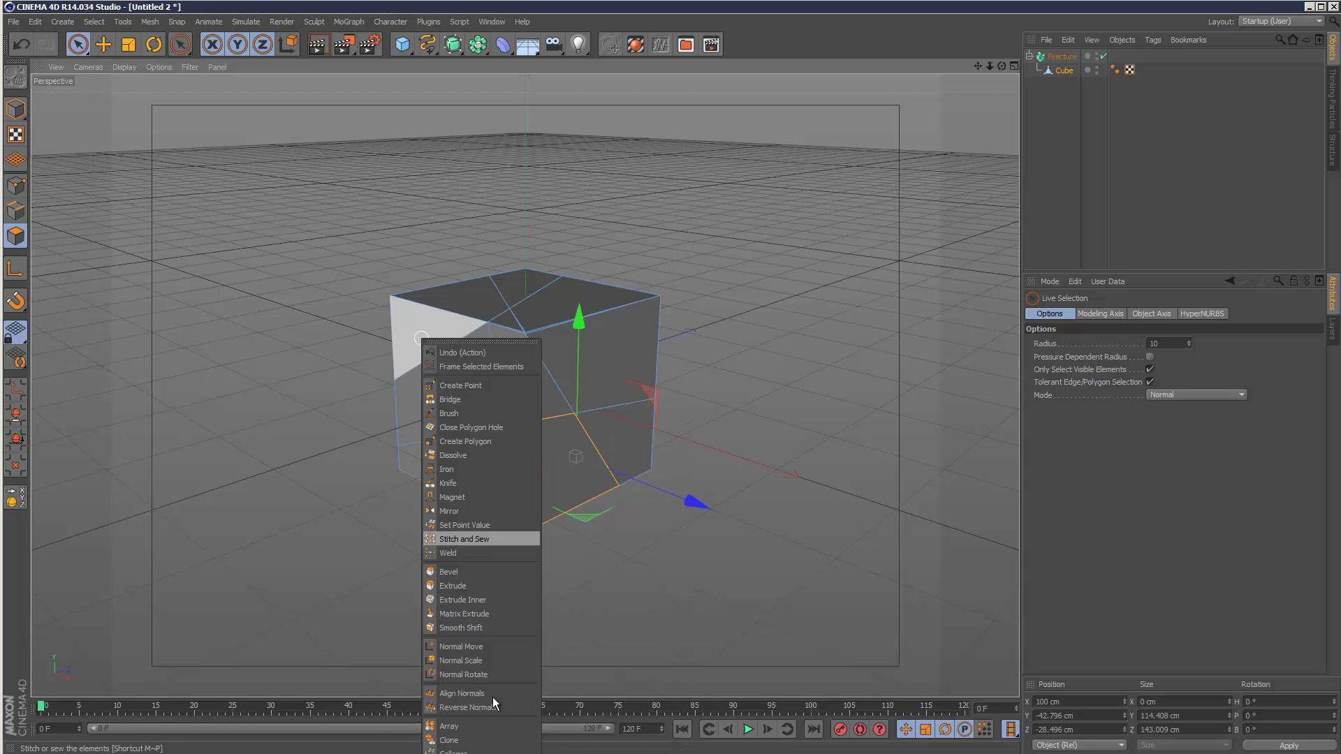
click(475, 749)
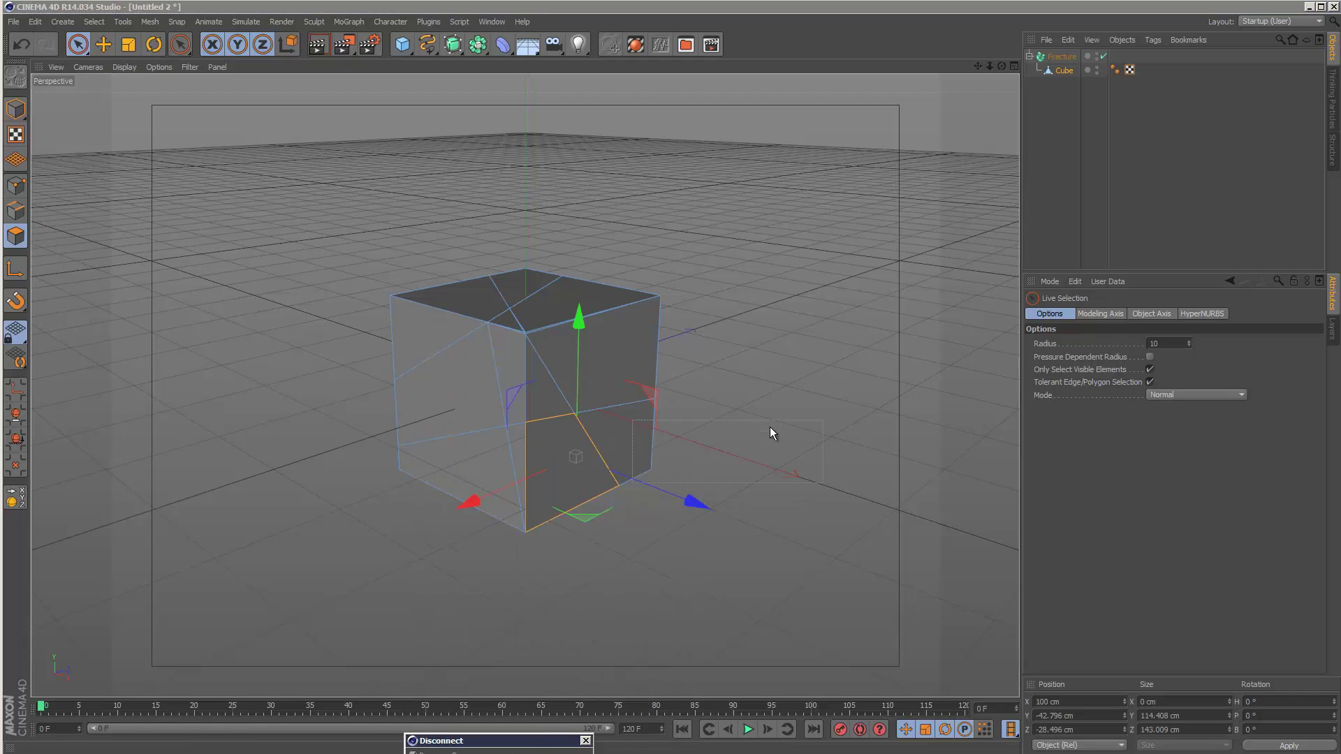
drag(769, 433, 769, 434)
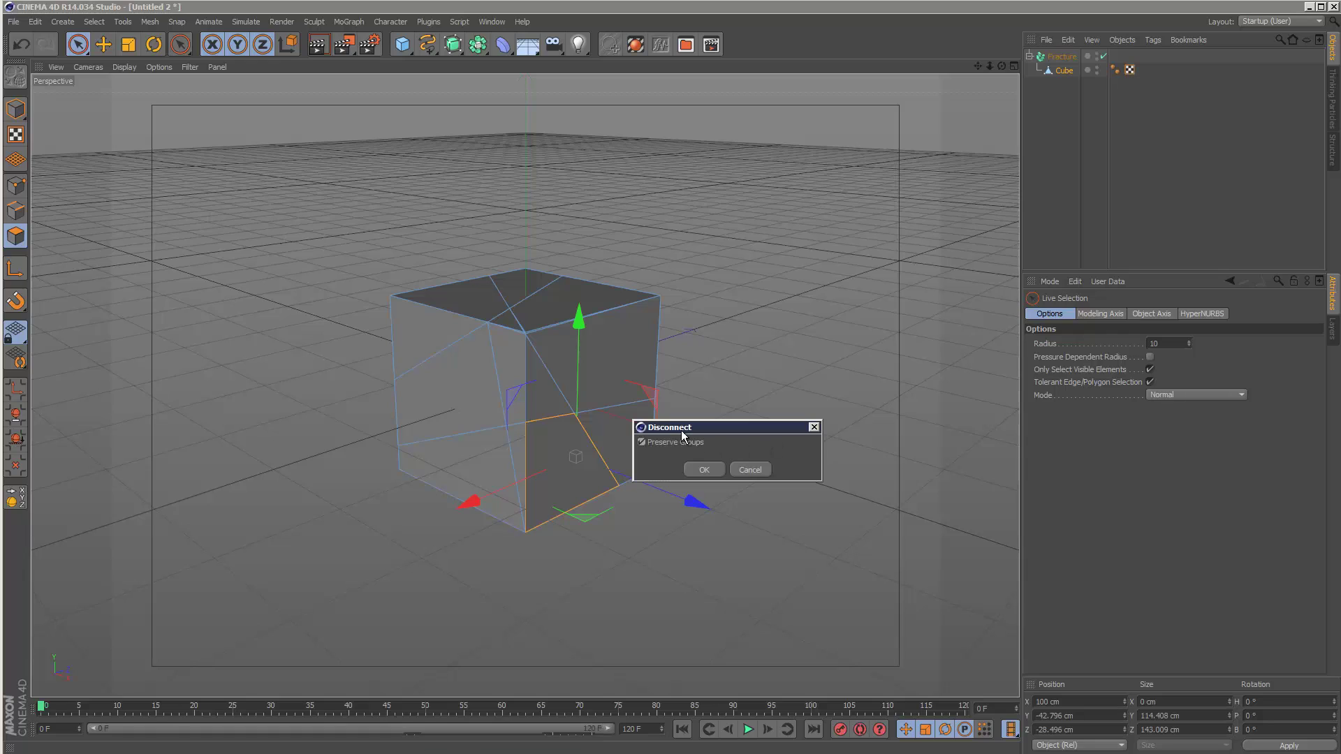
click(704, 469)
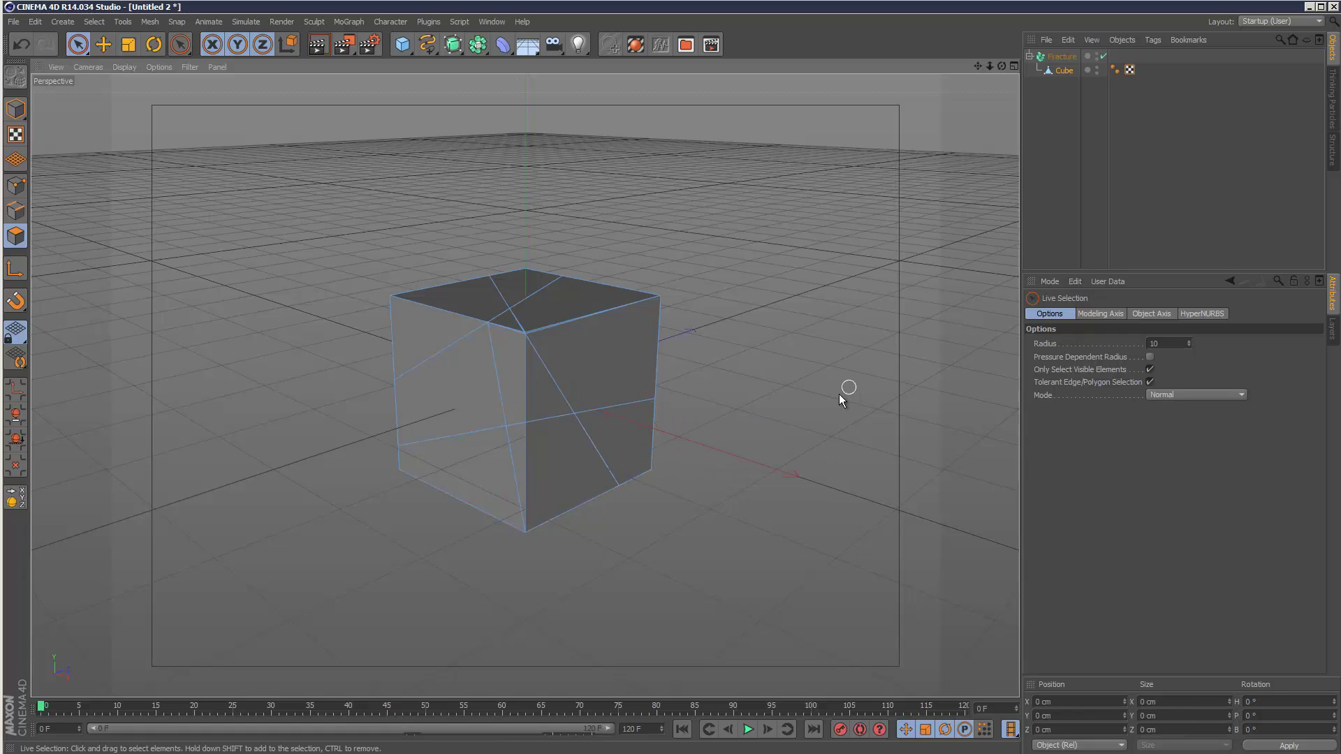
Split the right-face and front-left polygons off into their own objects with U~P
click(587, 341)
right_click(592, 339)
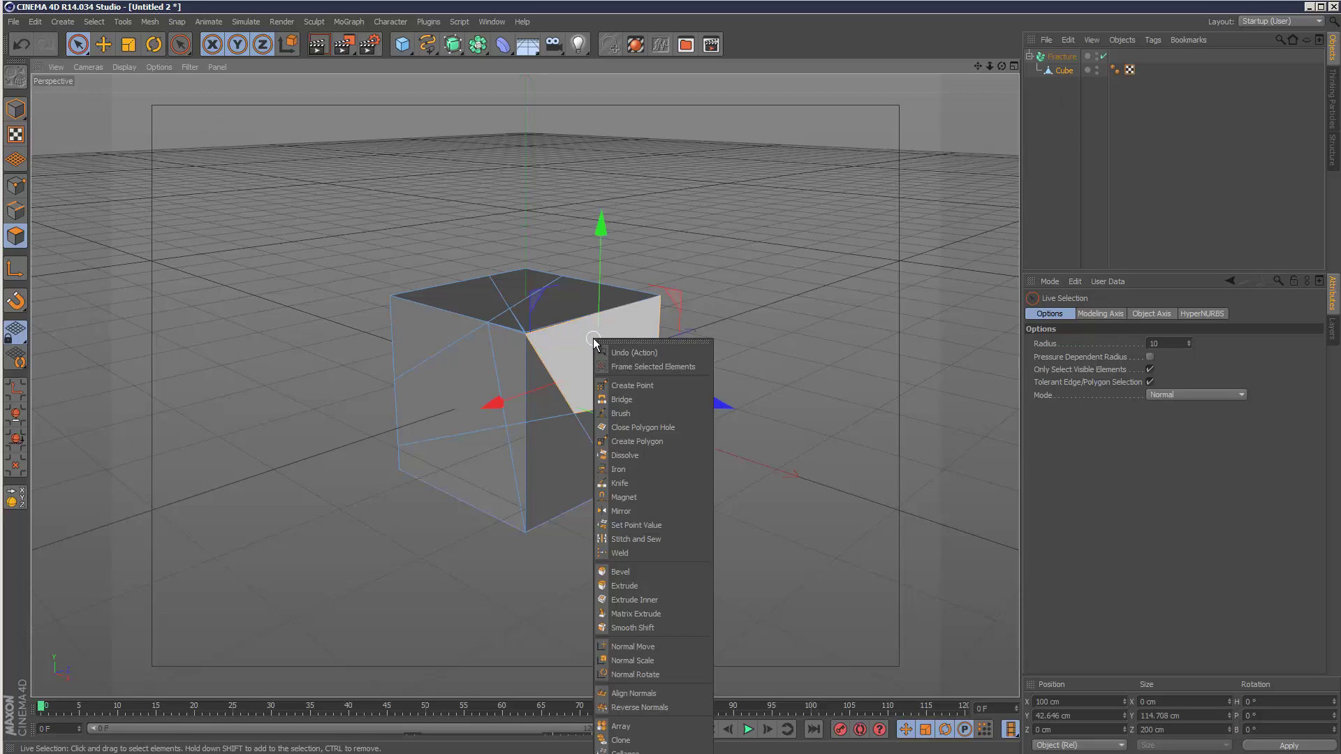
key(u)
key(p)
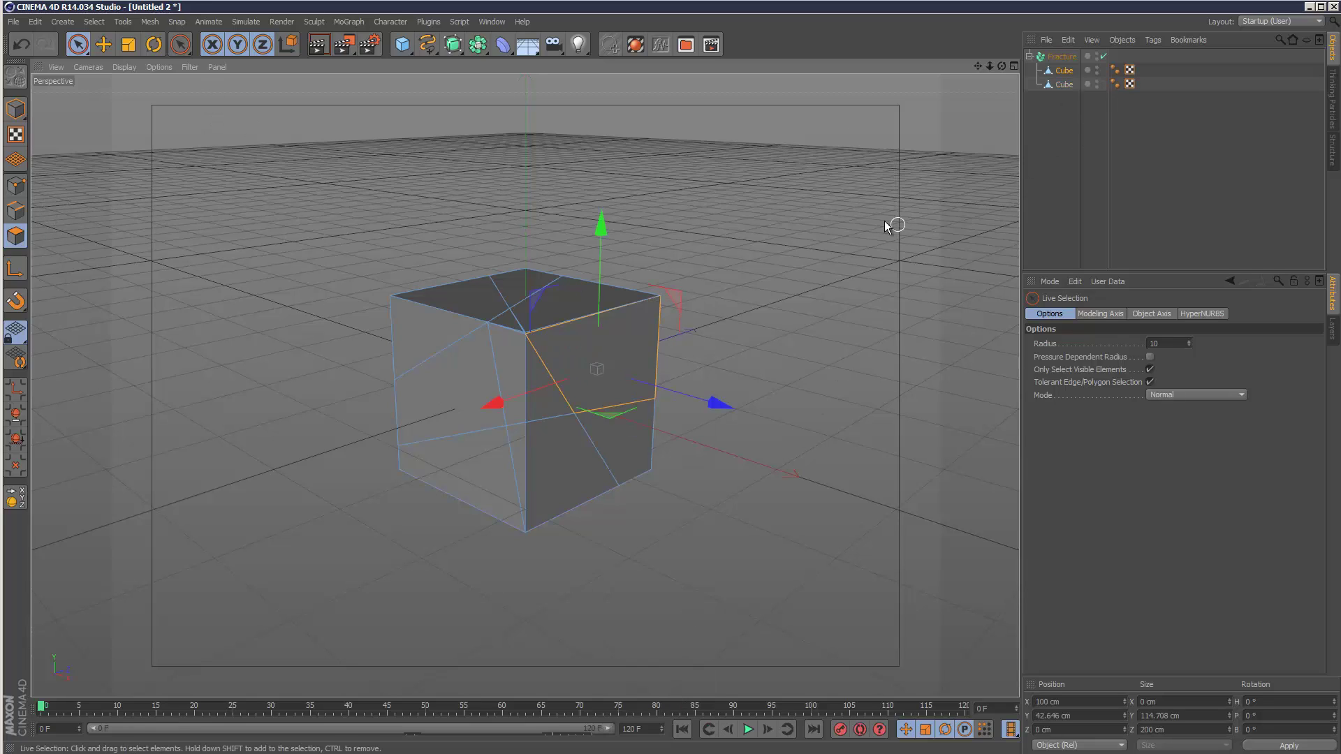
click(435, 379)
right_click(434, 379)
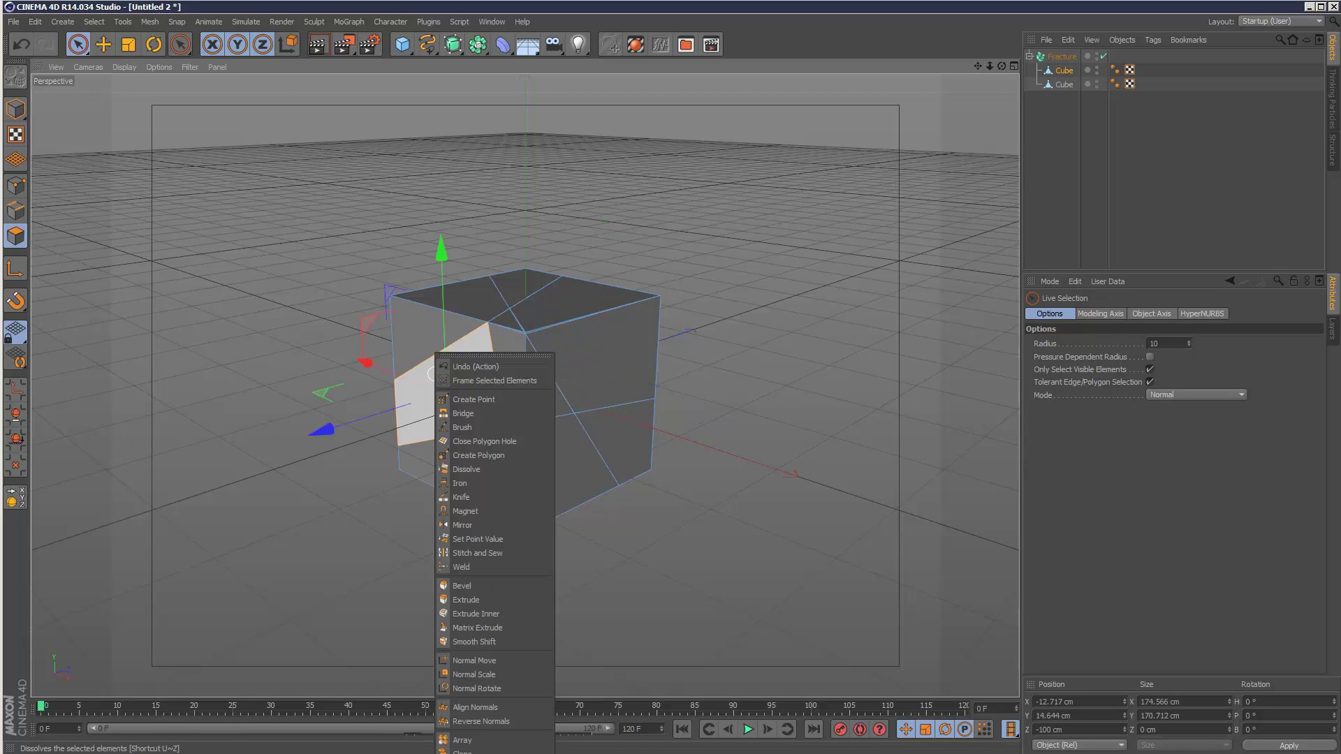
key(u)
key(p)
Split the front and top polygons of the first Cube into separate pieces, then select Fracture
click(1106, 129)
click(1061, 70)
click(559, 437)
right_click(562, 440)
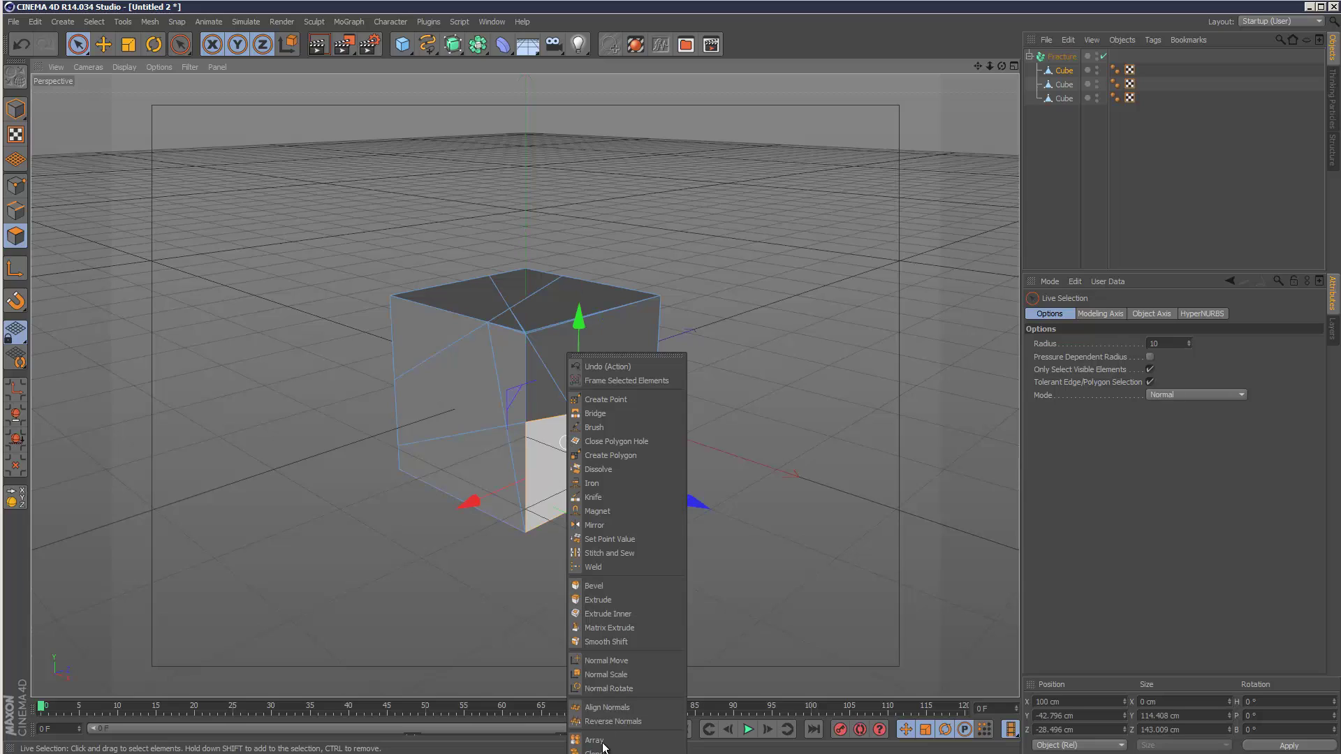
key(u)
key(p)
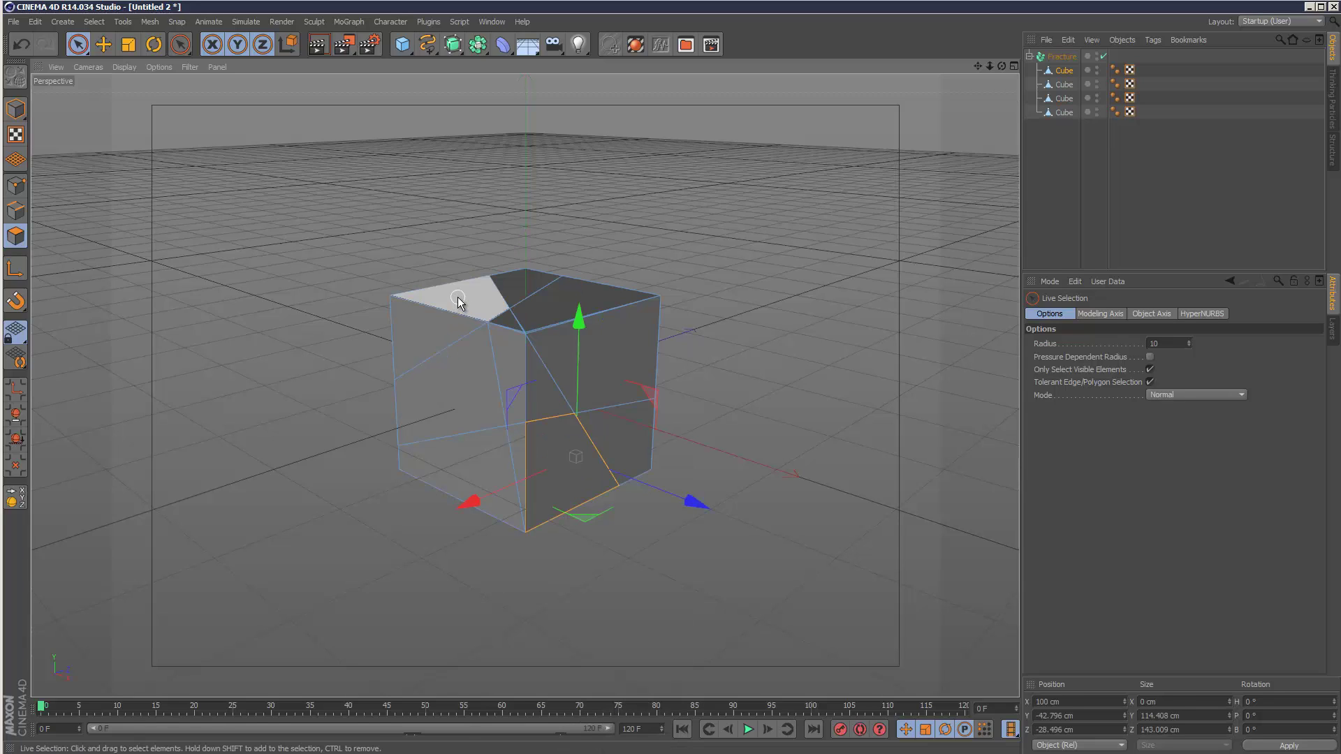
click(457, 297)
right_click(458, 297)
key(u)
key(p)
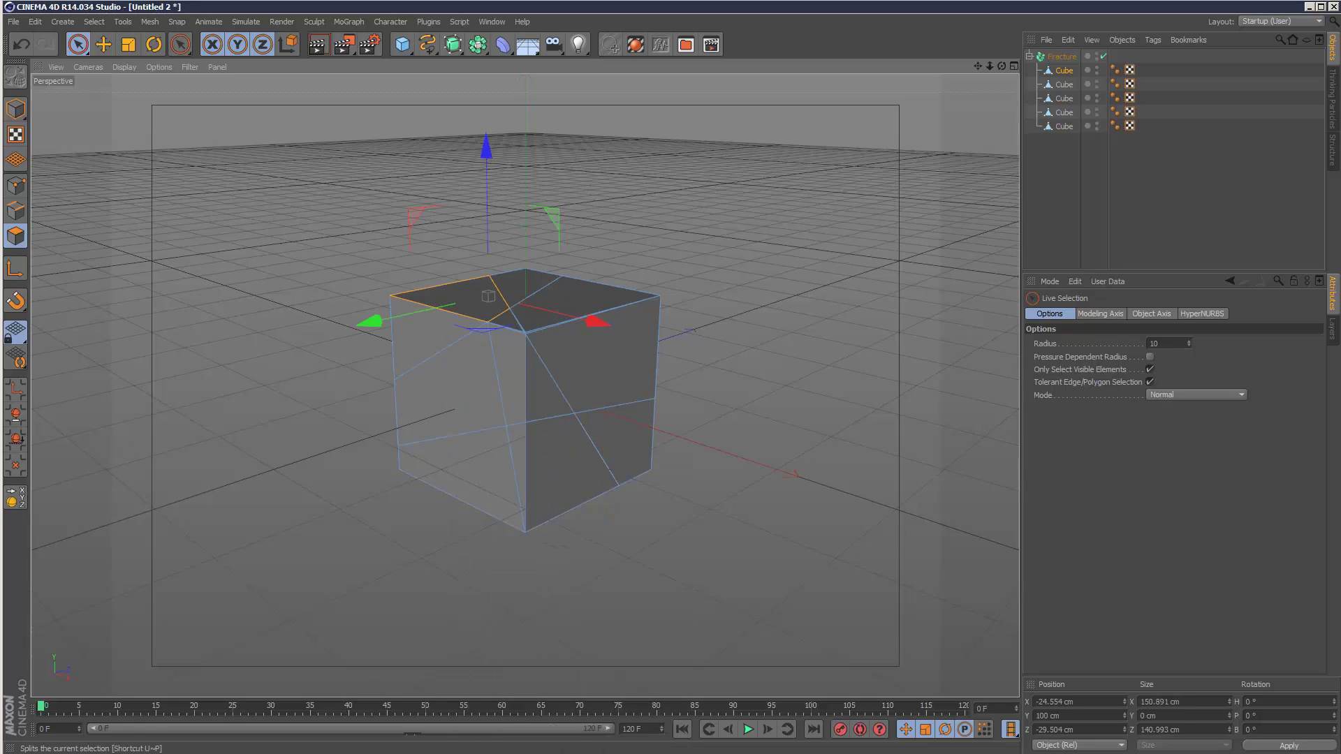
click(807, 334)
click(1067, 59)
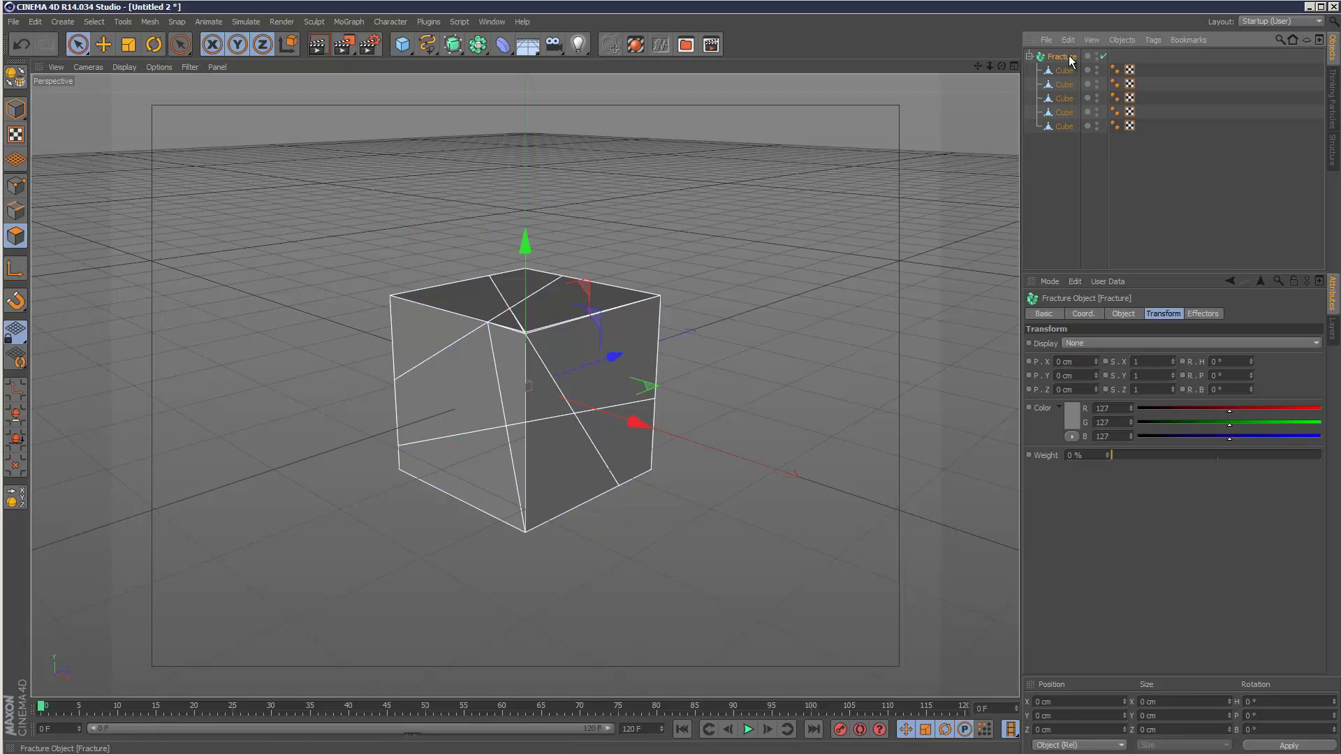
Add a Time effector and switch the viewport to shaded display with edge lines
click(281, 21)
mouse_move(349, 21)
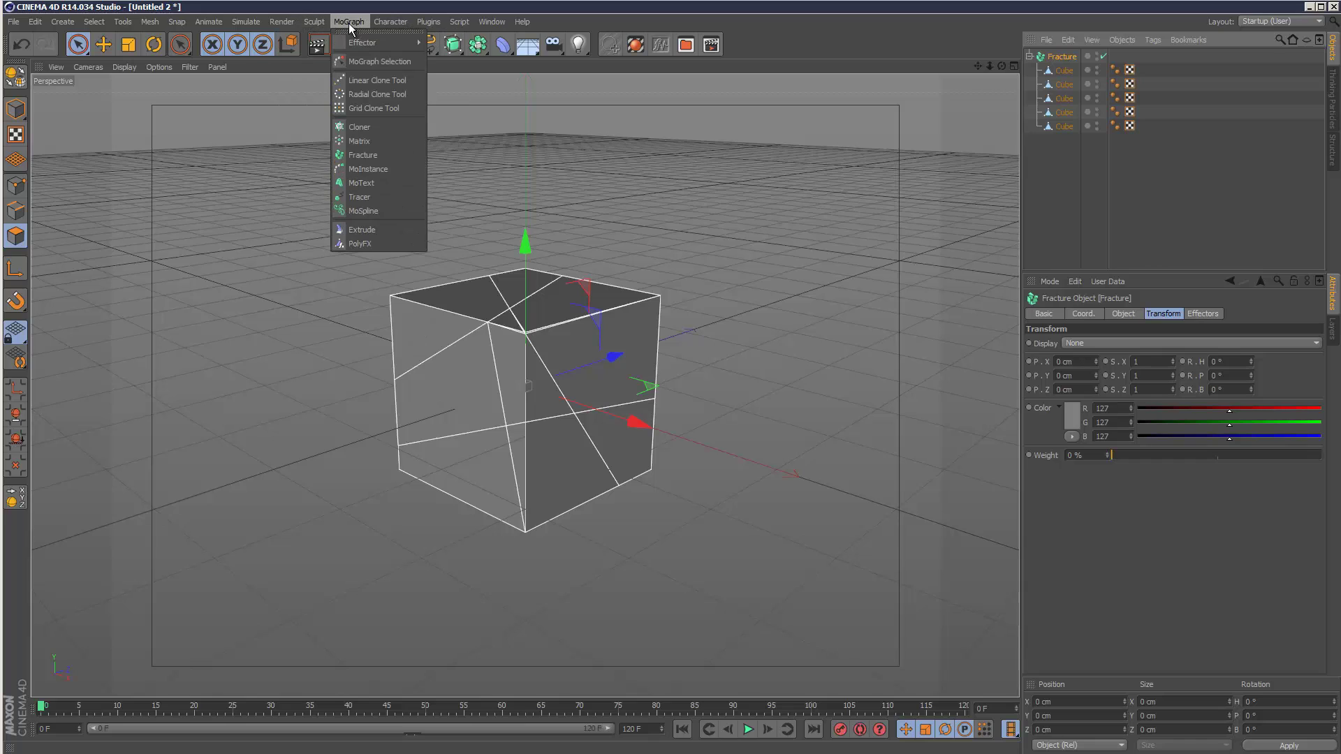
mouse_move(377, 42)
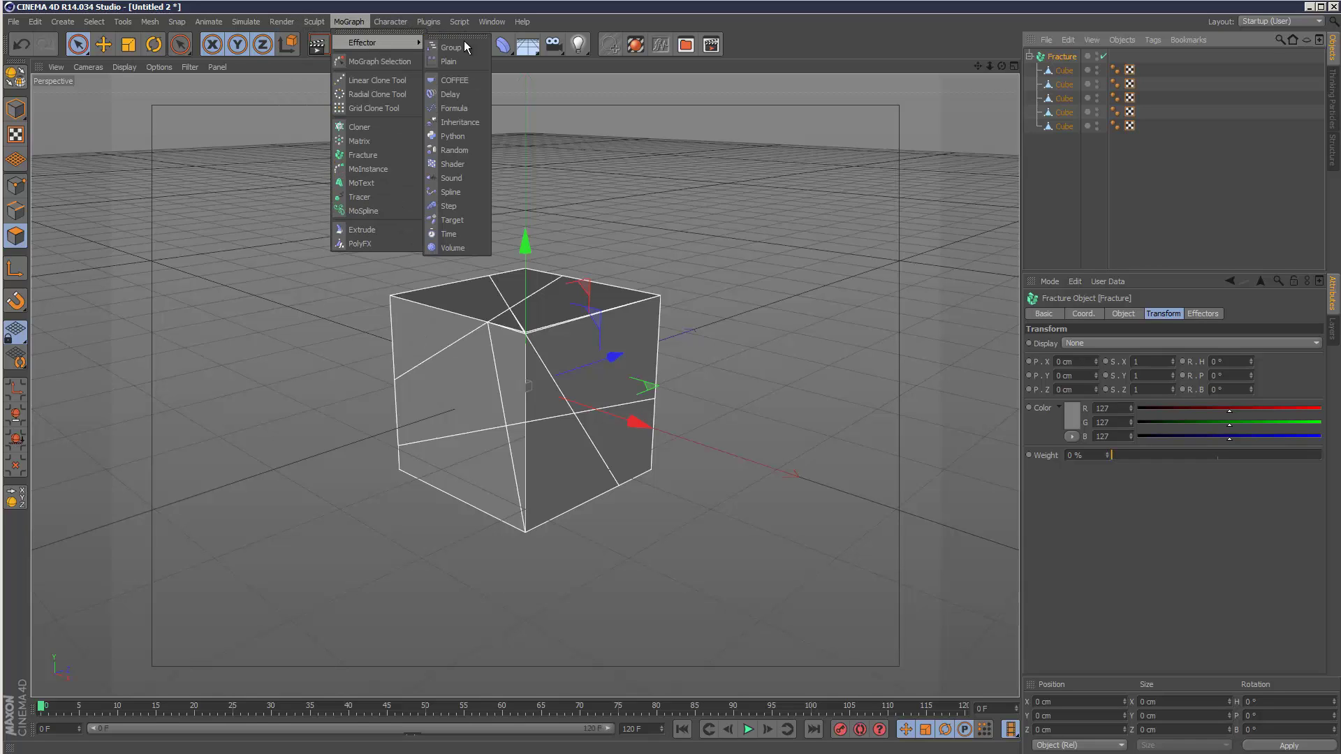
click(456, 233)
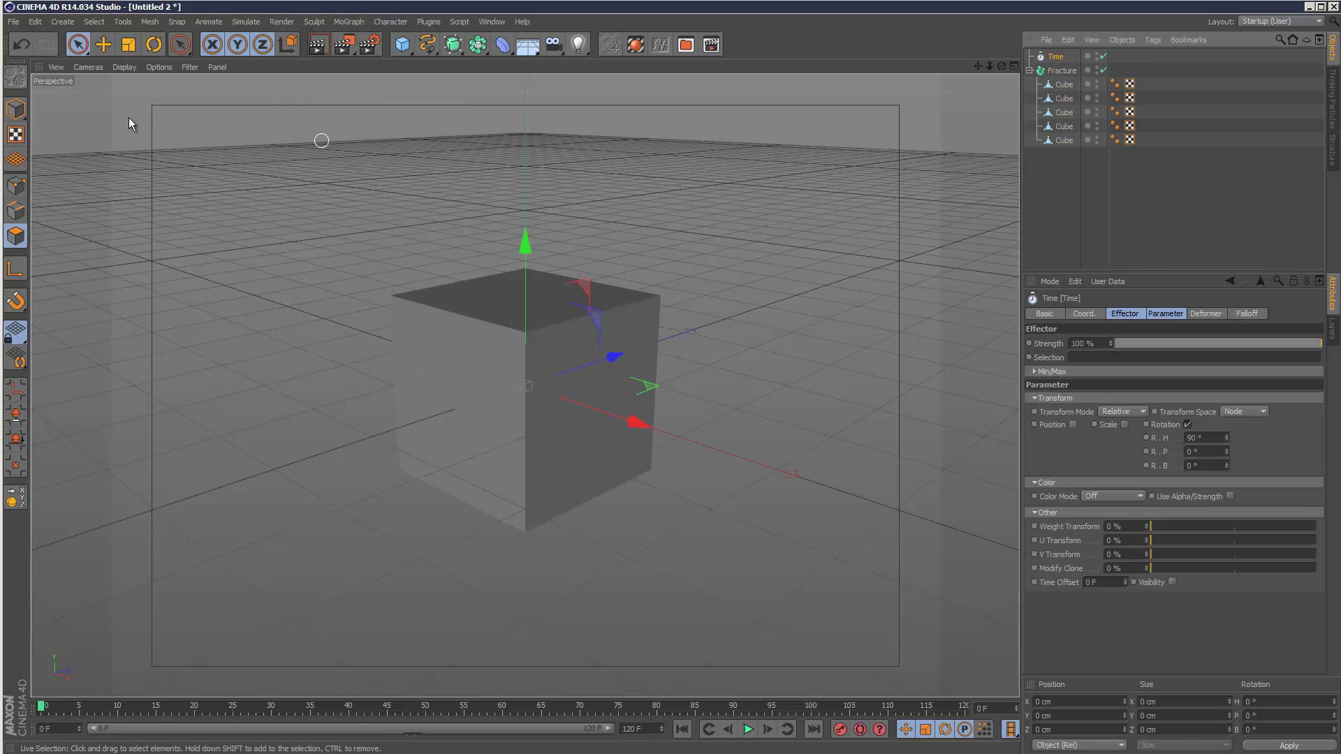
click(125, 66)
click(148, 99)
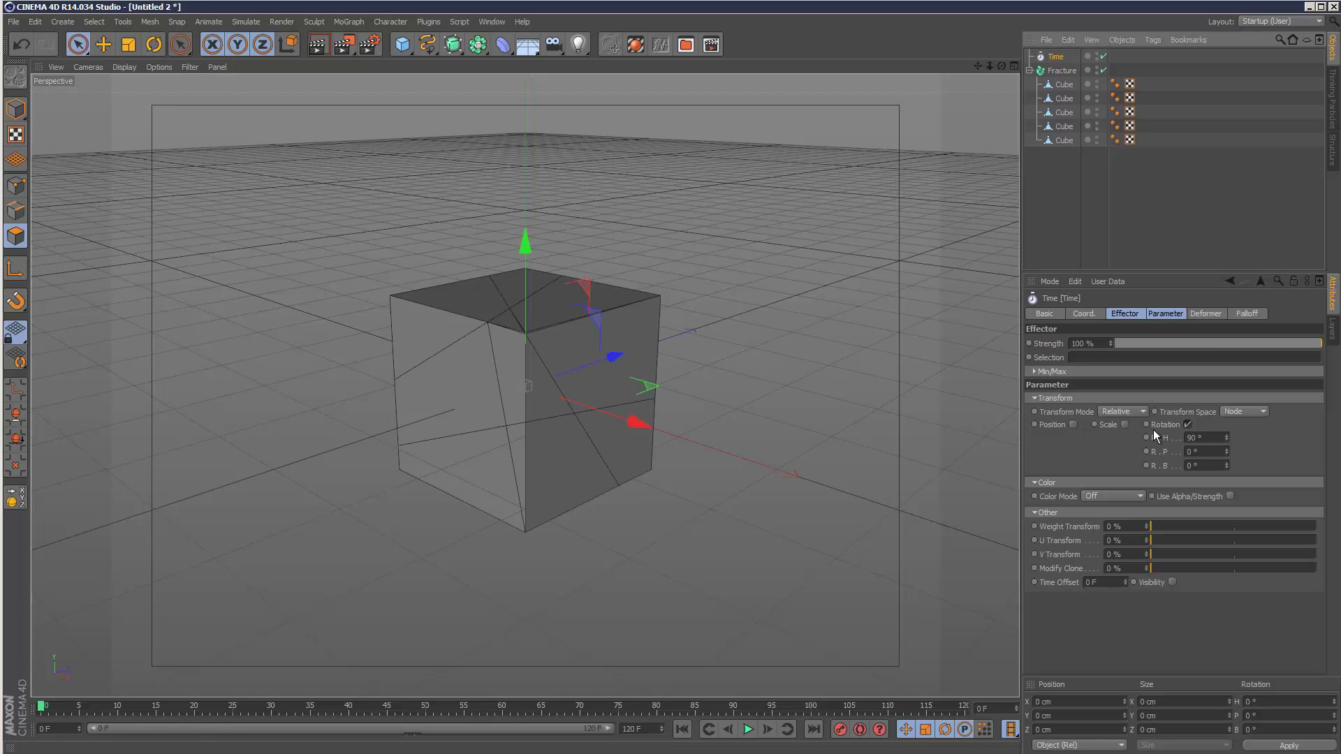
Set the Time effector rotation to H 90°, P 5°, B 12° and scrub the timeline to preview
drag(1229, 453, 1229, 462)
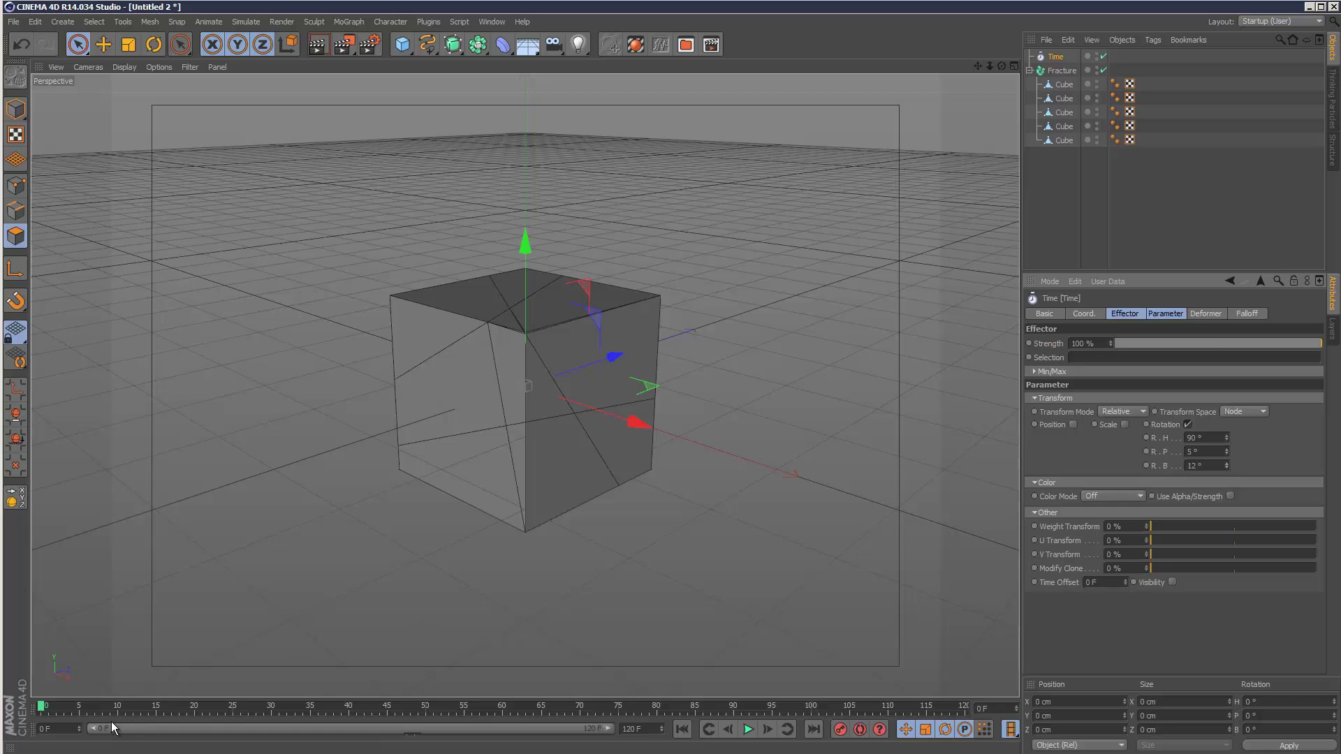
click(55, 709)
drag(55, 710, 40, 660)
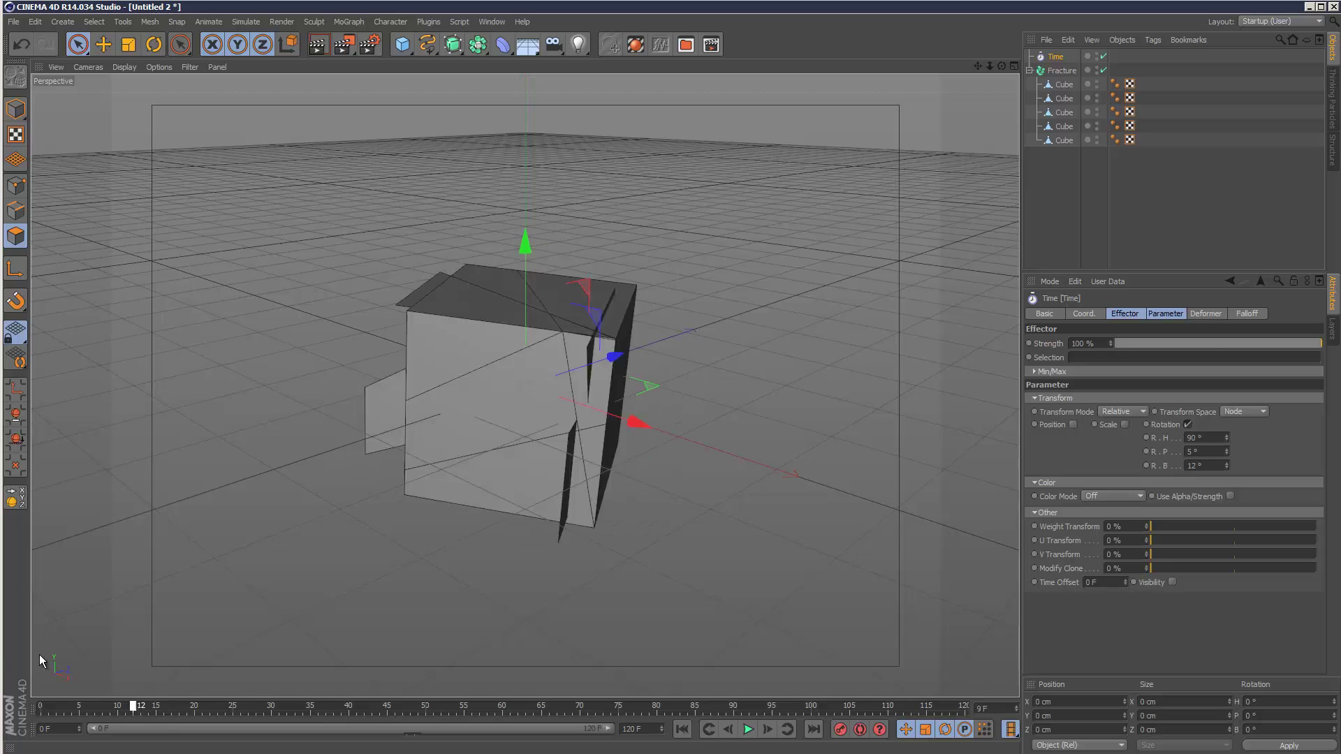
Test deleting a Cube piece, undo it, and replay the fracture animation from frame 0
click(748, 729)
click(1064, 84)
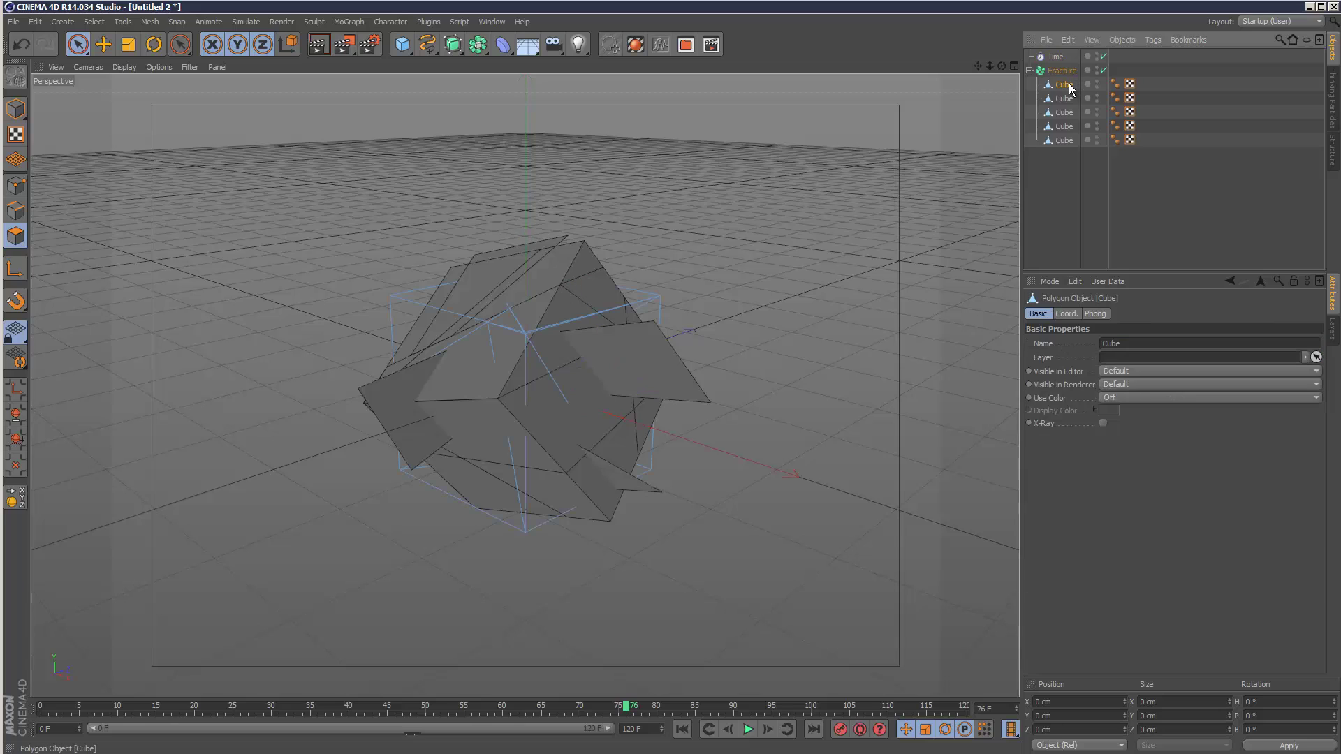
key(Delete)
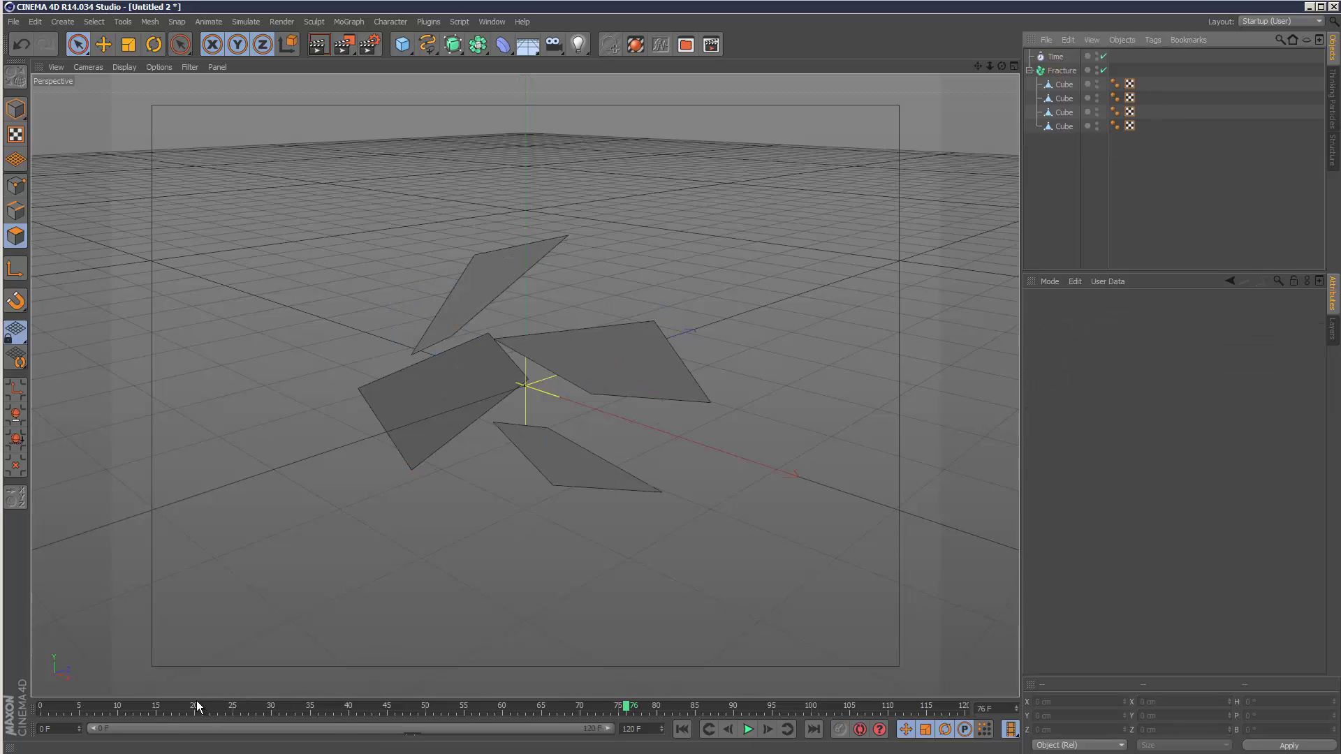
drag(196, 705, 646, 692)
key(ctrl+z)
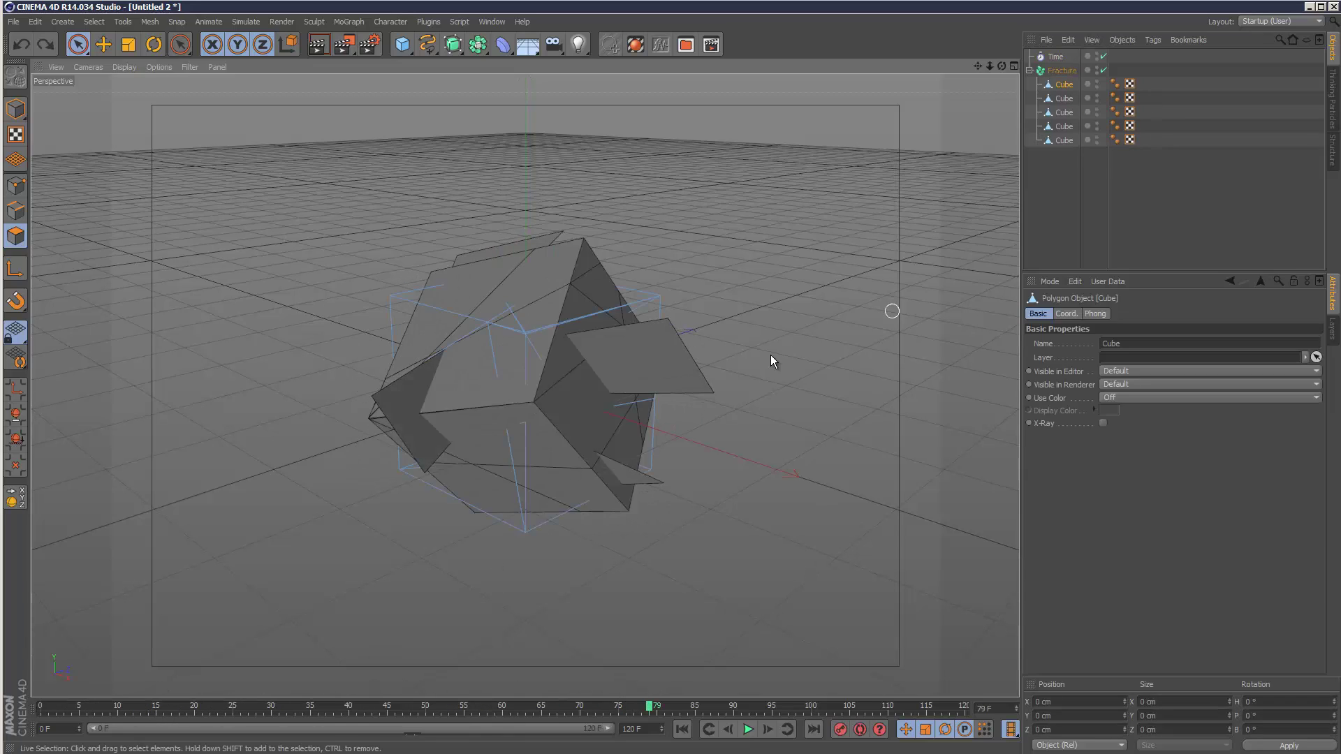
drag(374, 707, 86, 671)
click(752, 730)
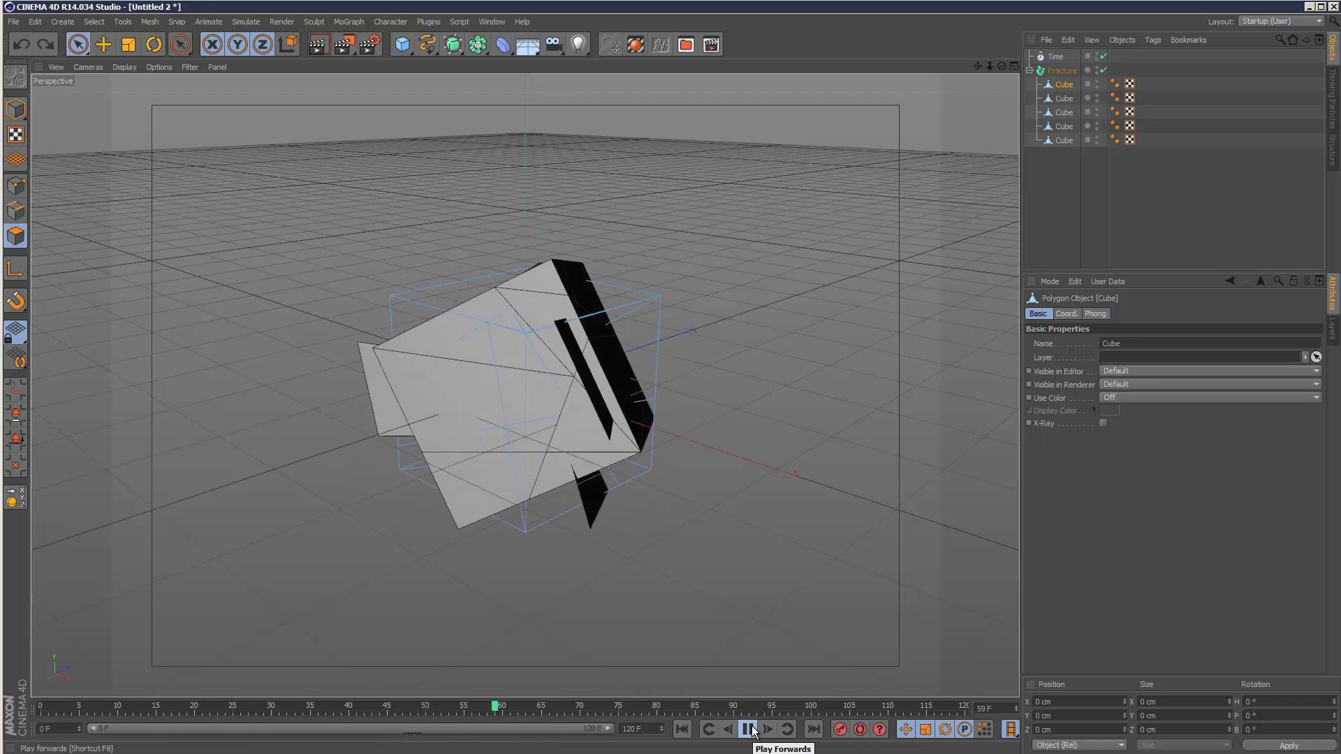
click(748, 730)
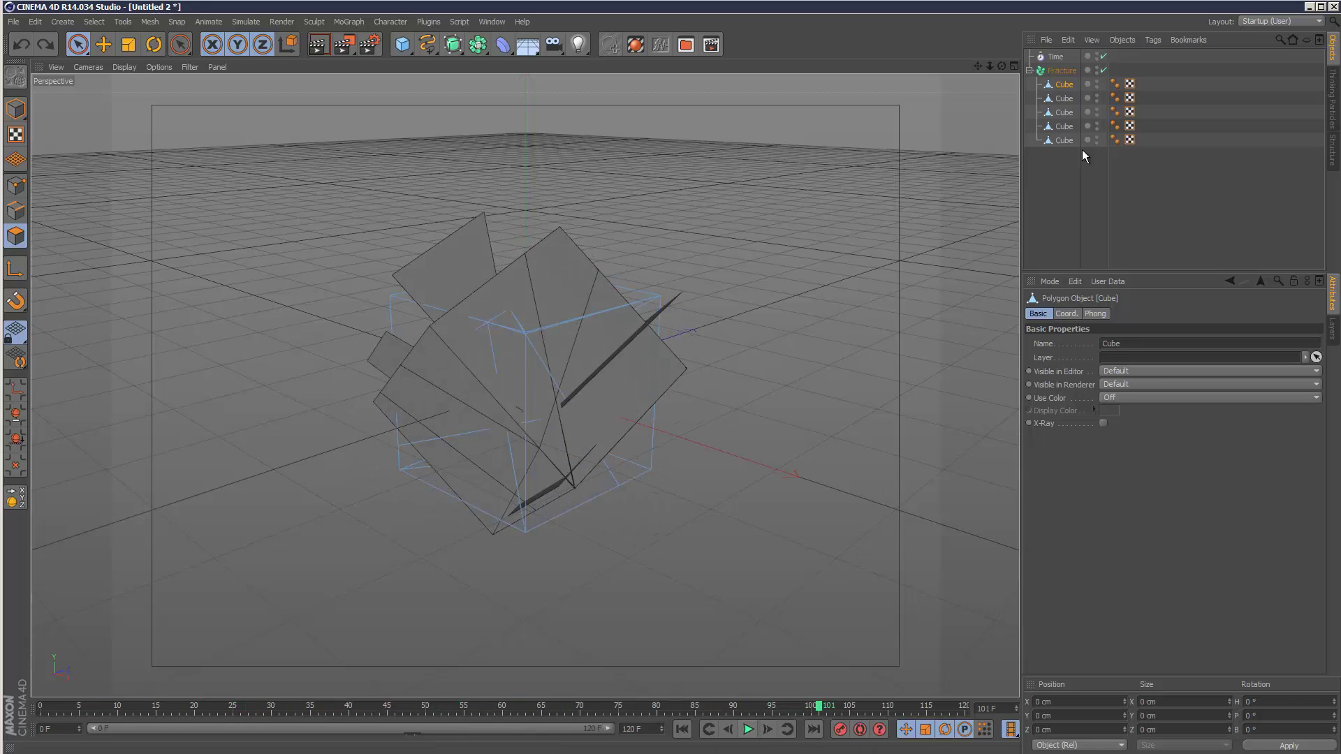
Select every object in the Object Manager and delete them all
click(1044, 172)
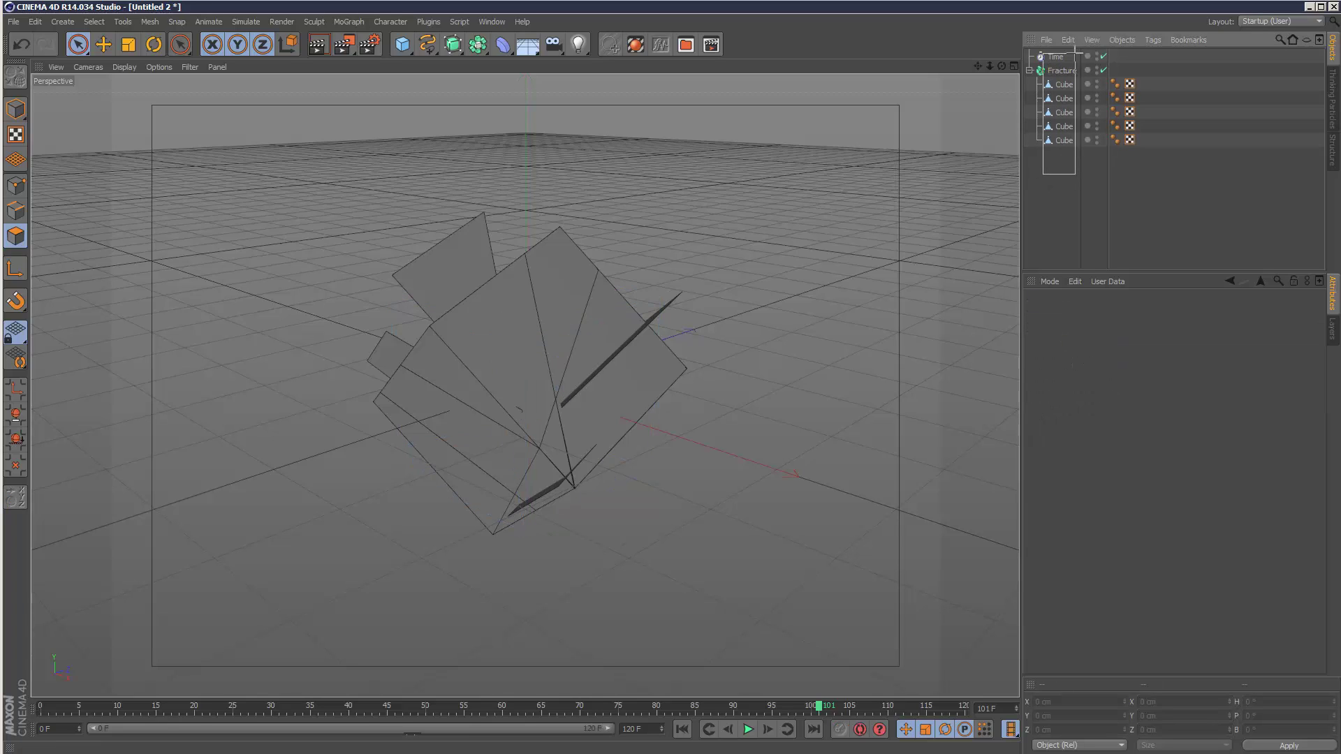
drag(1075, 50, 1078, 52)
key(Delete)
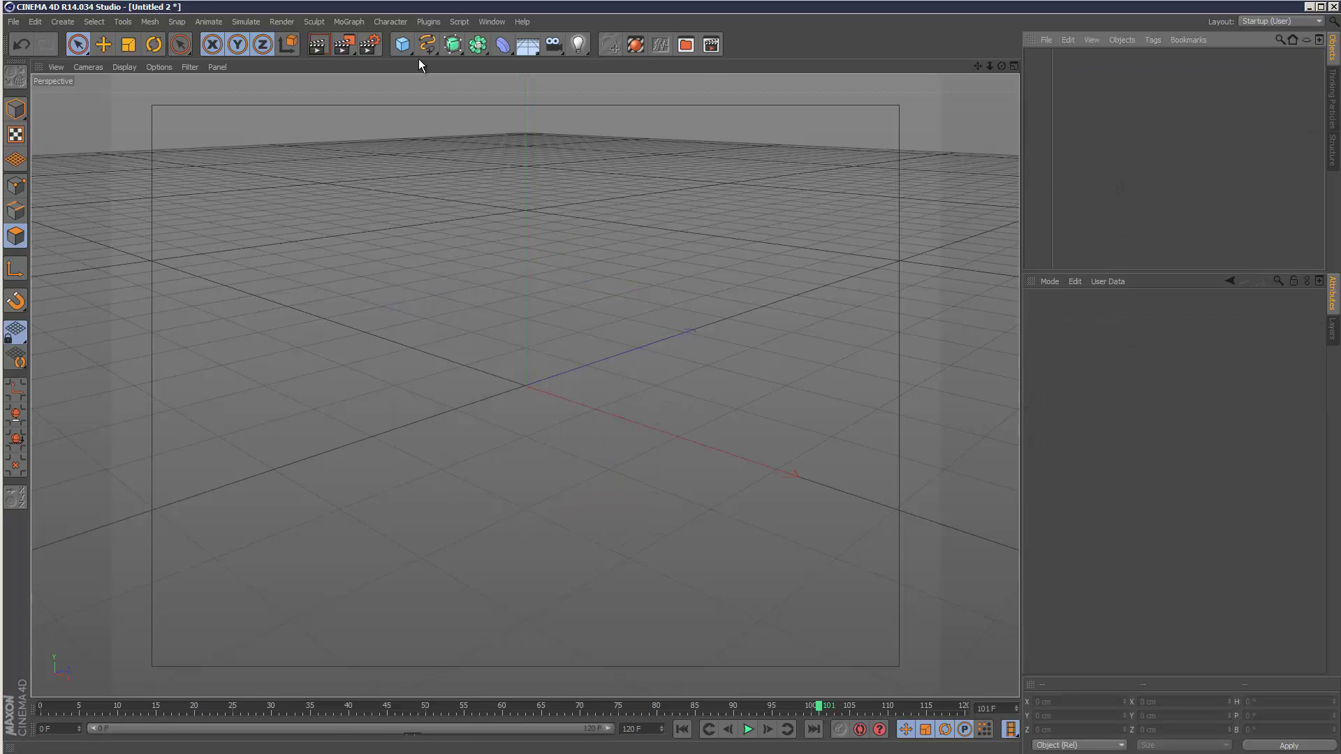
click(401, 46)
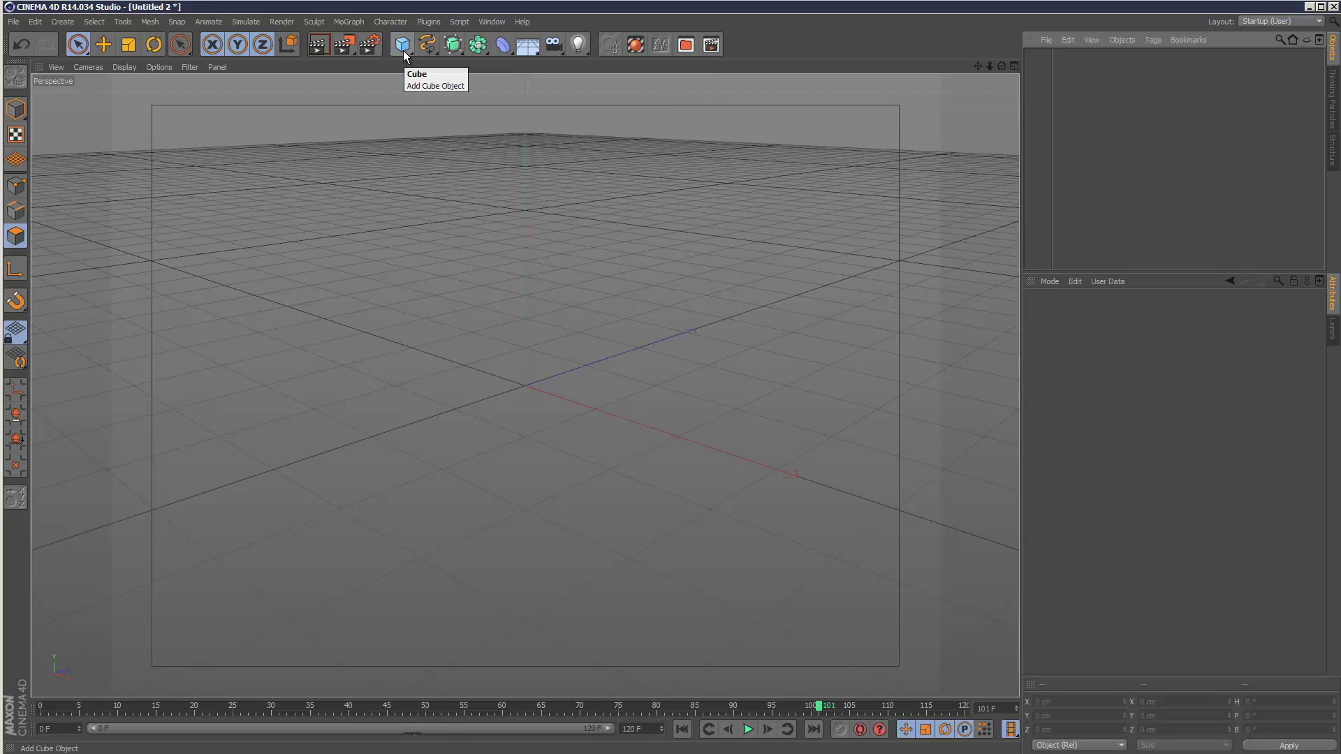
In Explorer's Downloads folder, delete the old extracted Thrausi-1.22-R12 folder
key(alt+Tab)
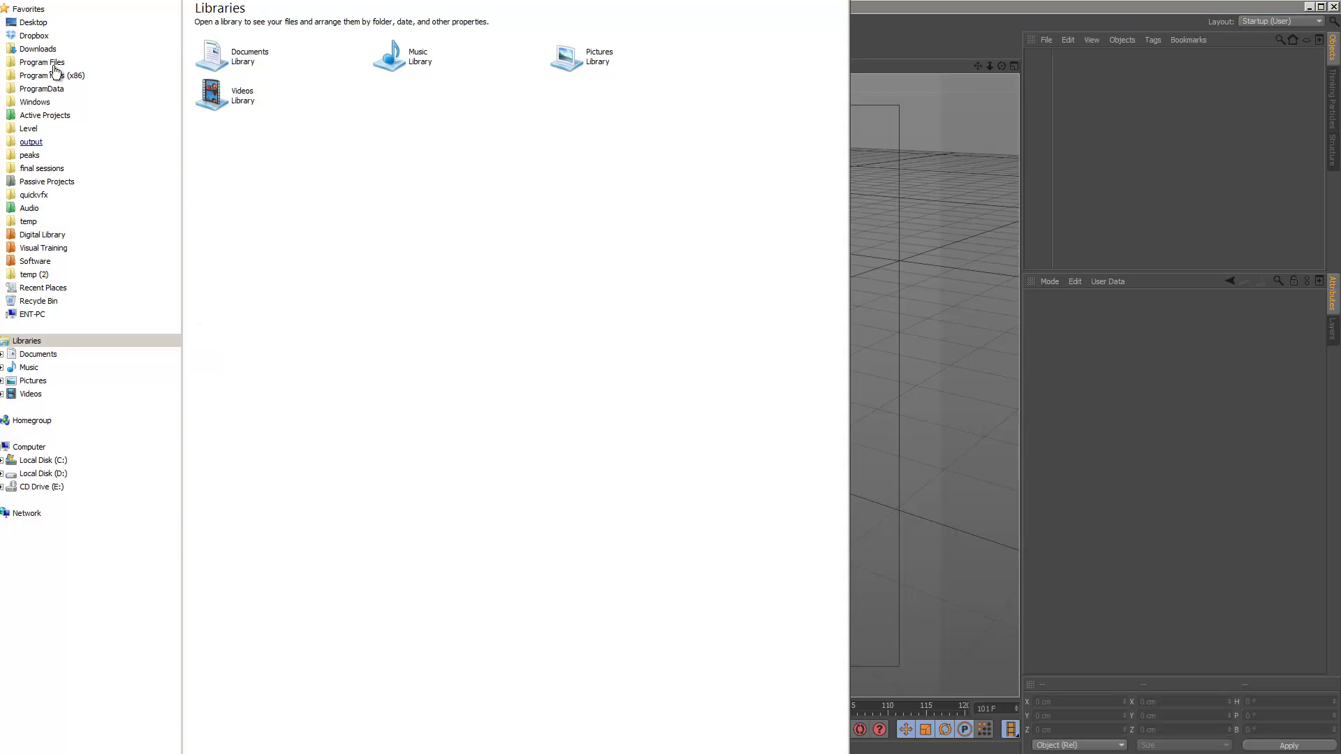
click(38, 49)
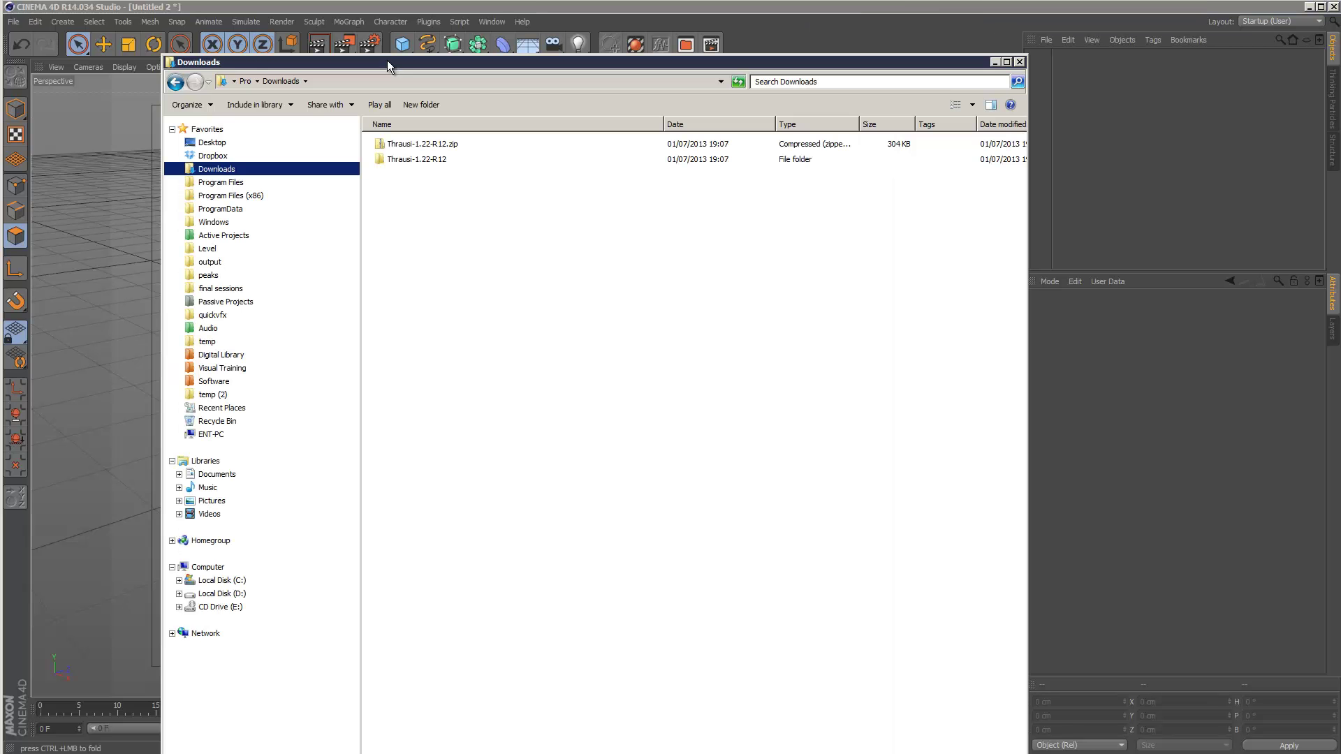
drag(385, 63, 347, 66)
click(391, 150)
click(360, 160)
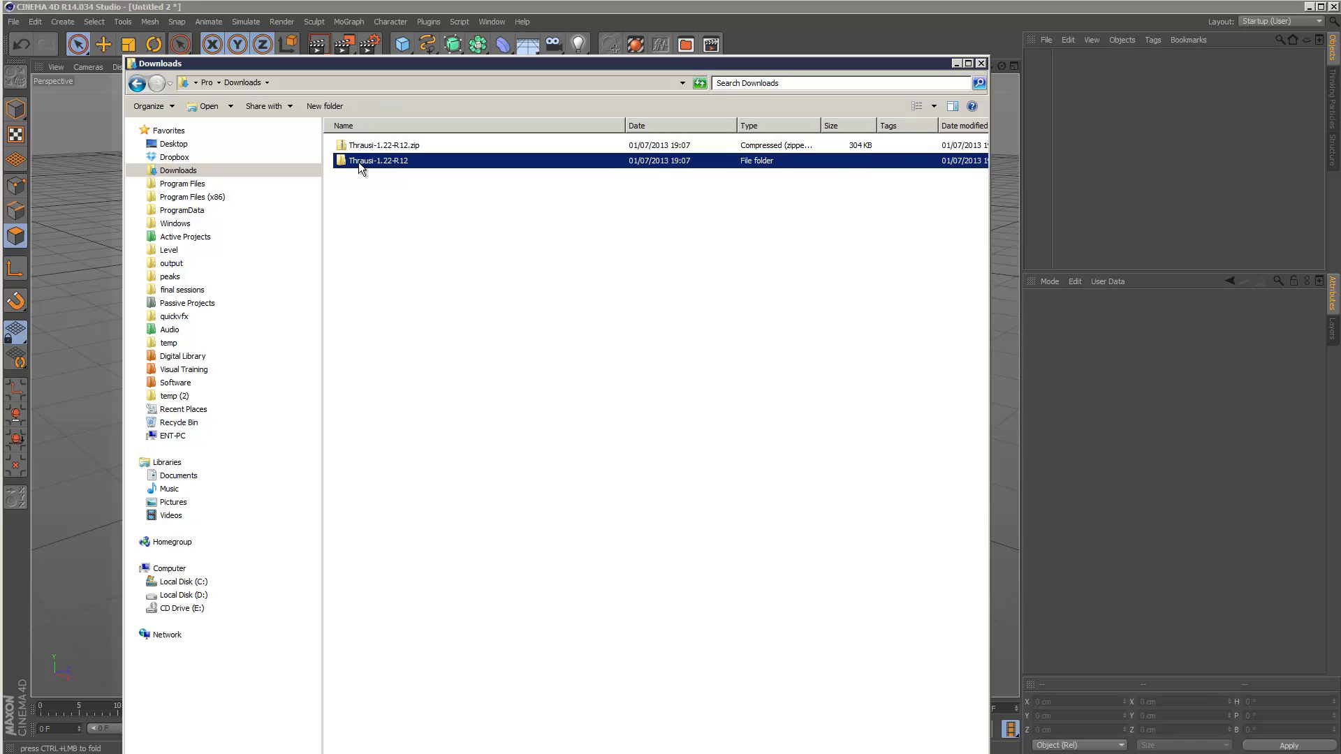
key(Delete)
key(Return)
Extract the Thrausi zip with 7-Zip and copy the Thrausi 1.22 R12 plugin folder
right_click(388, 145)
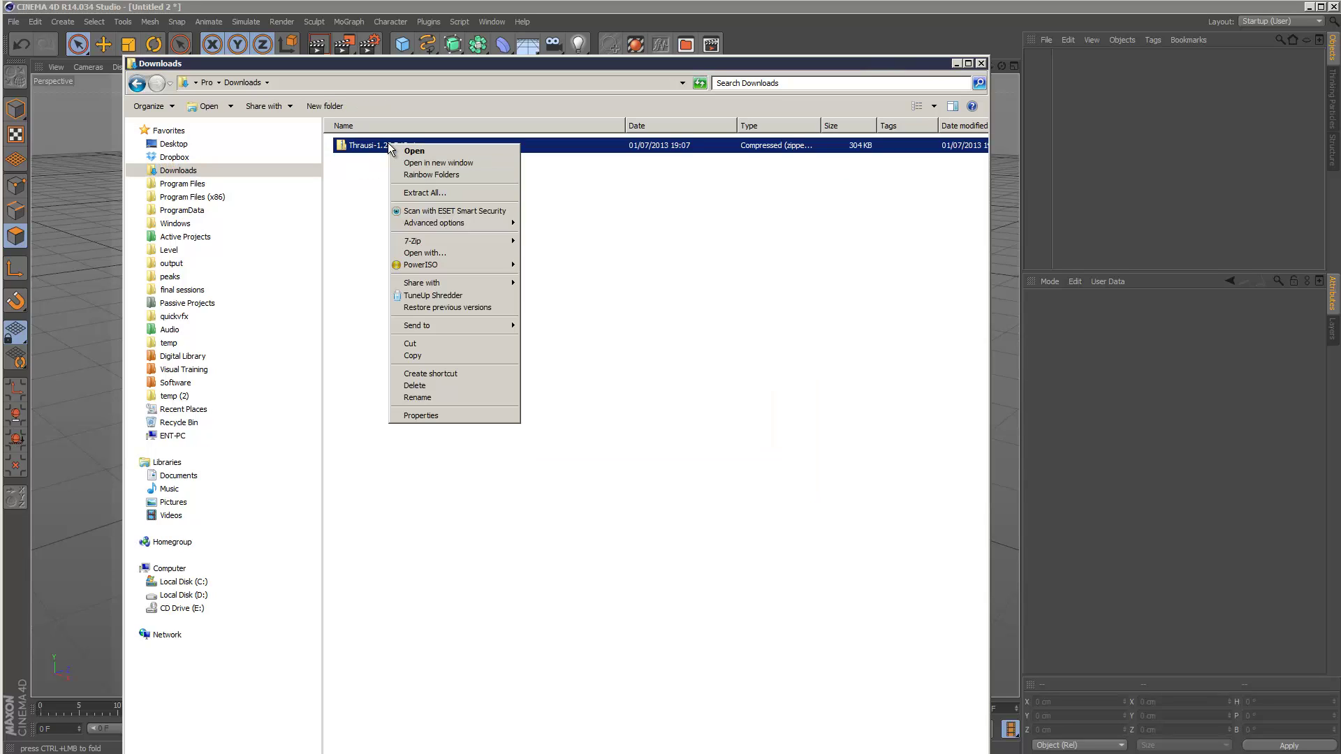
mouse_move(460, 243)
click(590, 276)
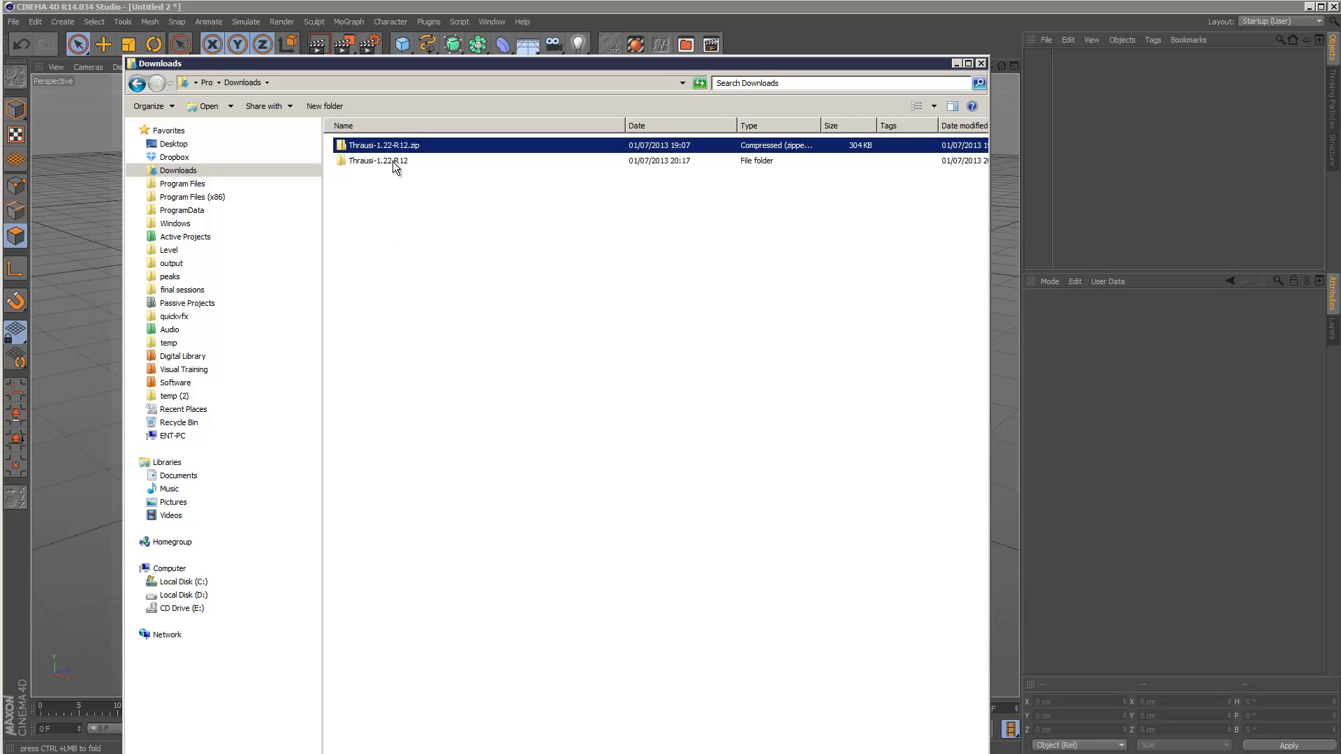
right_click(393, 162)
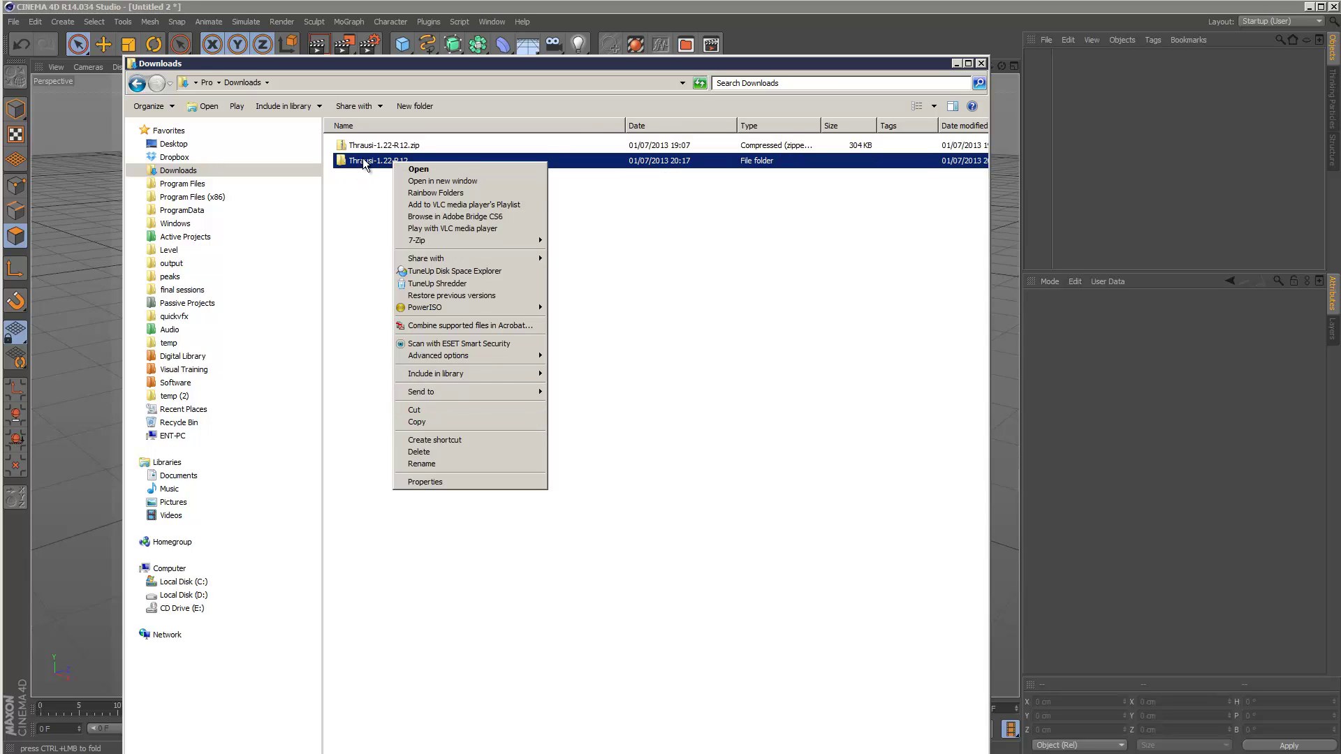
double_click(363, 160)
double_click(401, 145)
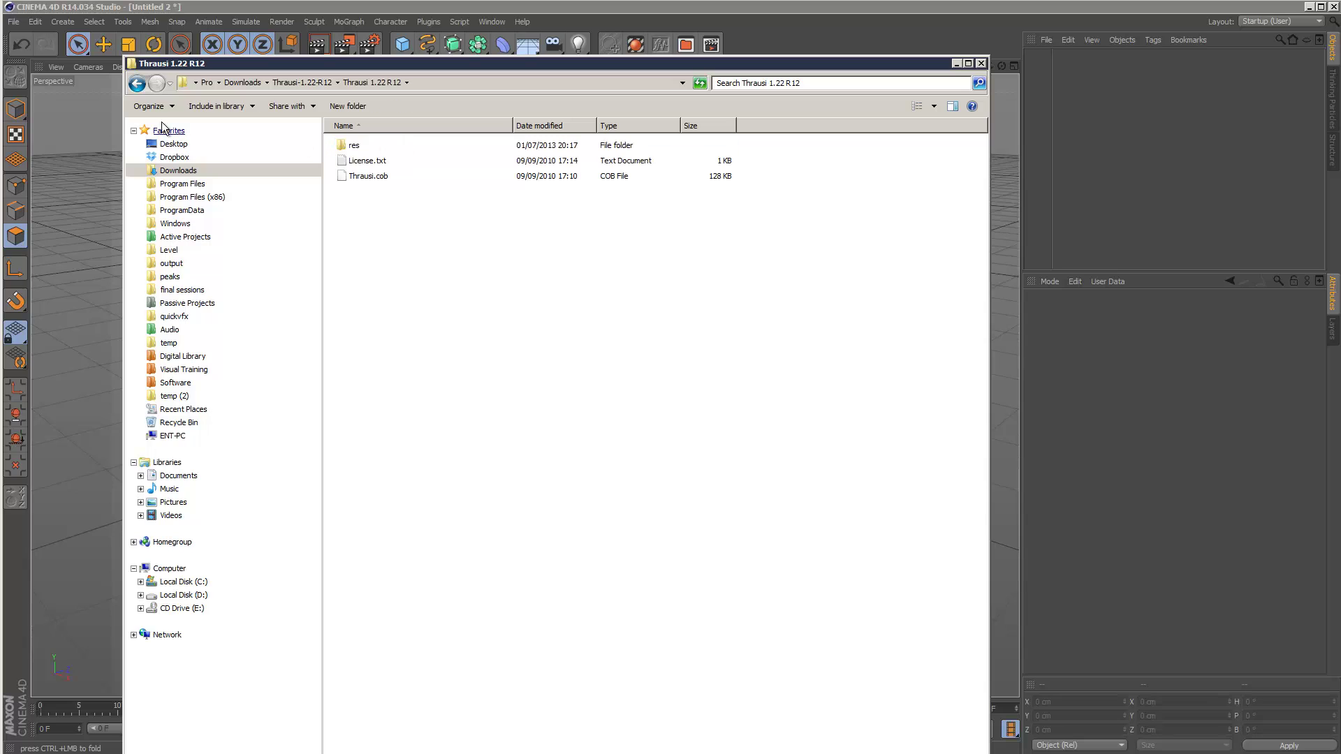
click(137, 85)
right_click(385, 146)
click(472, 409)
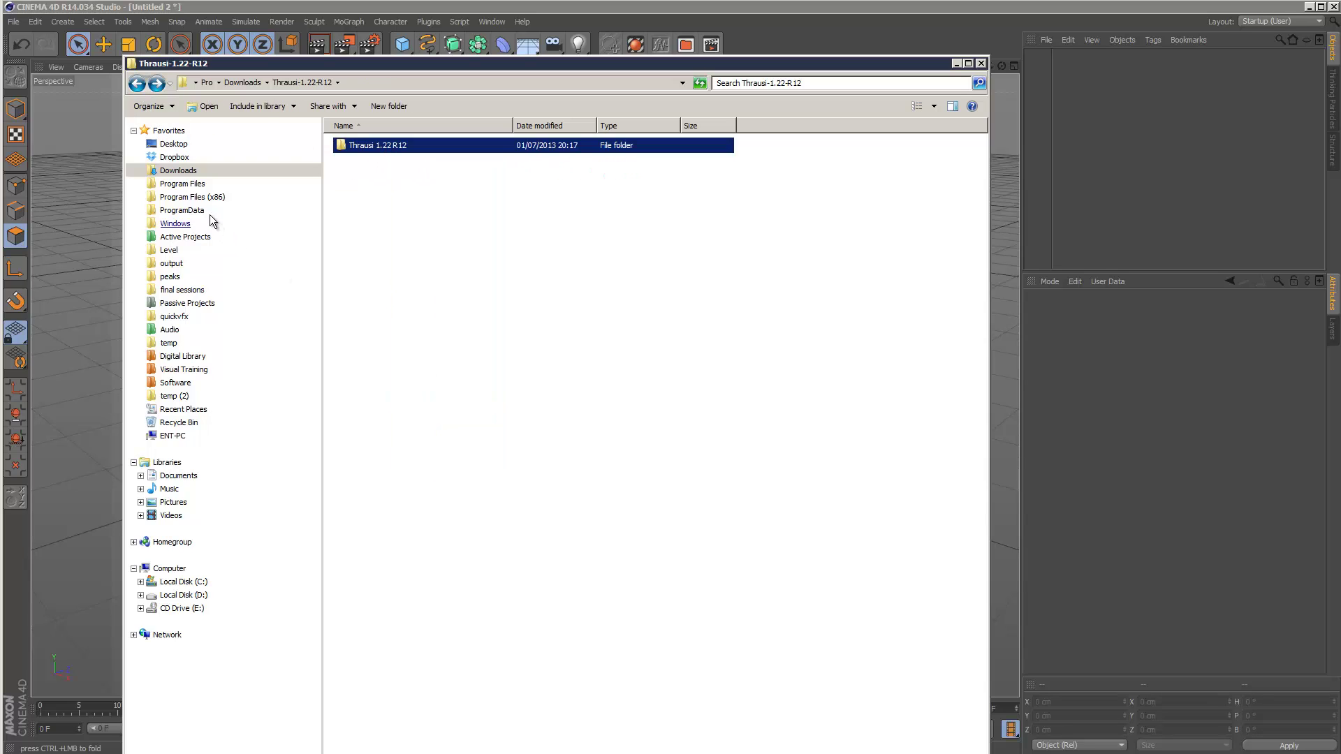
Confirm Thrausi 1.22 R12 sits in Program Files > MAXON > CINEMA 4D R14 > plugins, then close Explorer
click(183, 184)
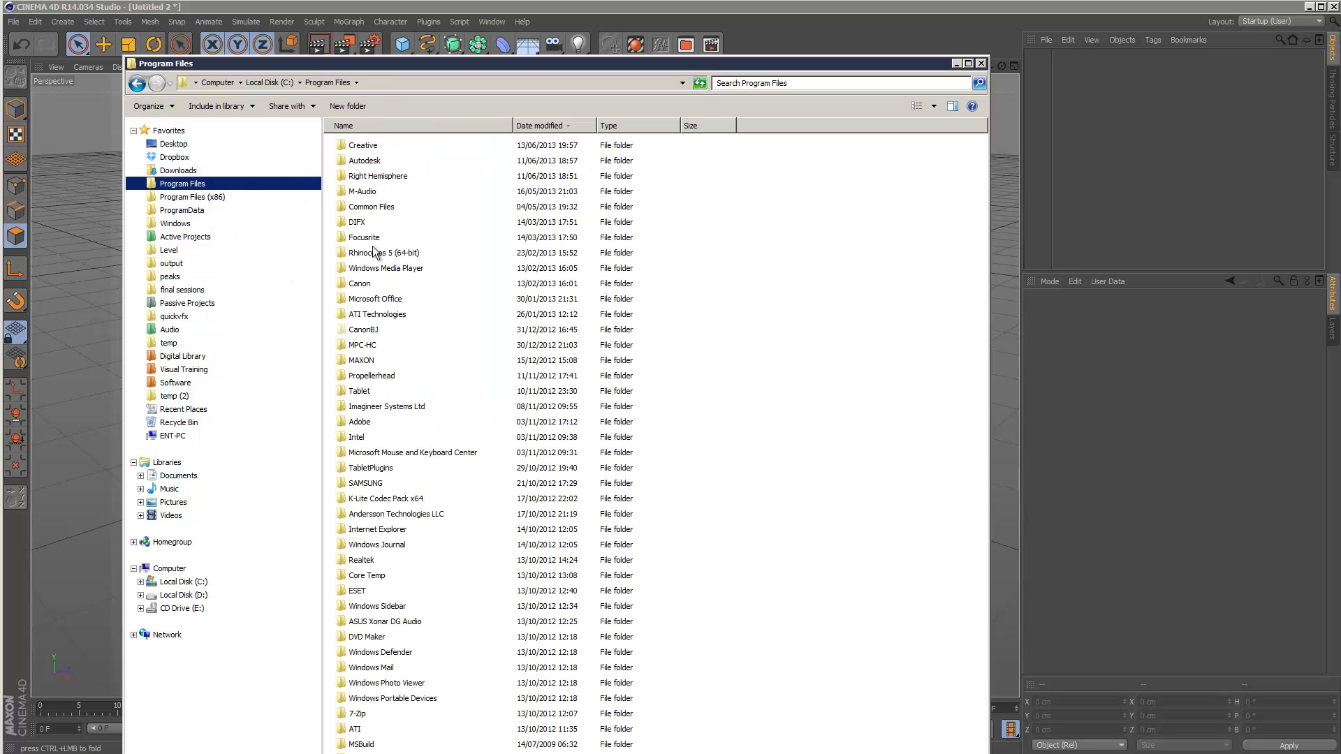
double_click(361, 359)
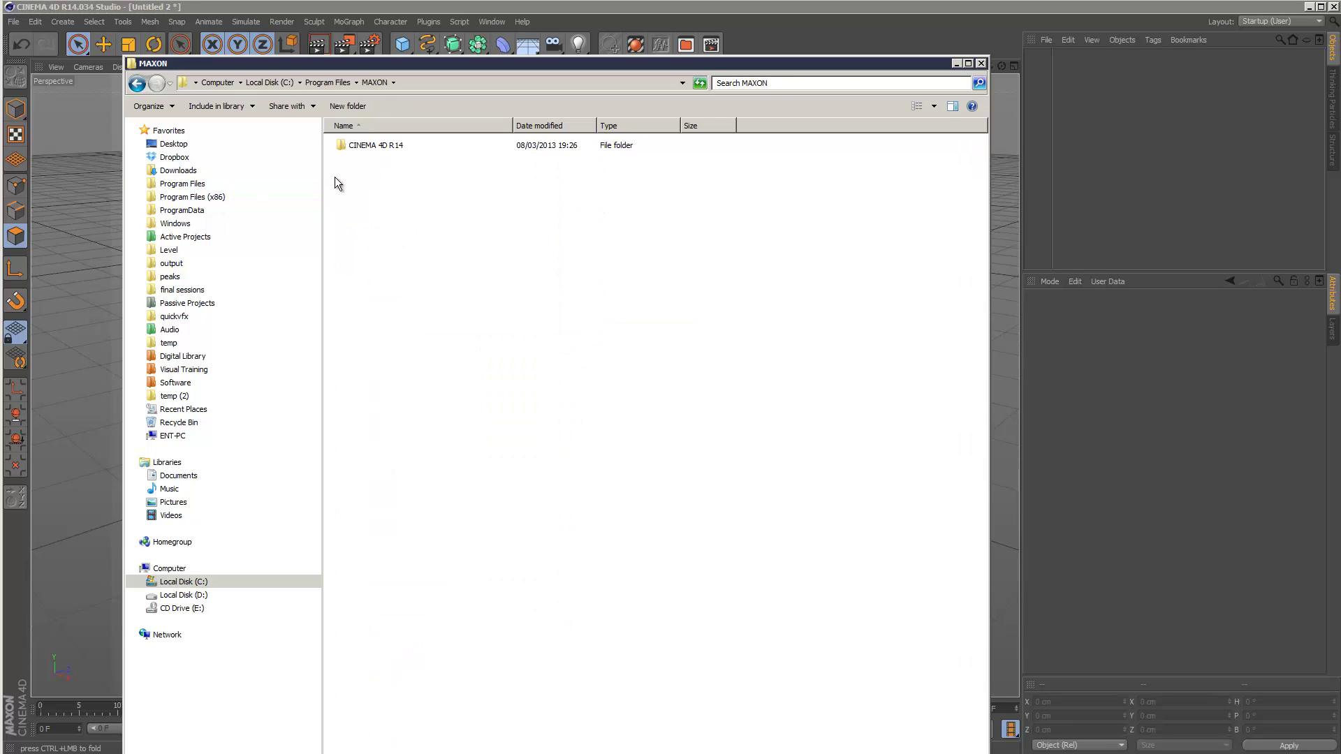
double_click(380, 145)
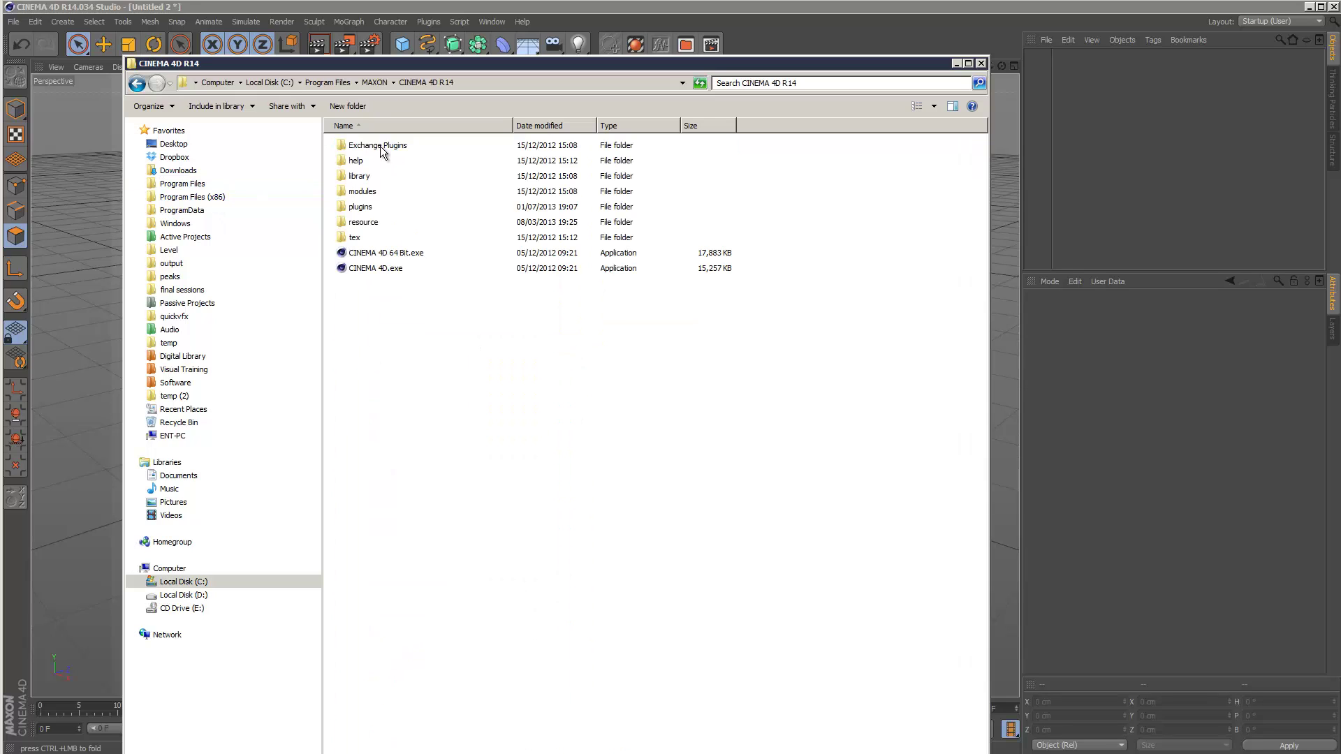
double_click(371, 207)
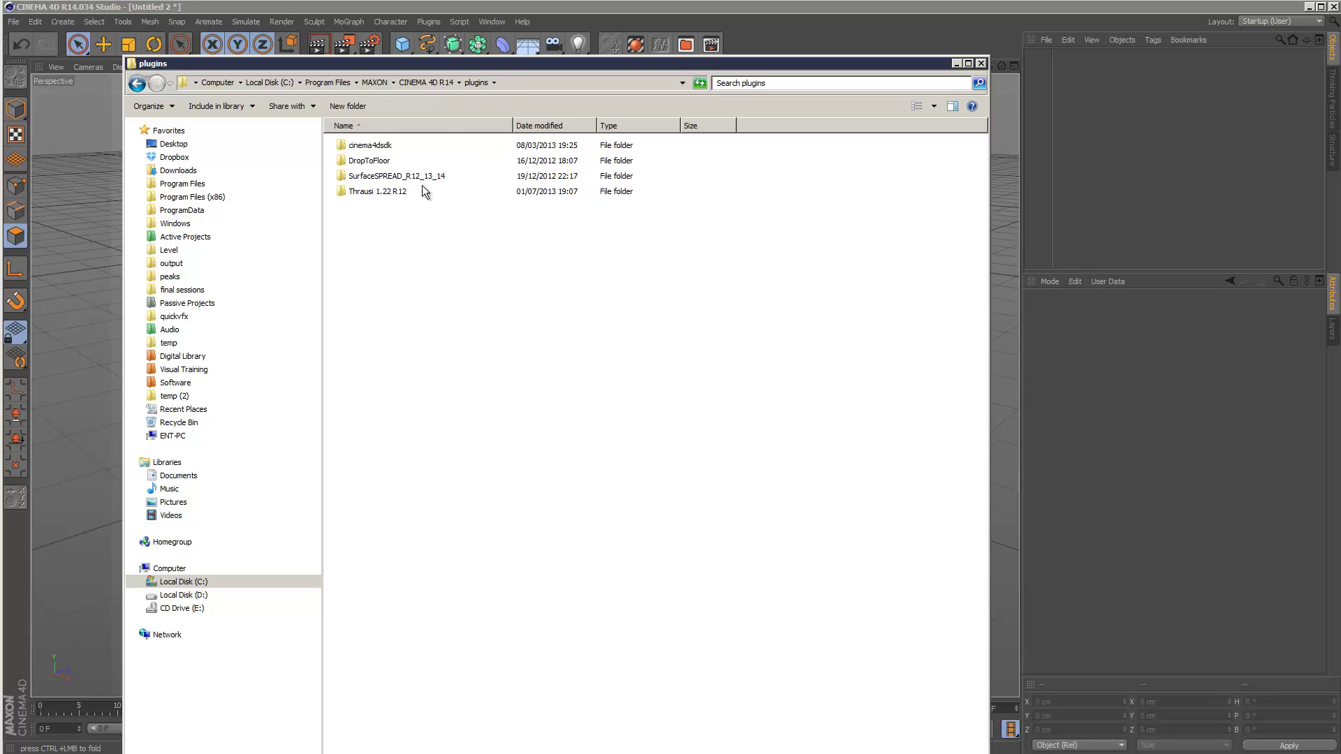
double_click(383, 191)
click(137, 84)
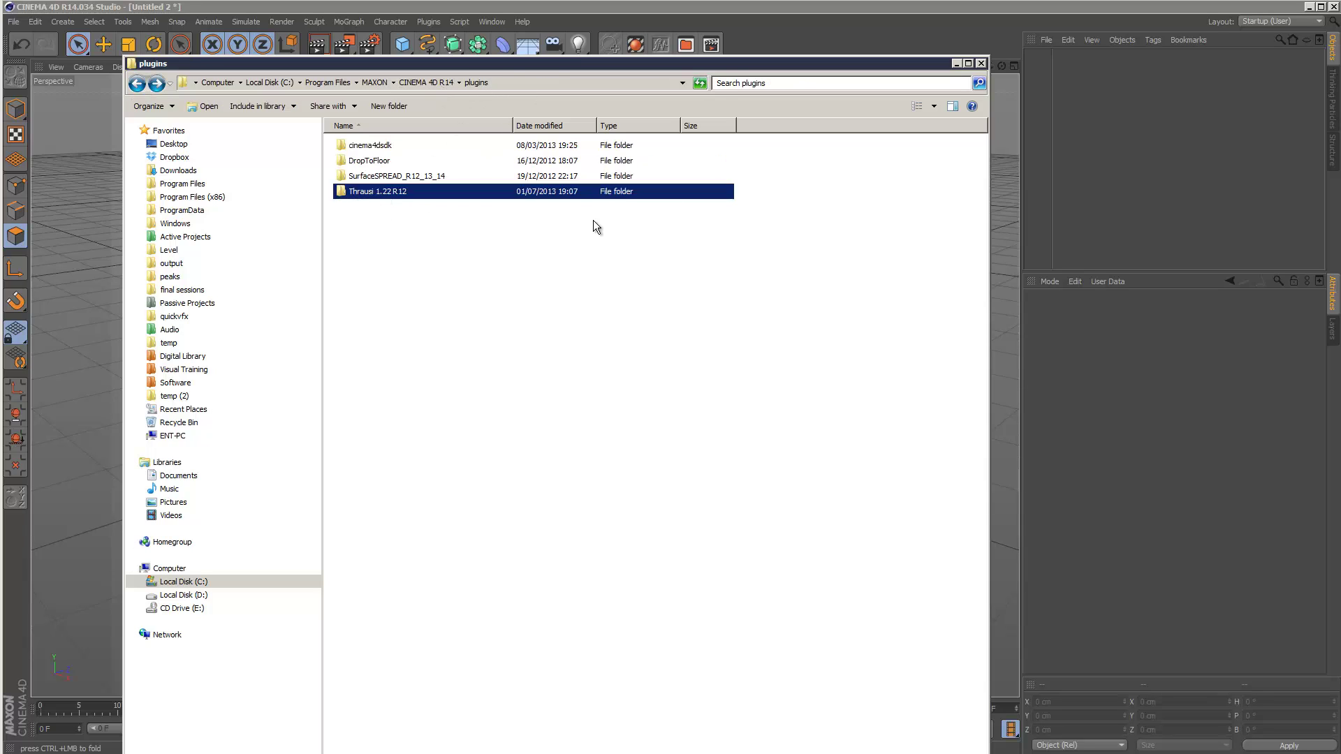
click(981, 63)
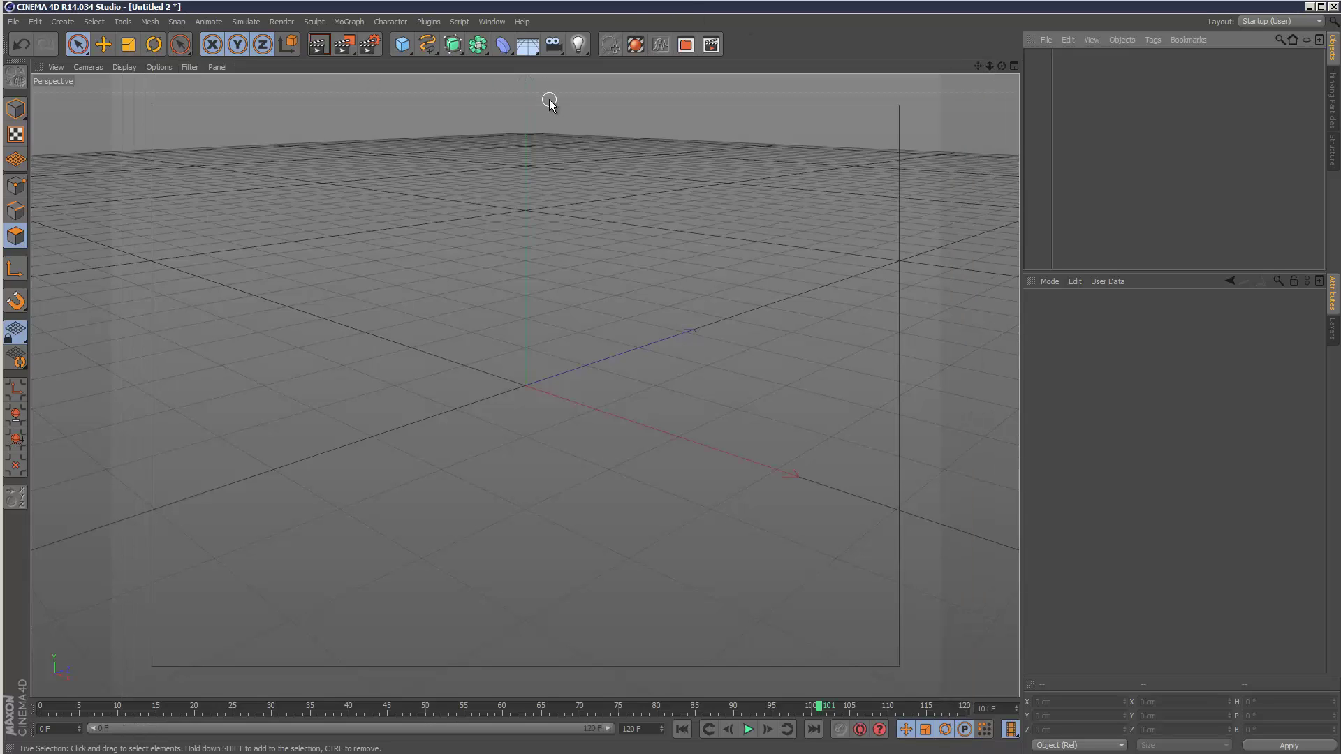
Check the Thrausi plugin menu, then add a MoText object and orient the view toward it
click(423, 21)
mouse_move(475, 62)
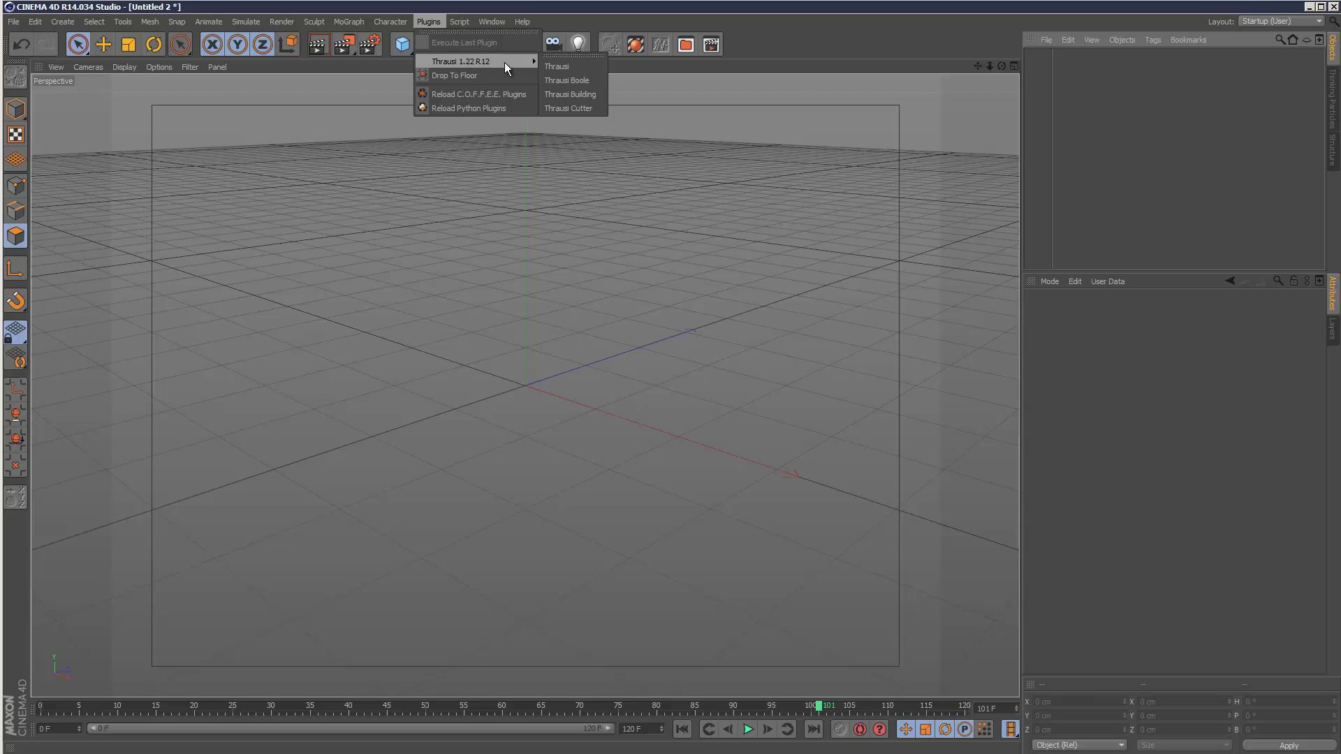
click(471, 12)
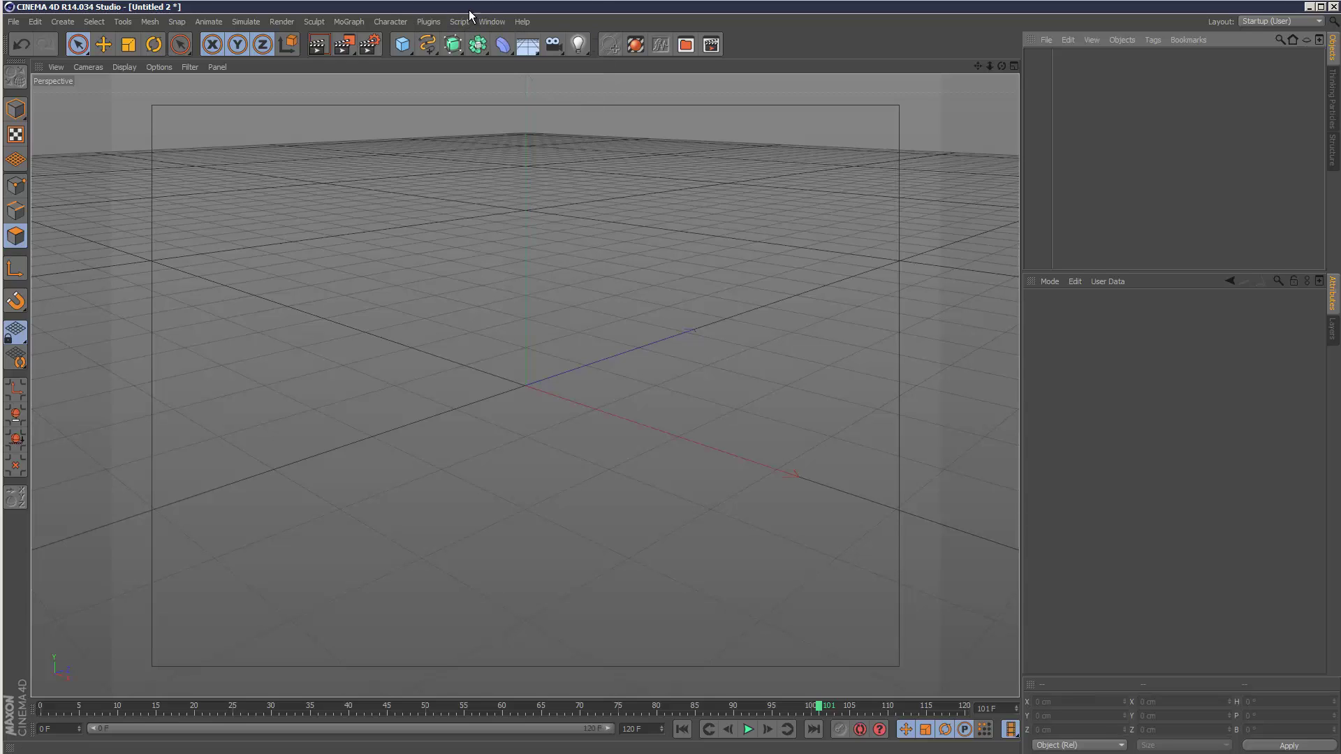
click(404, 43)
click(460, 43)
click(348, 22)
click(387, 181)
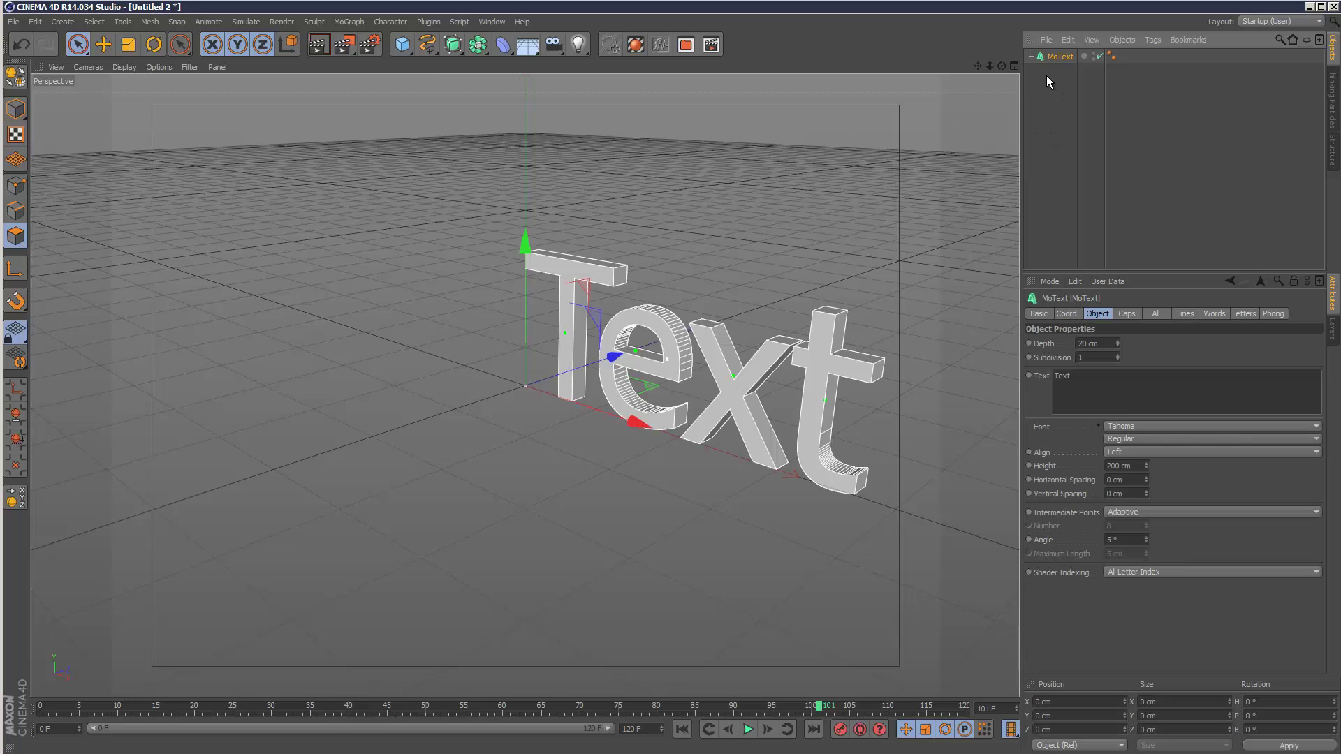
drag(1001, 66, 649, 415)
alt+middle_drag(650, 415, 685, 416)
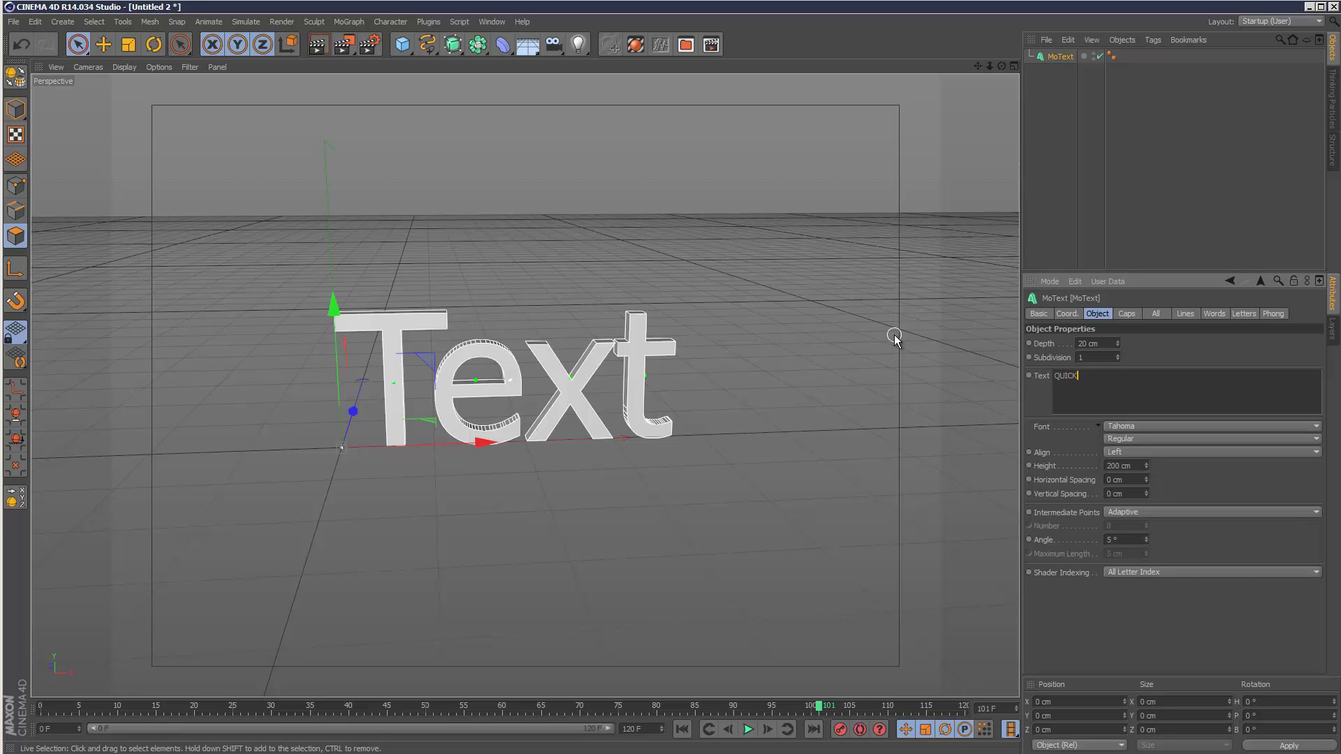
Set the MoText text to QUICKVFX in the Gemina font and frame it with H
click(1117, 247)
click(1060, 55)
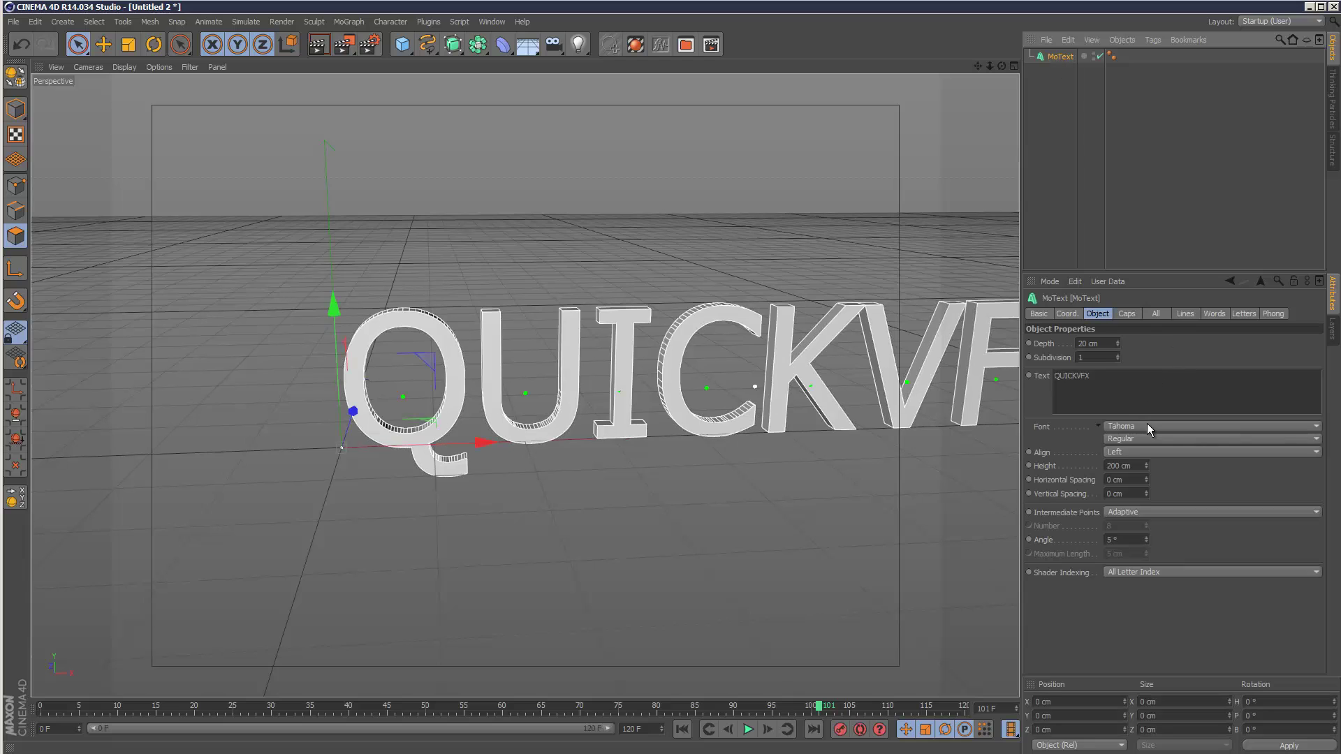
click(1117, 426)
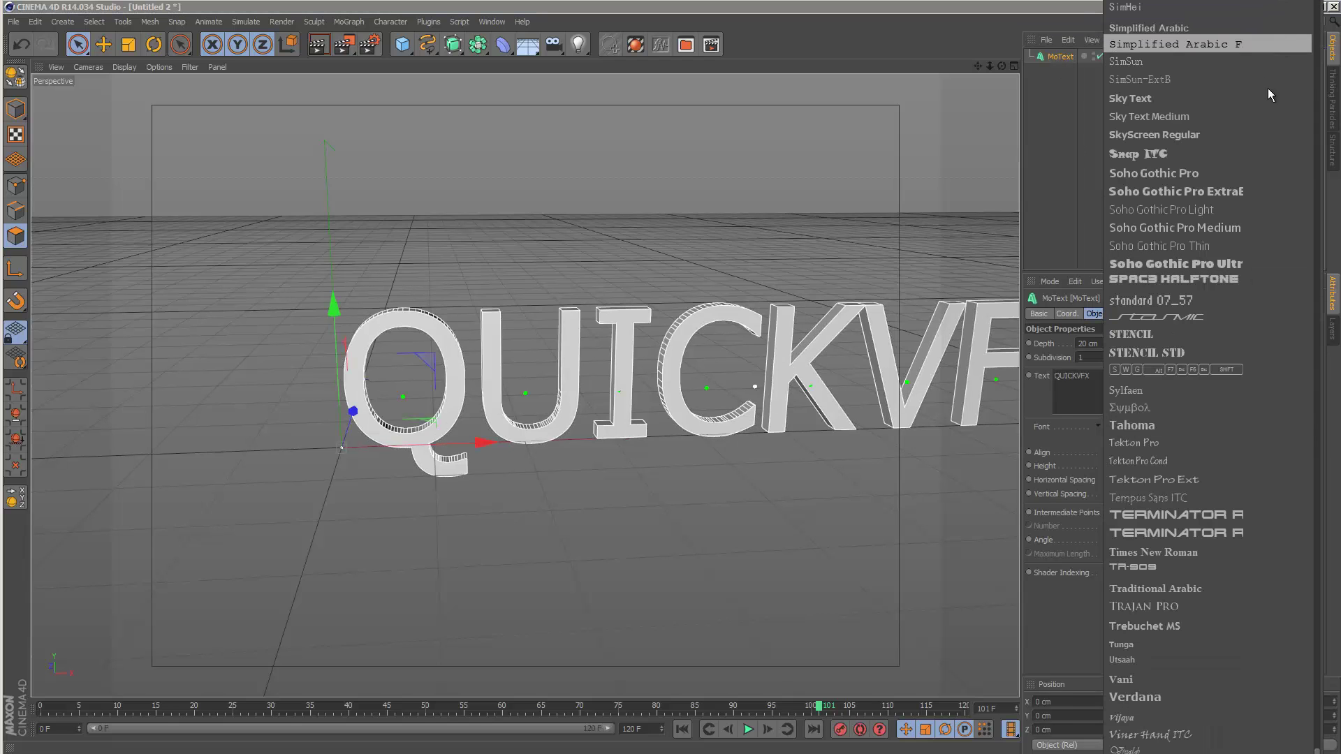
drag(1322, 734, 1318, 260)
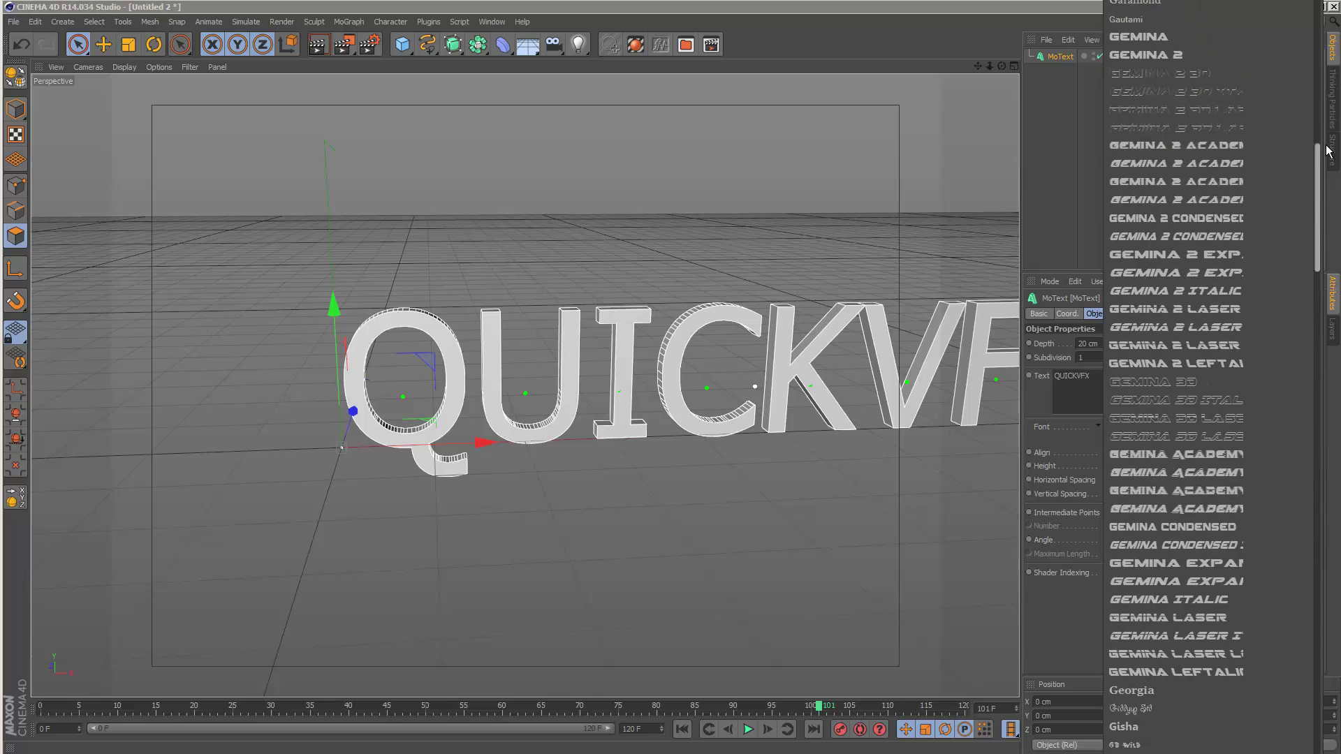
click(1162, 35)
drag(630, 418, 1007, 70)
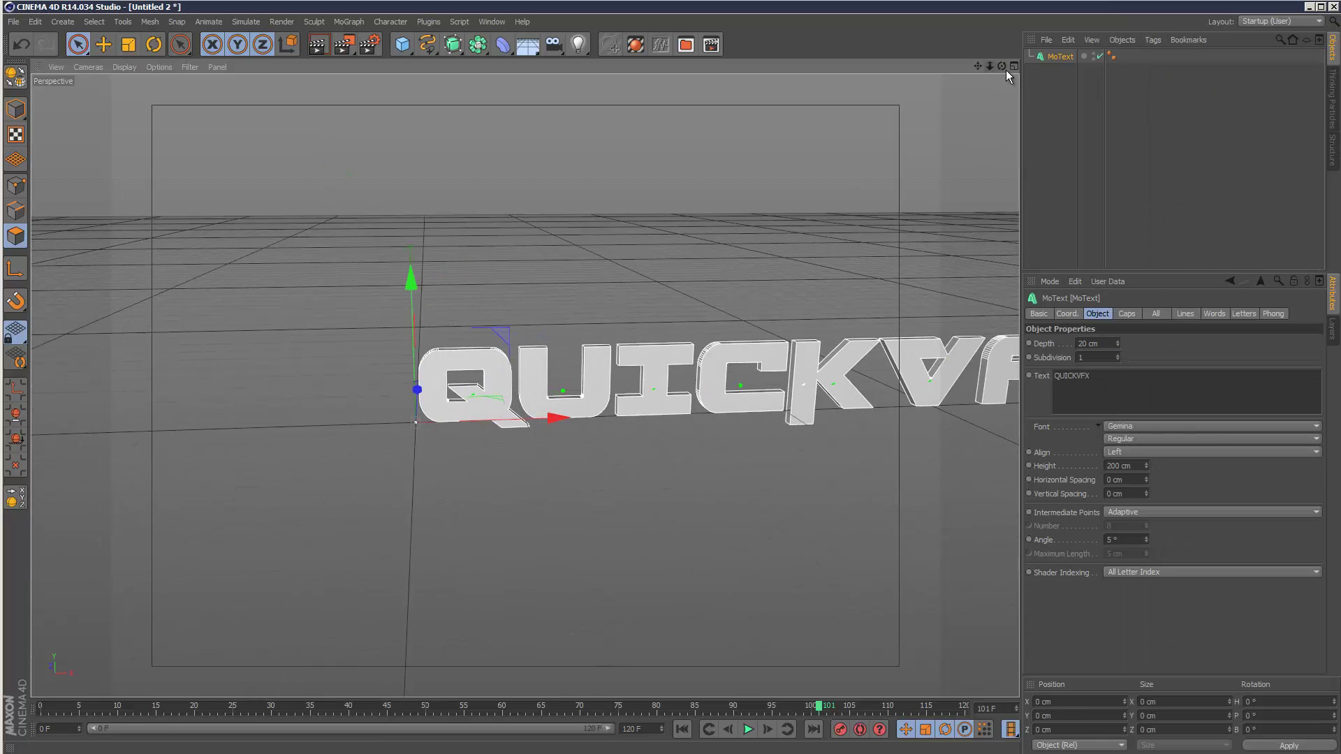
key(h)
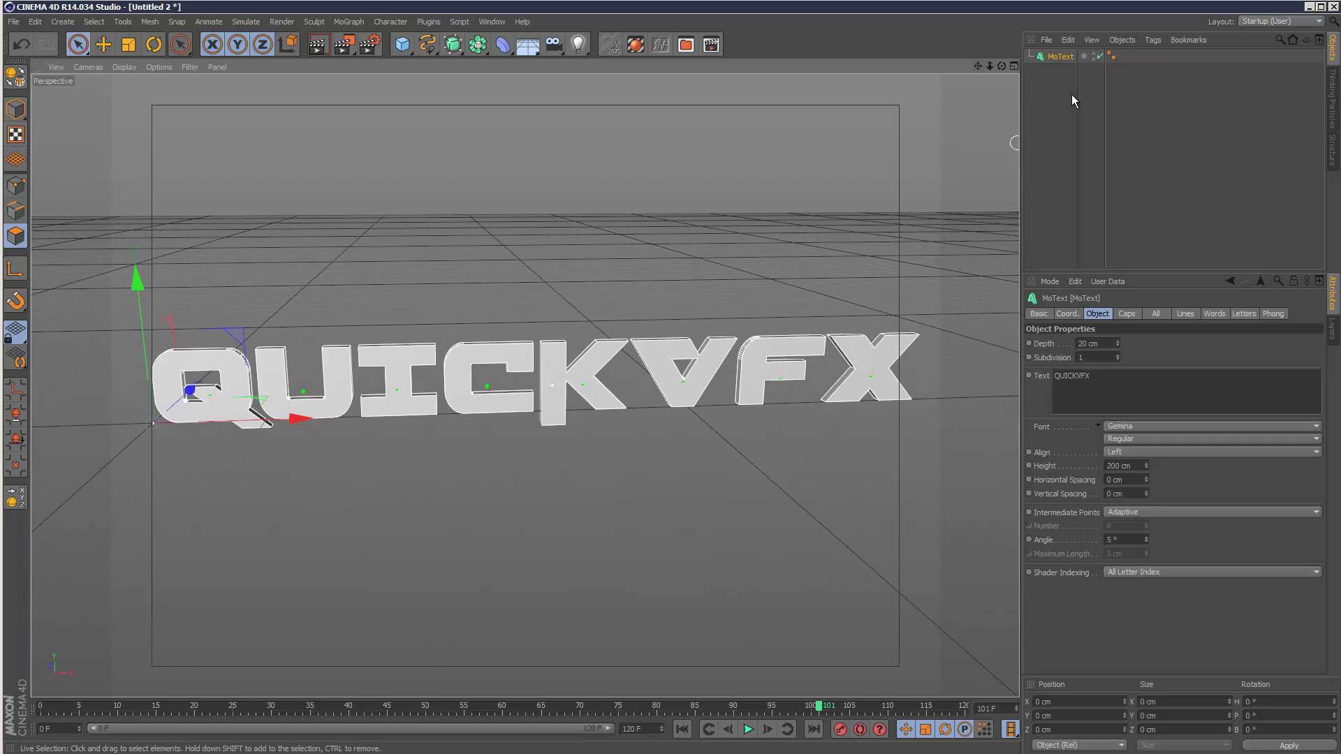
mouse_move(1006, 66)
mouse_down()
mouse_move(650, 416)
mouse_move(1001, 65)
mouse_up()
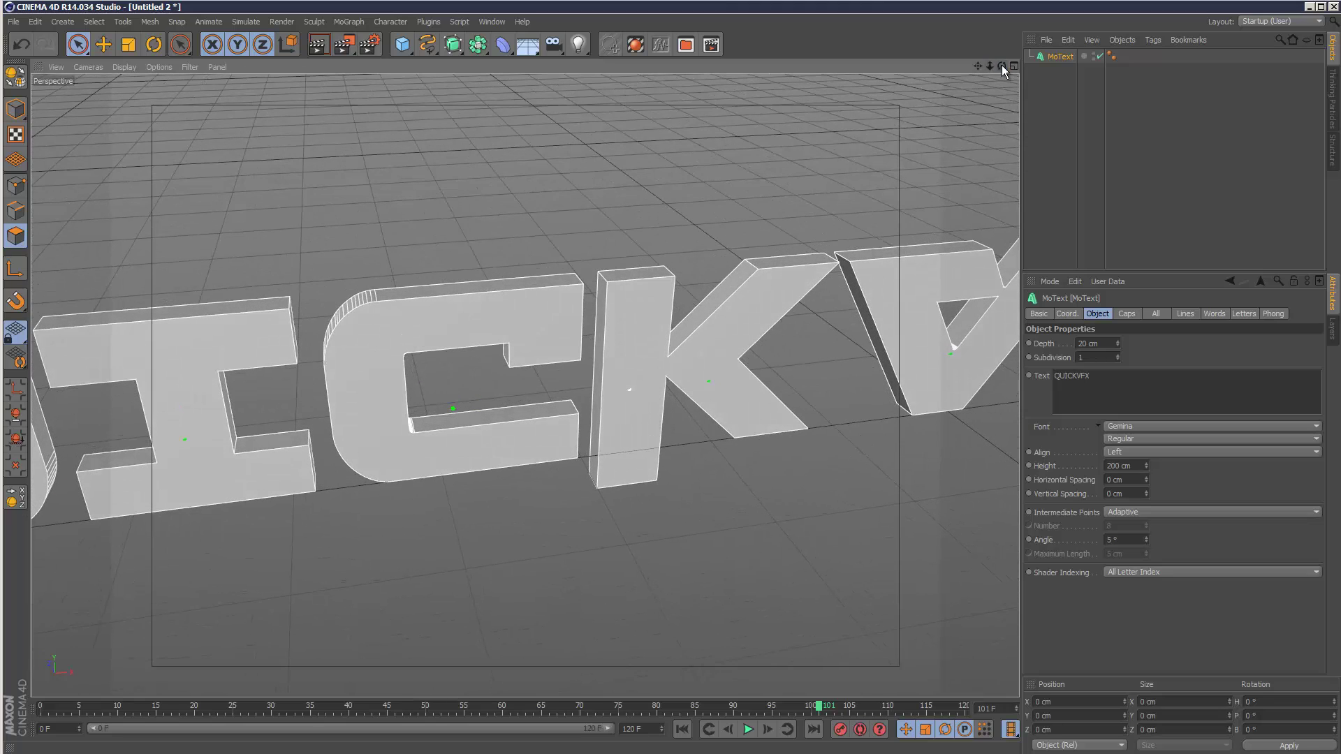
In the Caps tab, set Start and End to Fillet Cap with a 3 cm radius
click(1126, 313)
click(1131, 343)
click(1125, 370)
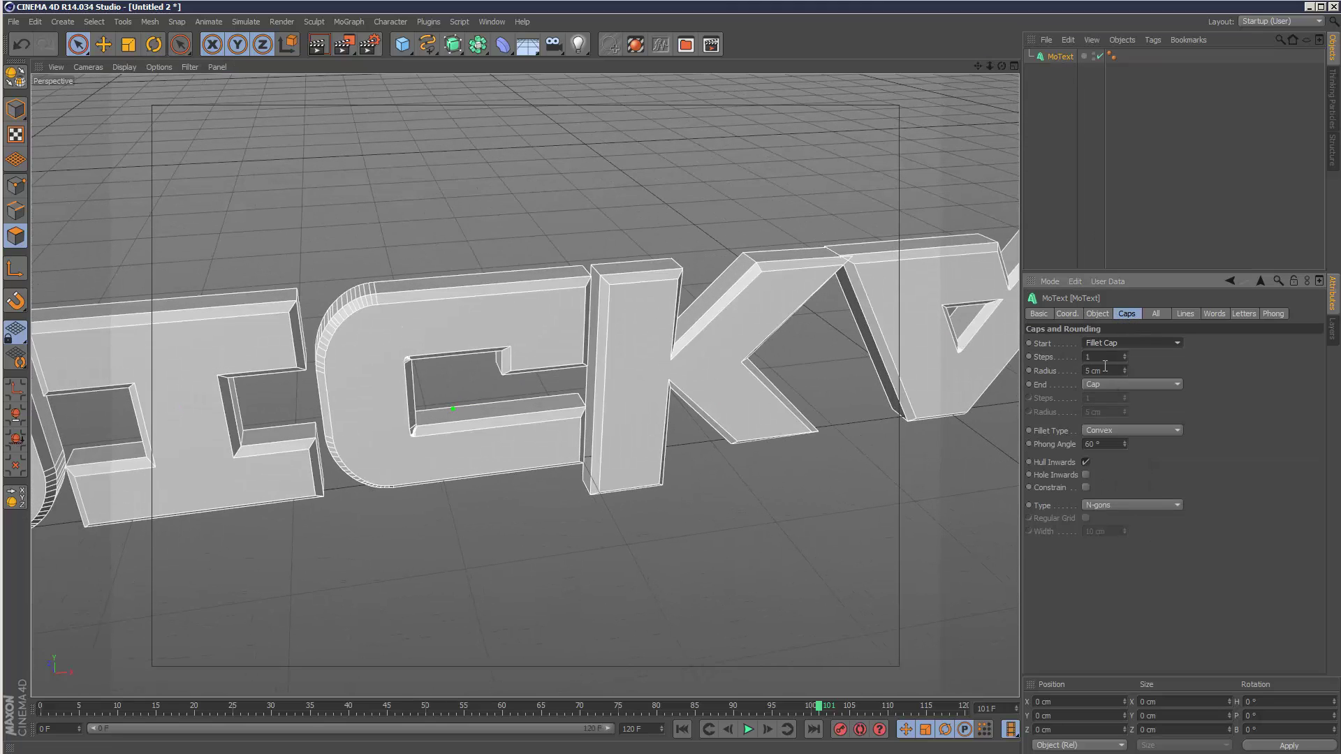
click(1116, 384)
click(1127, 437)
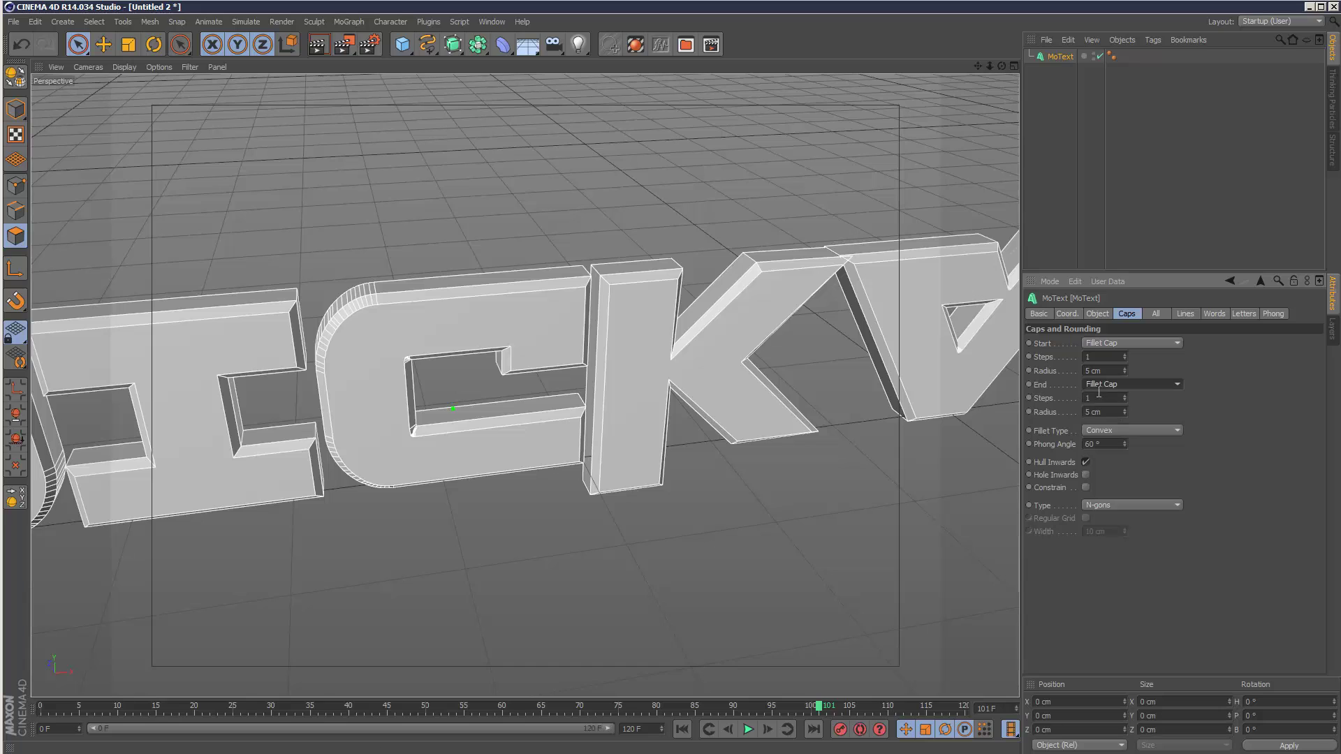
drag(1124, 417, 1126, 373)
Set Fillet Type to 2 Steps, after briefly trying Engraved, and preview with Render View
click(1111, 432)
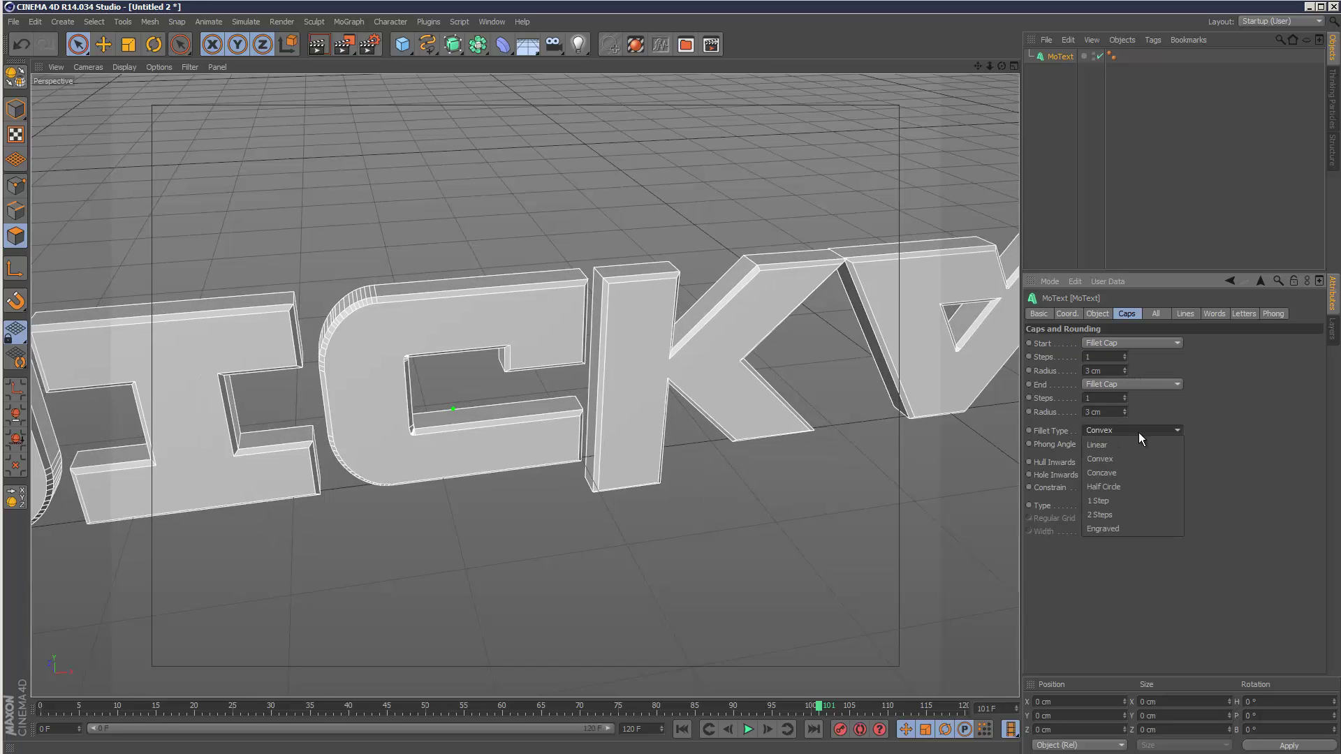
click(1155, 516)
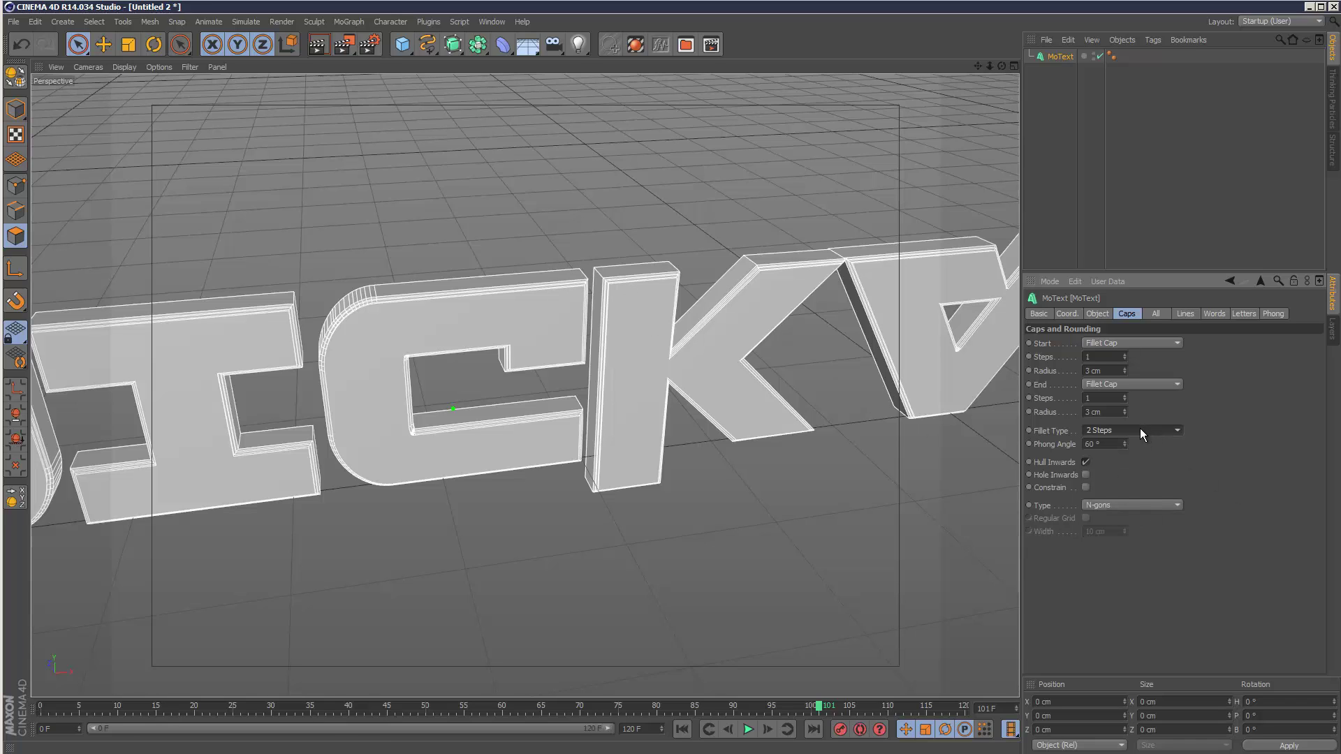
click(1138, 429)
click(1136, 520)
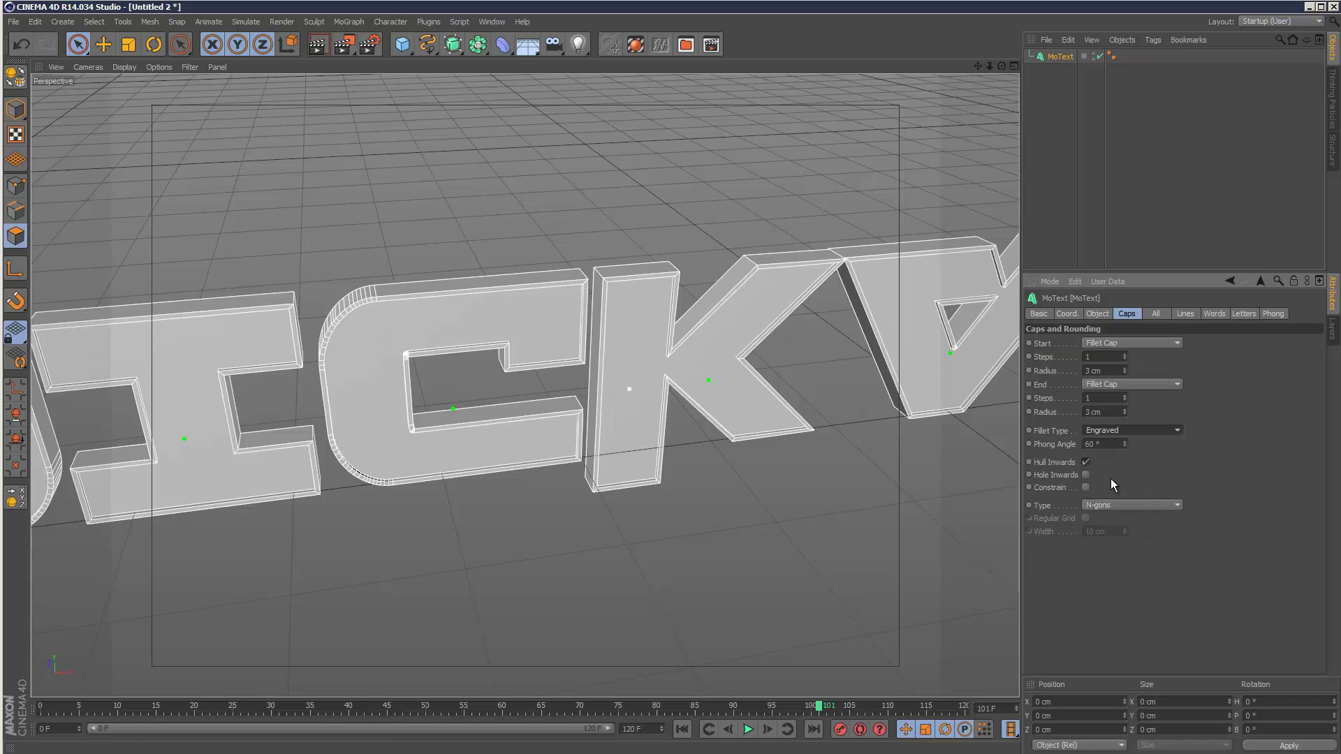
click(1164, 430)
click(1150, 514)
click(318, 44)
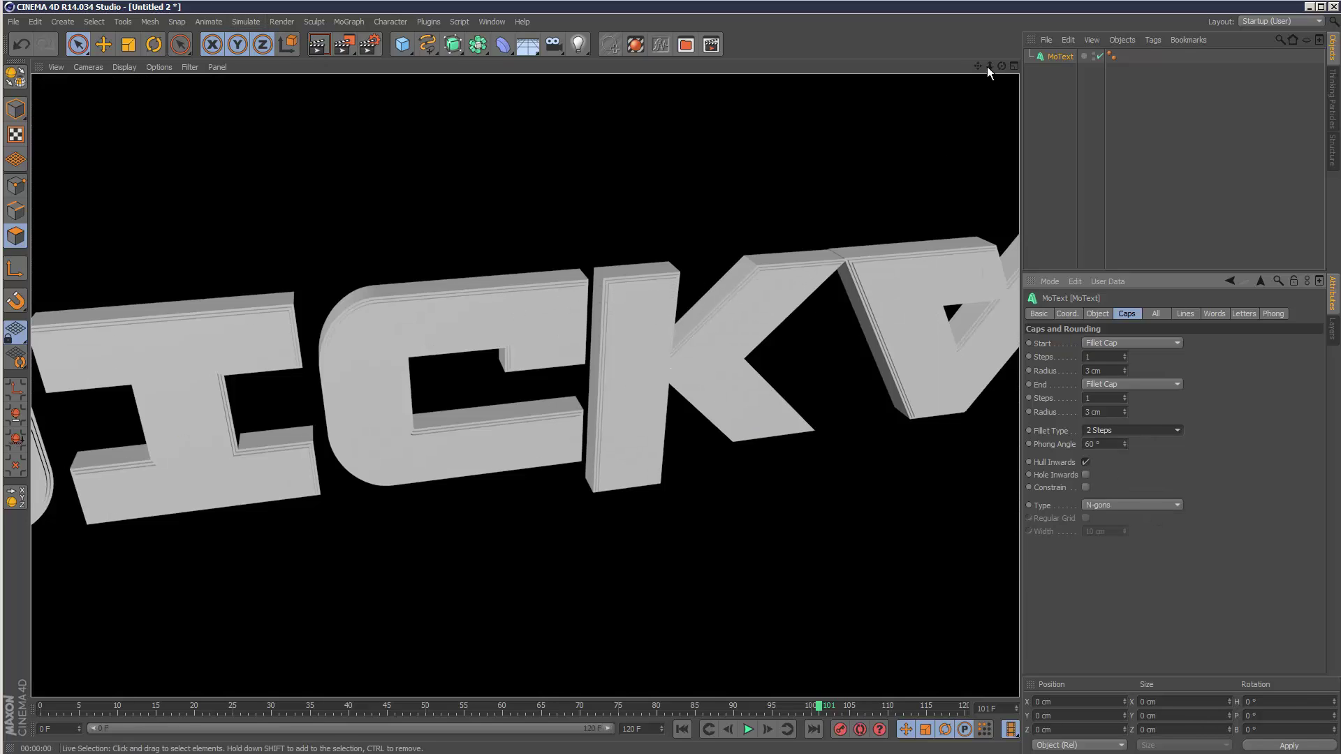
scroll(643, 415, down, 6)
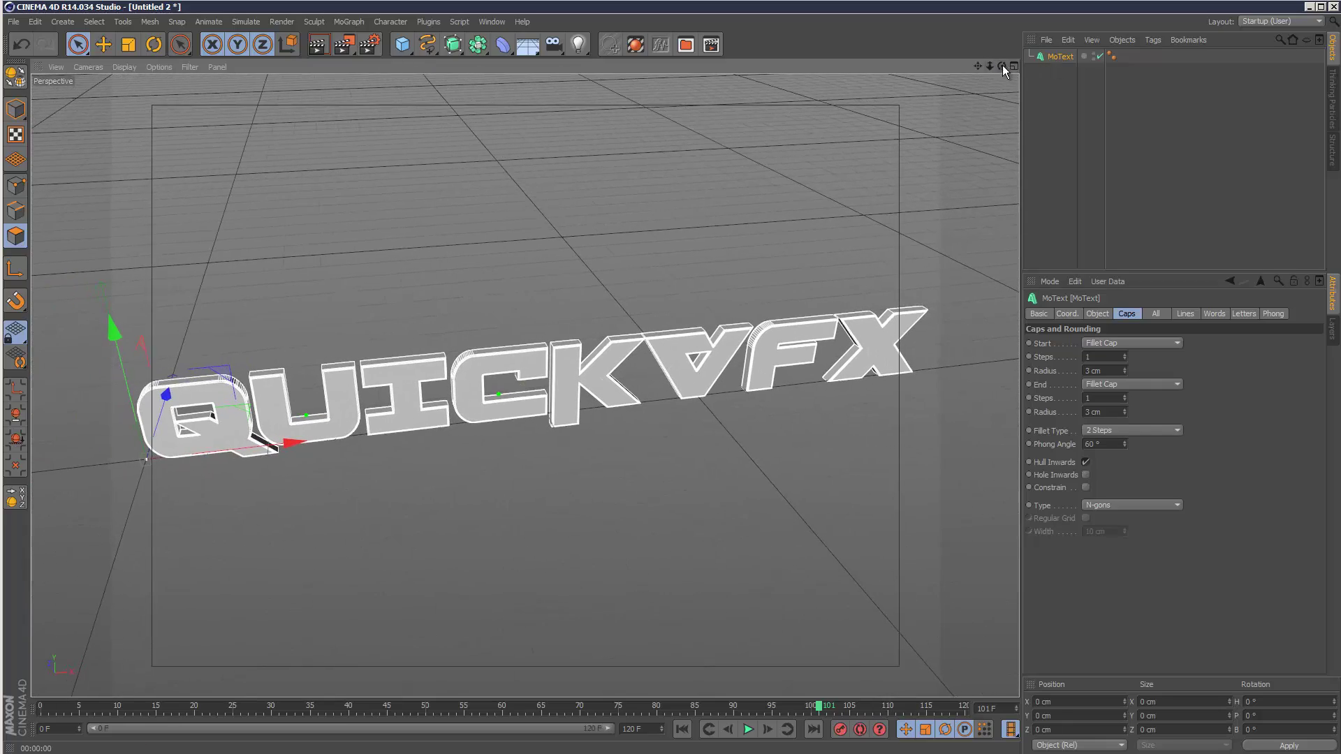
Switch the letter caps to a Quadrangles regular grid with 16 cm cell width
alt+drag(648, 413, 649, 415)
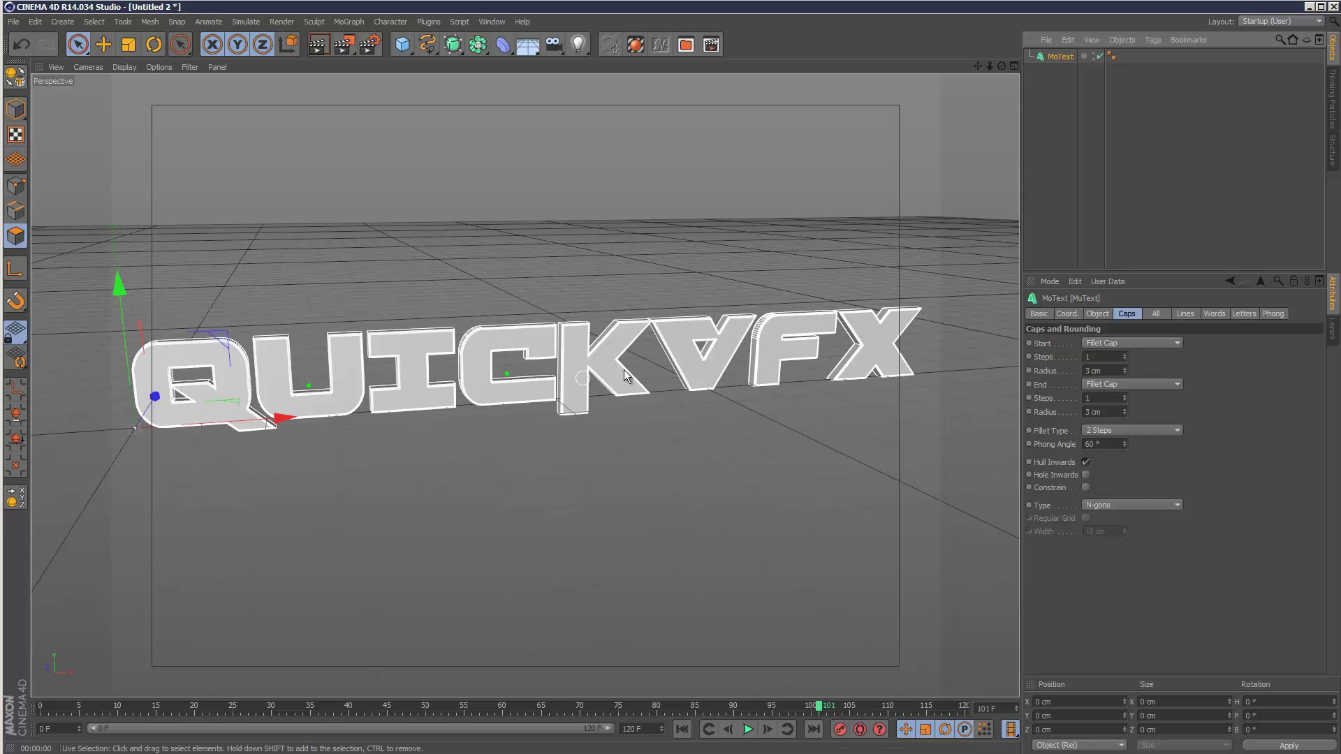
click(1100, 502)
click(1116, 534)
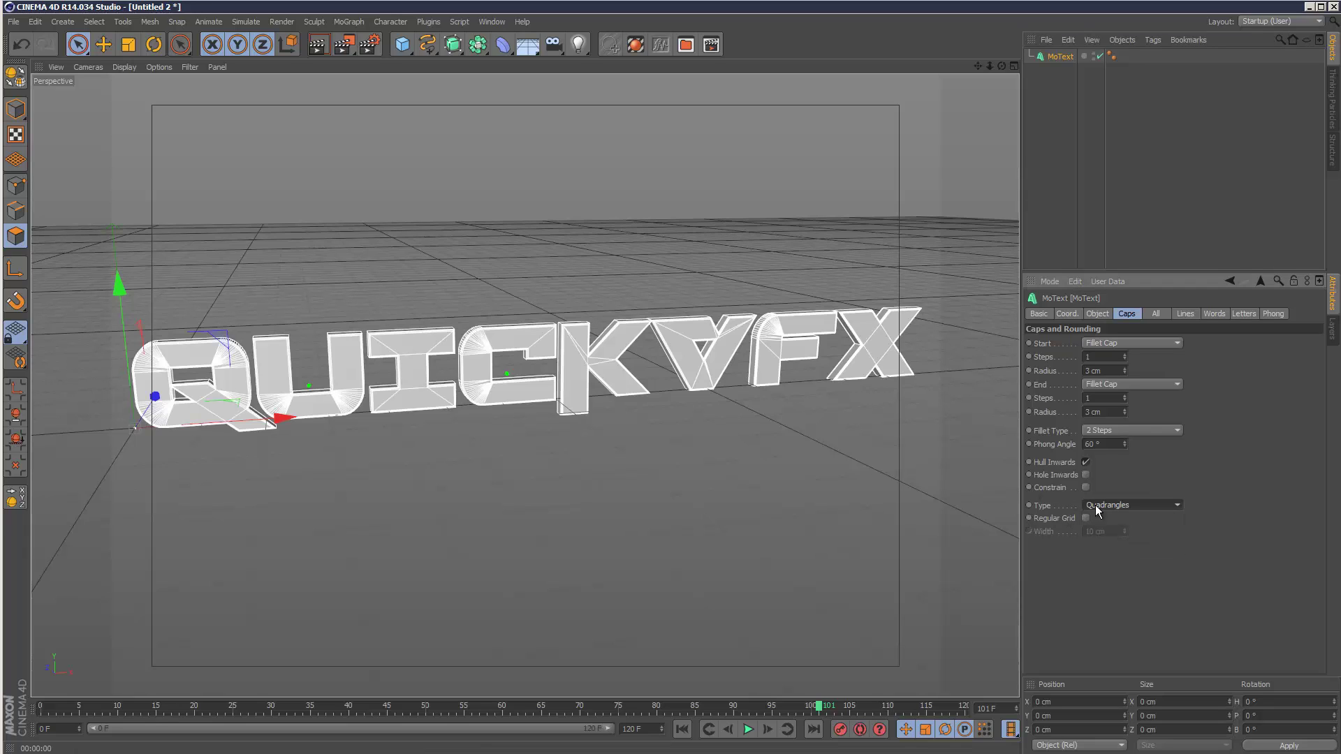
click(1085, 518)
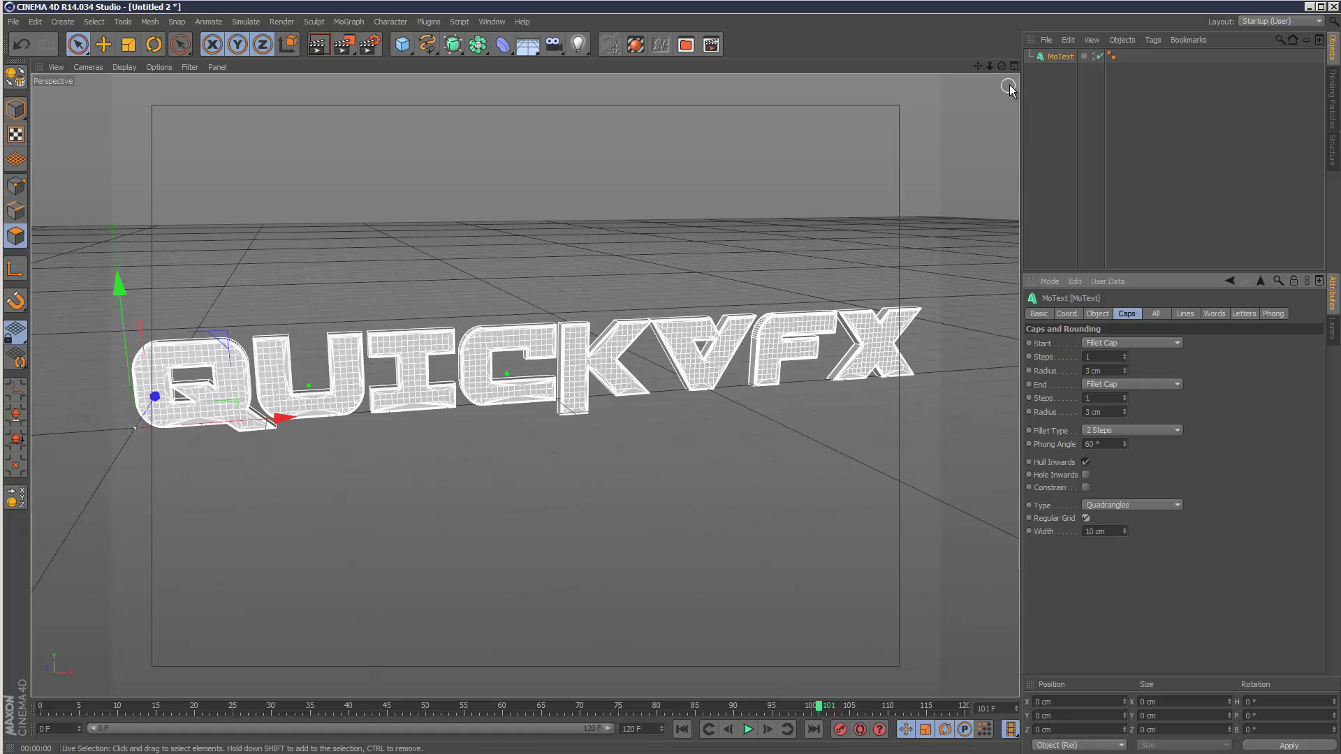
drag(1001, 66, 652, 416)
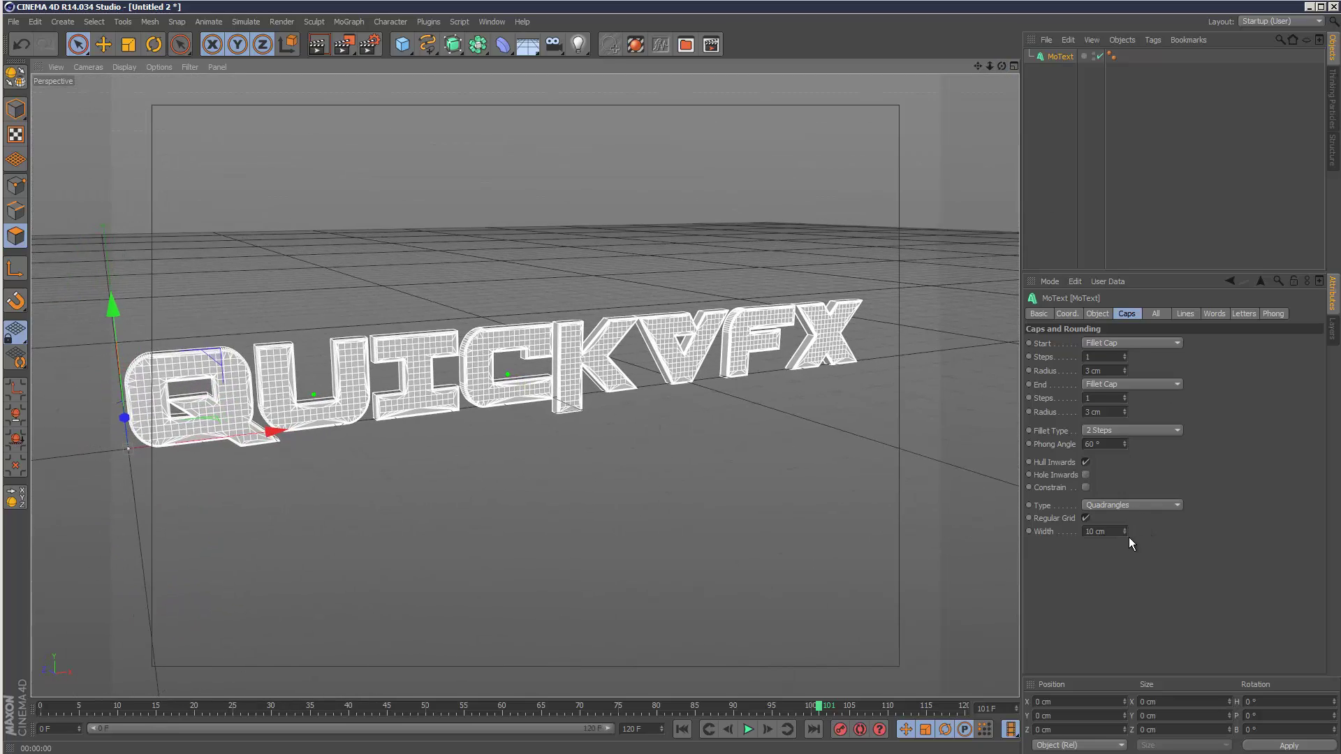
drag(1127, 535, 1125, 535)
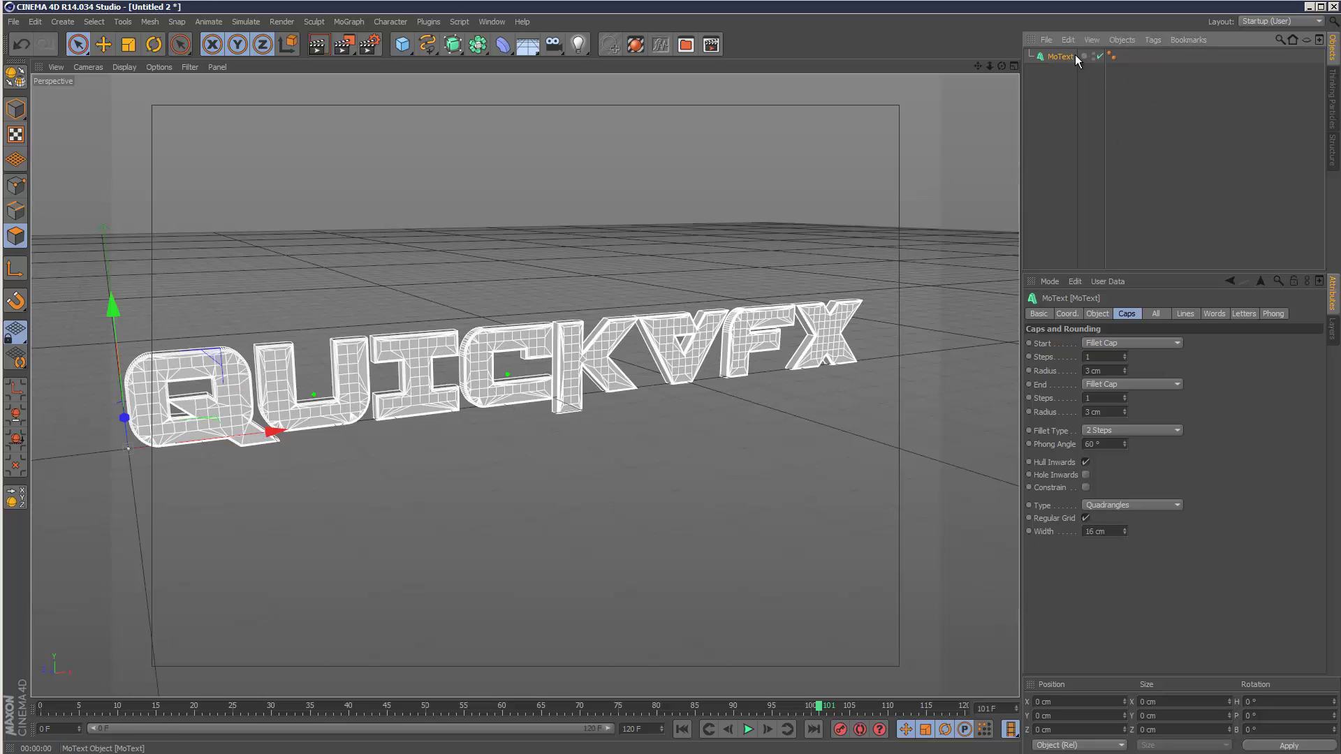
Make the MoText editable and convert its eight letter objects to polygons
click(15, 82)
click(1029, 56)
click(1037, 70)
click(1045, 84)
drag(1057, 220, 1079, 101)
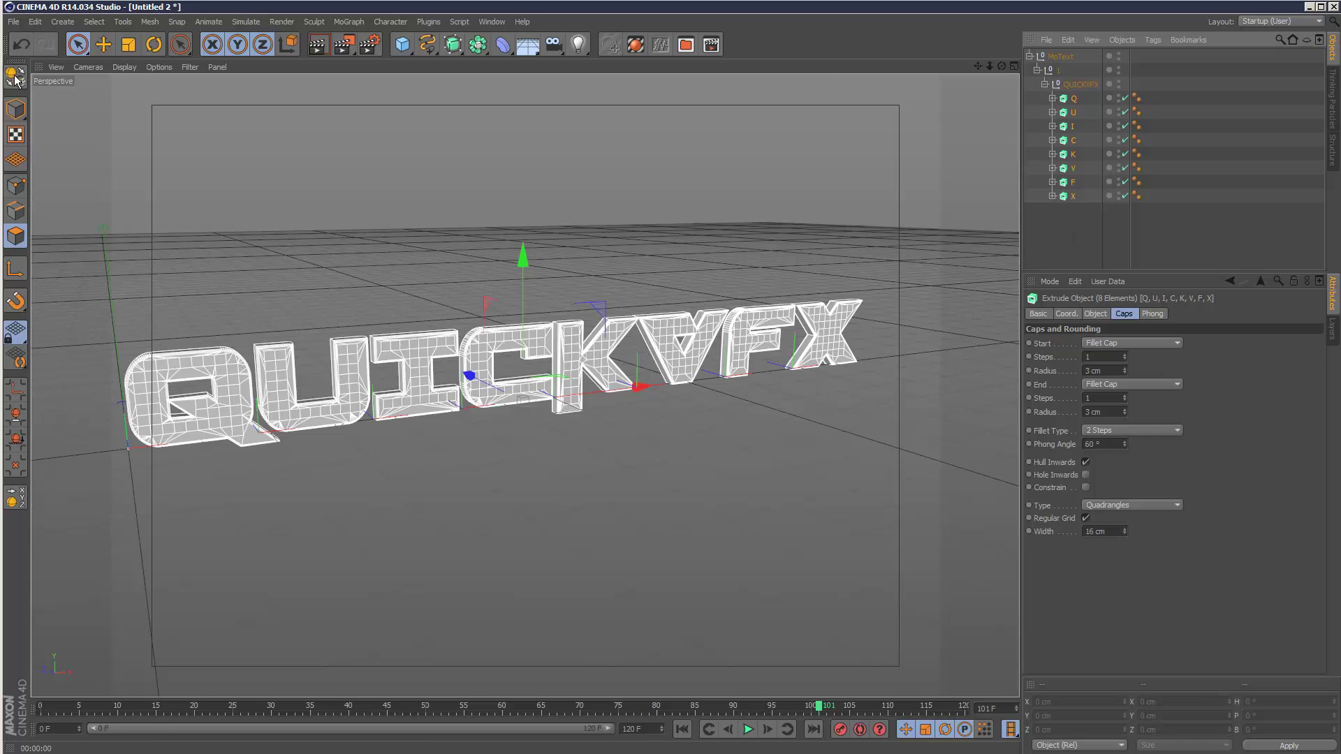
key(c)
Connect the letters into one object, Q.1, and move it to the hierarchy top
right_click(1074, 99)
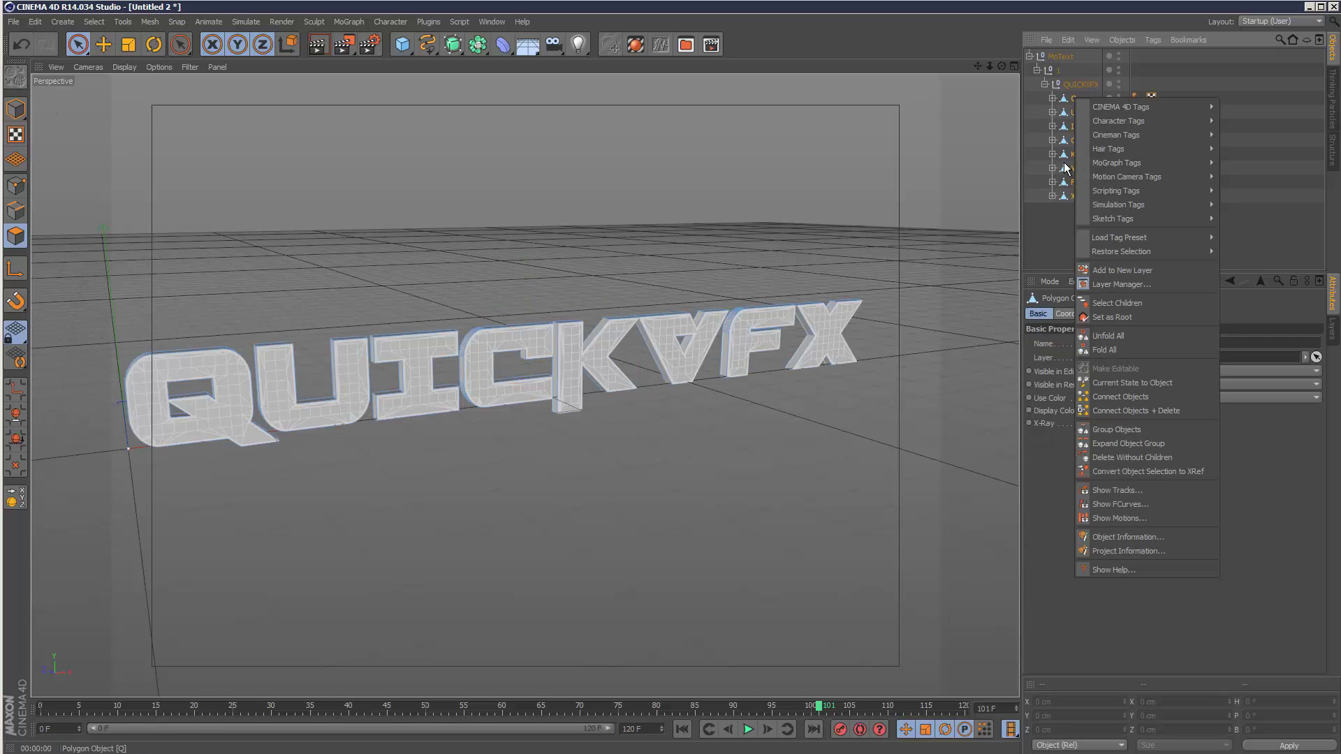
click(1111, 303)
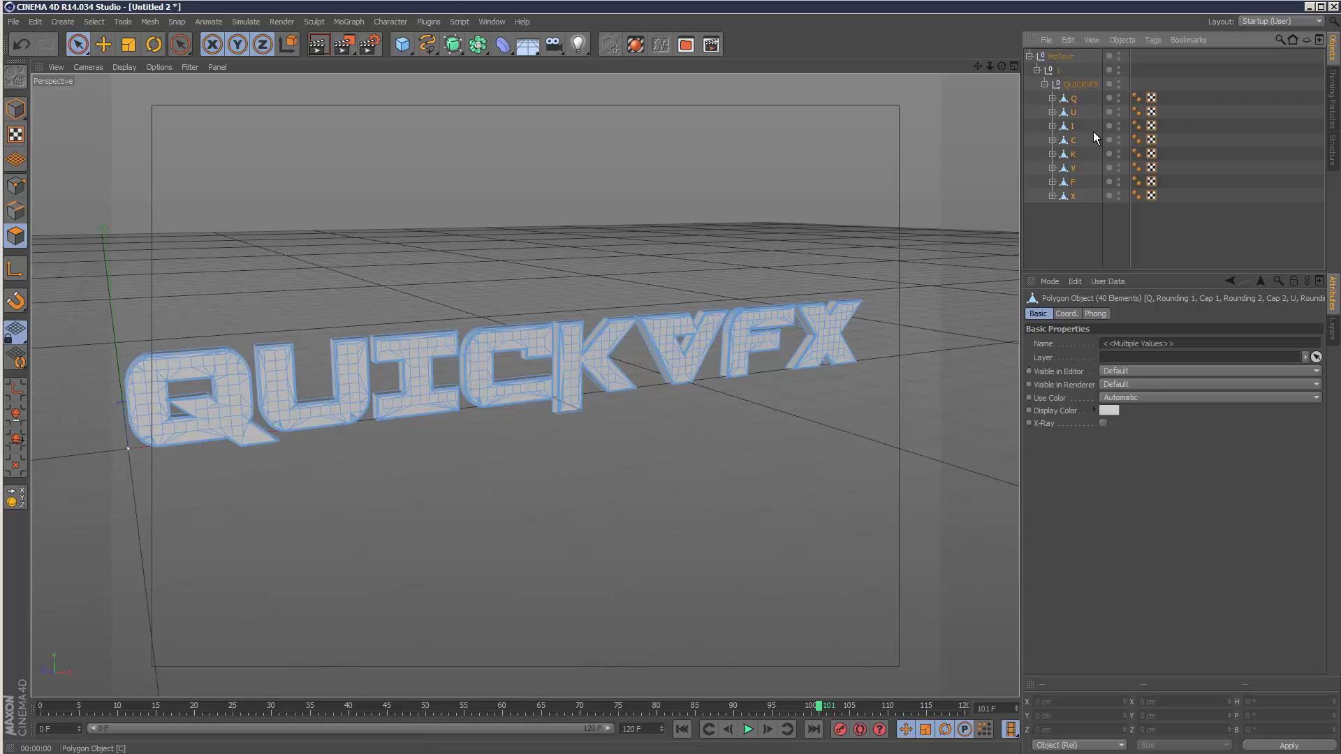
right_click(1074, 100)
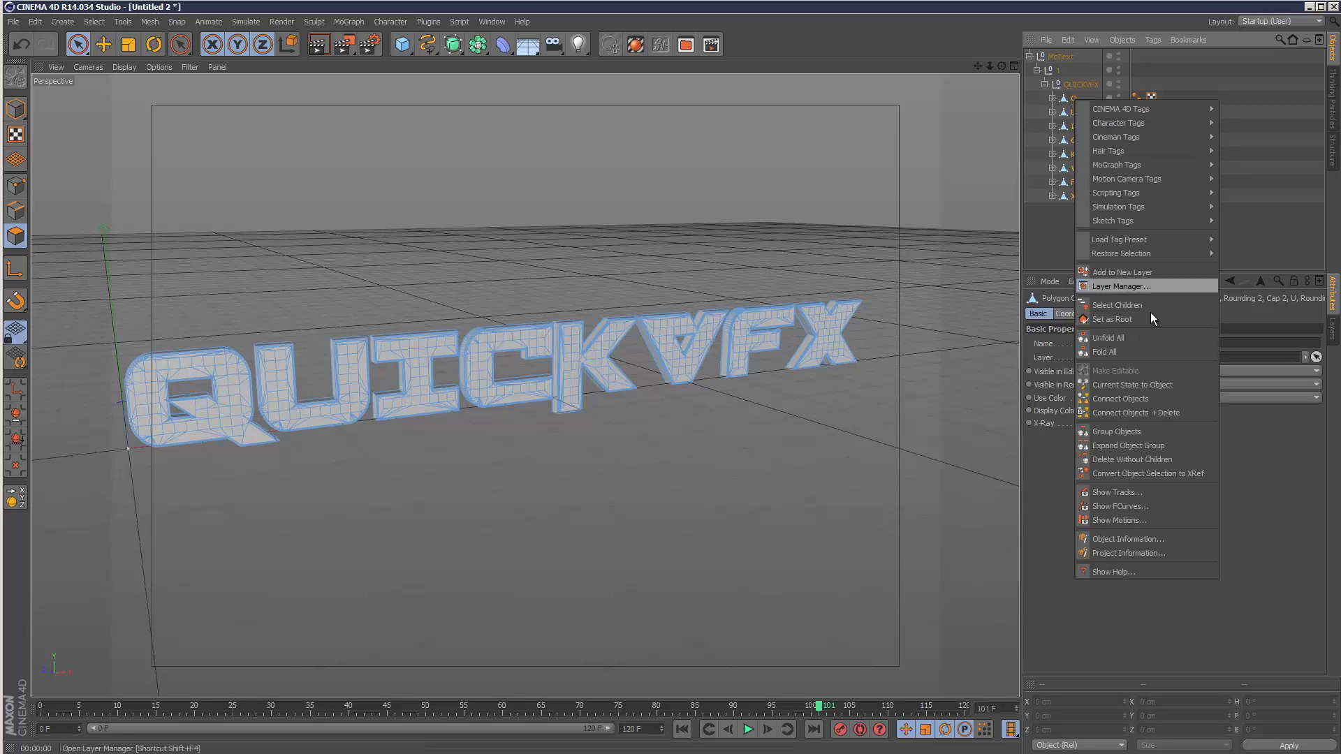
click(1163, 413)
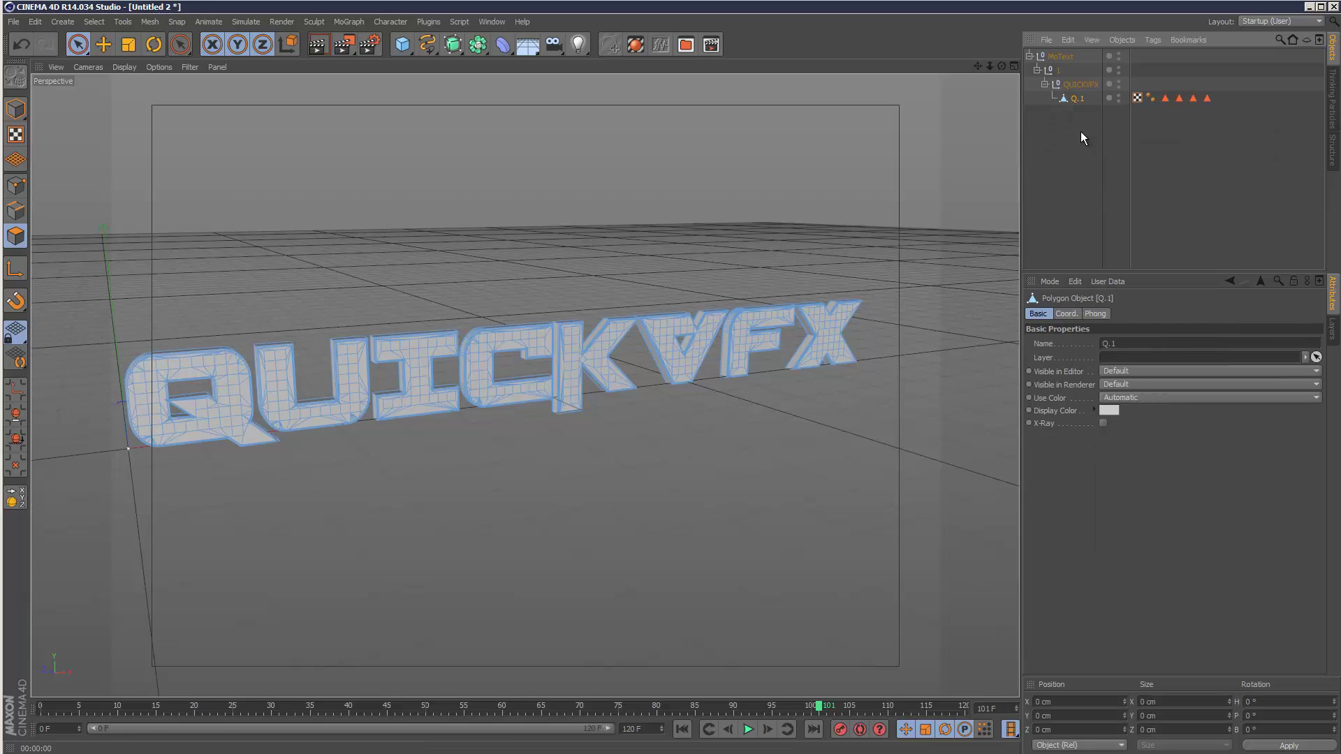
click(1093, 153)
drag(1078, 99, 1060, 54)
click(1060, 70)
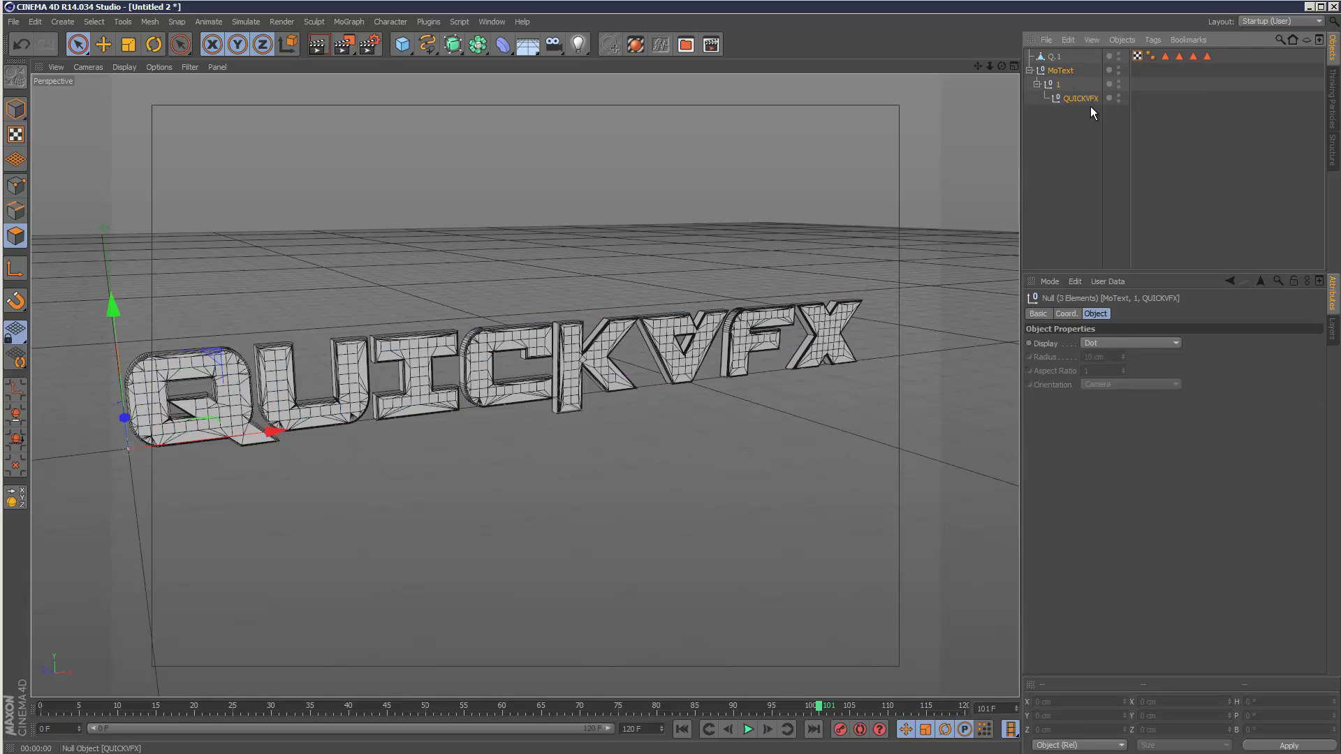
Delete the leftover MoText null so only Q.1 stays in the Object Manager
key(Delete)
click(1052, 57)
click(1062, 105)
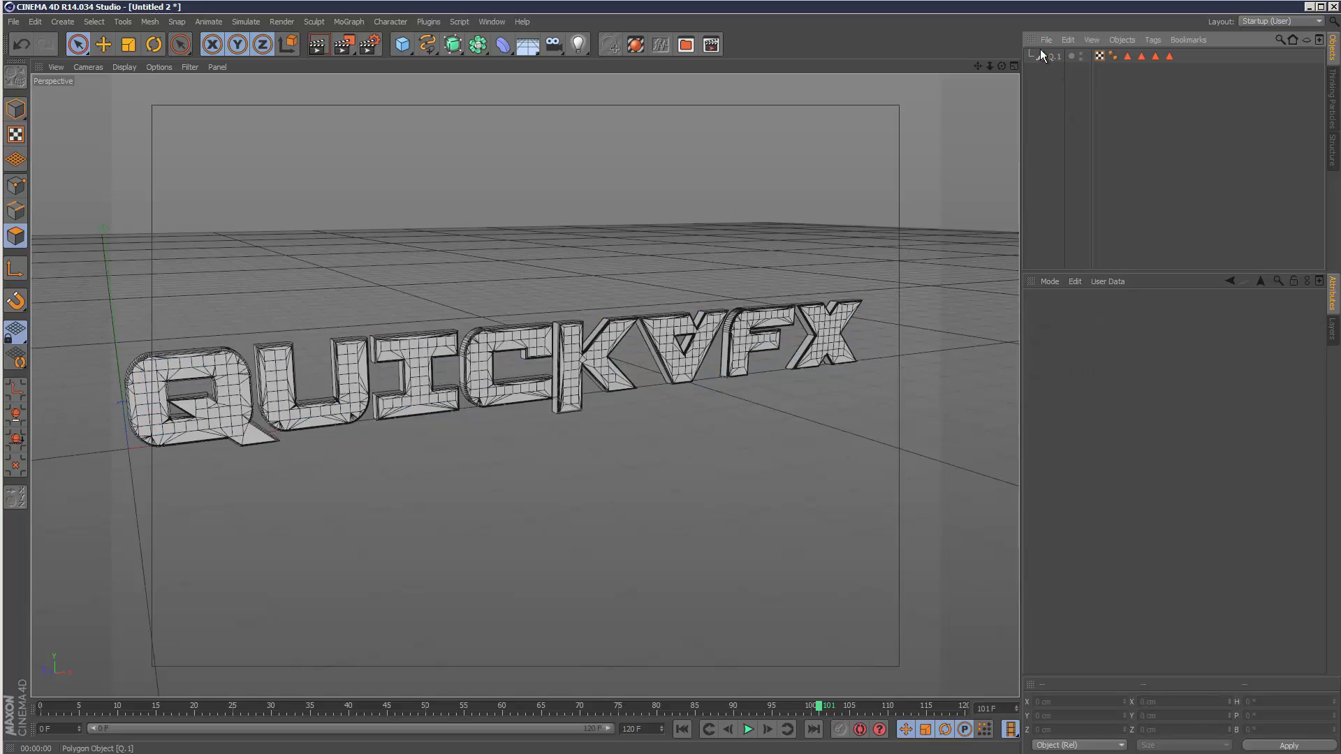
drag(1001, 65, 650, 417)
Render viewport previews of the merged text, both zoomed in and zoomed out
click(319, 41)
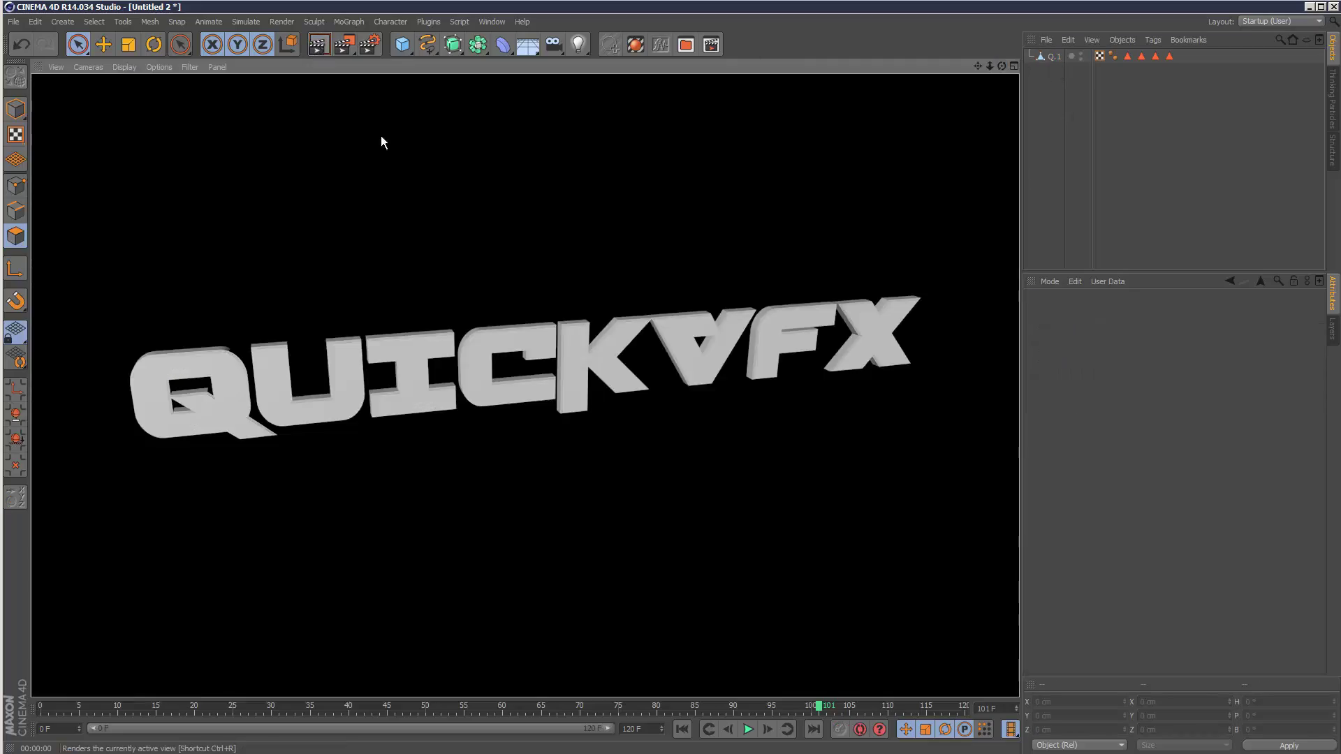
drag(990, 66, 339, 72)
click(320, 44)
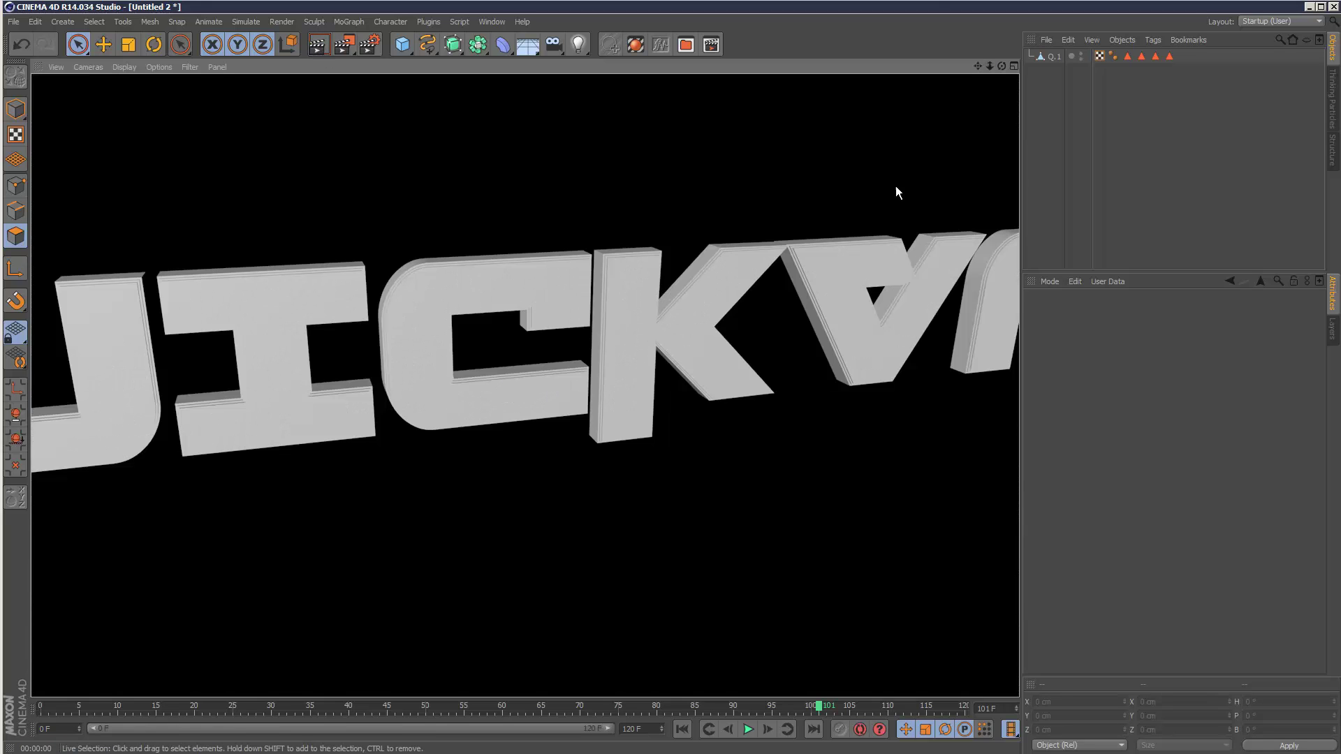
drag(990, 66, 648, 415)
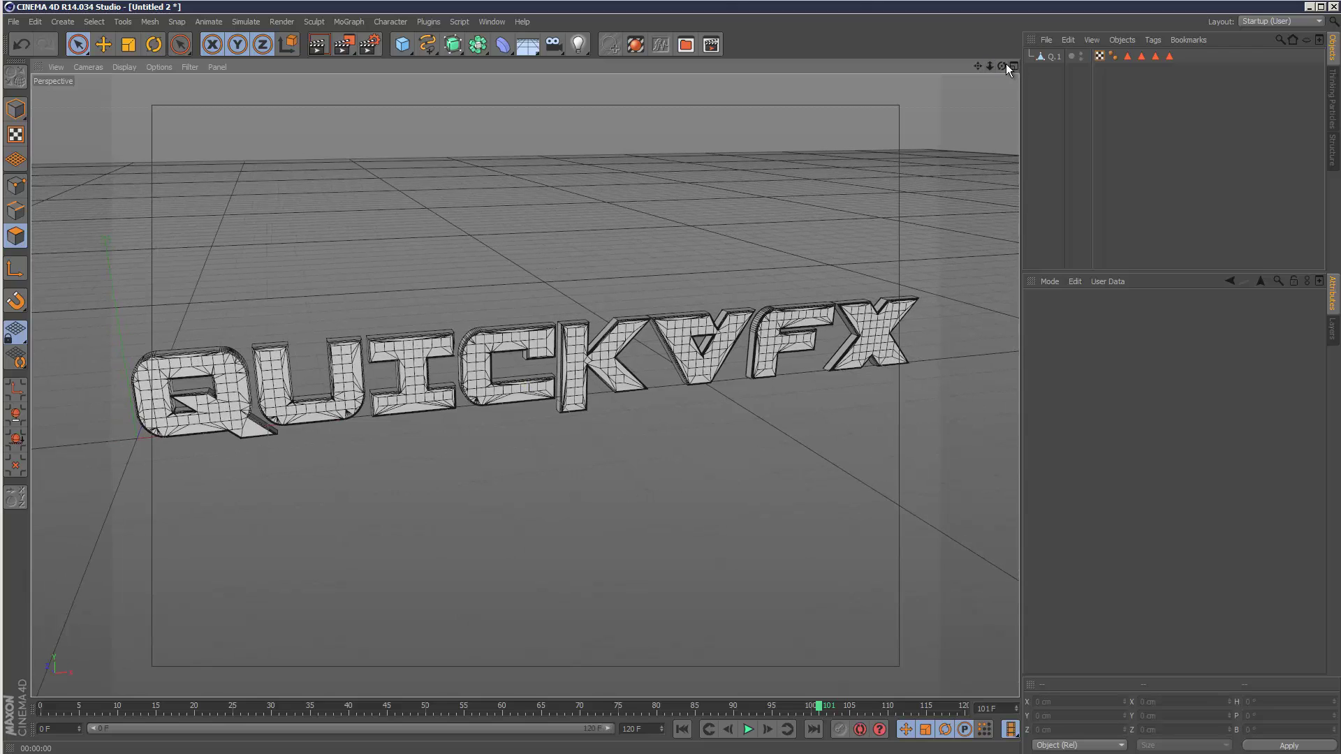
drag(1001, 66, 648, 415)
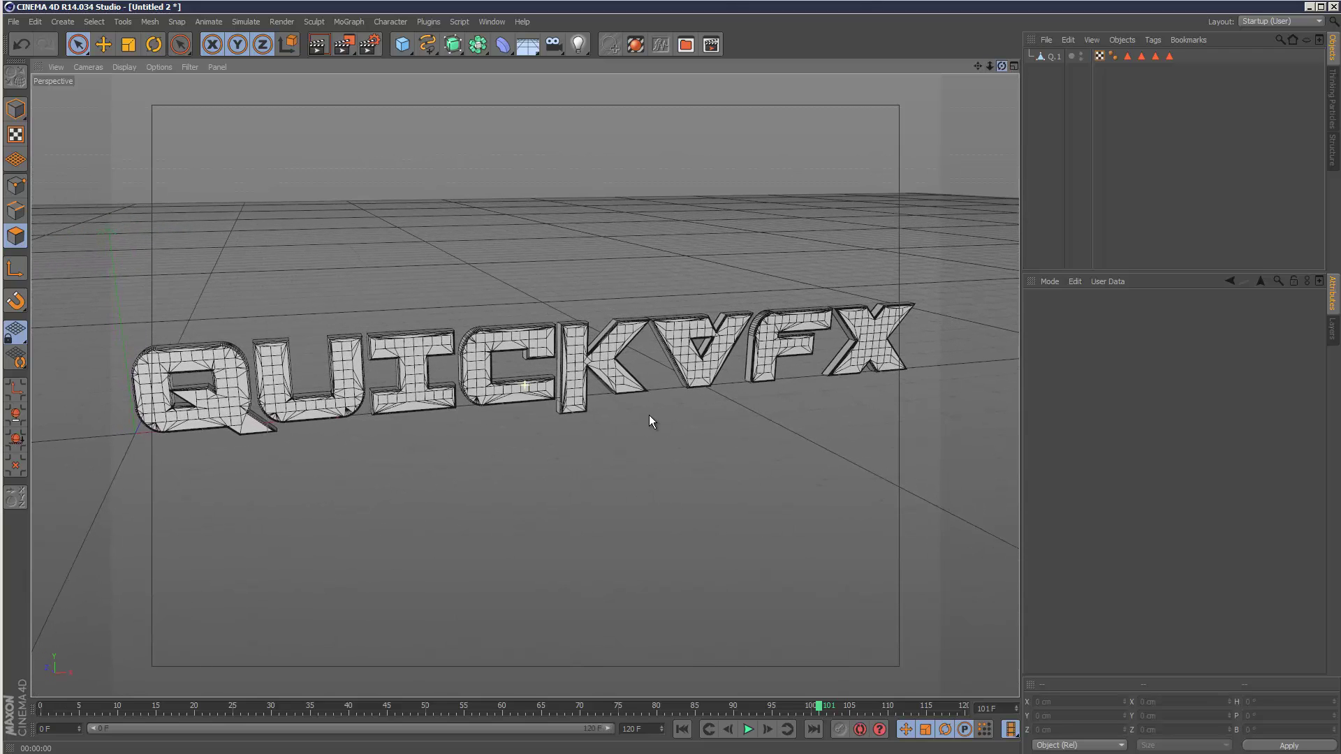
Break Q.1 into 64 pieces with the Thrausi plugin
click(1060, 57)
click(347, 22)
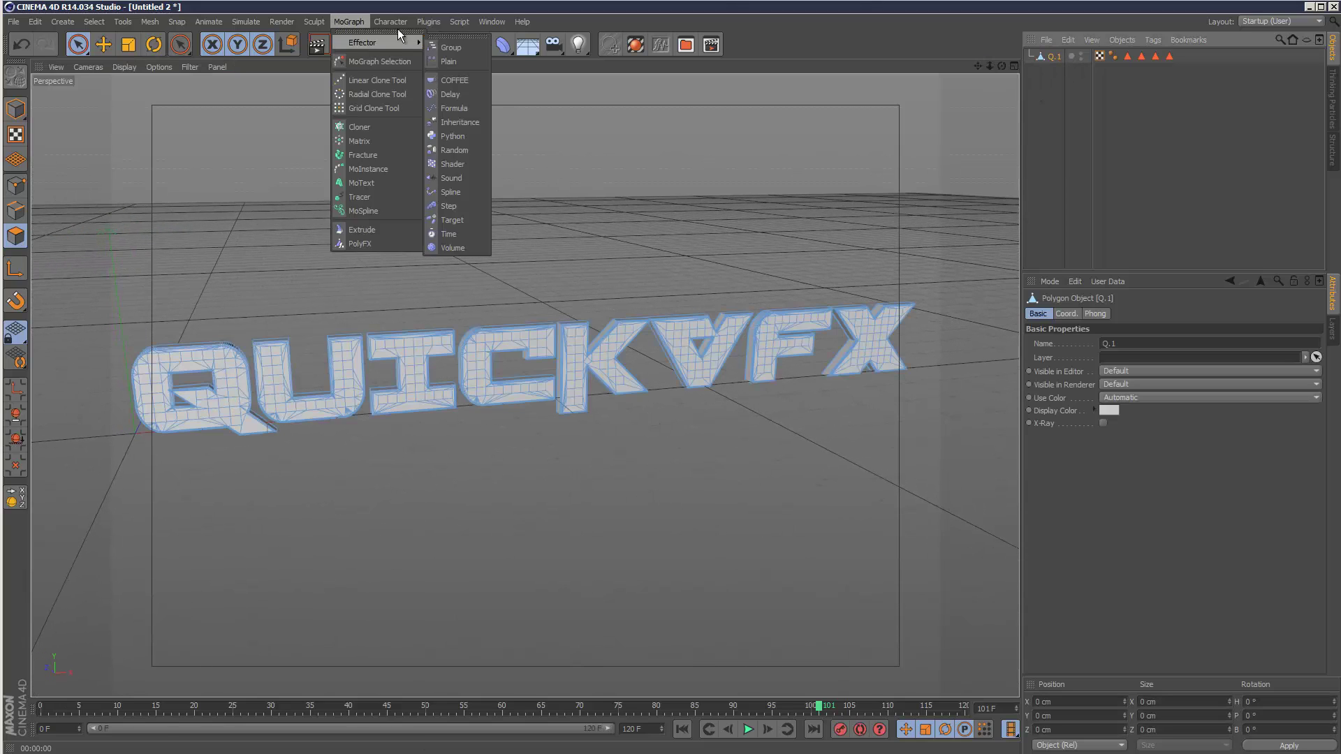
mouse_move(428, 22)
mouse_move(455, 60)
click(561, 65)
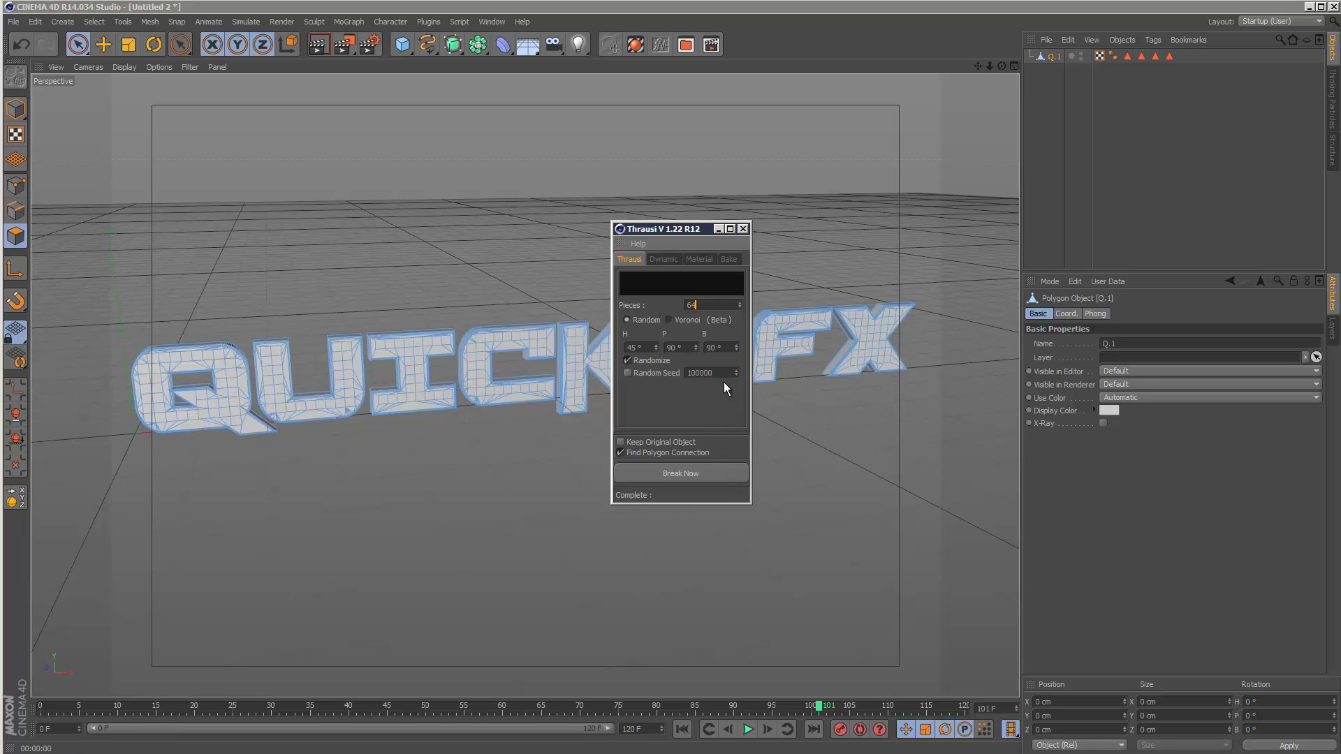
click(705, 472)
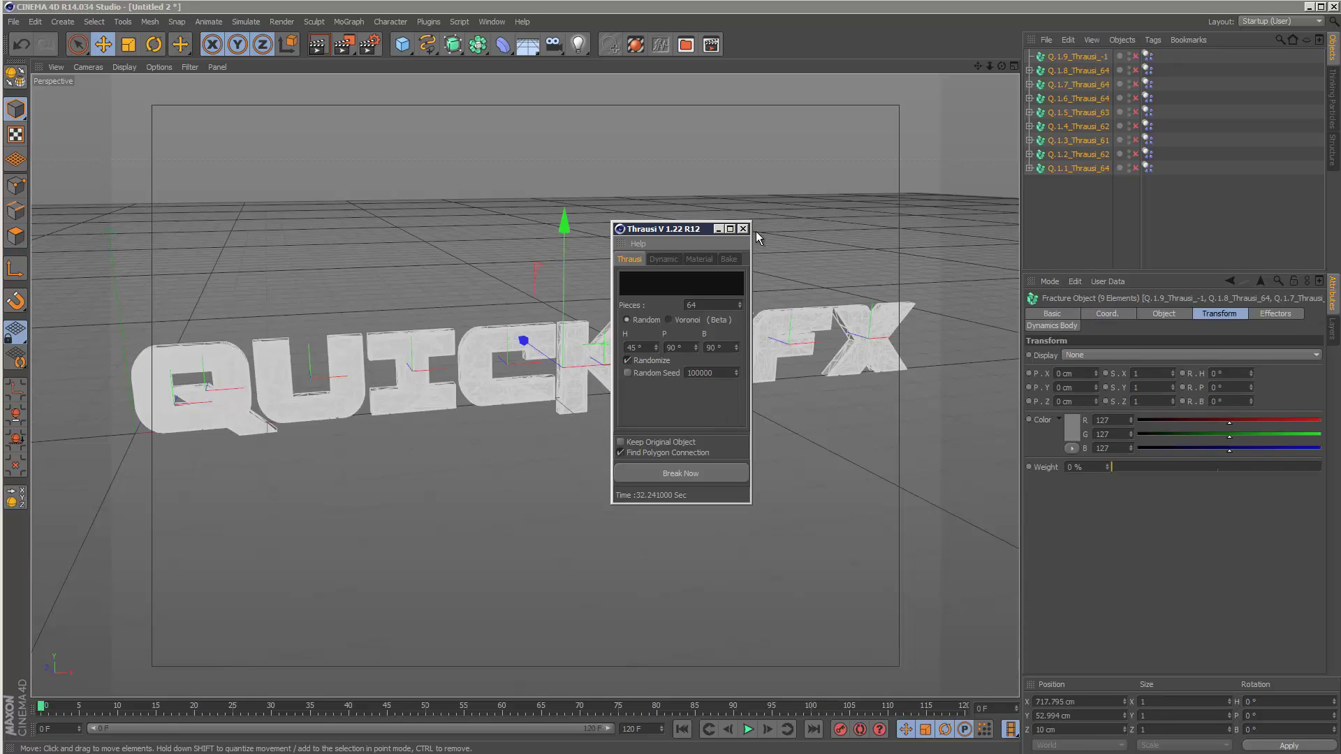
click(743, 228)
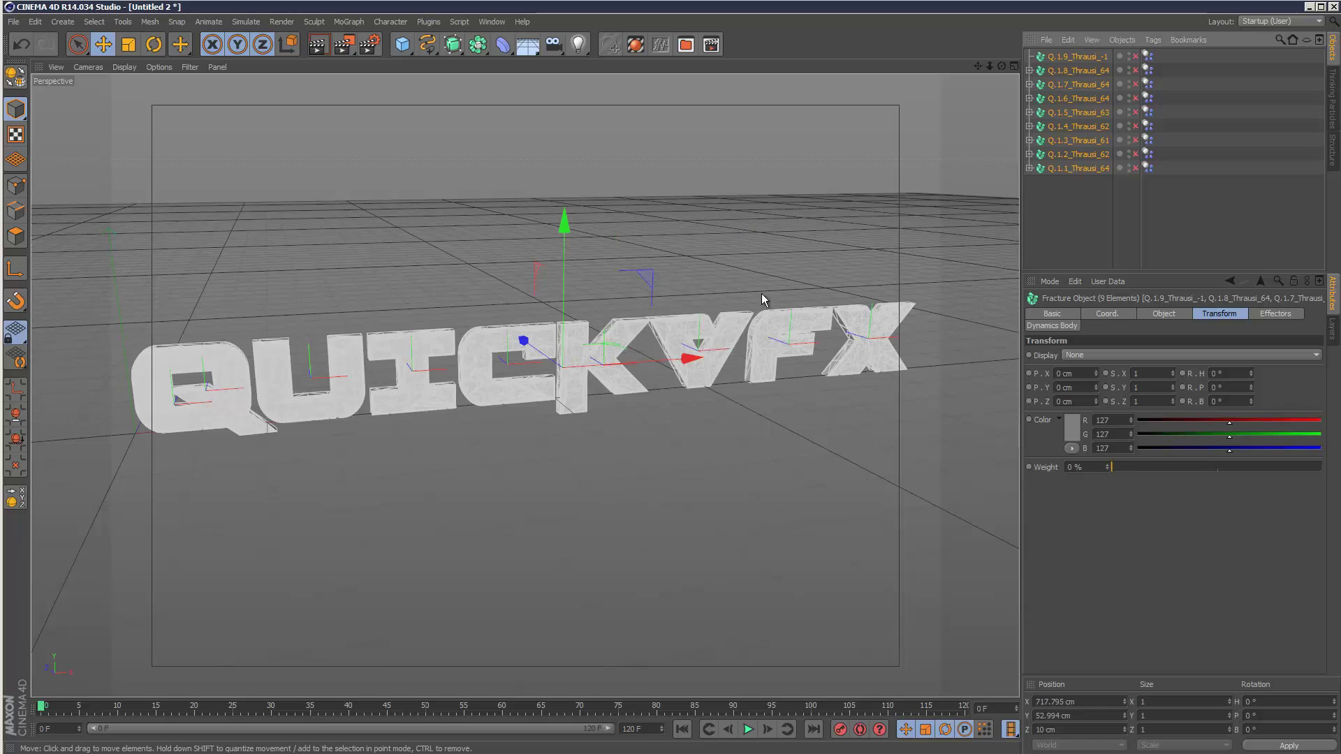
click(754, 416)
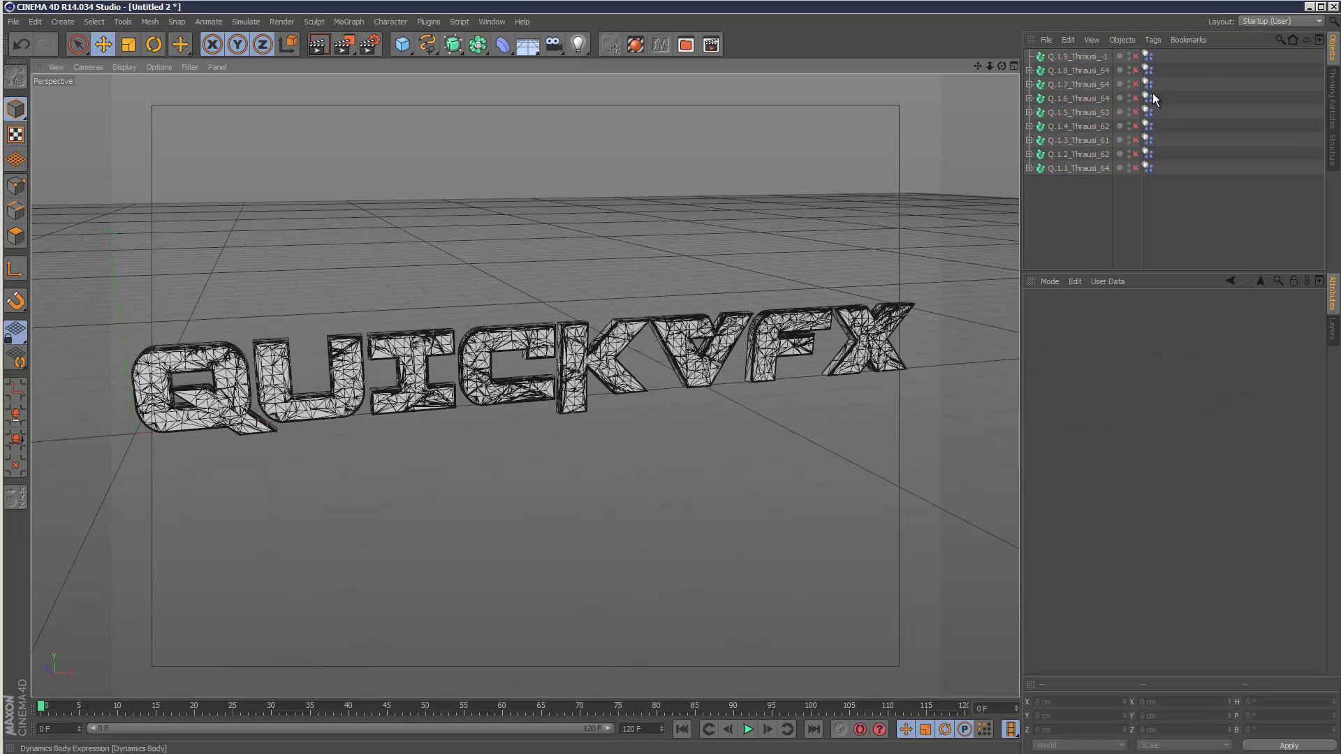
click(1147, 168)
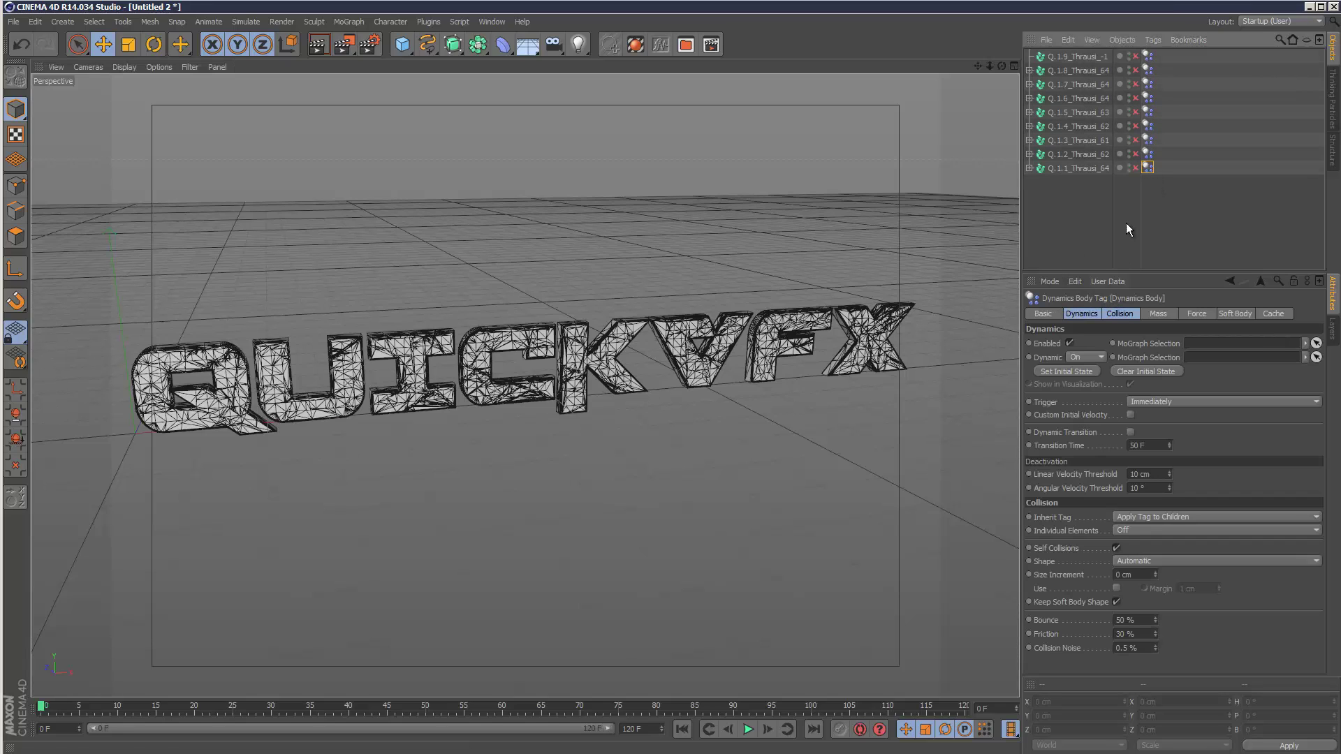
shift+click(1147, 56)
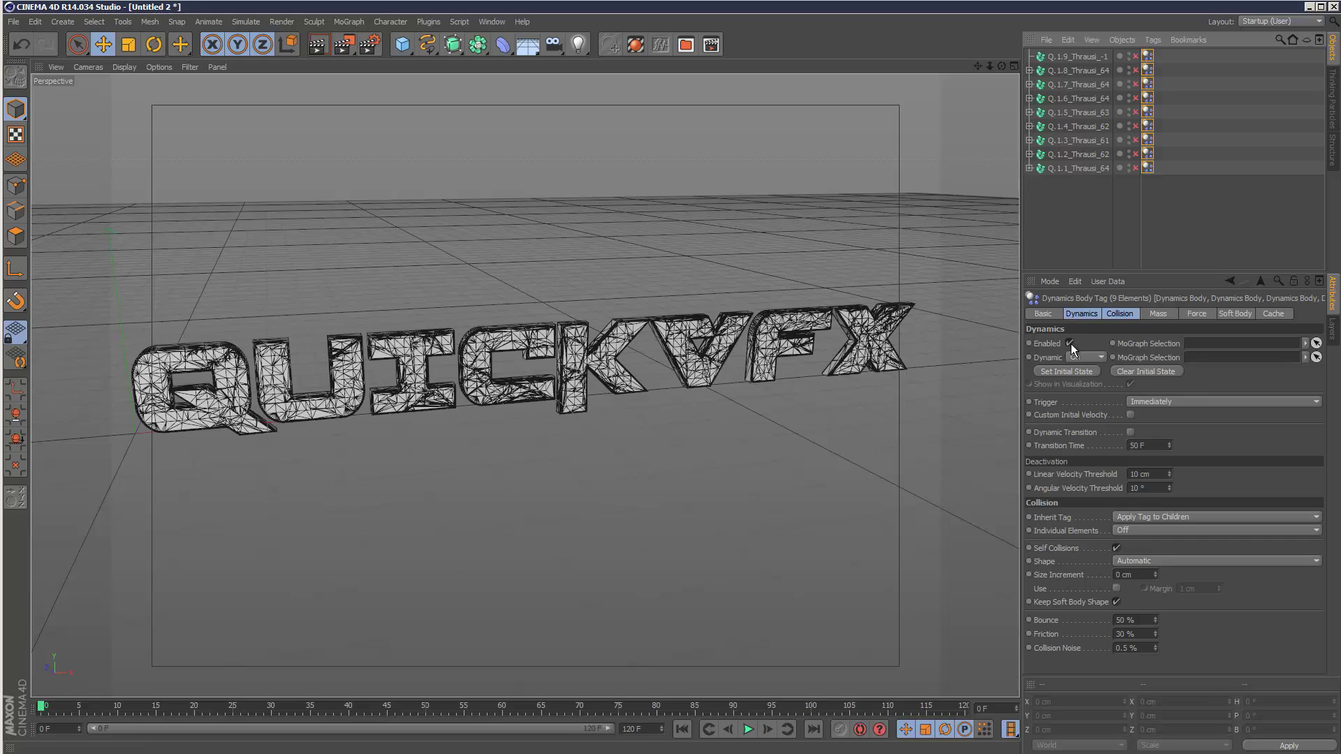
click(1168, 237)
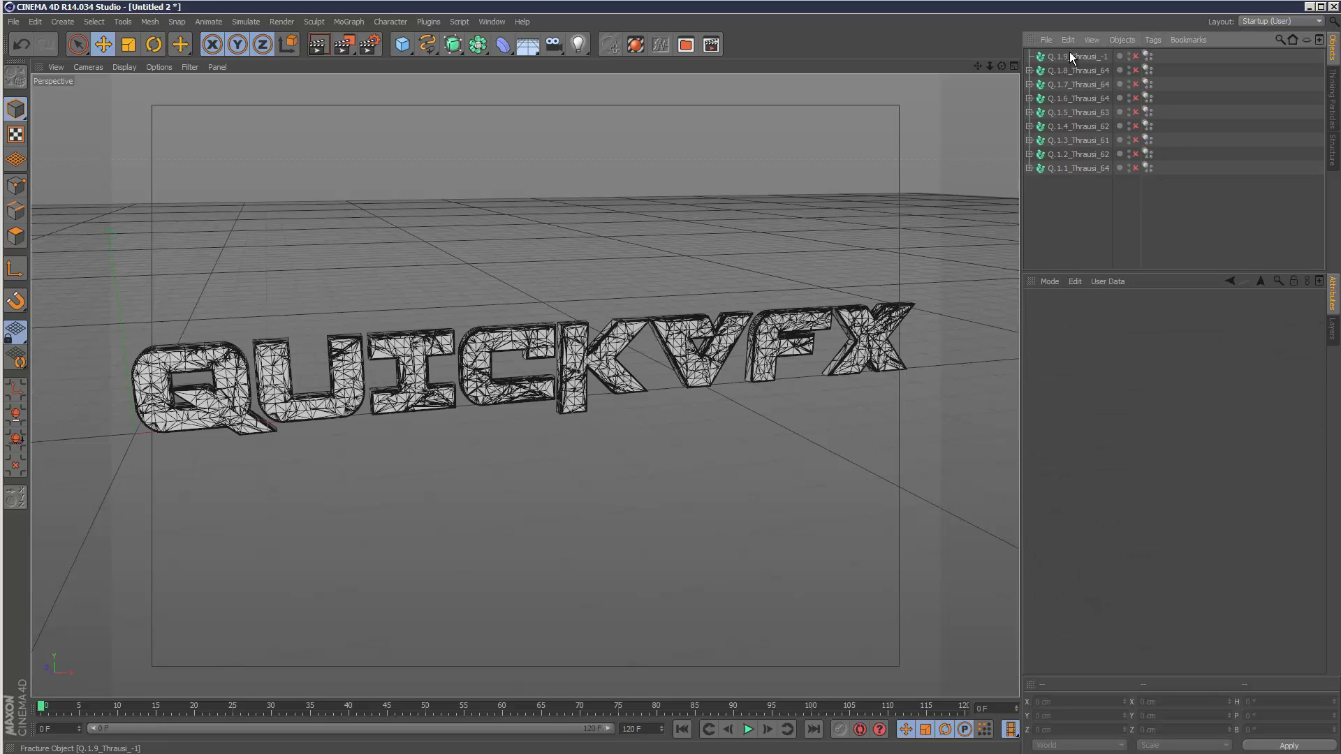
click(1029, 71)
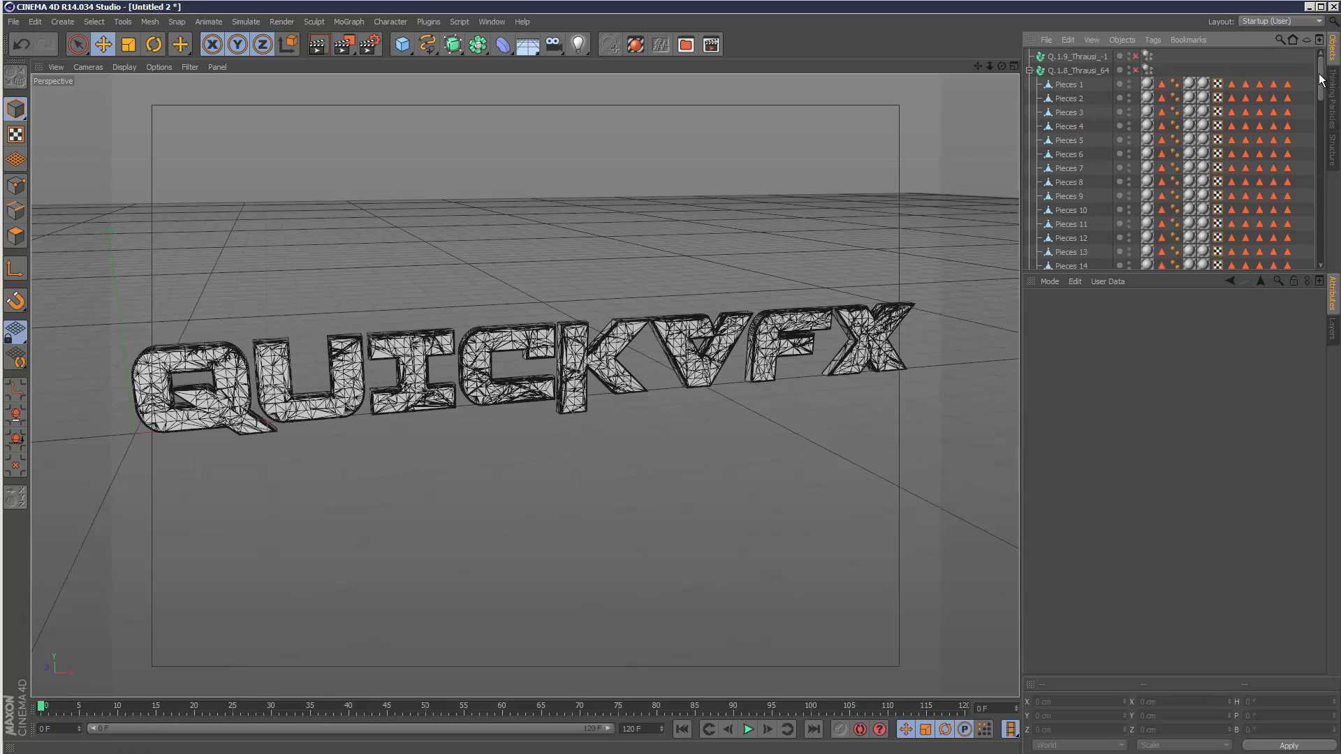
scroll(1319, 76, down, 3)
scroll(1319, 77, up, 3)
click(1075, 71)
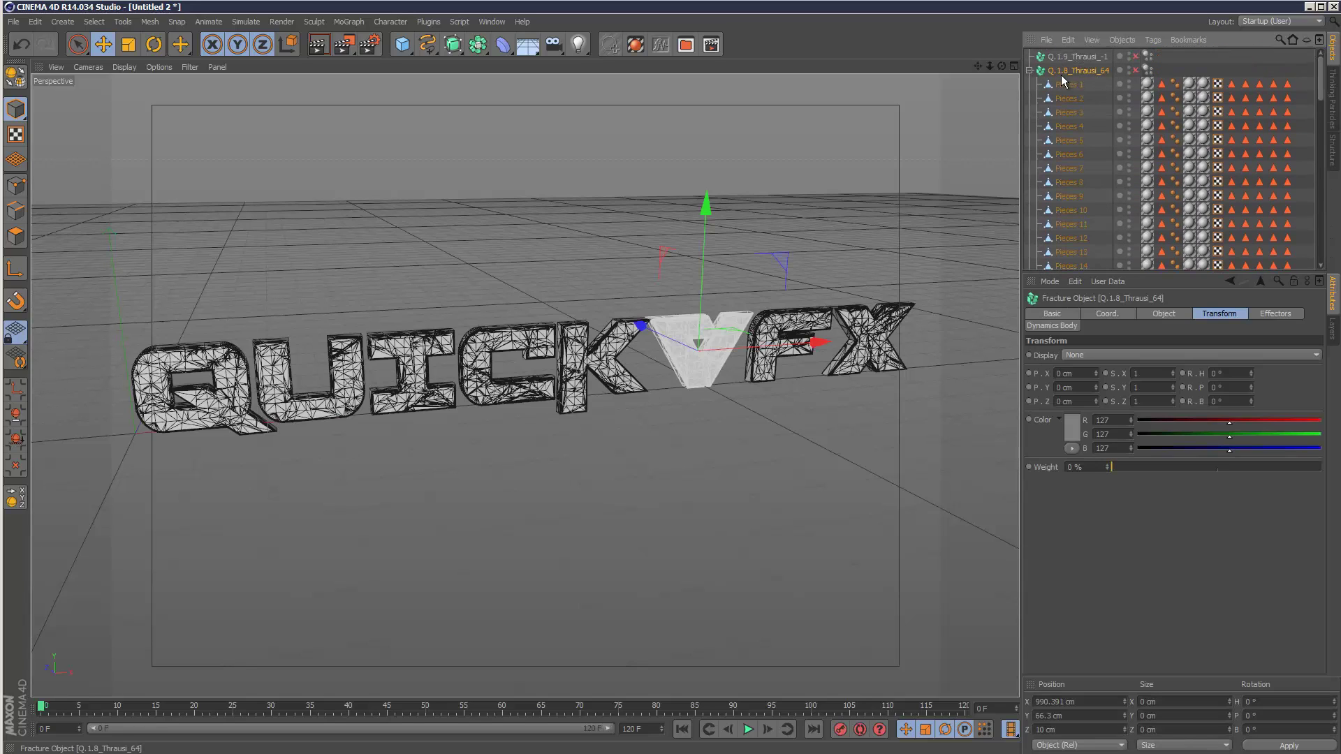
click(1030, 71)
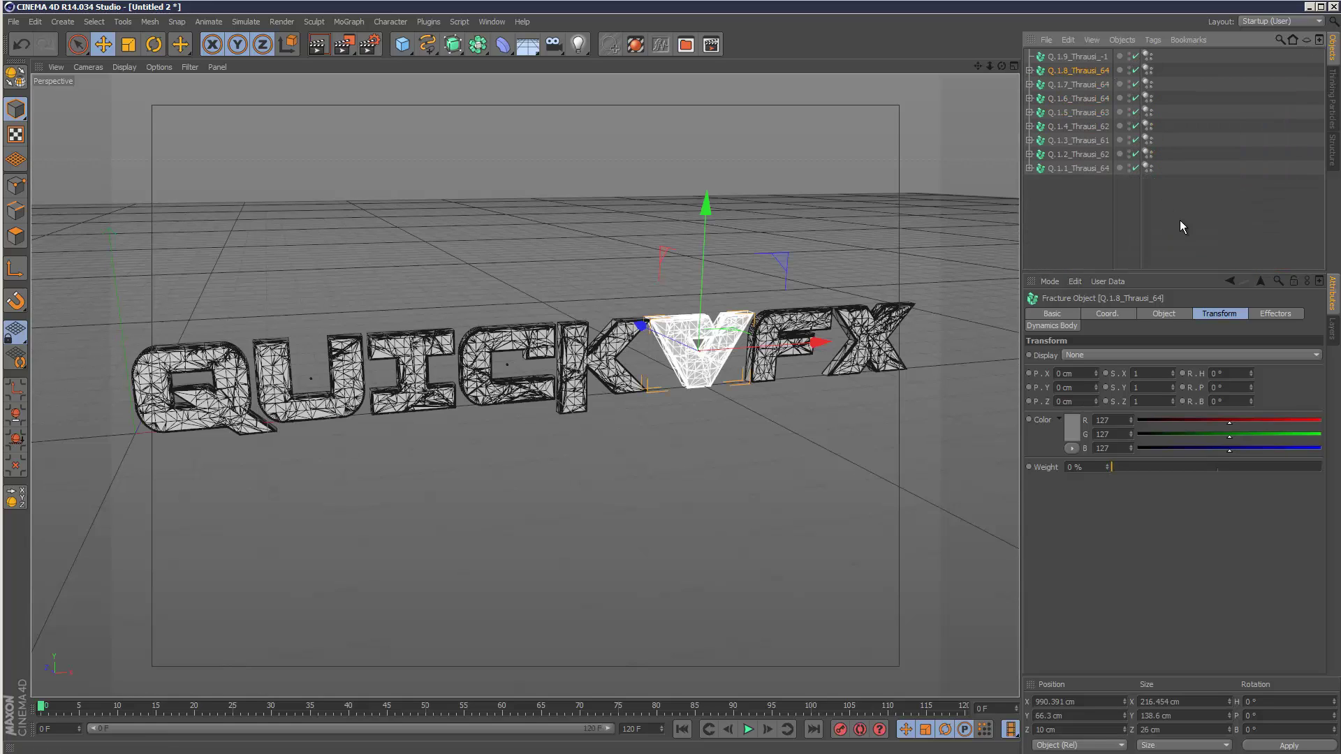
click(1183, 221)
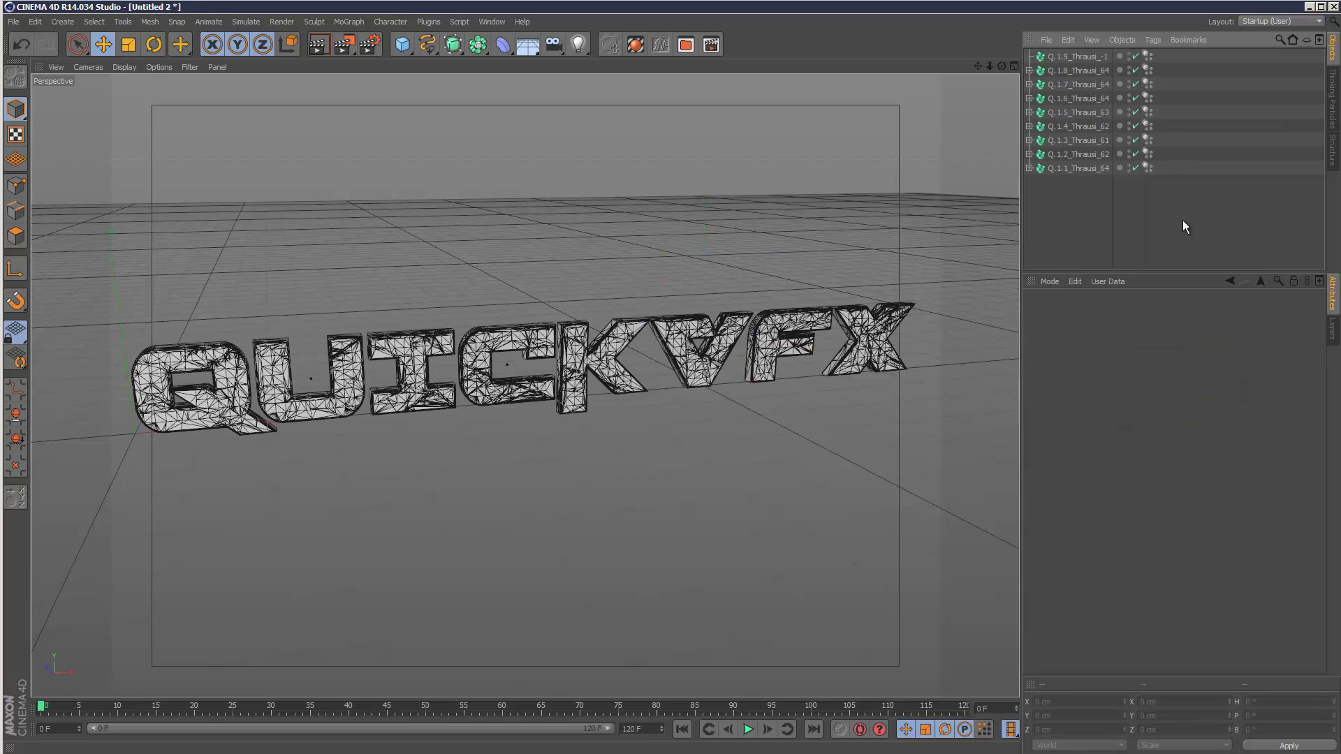
click(1059, 57)
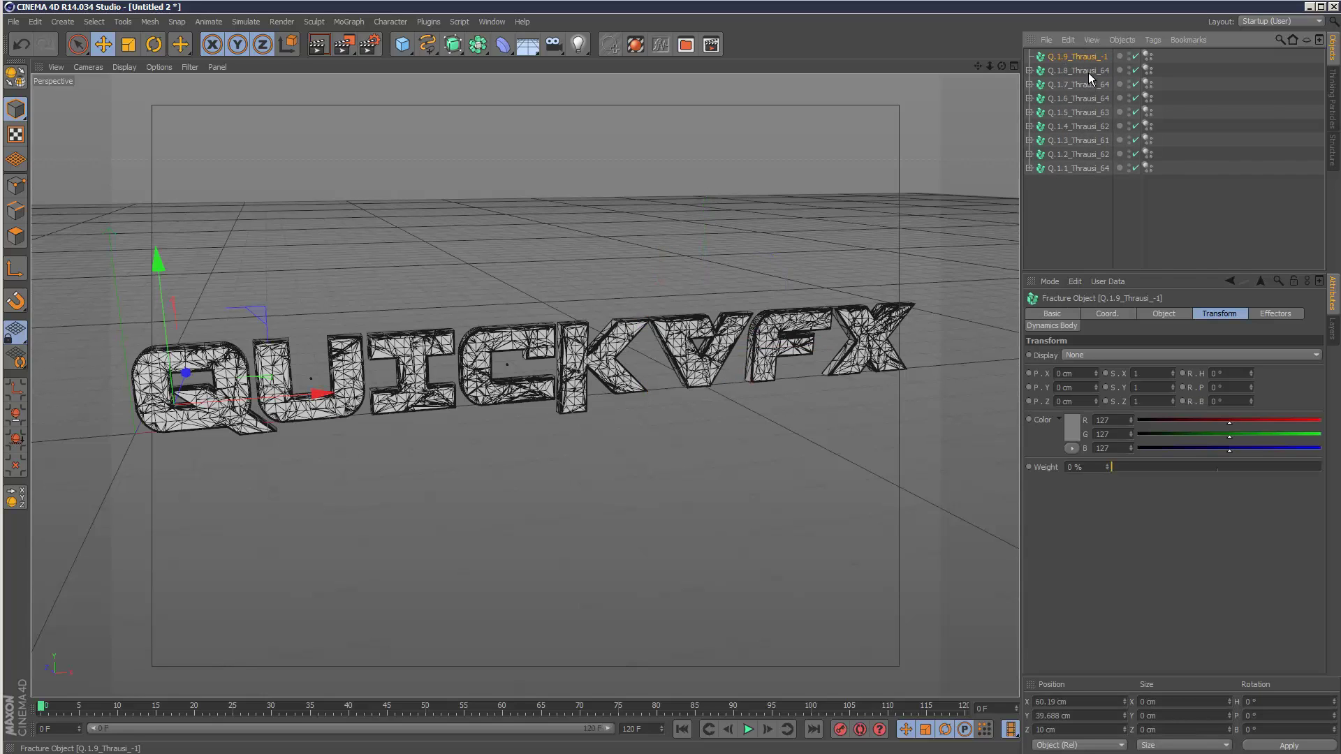
click(1029, 71)
click(1029, 71)
Move the Q.1.1 pieces under Q.1.9_Thrausi_-1 and delete the empty Q.1.1 object
right_click(1064, 169)
click(1141, 374)
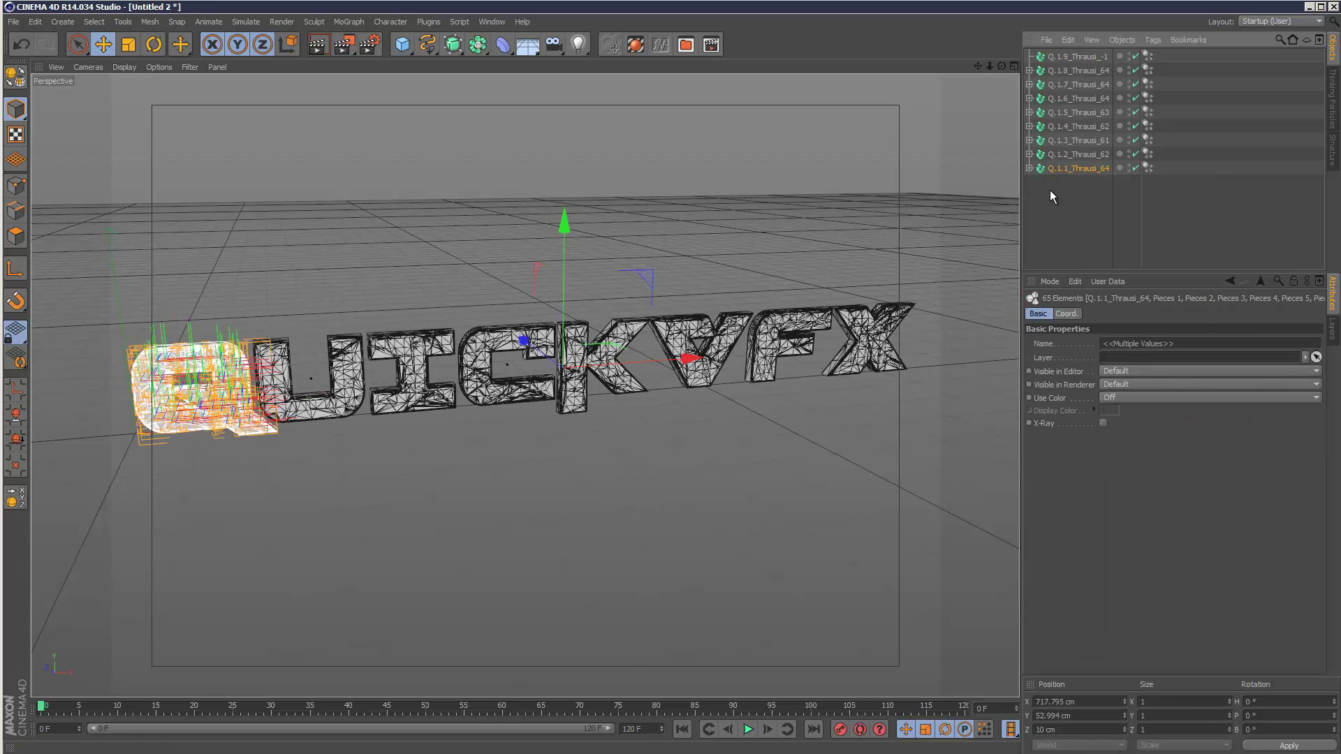
click(1028, 168)
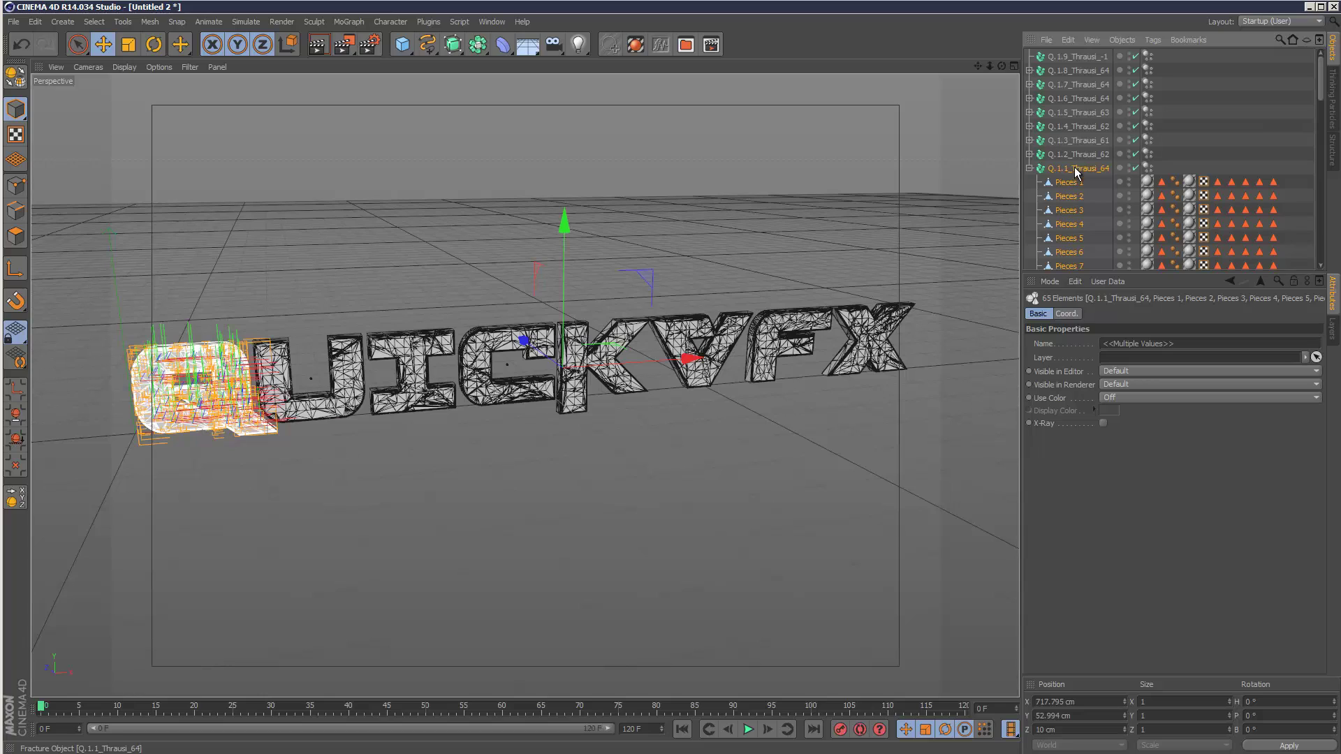
ctrl+click(1066, 170)
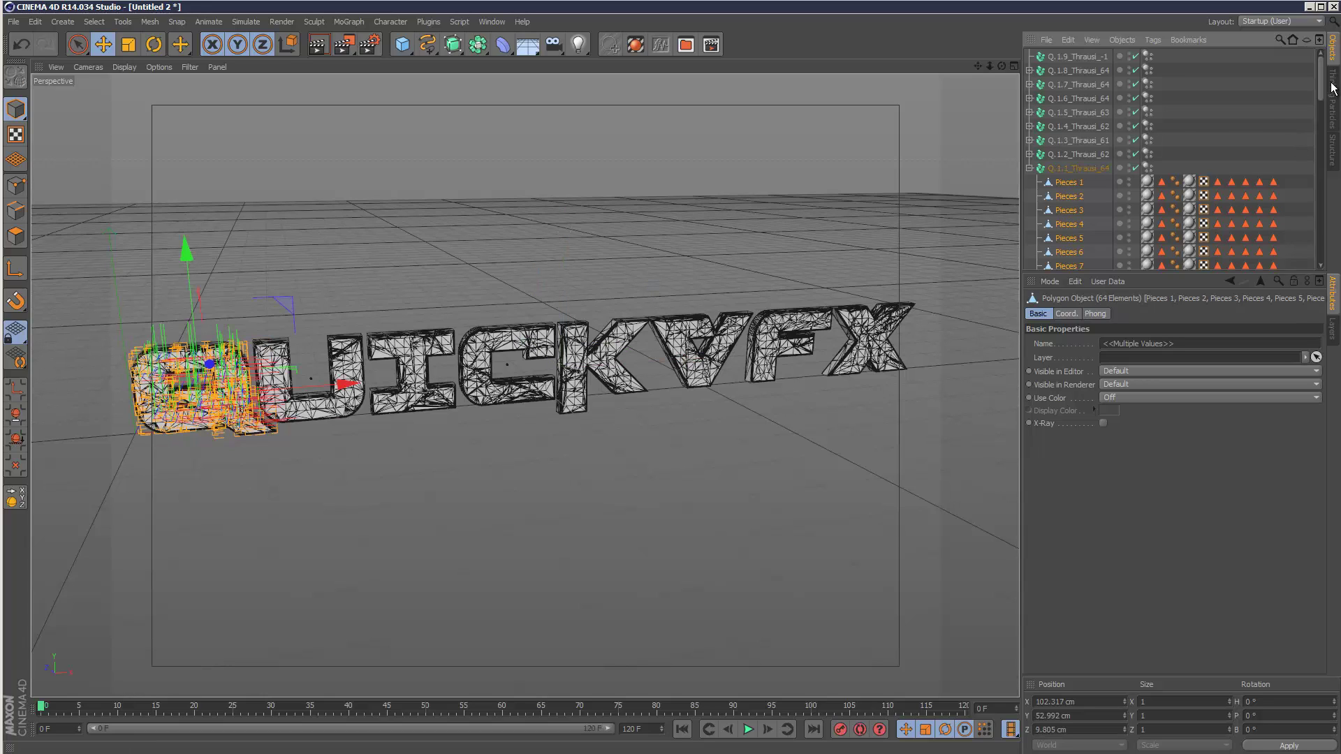
scroll(1284, 146, down, 5)
scroll(1290, 91, up, 5)
drag(1076, 184, 1065, 59)
click(1029, 56)
click(1065, 61)
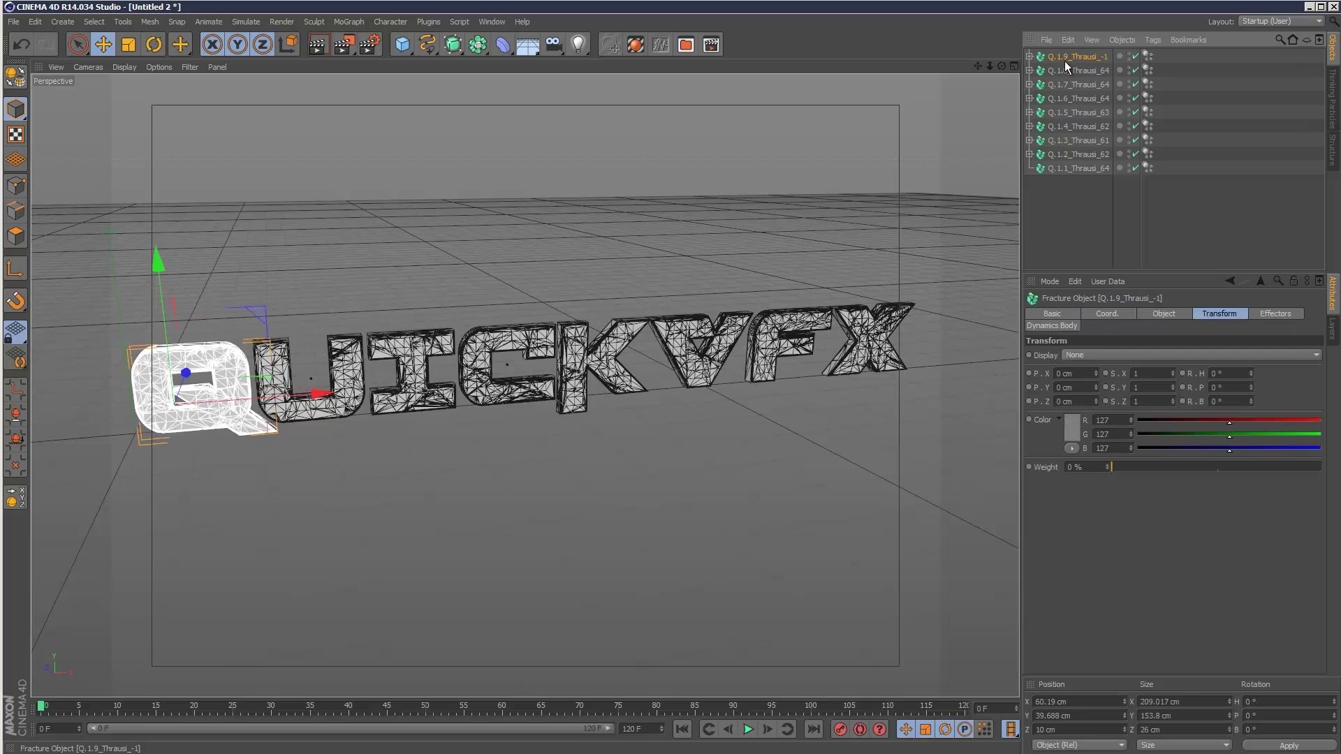
click(1071, 169)
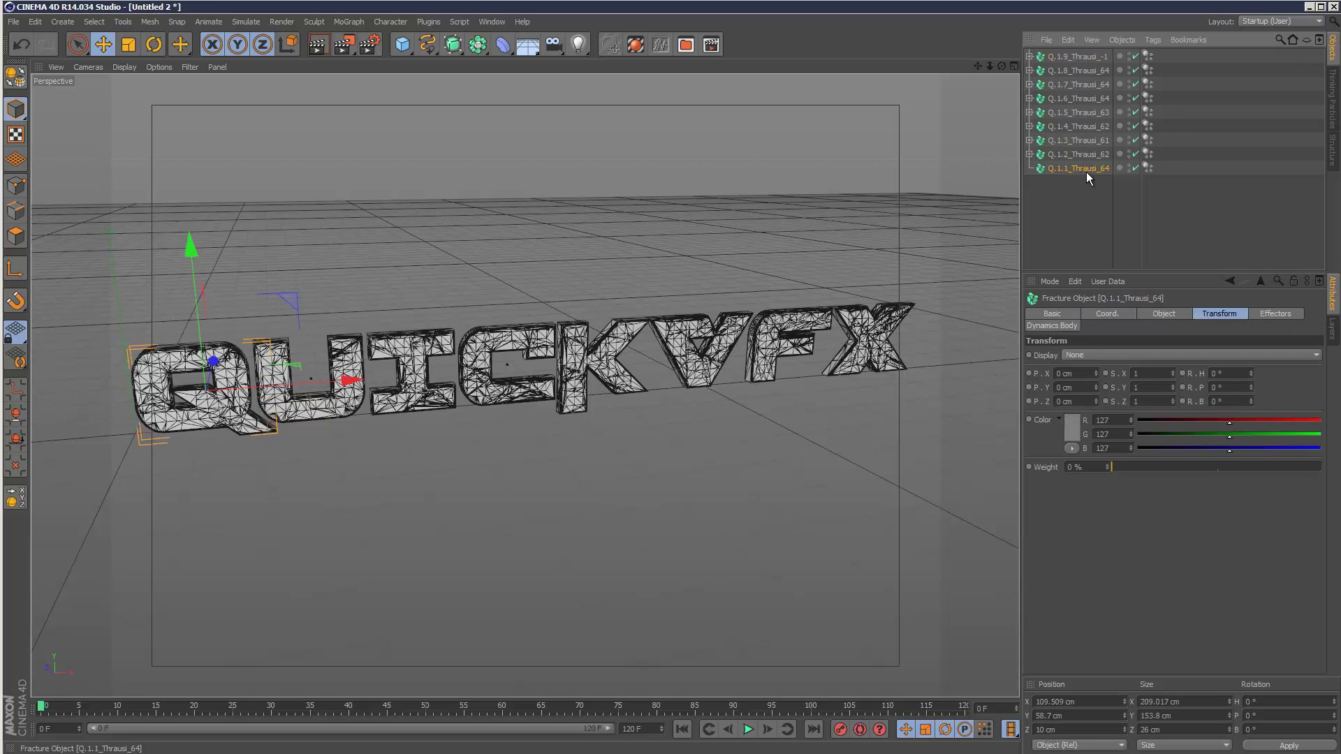
key(Delete)
Move the Q.1.2 and Q.1.3 pieces under Q.1.9_Thrausi_-1, deleting both empty parents
right_click(1057, 154)
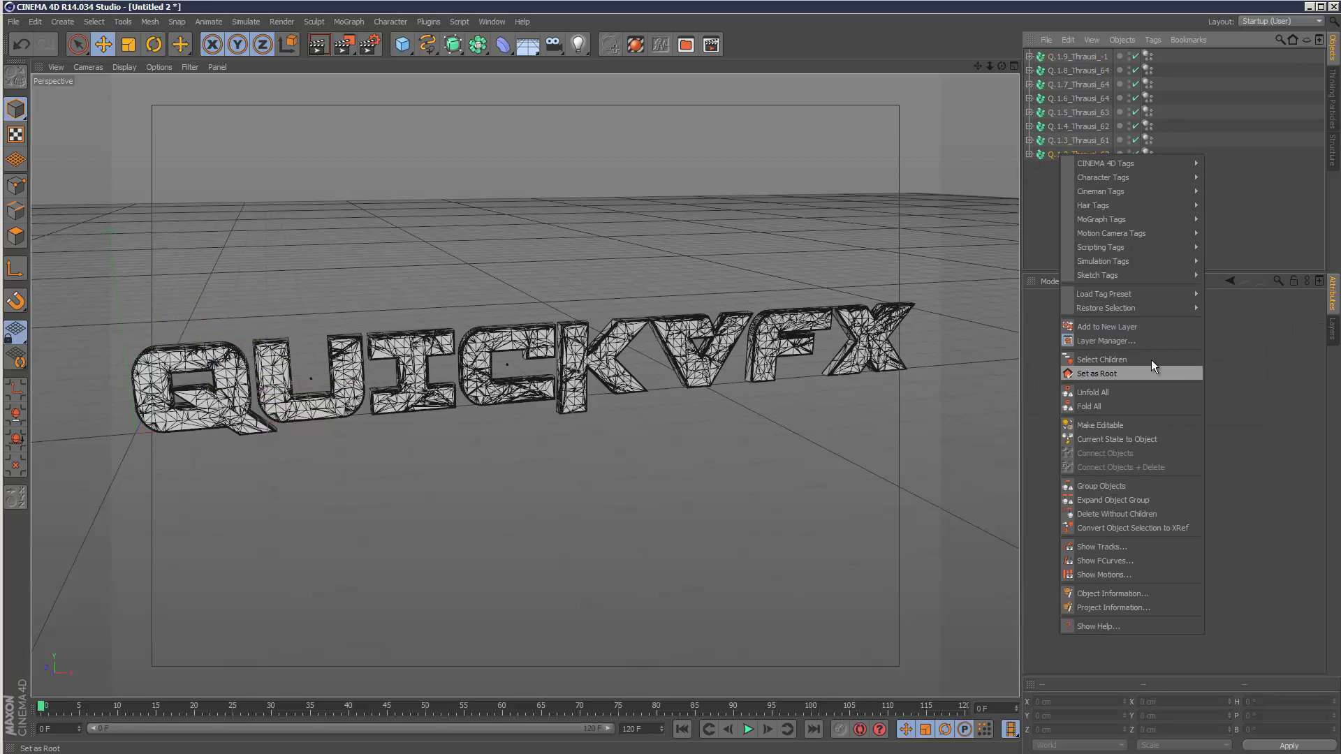
click(1150, 358)
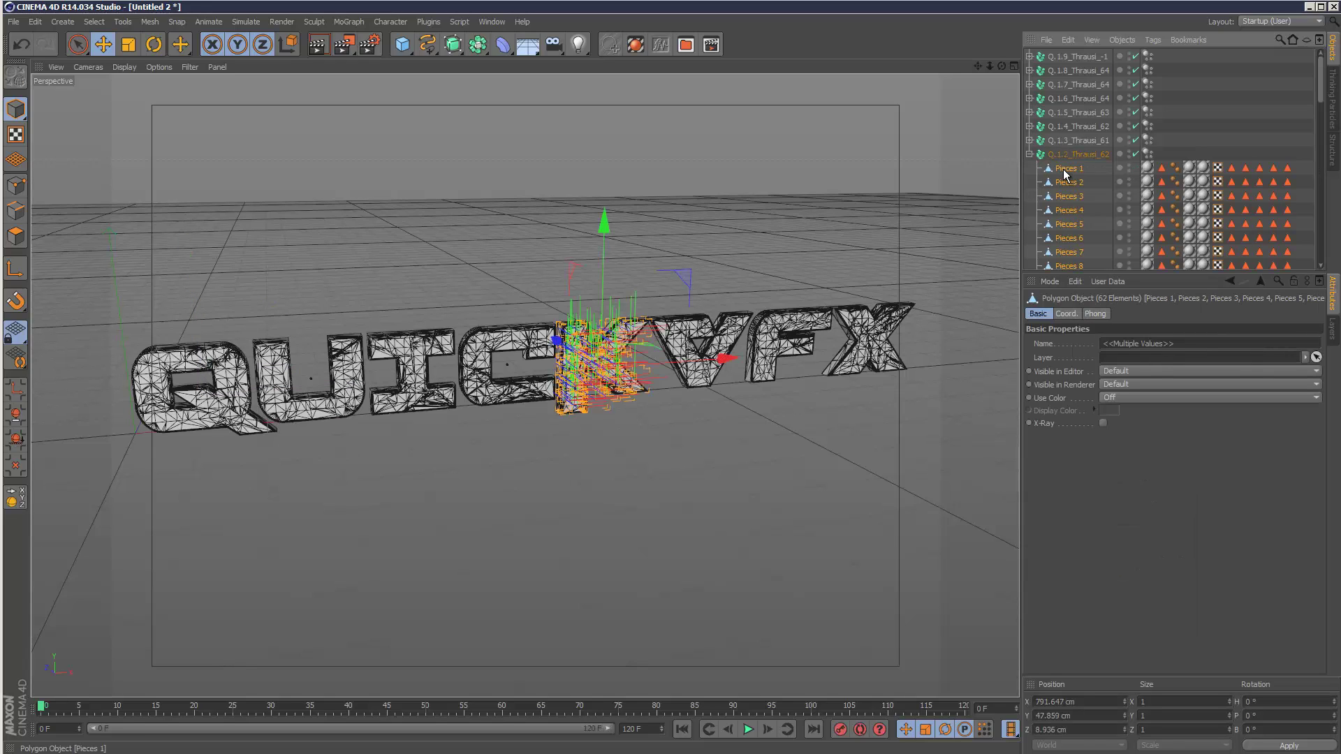
drag(1075, 58, 1074, 58)
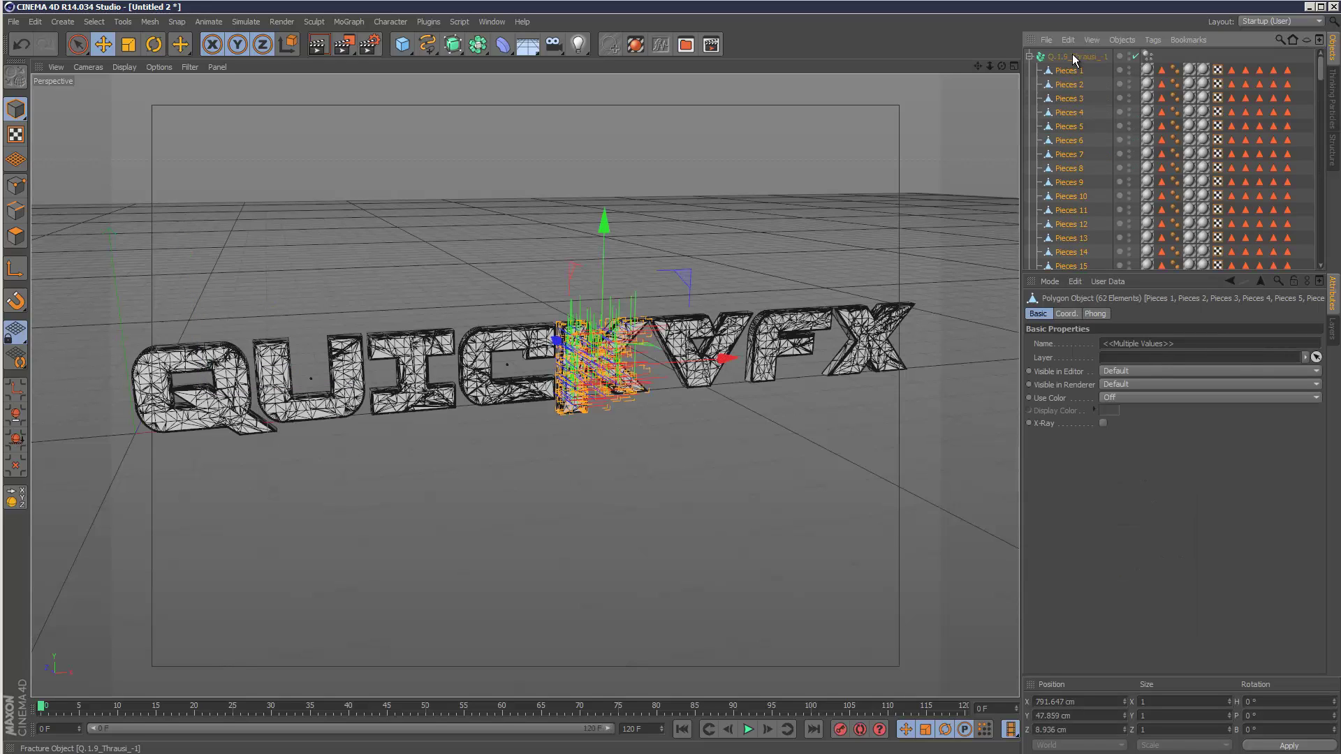
click(1029, 56)
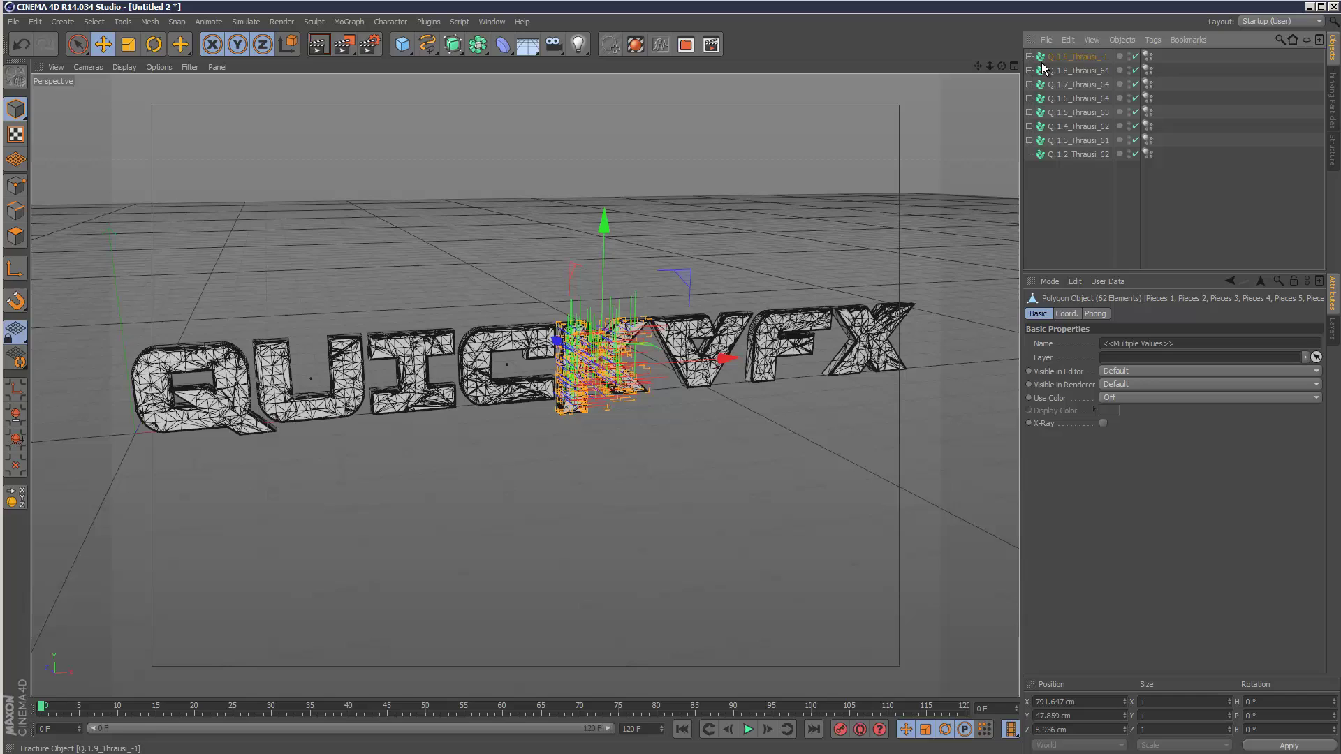
click(1062, 155)
key(Delete)
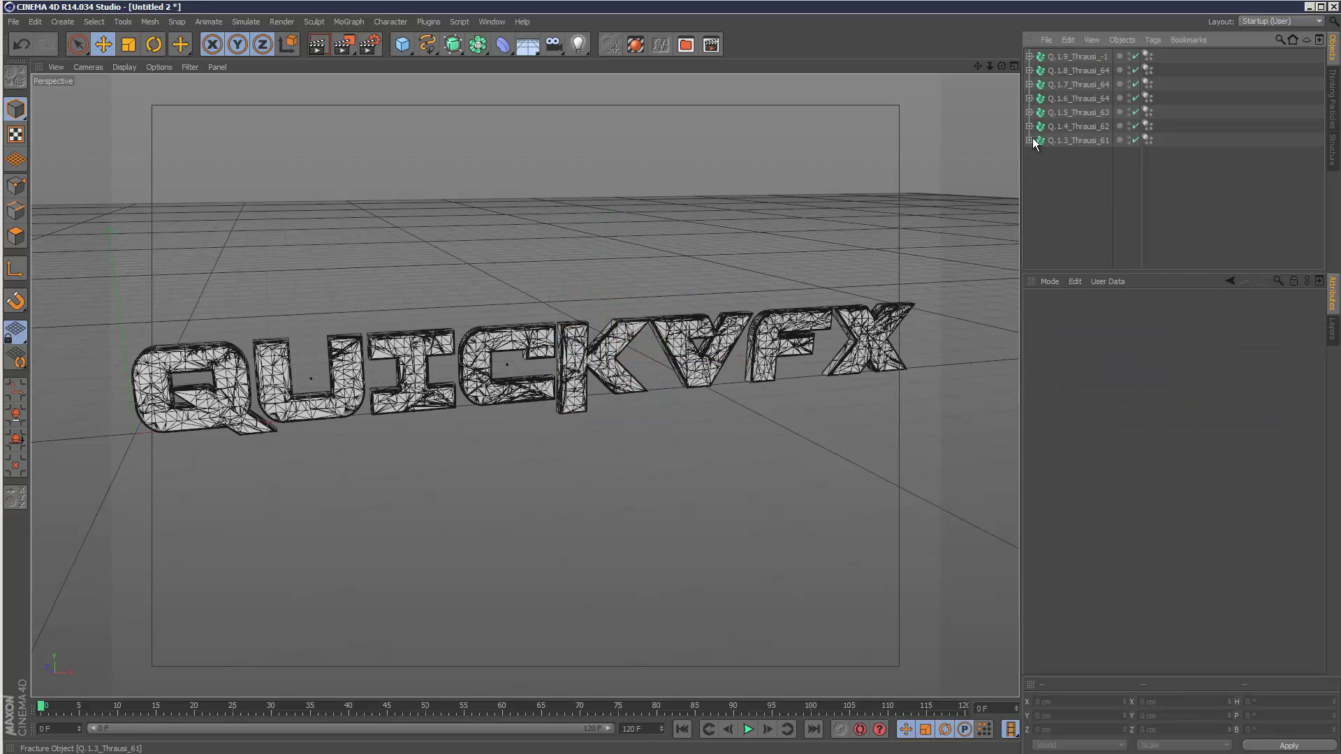
click(1030, 141)
right_click(1070, 141)
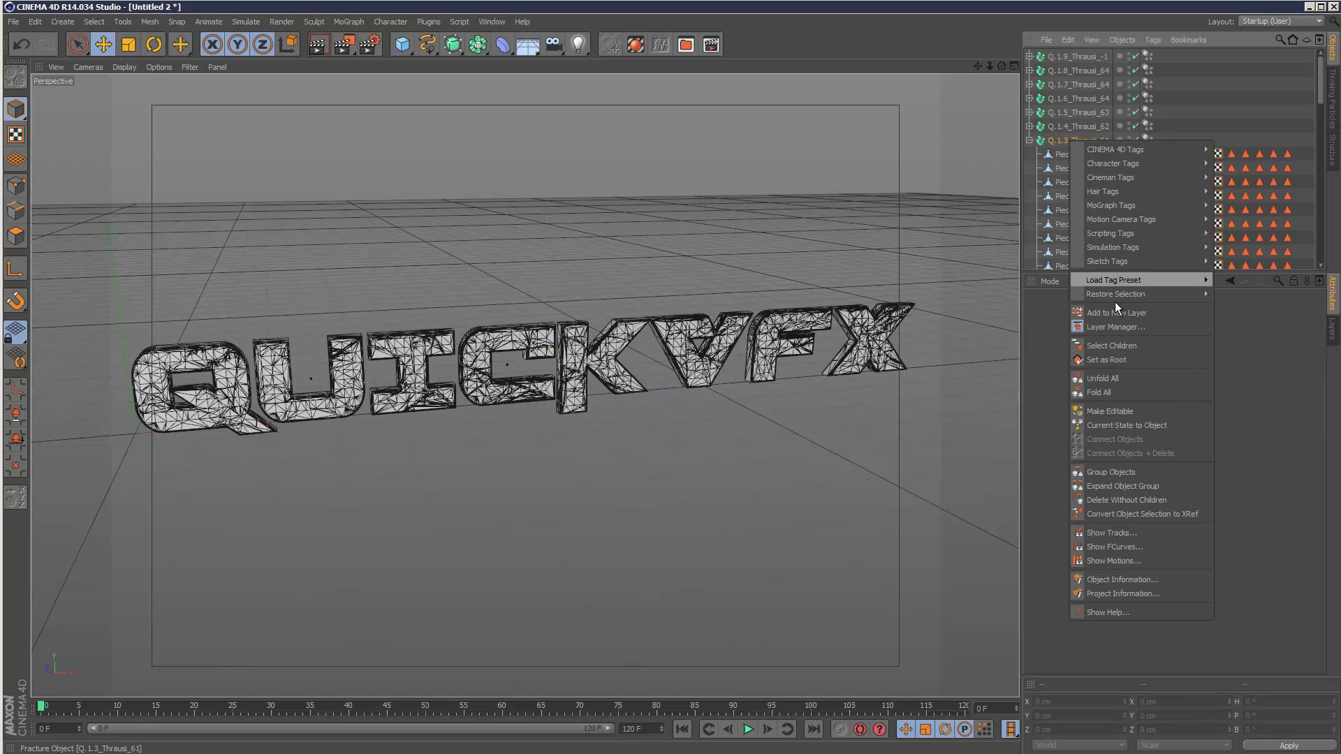
click(1127, 346)
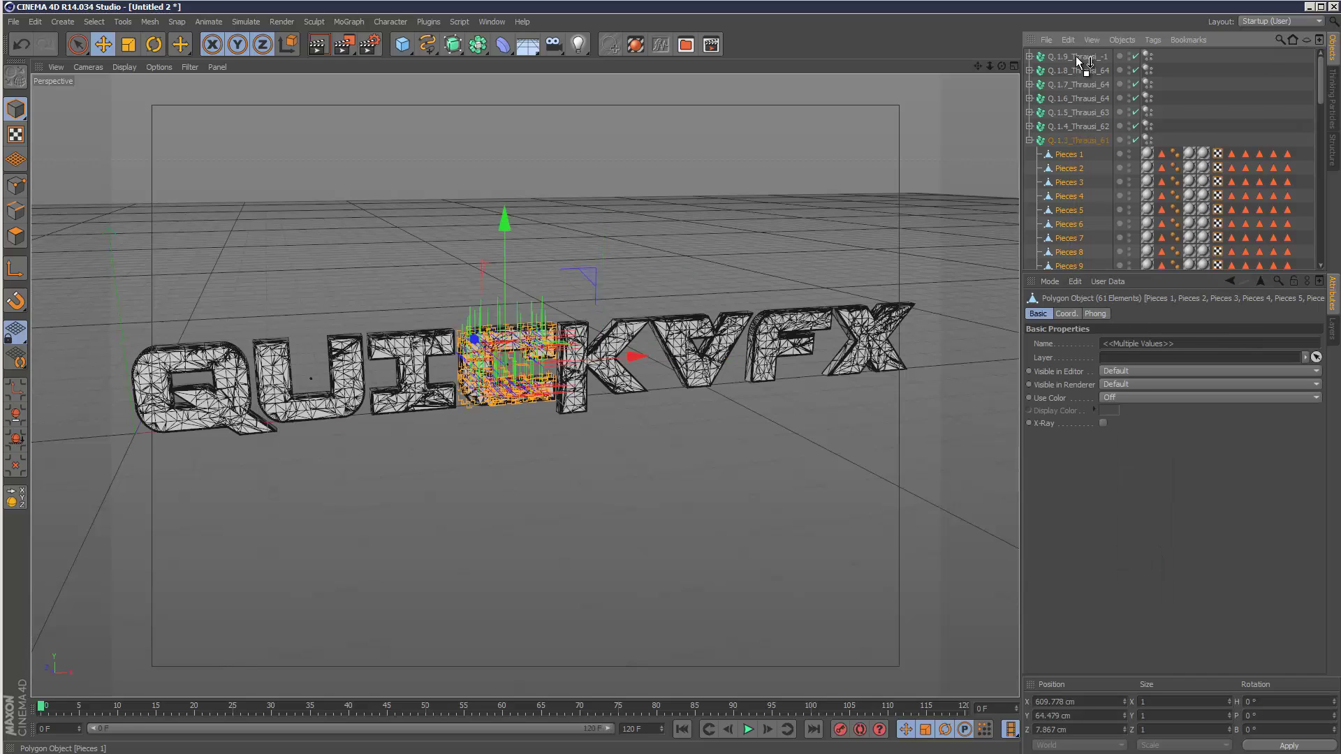
drag(1079, 61, 1079, 59)
click(1029, 56)
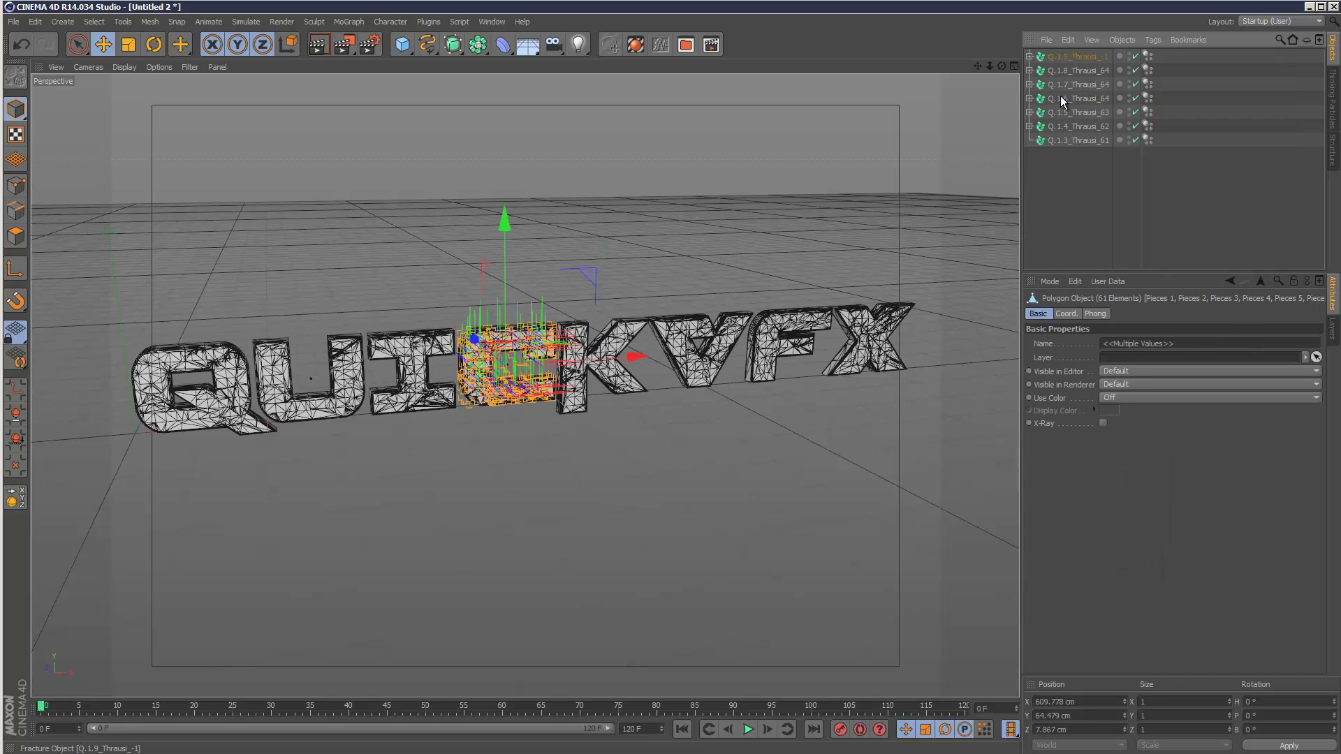
click(1083, 141)
key(Delete)
Move the Q.1.4 and Q.1.5 pieces under Q.1.9_Thrausi_-1 and delete the emptied Q.1.5
click(1030, 125)
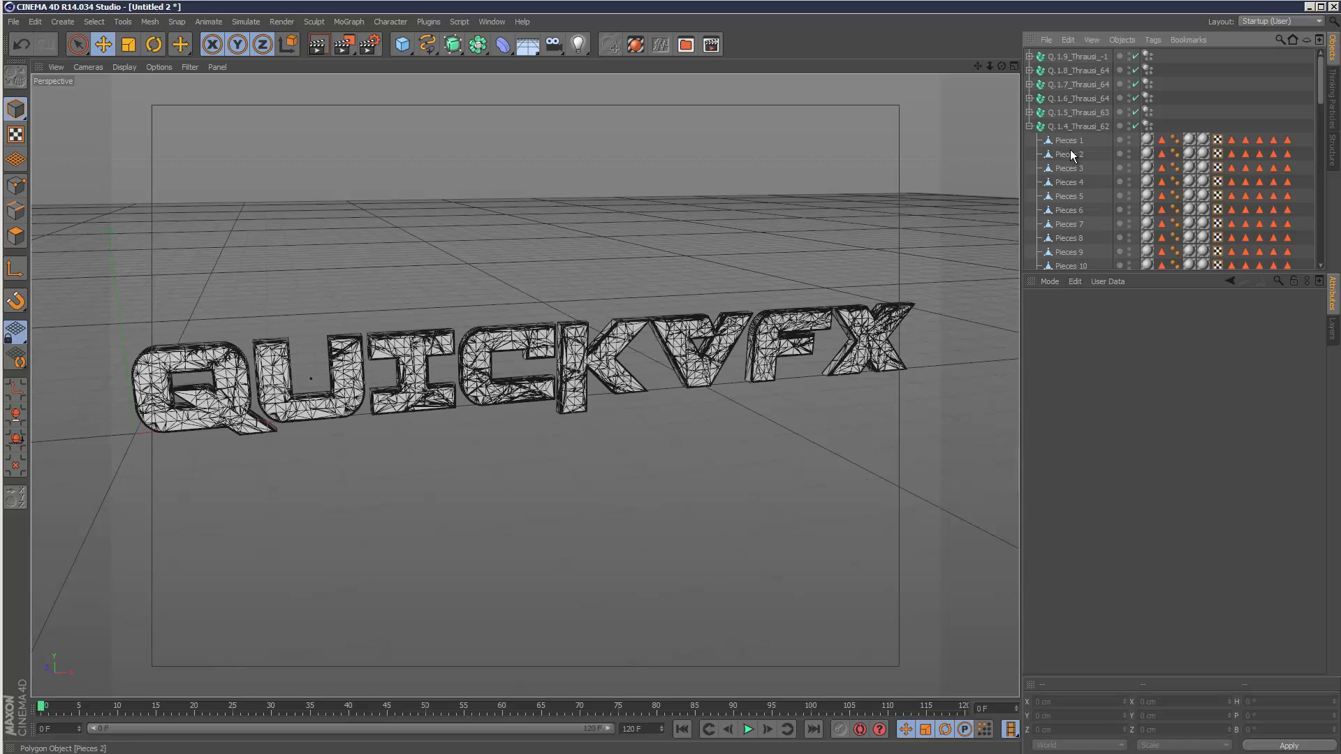
right_click(1073, 153)
click(1137, 334)
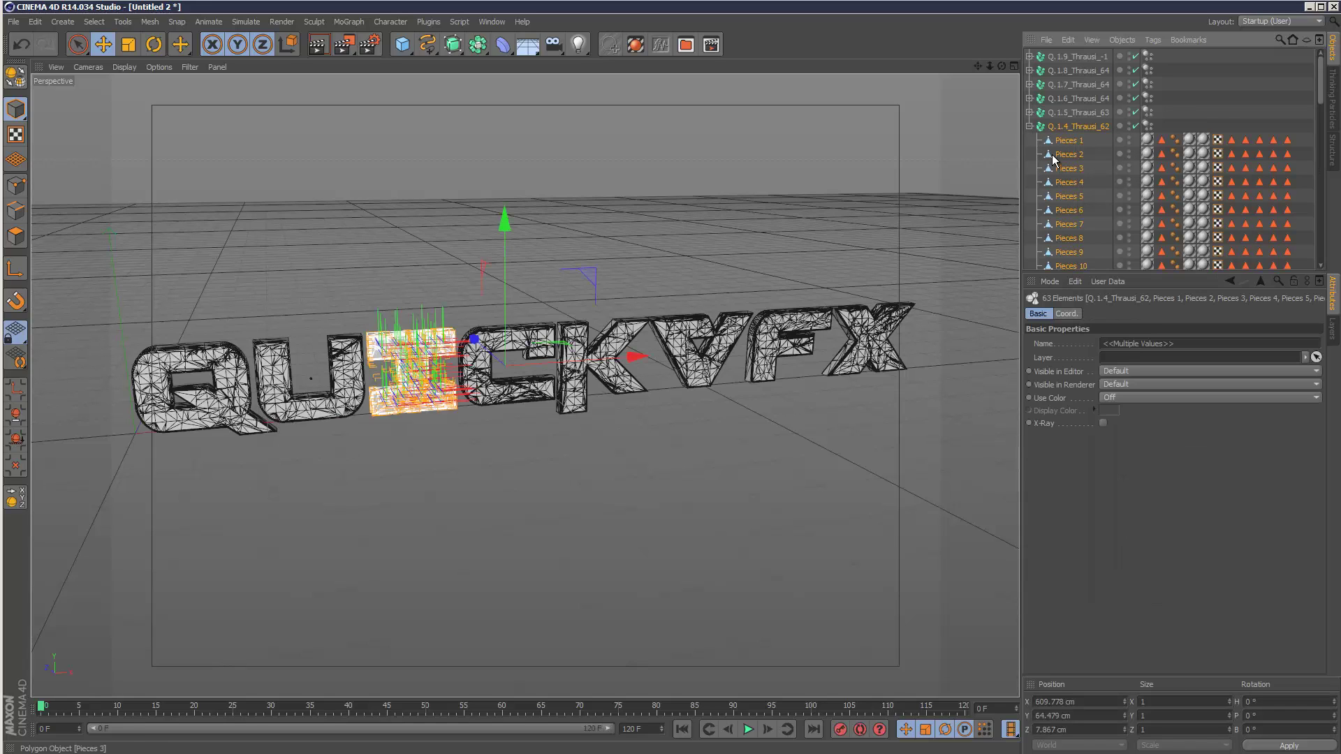
ctrl+click(1075, 126)
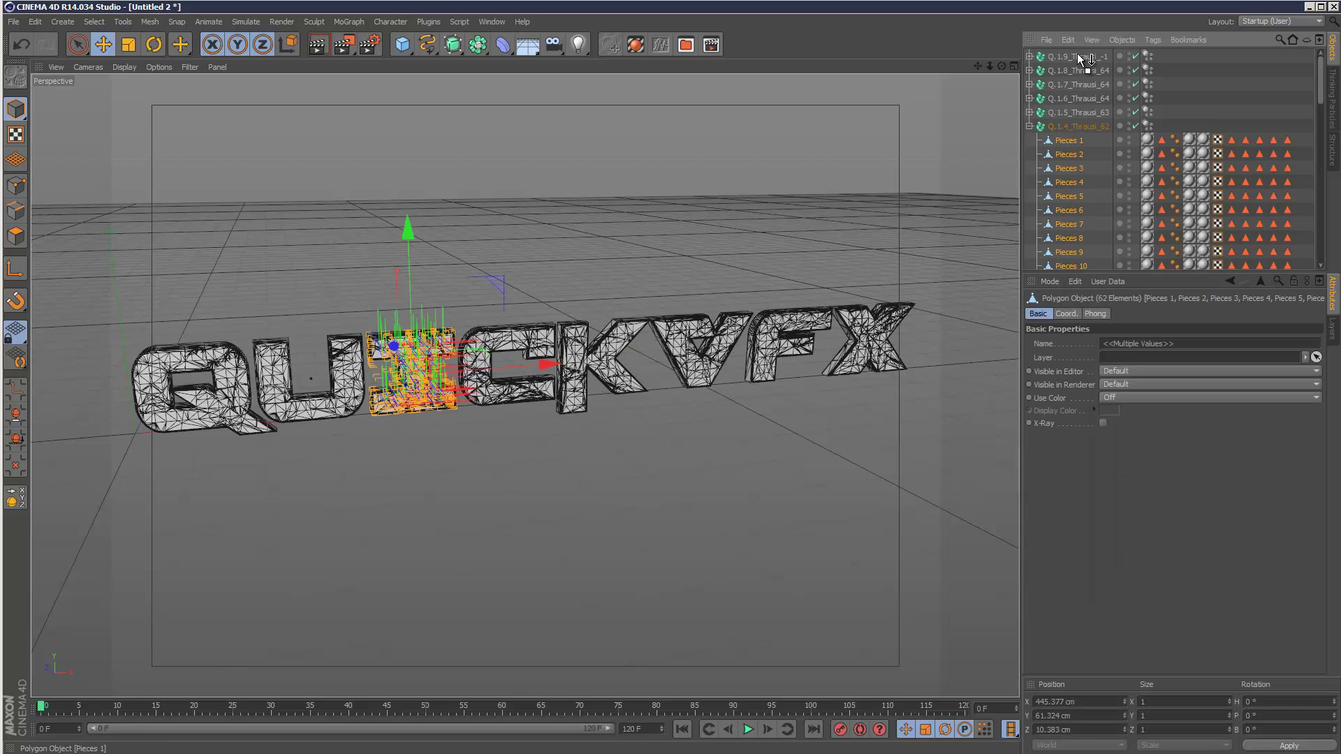
drag(1081, 59, 1079, 58)
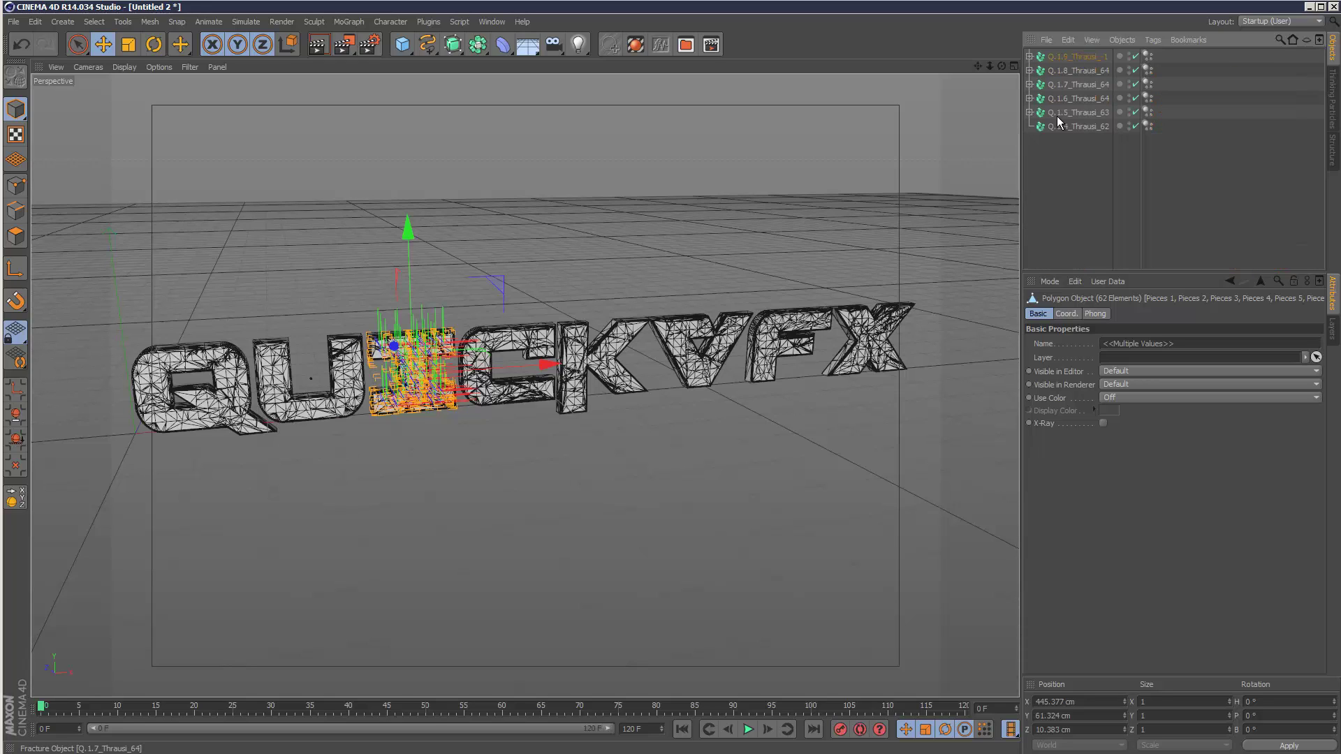
click(1062, 127)
click(1062, 140)
click(1029, 112)
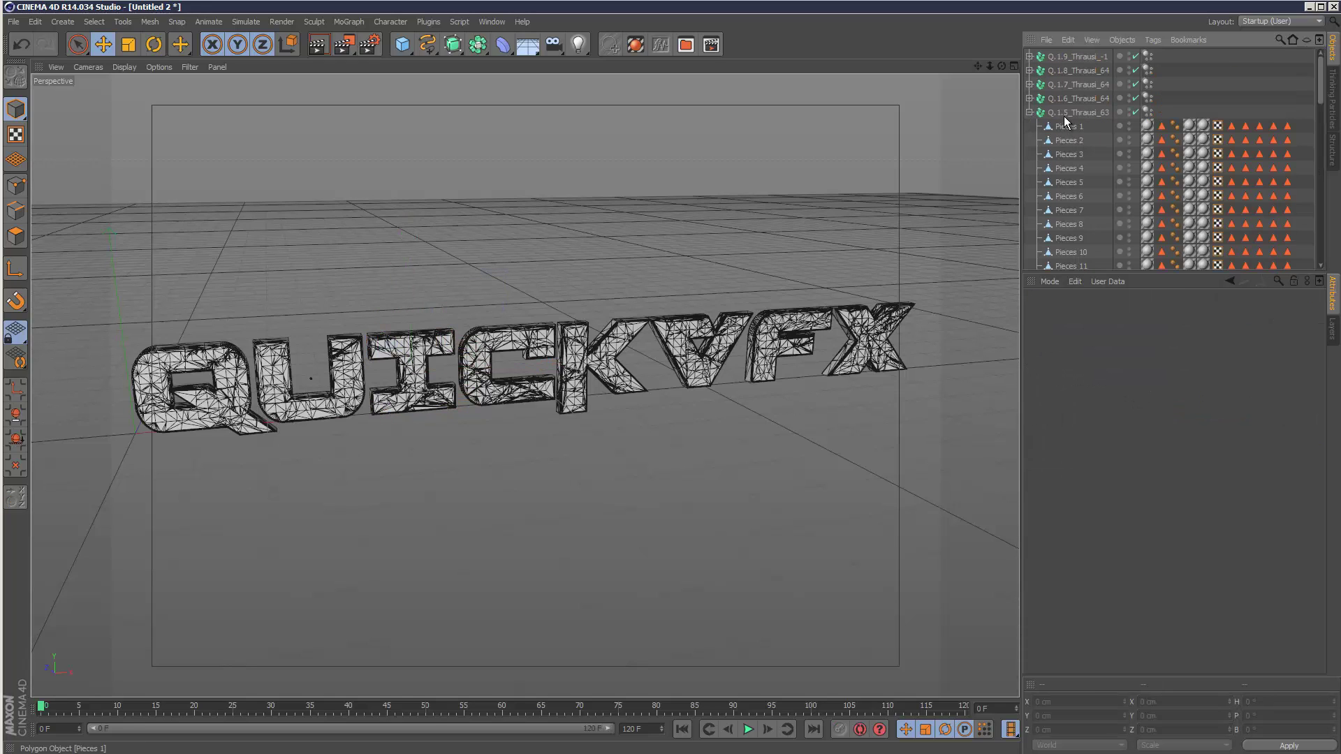
right_click(1067, 113)
click(1132, 316)
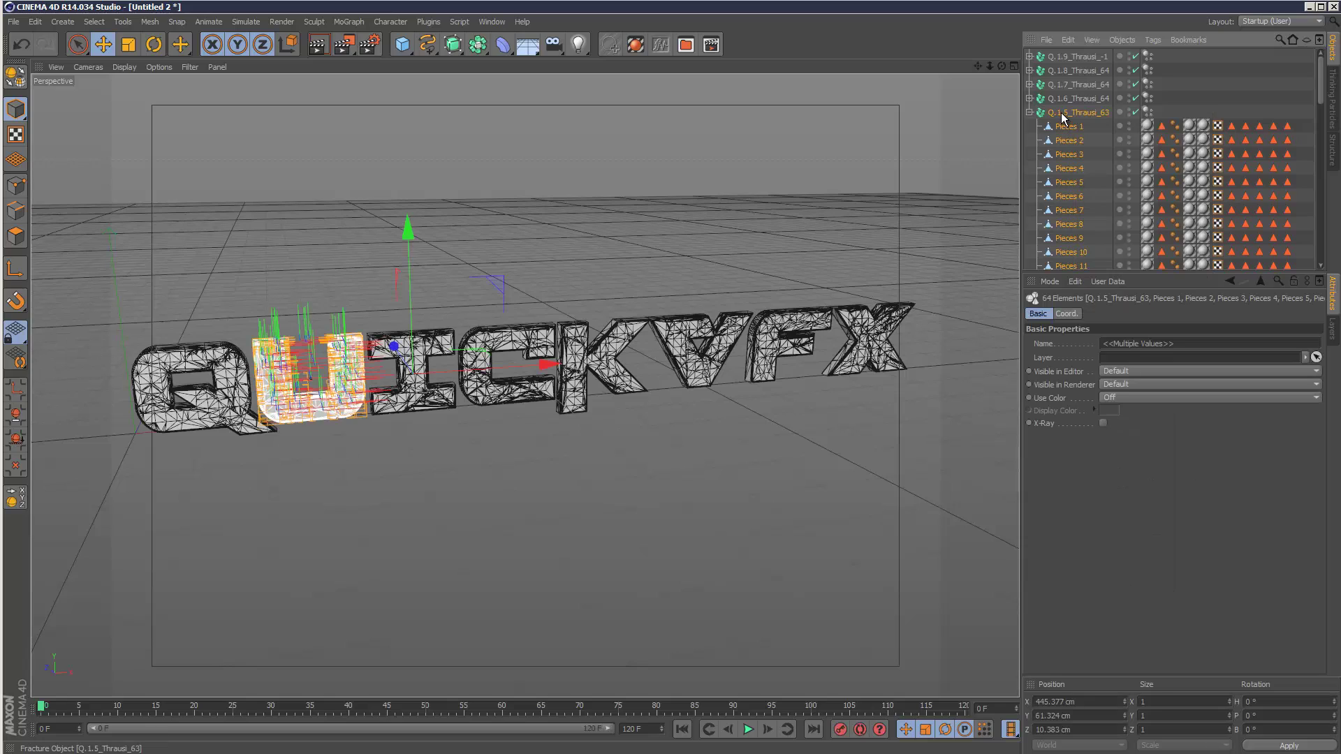
ctrl+click(1062, 114)
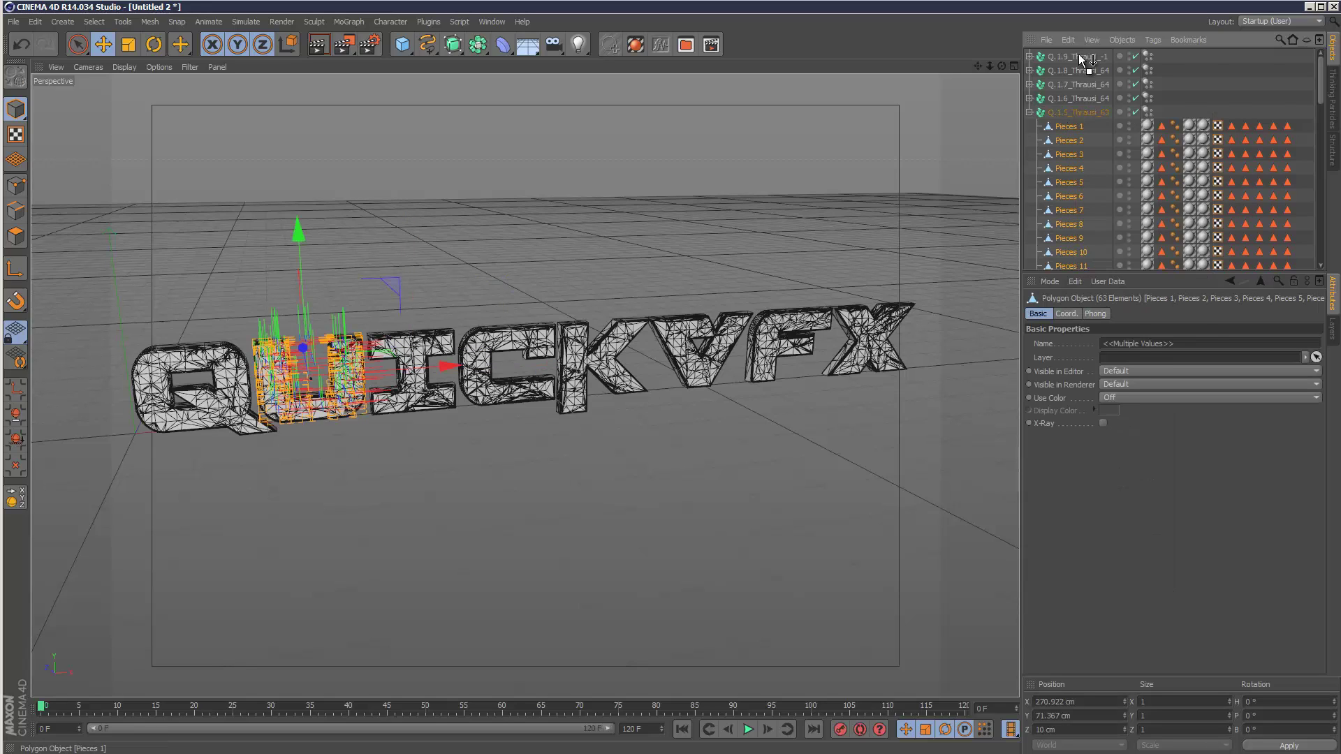
drag(1080, 58, 1080, 57)
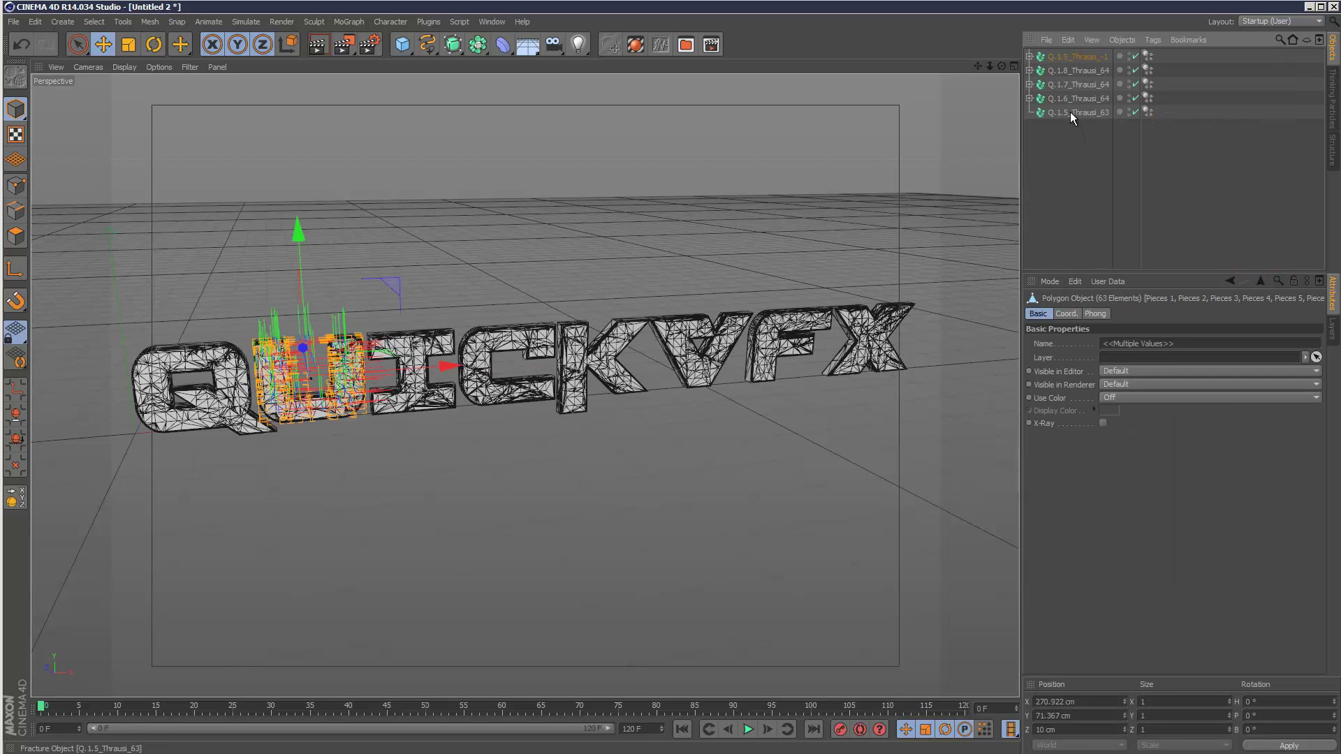
click(1070, 111)
key(Delete)
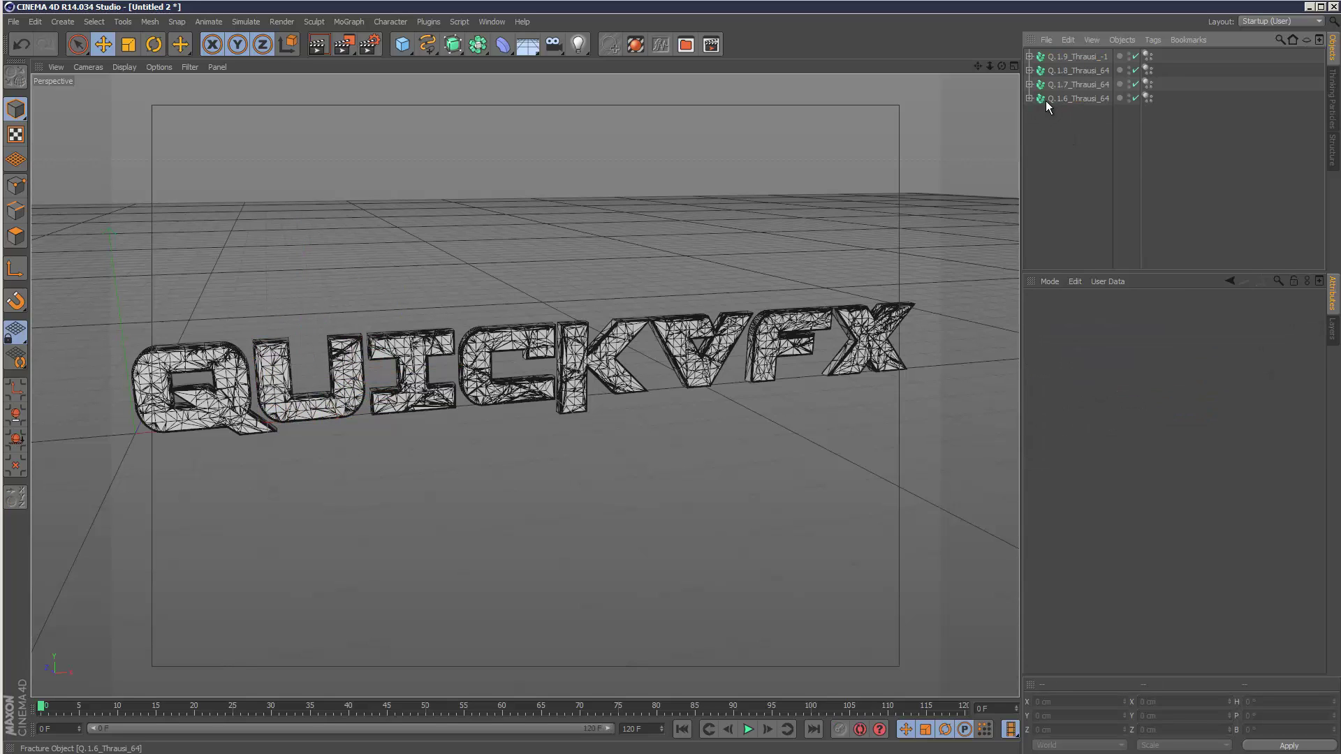
Move the Q.1.6 pieces under Q.1.9_Thrausi_-1 and delete the empty Q.1.6 object
click(1028, 99)
right_click(1065, 100)
click(1141, 304)
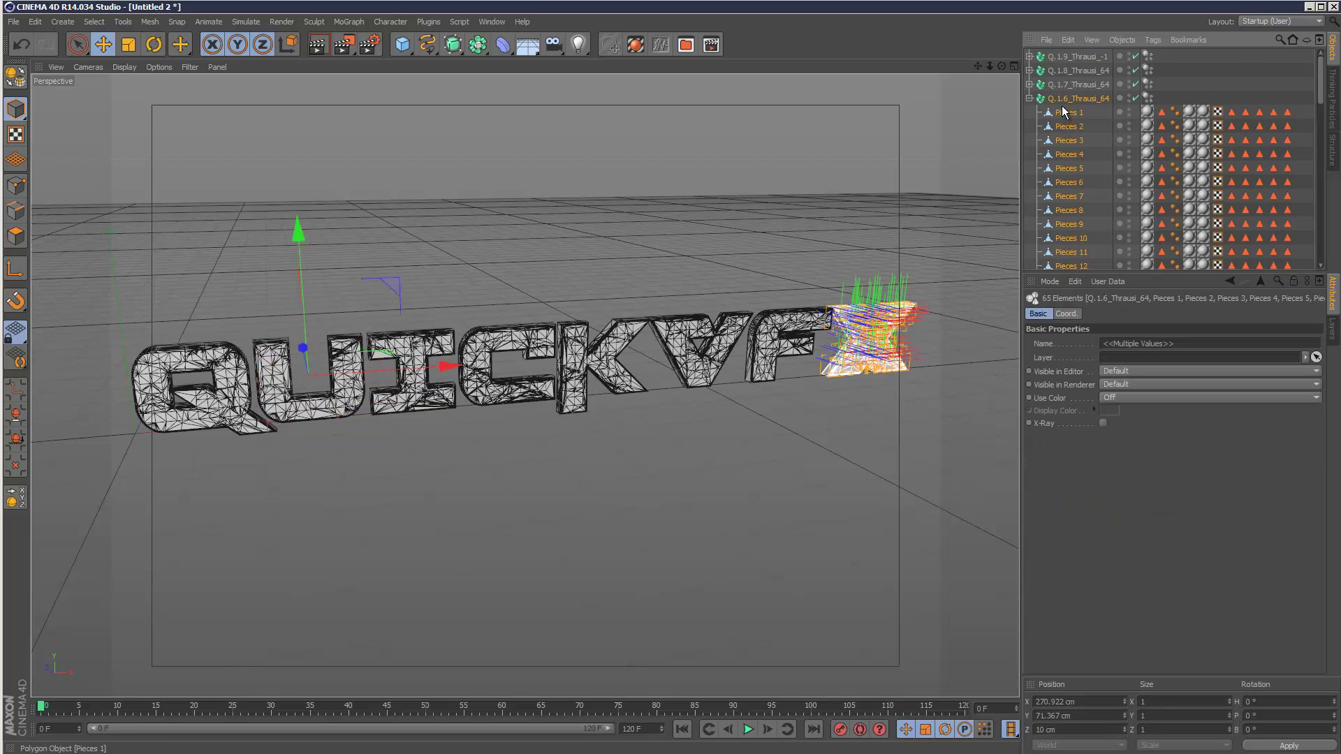
ctrl+click(1068, 98)
right_click(1073, 115)
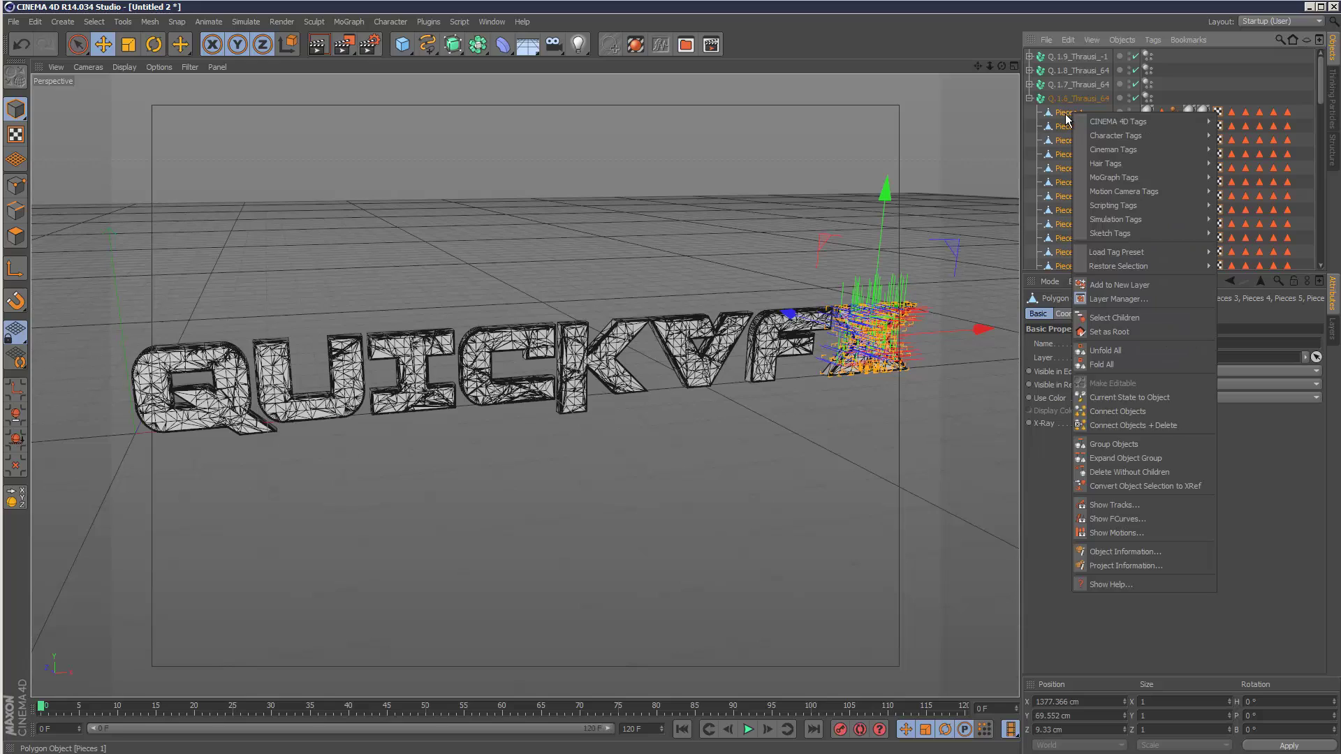
key(Escape)
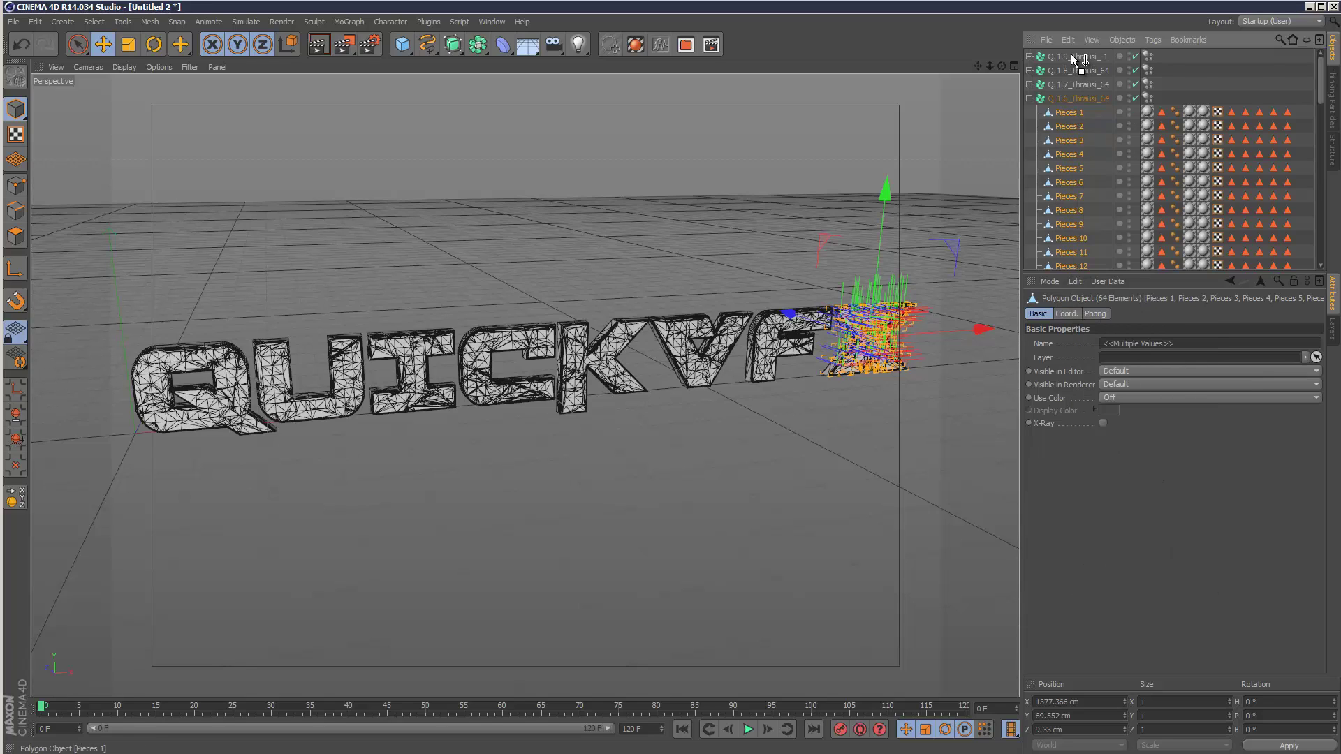
drag(1071, 112, 1031, 59)
click(1075, 98)
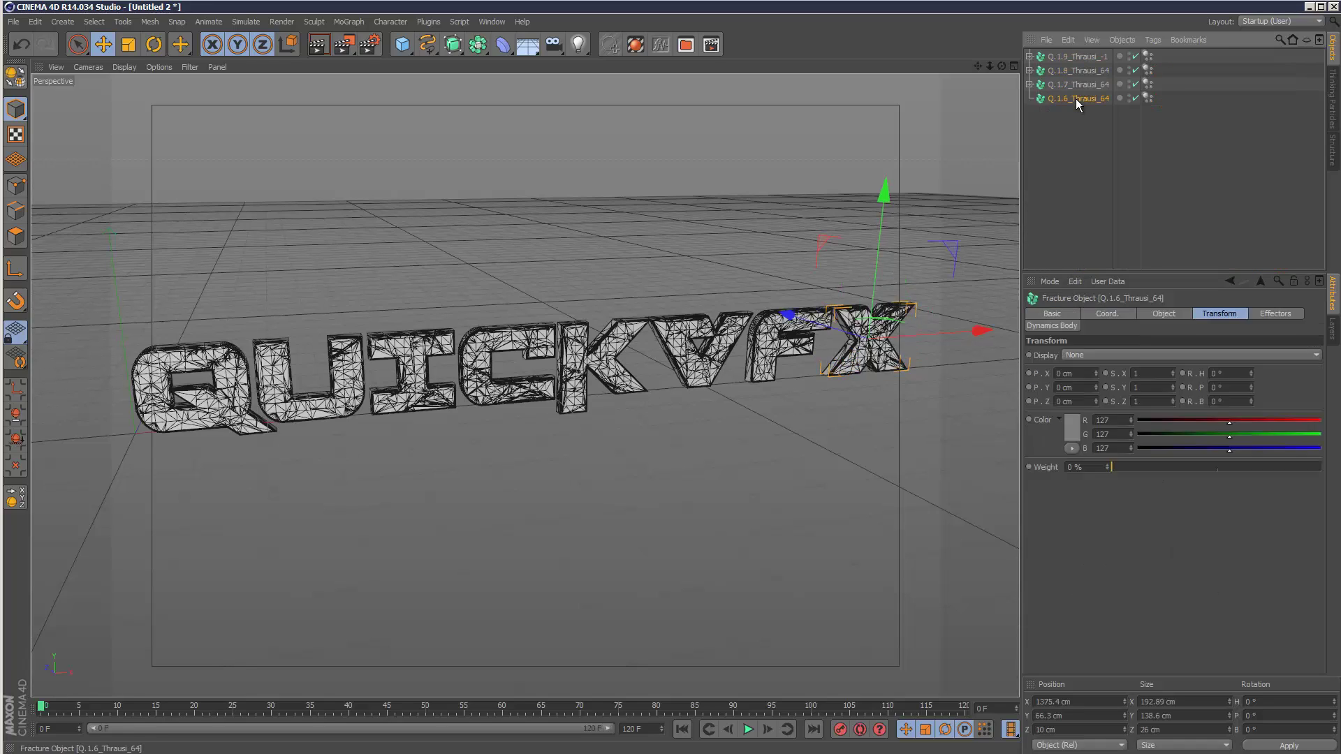
key(Delete)
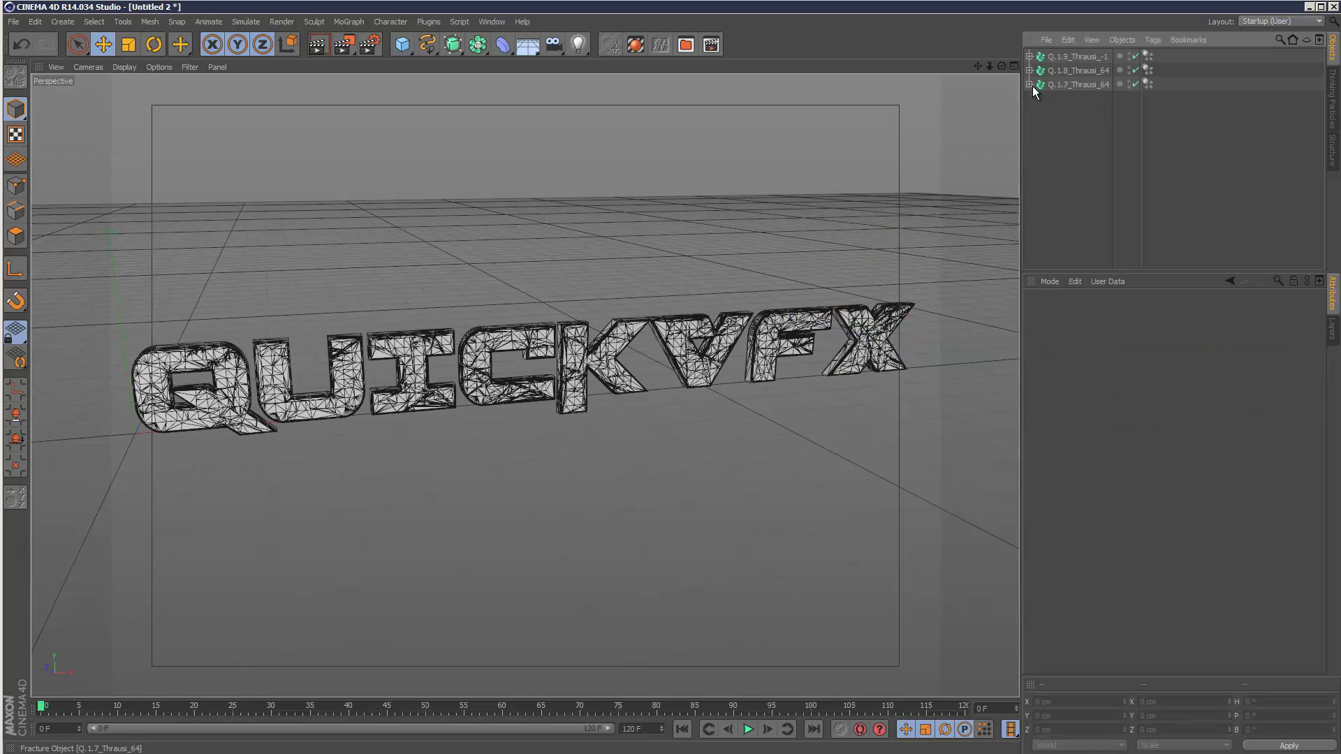
Move the Q.1.7 and Q.1.8 pieces under Q.1.9_Thrausi_-1, deleting both empty parents
click(1029, 85)
right_click(1061, 83)
click(1138, 285)
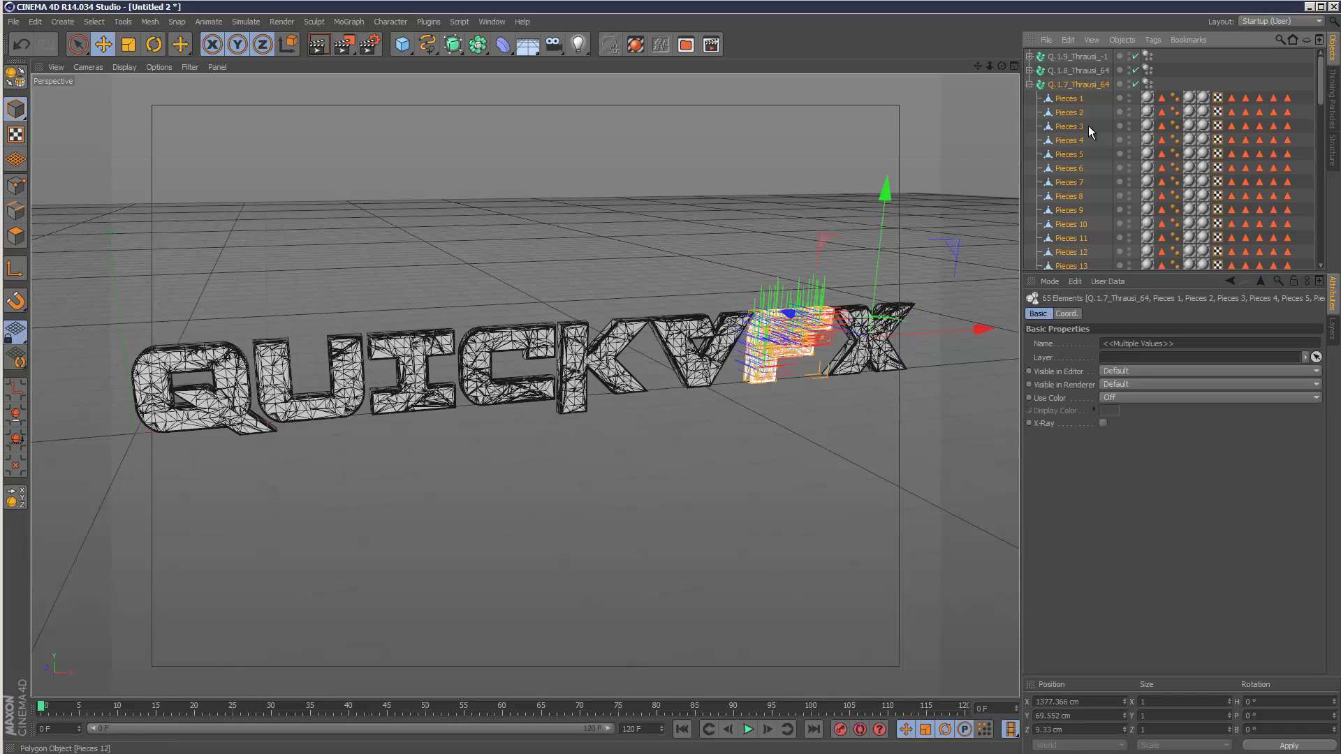
drag(1079, 108, 1076, 54)
click(1029, 57)
click(1065, 84)
key(Delete)
click(1029, 71)
right_click(1066, 74)
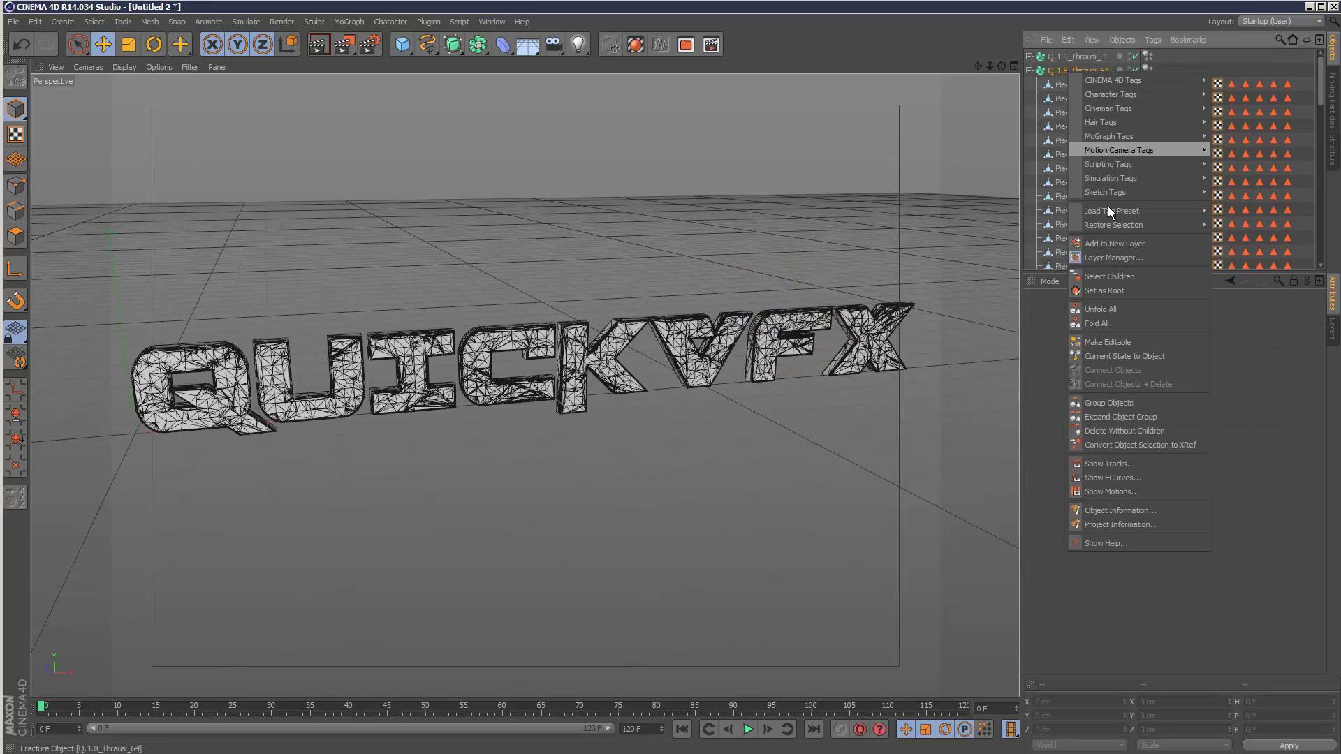
click(1116, 276)
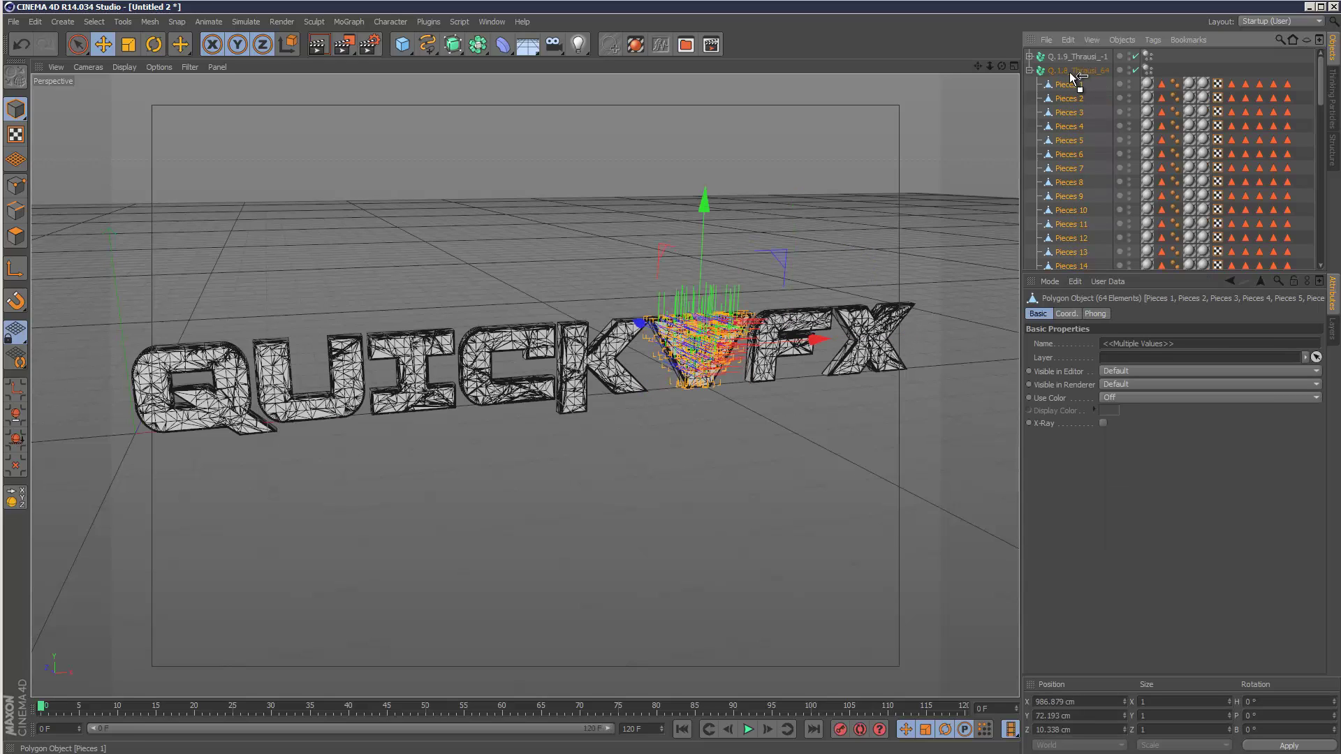
drag(1074, 71, 1075, 57)
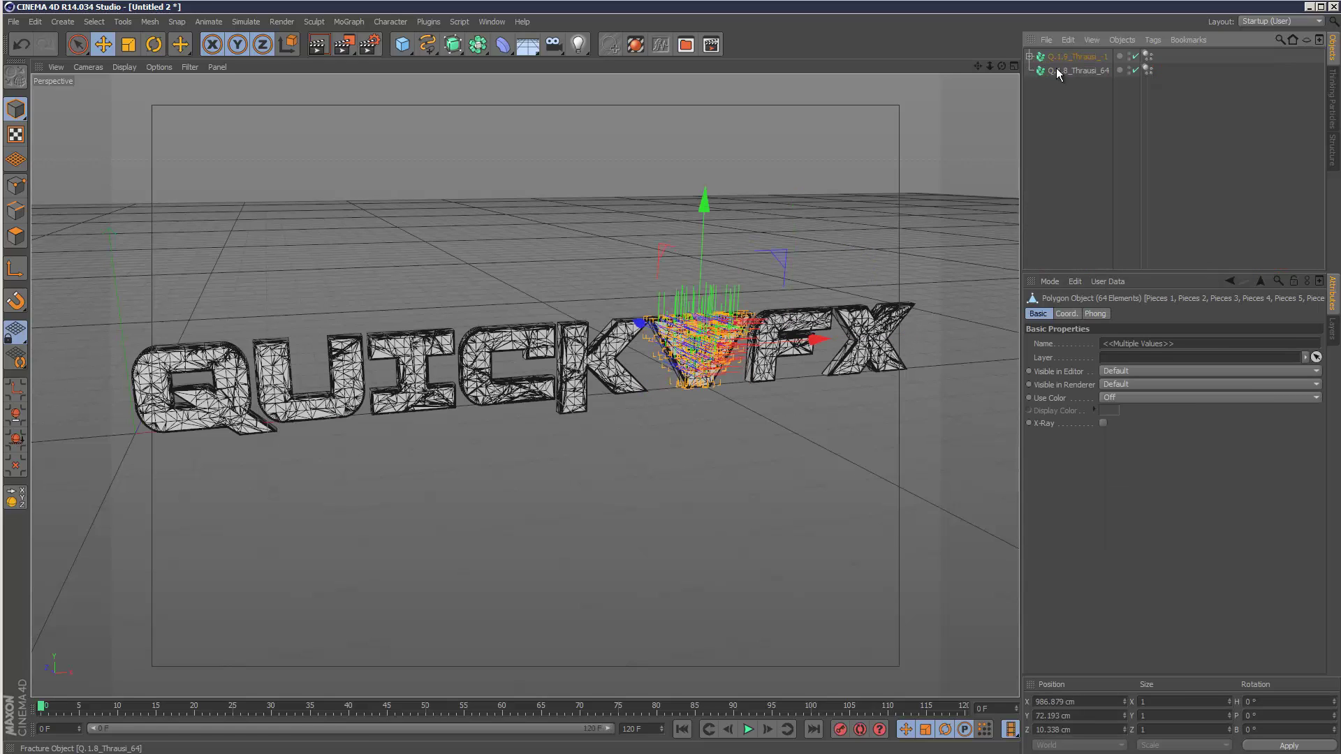
click(1075, 70)
key(Delete)
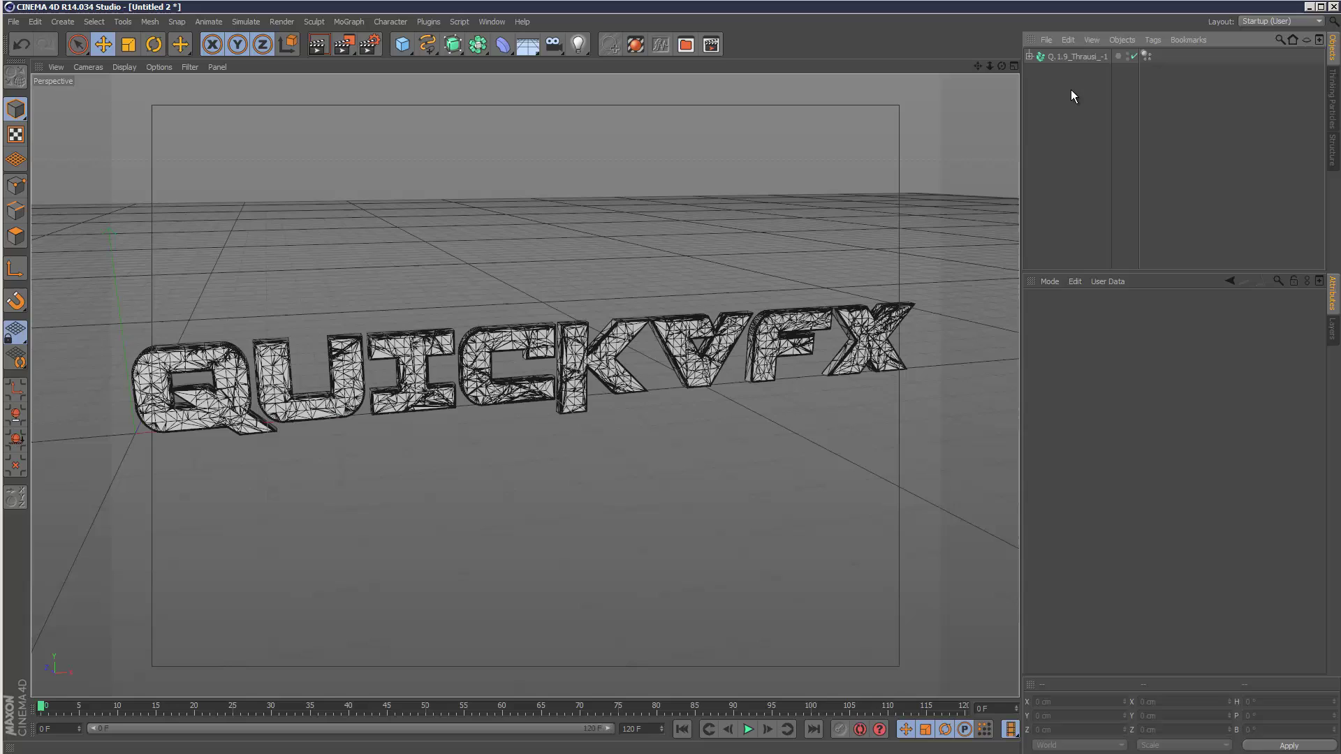
click(1027, 56)
drag(1321, 66, 1321, 213)
scroll(1320, 215, up, 10)
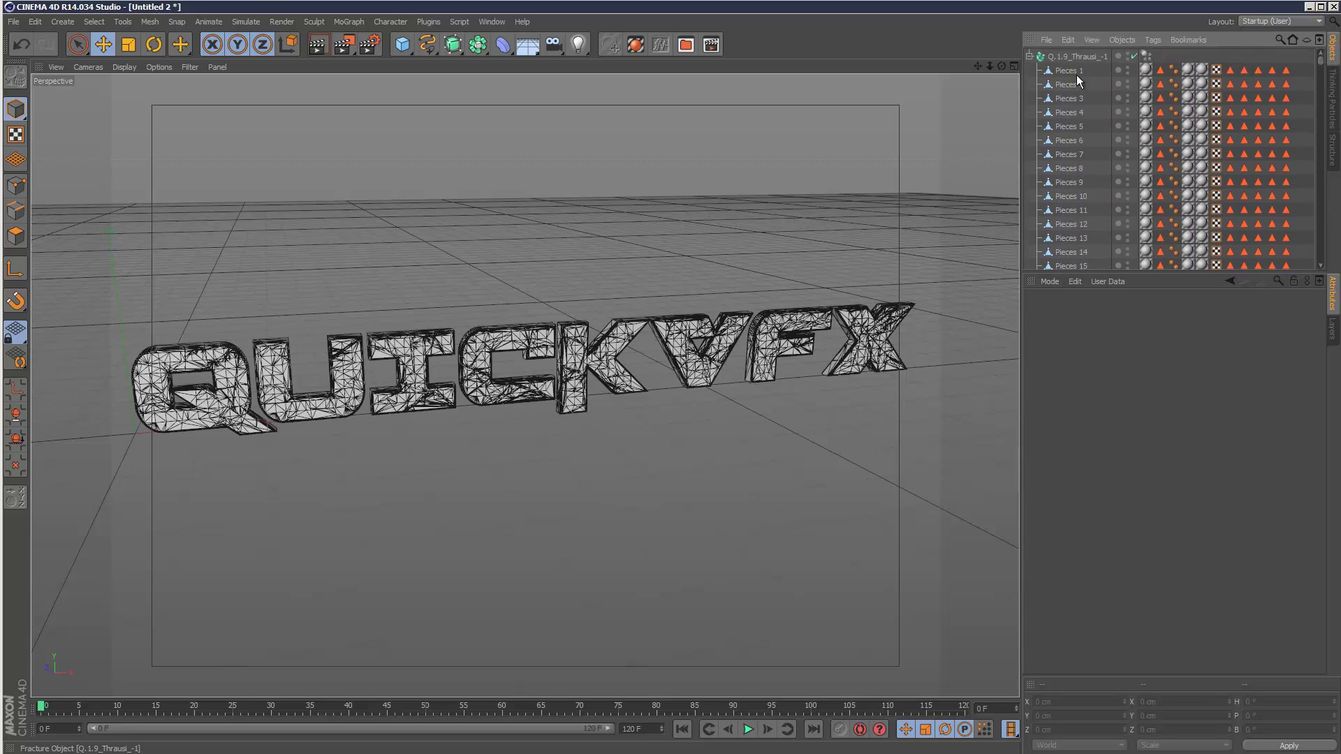
click(1146, 112)
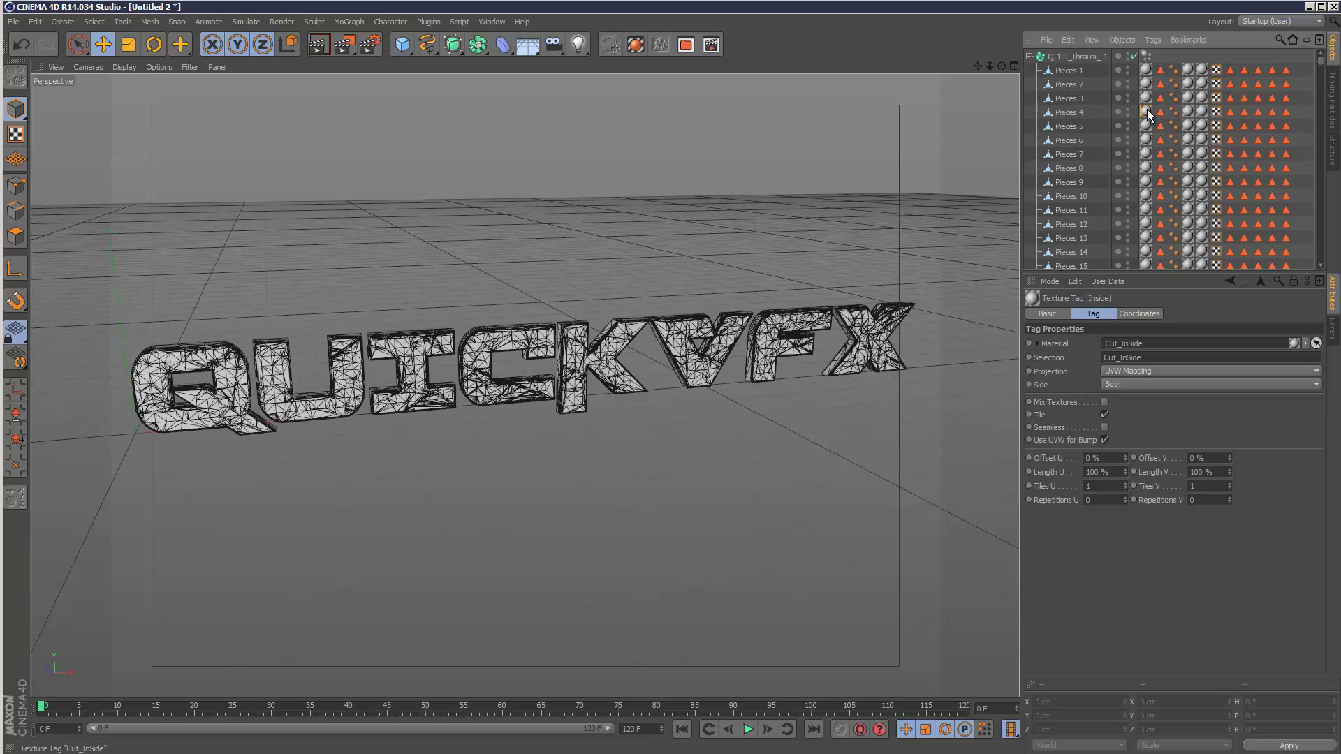
click(1198, 112)
click(1142, 112)
scroll(1321, 93, down, 3)
scroll(1321, 93, down, 4)
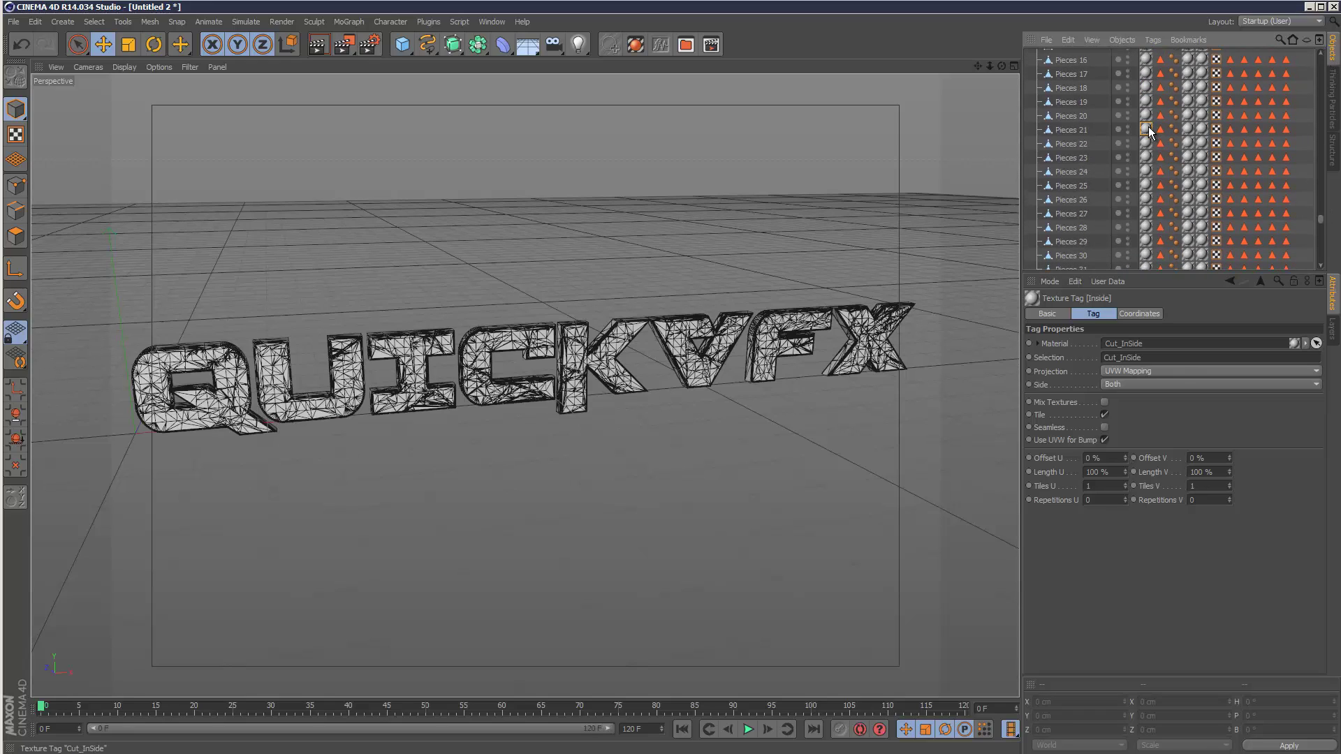
click(1187, 169)
scroll(1310, 65, down, 3)
scroll(1309, 66, up, 10)
click(1029, 56)
click(1068, 57)
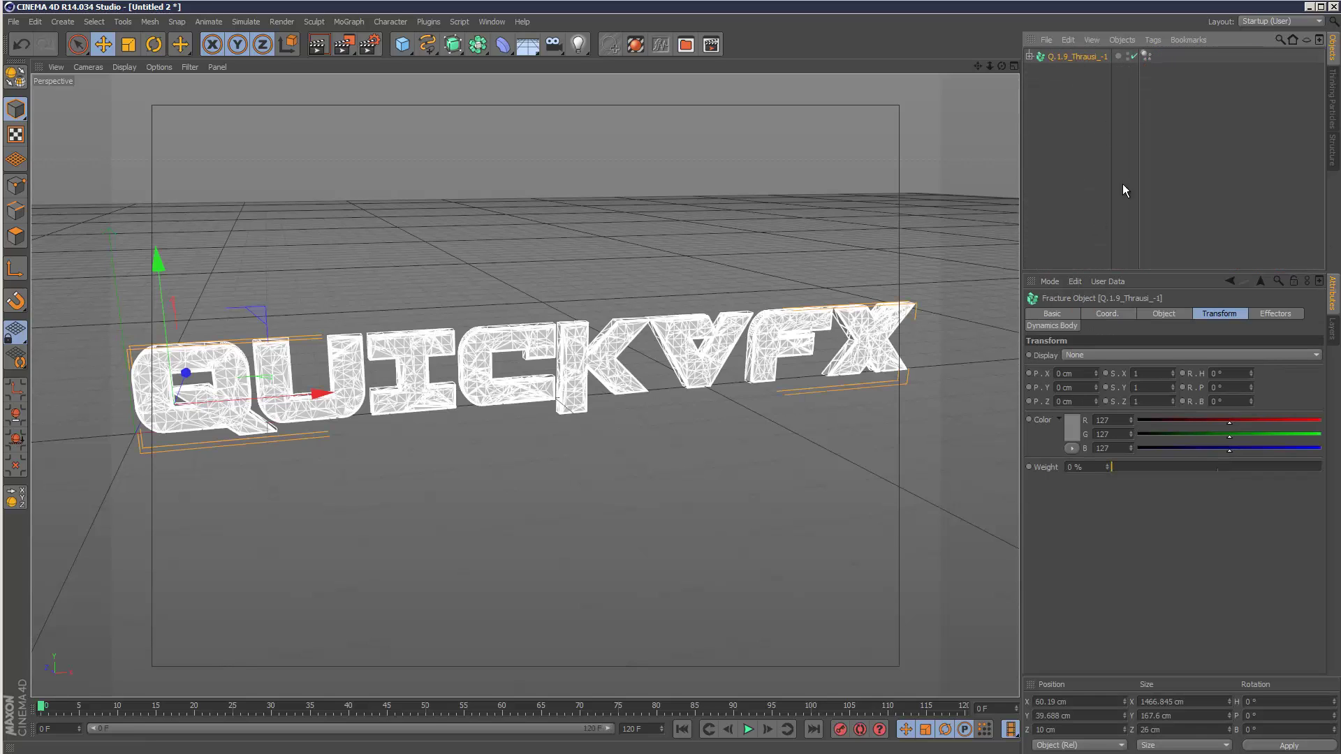
Add a Random effector to the Q.1.9 fracture and preview its scattering
click(1072, 124)
click(1071, 57)
click(282, 21)
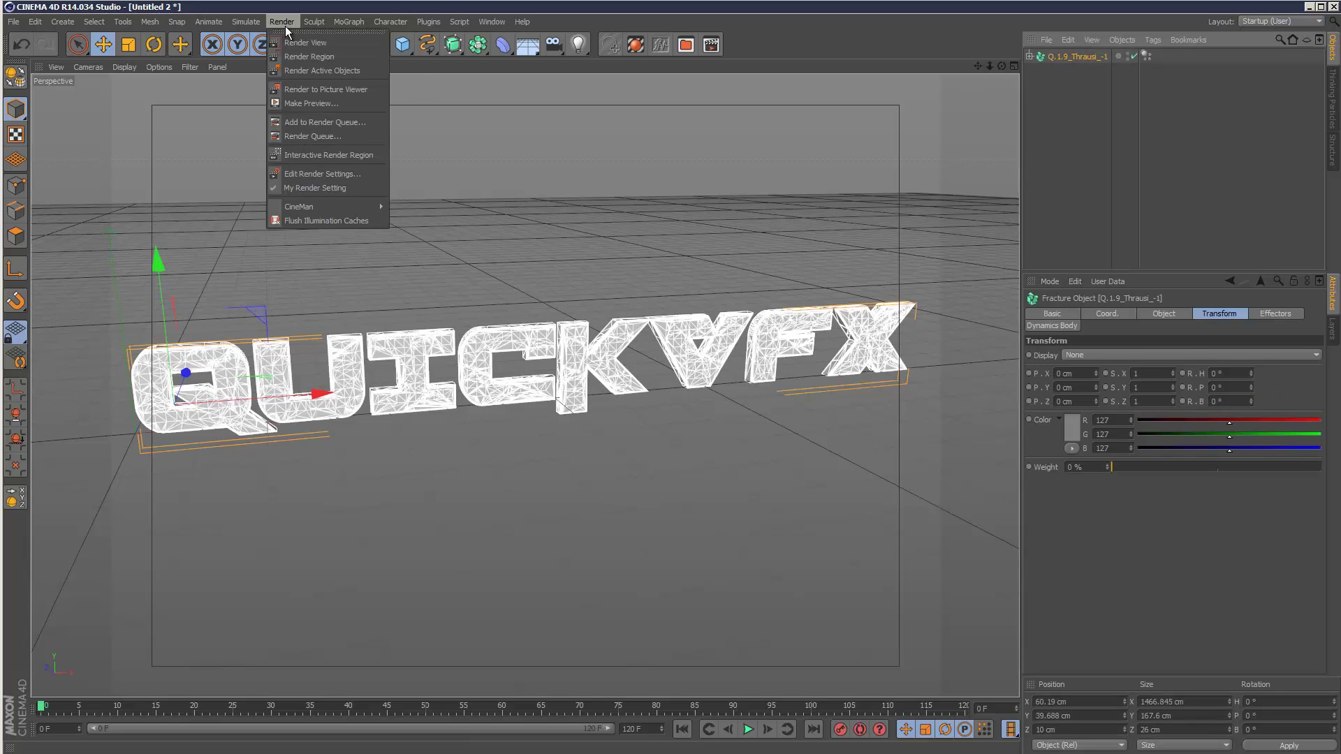
mouse_move(349, 22)
mouse_move(371, 43)
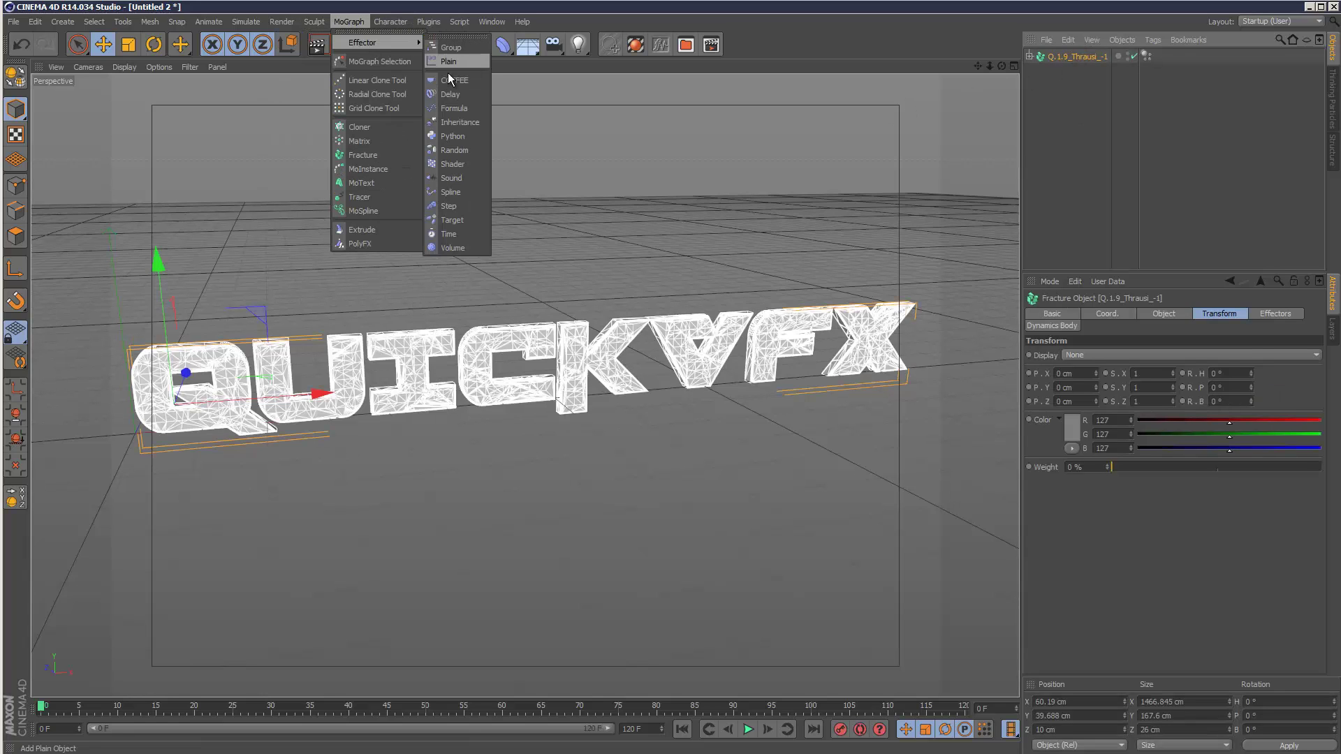
click(457, 149)
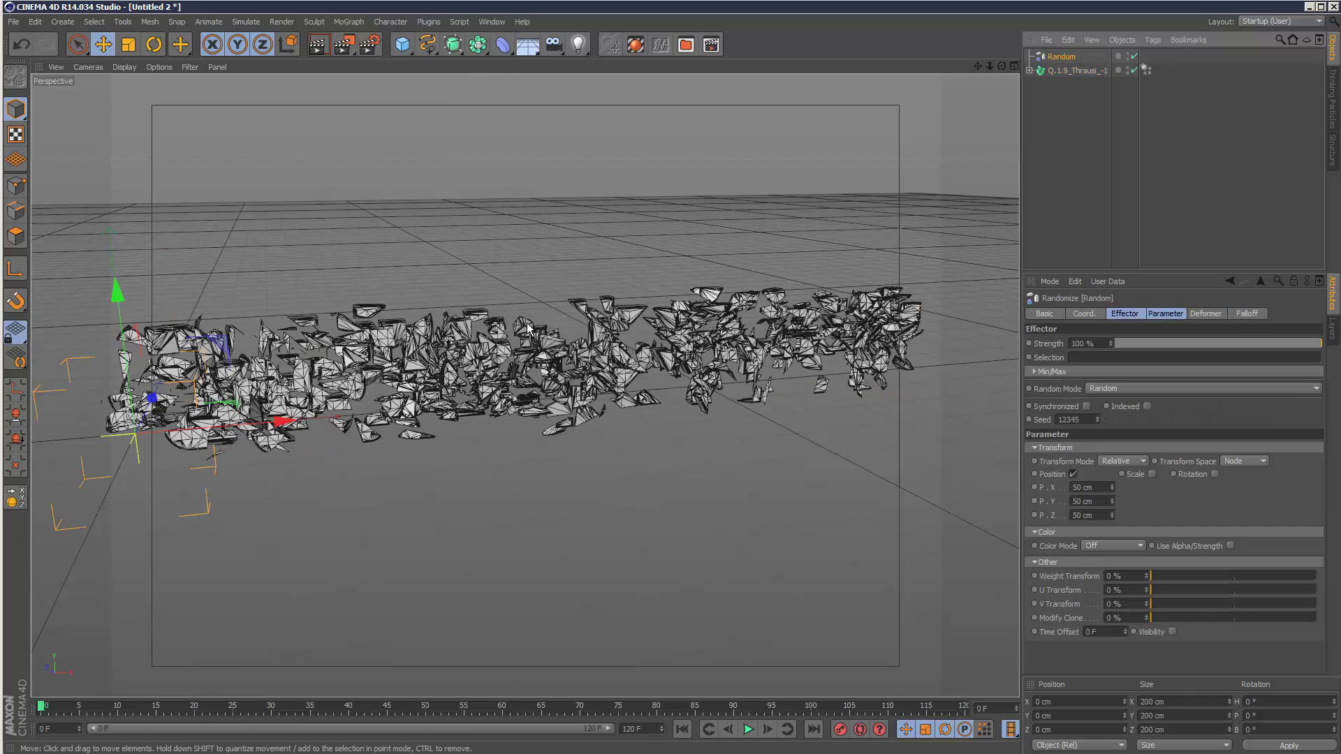
click(879, 212)
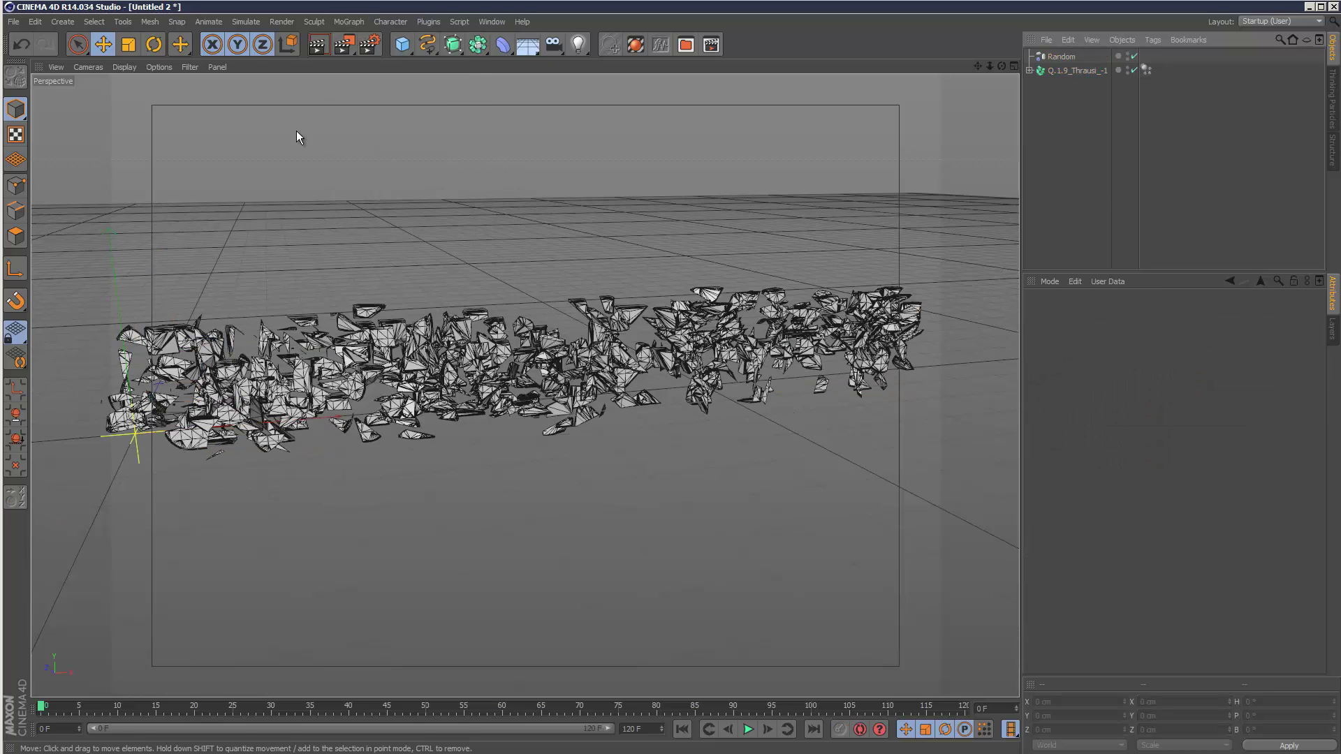
click(318, 44)
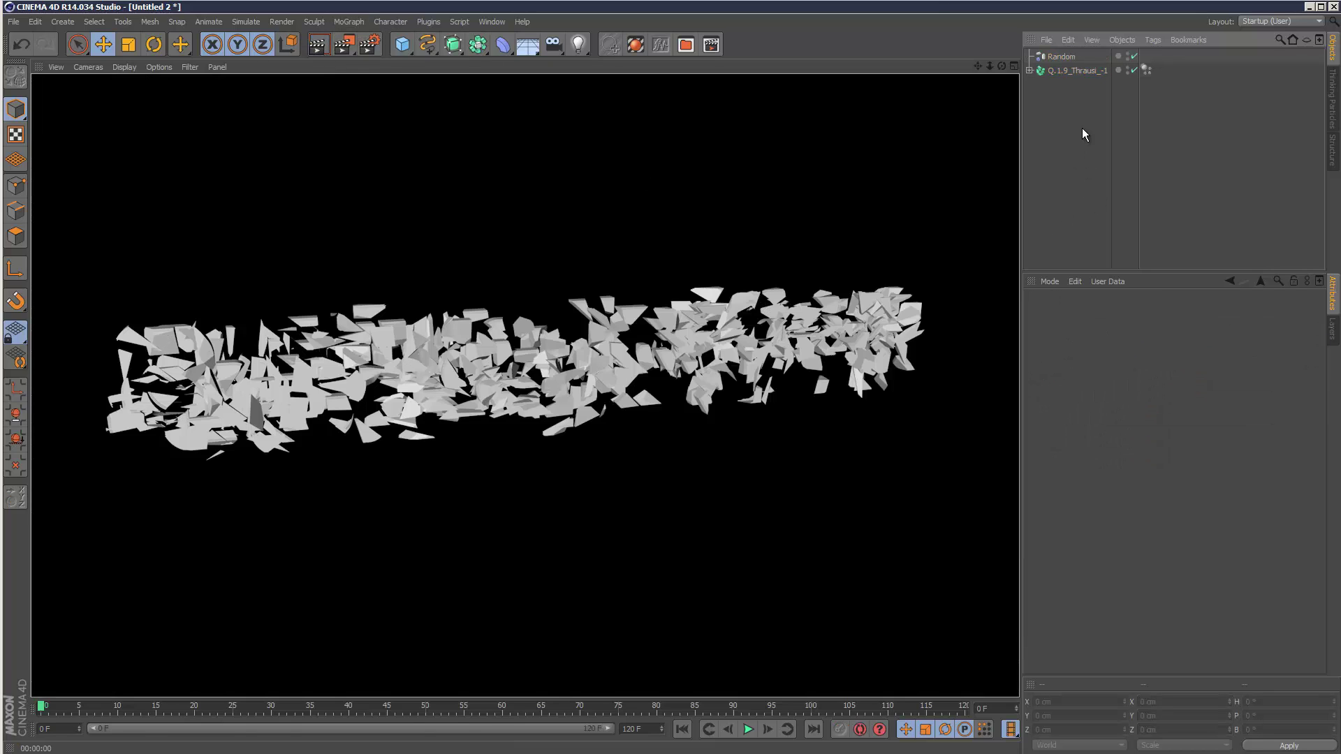
click(1060, 56)
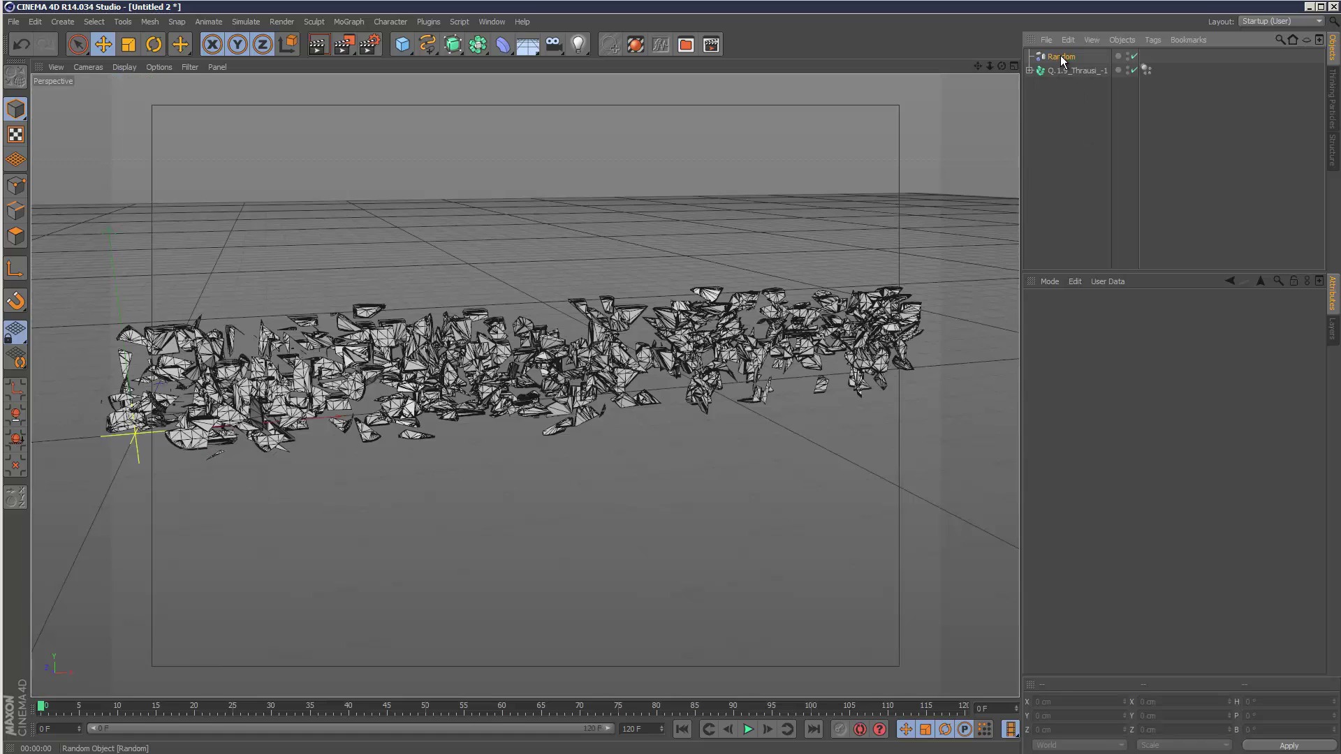
click(748, 729)
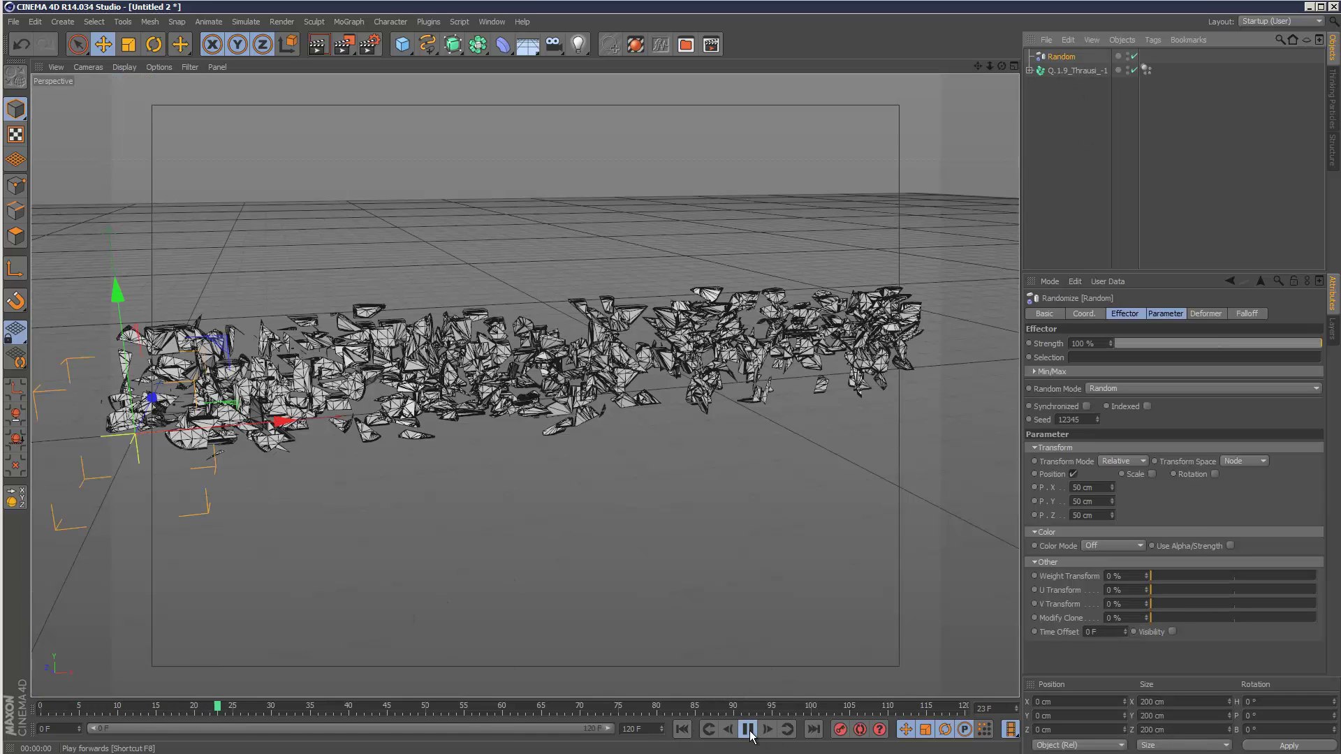
click(748, 729)
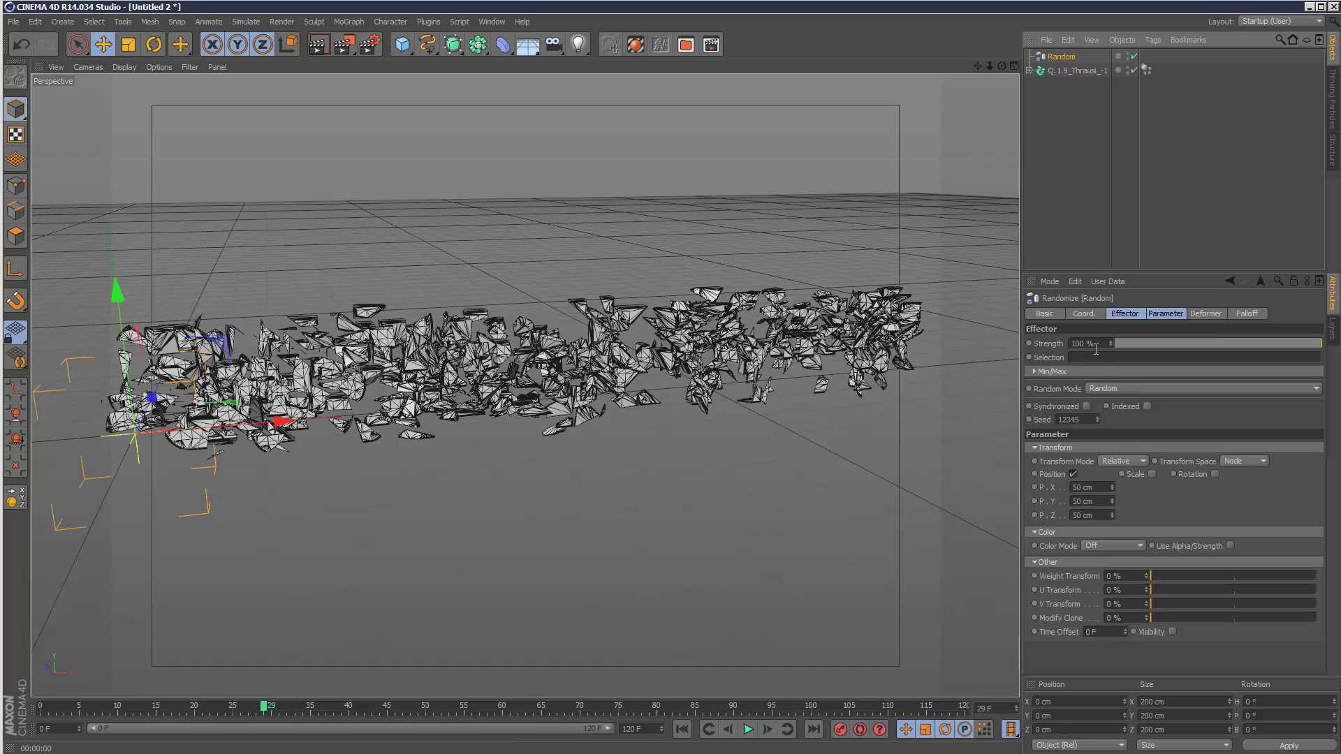
Set the Random effector offsets to P 53/155/87 cm and R 60/18/40°
drag(1112, 486, 1136, 509)
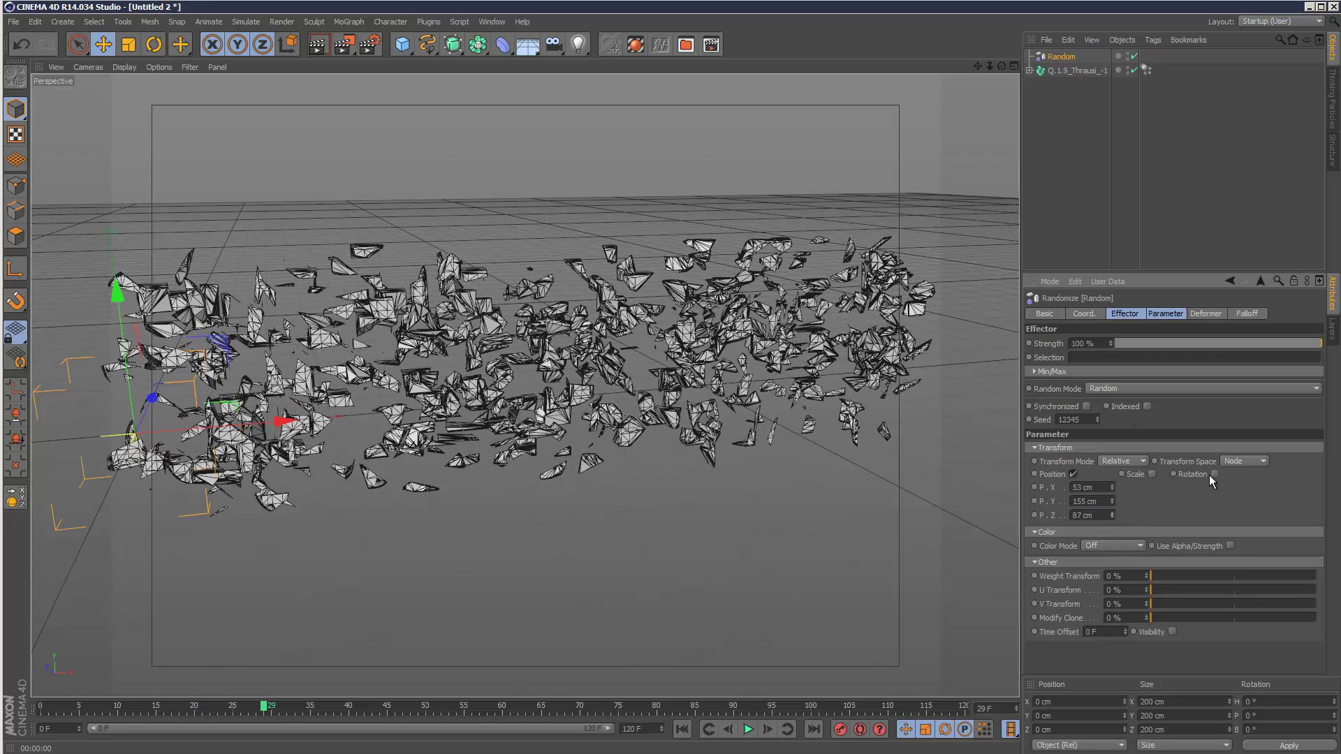
drag(1255, 487, 1260, 563)
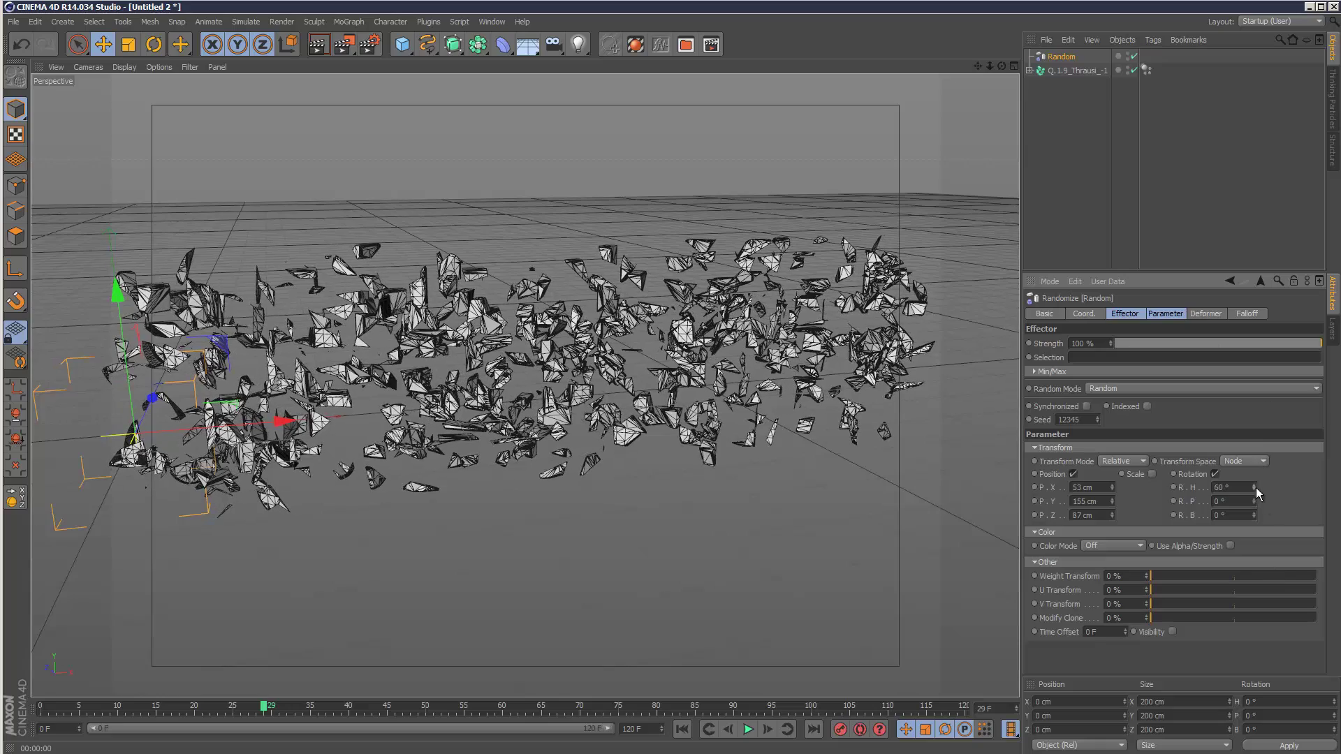
drag(1252, 497, 1225, 552)
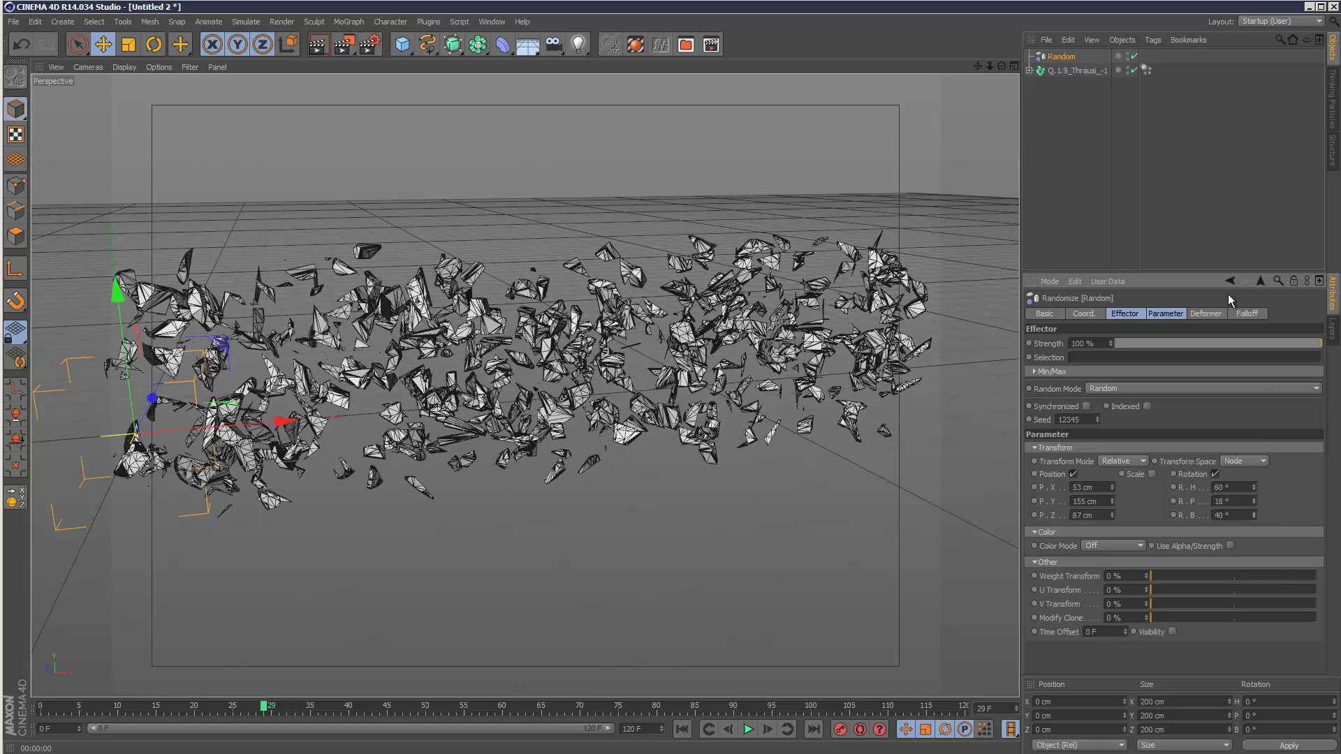
click(1246, 314)
Set the Random effector's falloff shape to Linear and rotate the falloff box -100°
click(1088, 341)
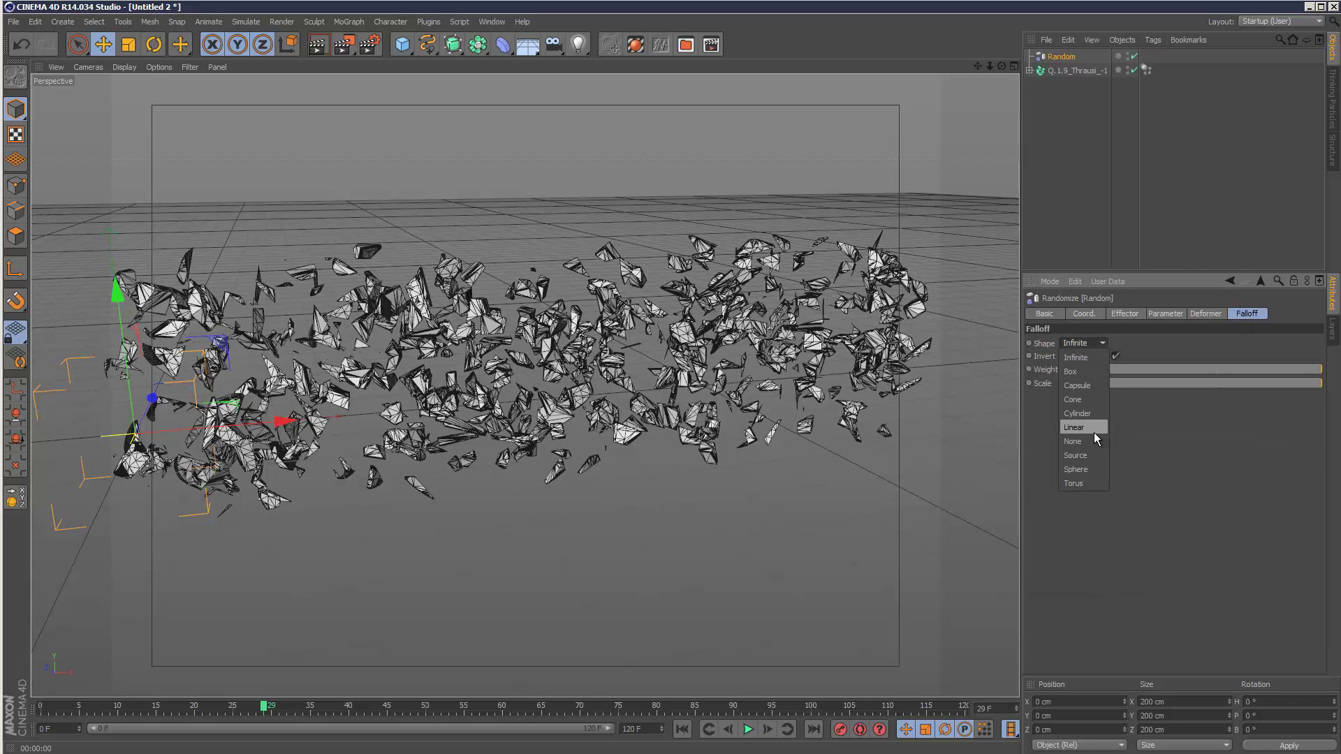
click(1093, 430)
key(r)
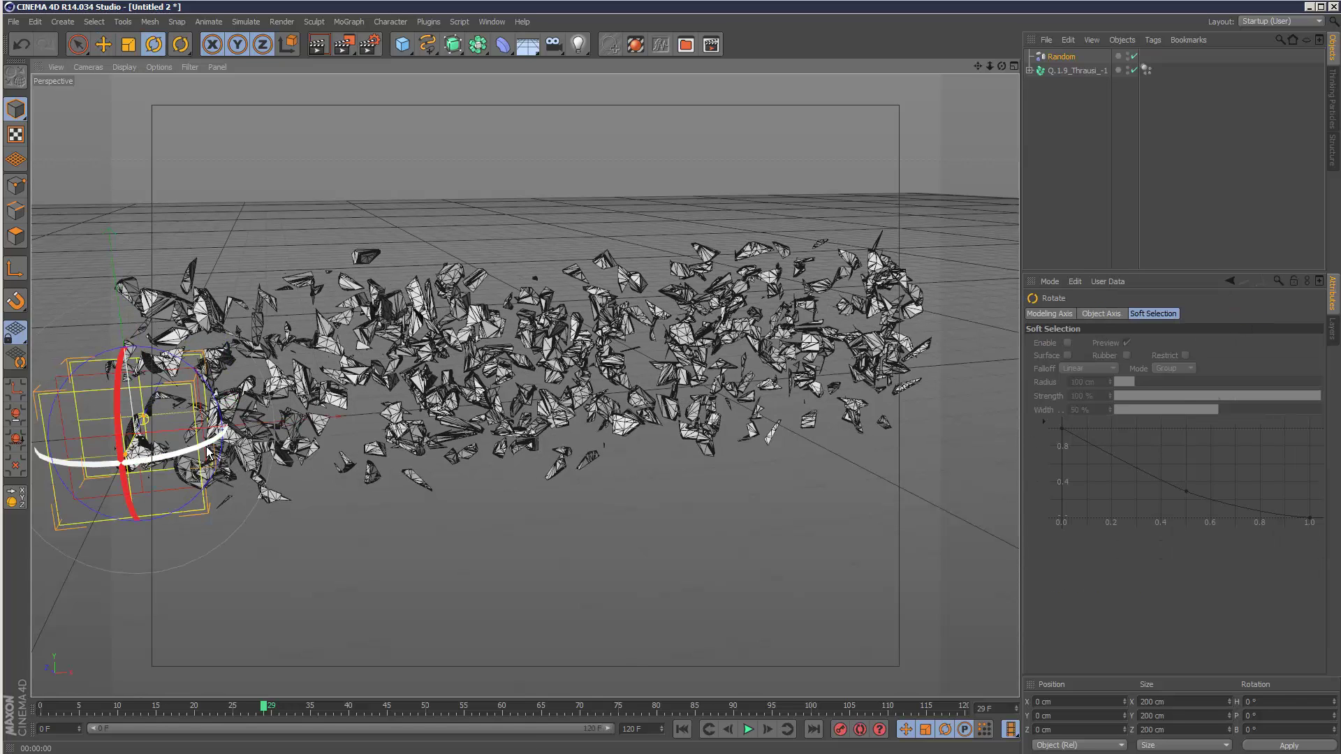
drag(223, 446, 95, 453)
Move the falloff box so only QUI scatters, with the viewport in Gouraud Shading
key(e)
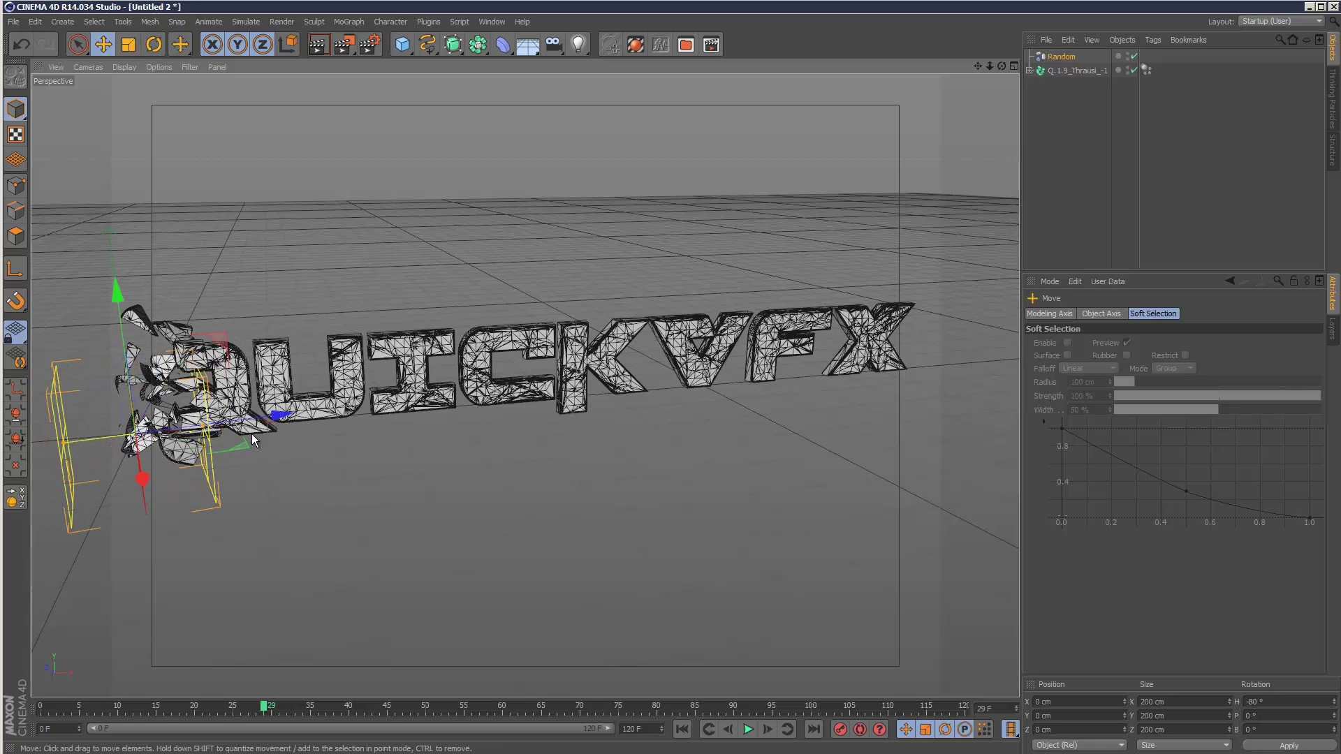
drag(303, 462, 140, 454)
click(125, 67)
click(129, 88)
mouse_move(293, 457)
mouse_down()
mouse_move(956, 404)
mouse_move(657, 413)
mouse_move(592, 422)
mouse_move(531, 452)
mouse_move(360, 438)
mouse_move(212, 451)
mouse_move(471, 417)
mouse_move(258, 437)
mouse_up()
Add a Time effector to the Fracture object
click(1070, 72)
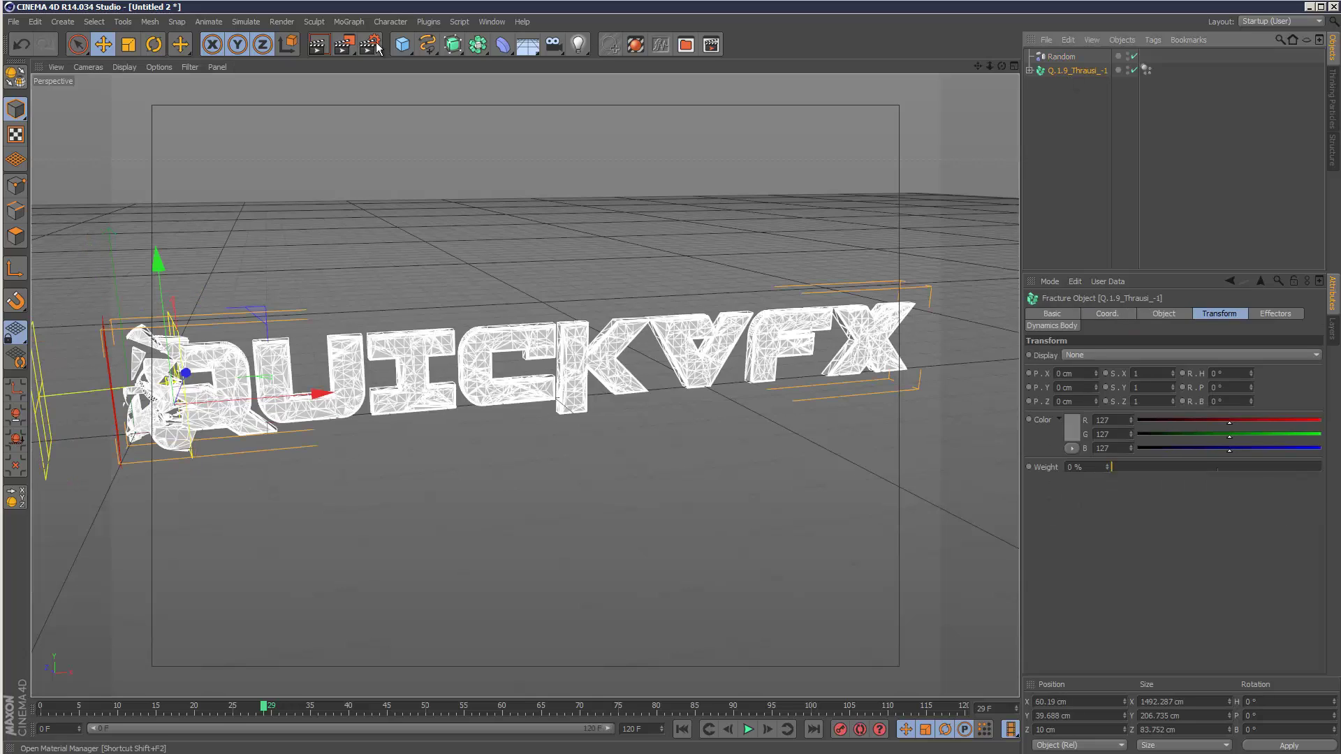
click(348, 22)
mouse_move(370, 46)
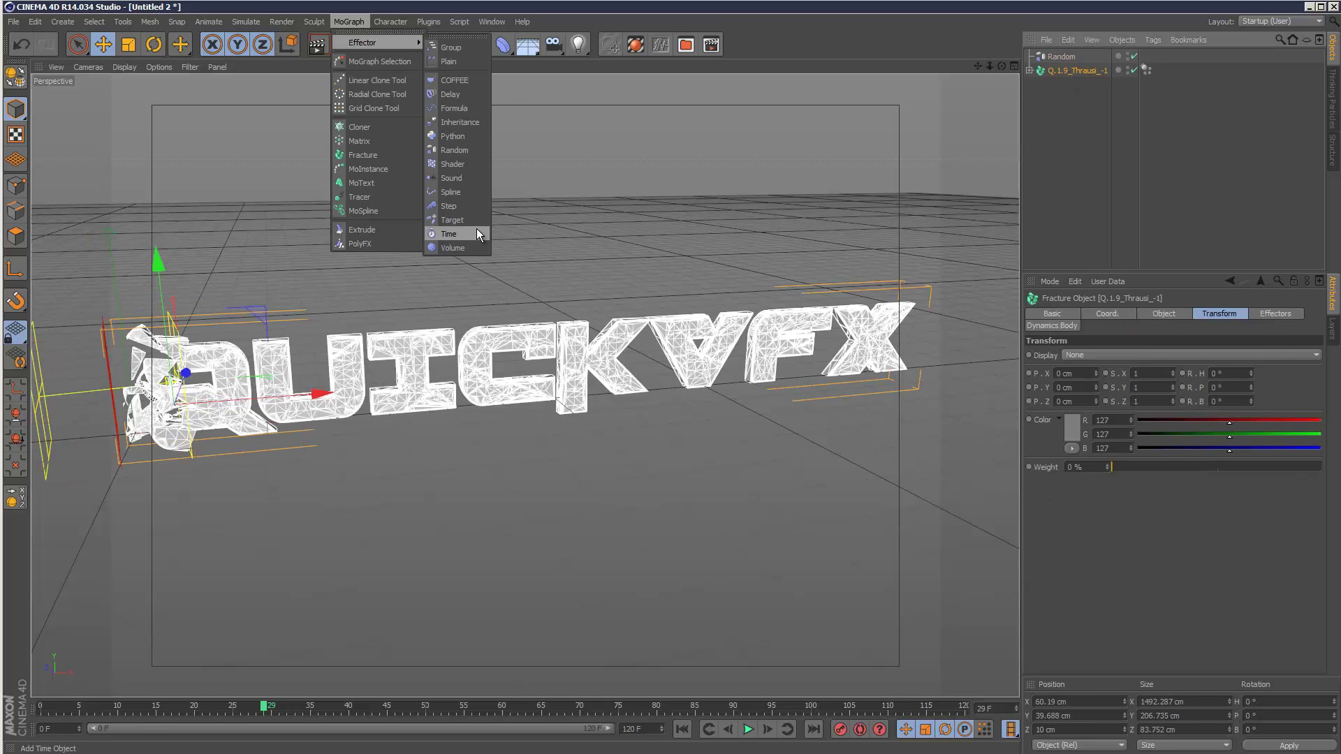
click(476, 229)
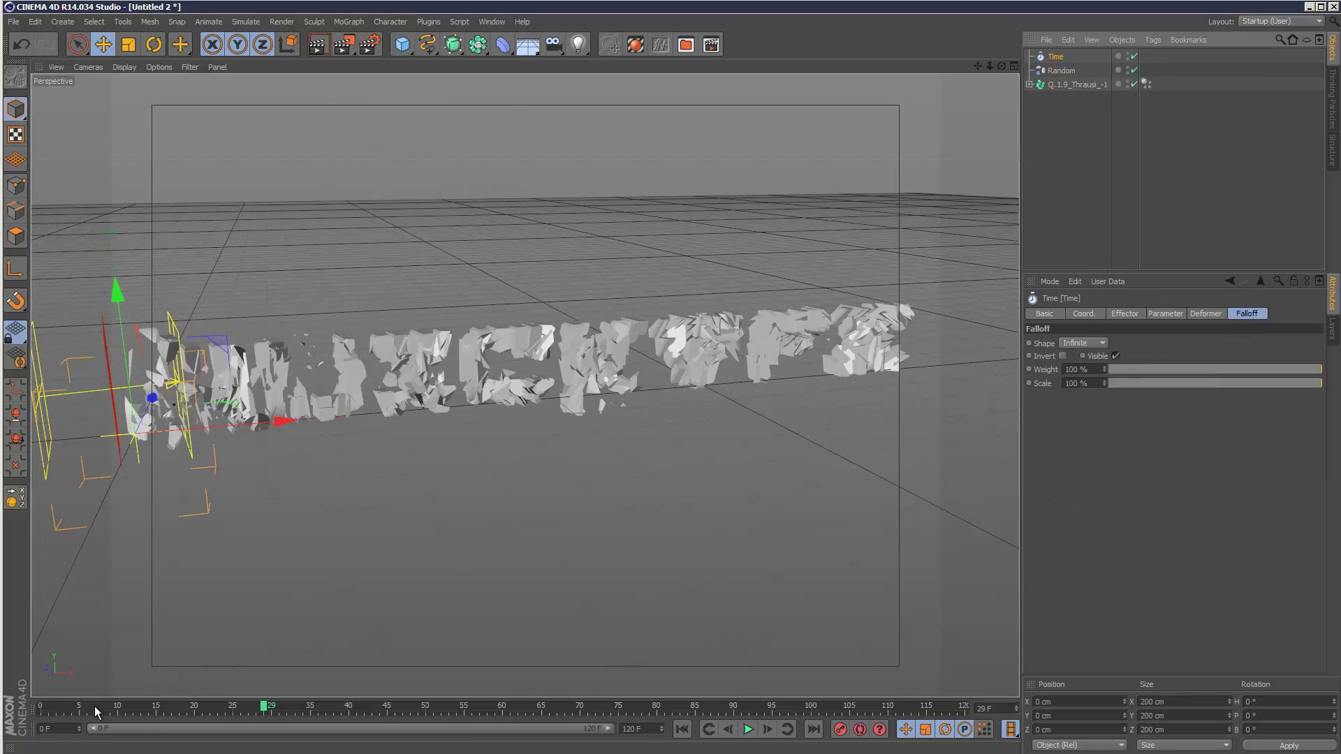
drag(133, 709, 42, 708)
Enable the Time effector's position with P 1 cm and R 3°, then play the animation
click(1125, 314)
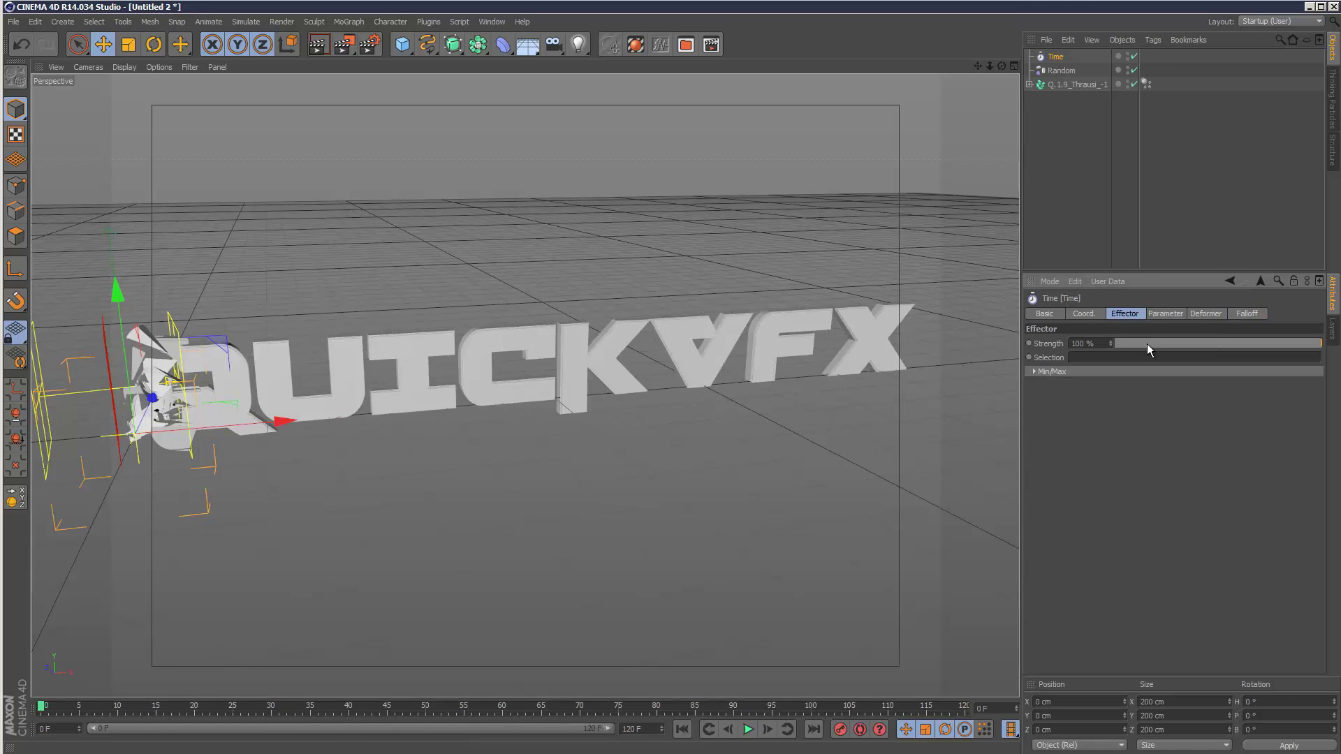
click(1164, 314)
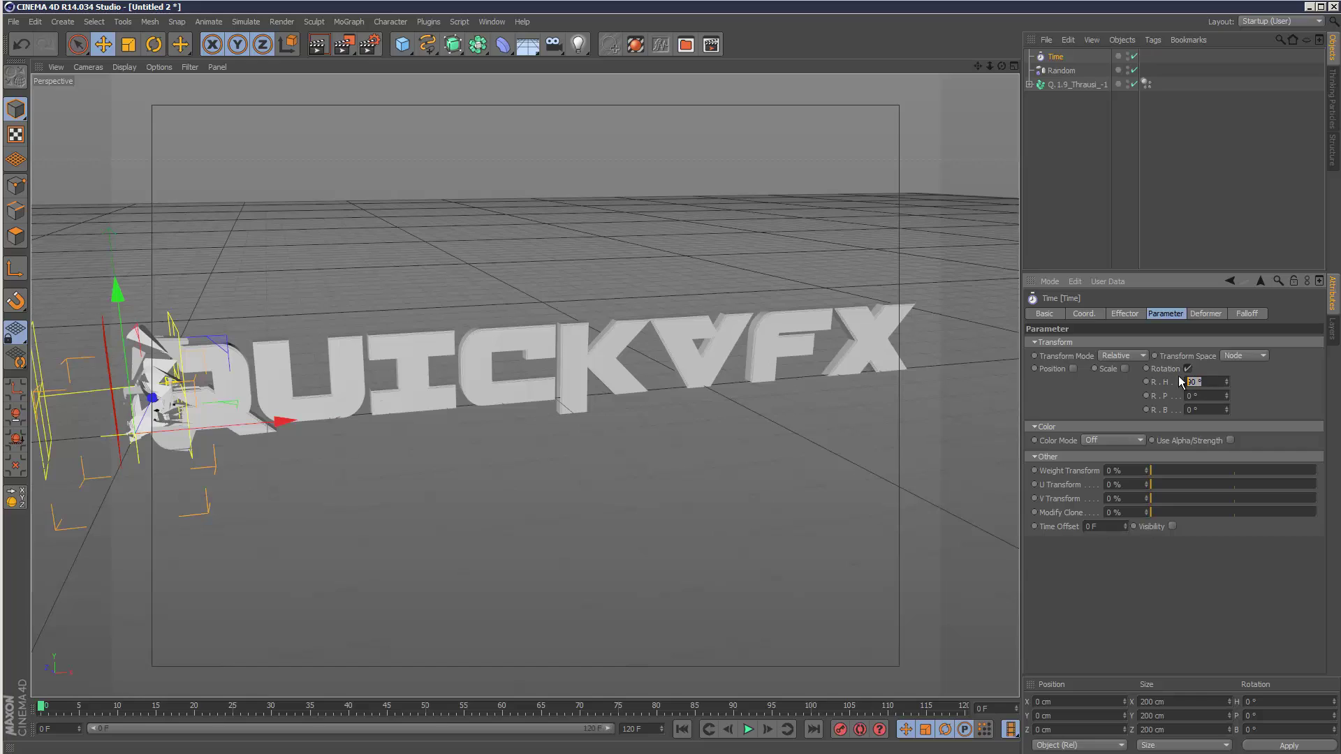
click(1074, 369)
click(1112, 407)
drag(43, 707, 169, 698)
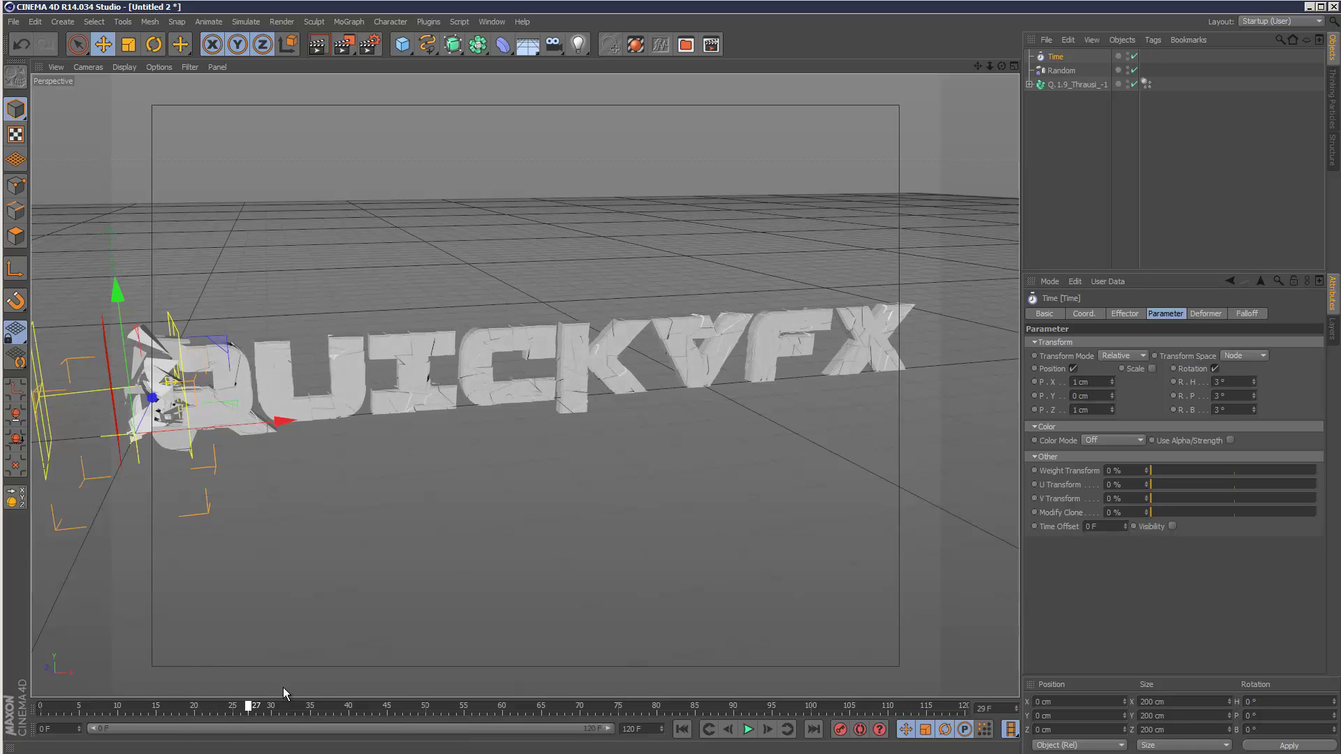
drag(292, 687, 41, 705)
click(747, 728)
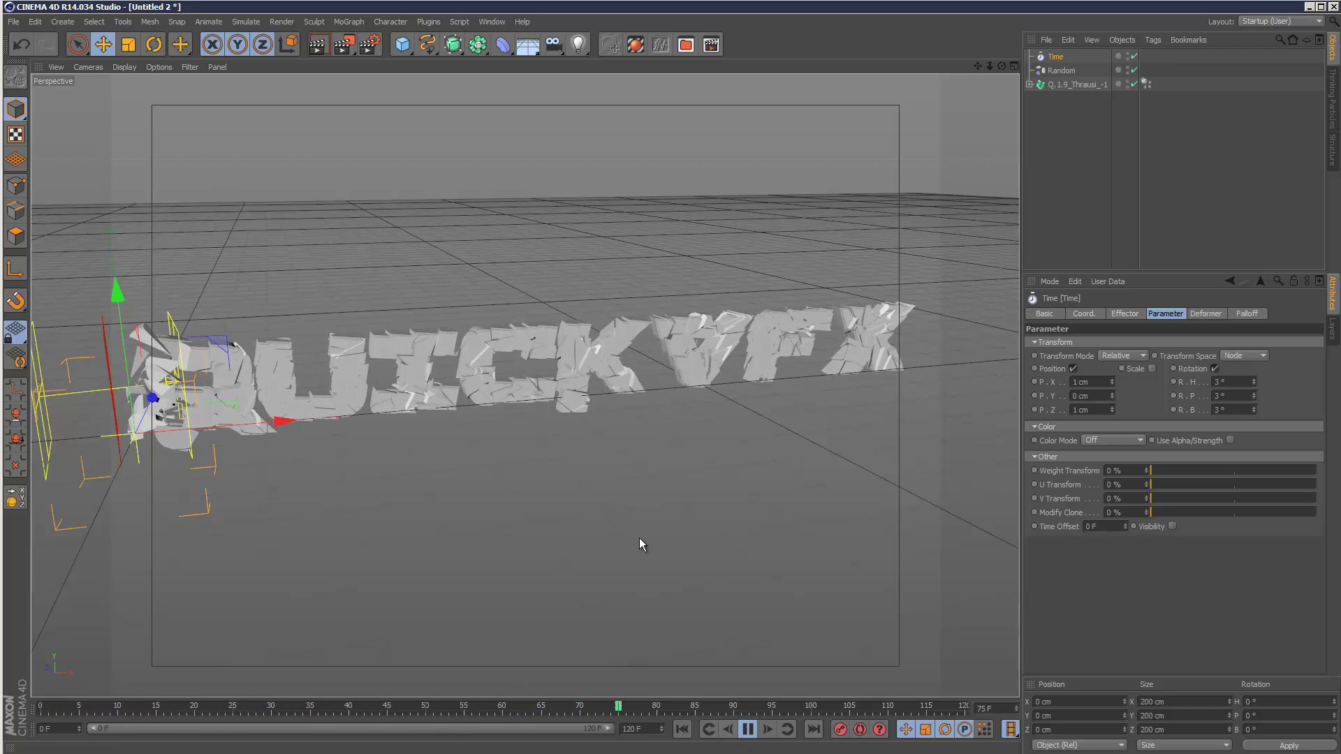
Shift the Random effector along X, pause playback and reselect the effector
drag(290, 421, 471, 414)
click(747, 729)
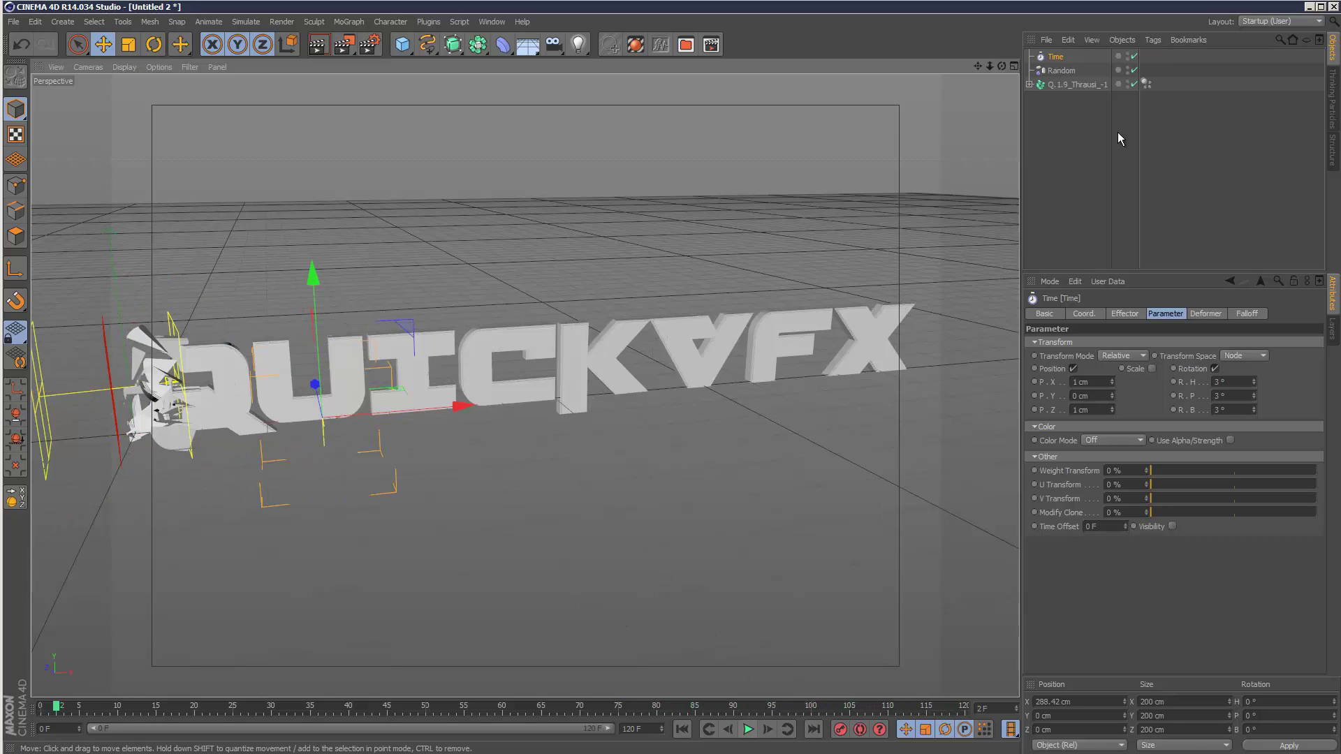
click(1061, 70)
drag(286, 376, 206, 381)
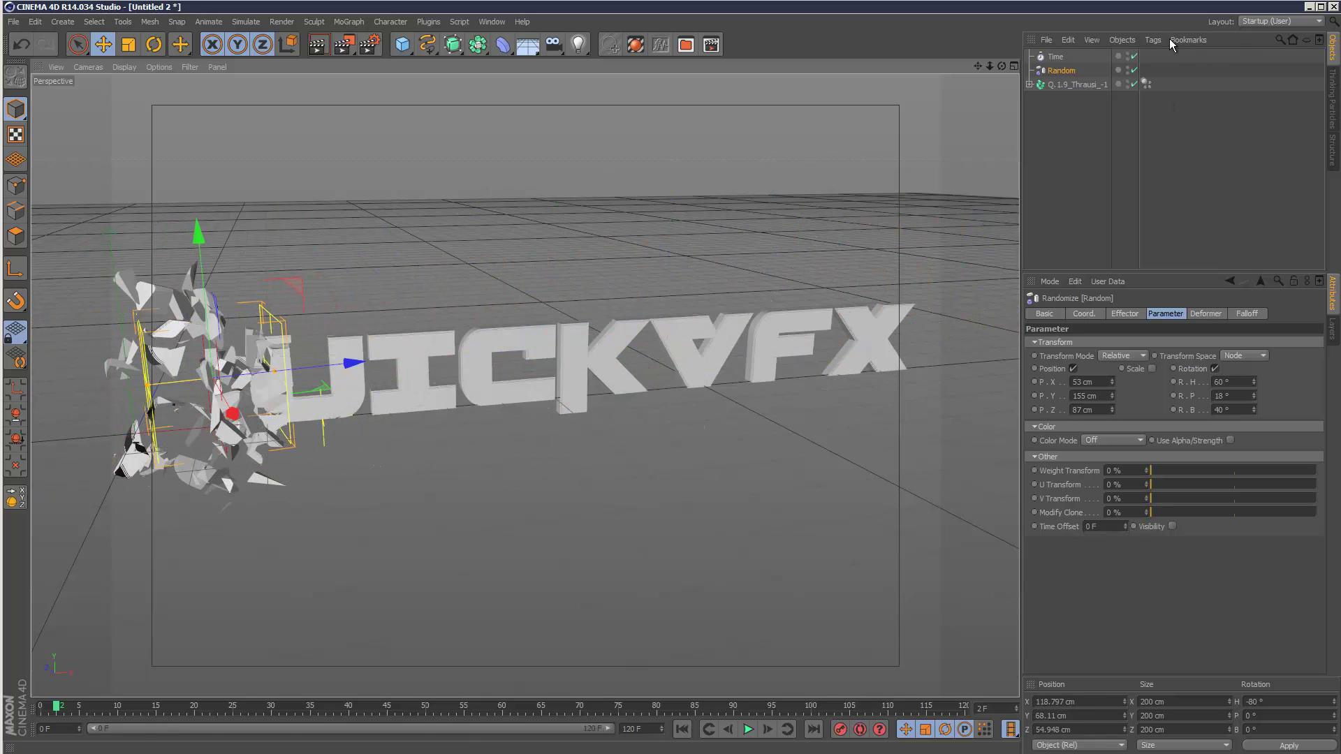
Give the Random effector a Sphere falloff scaled to 127%, positioned over the Q
click(1254, 314)
click(1085, 345)
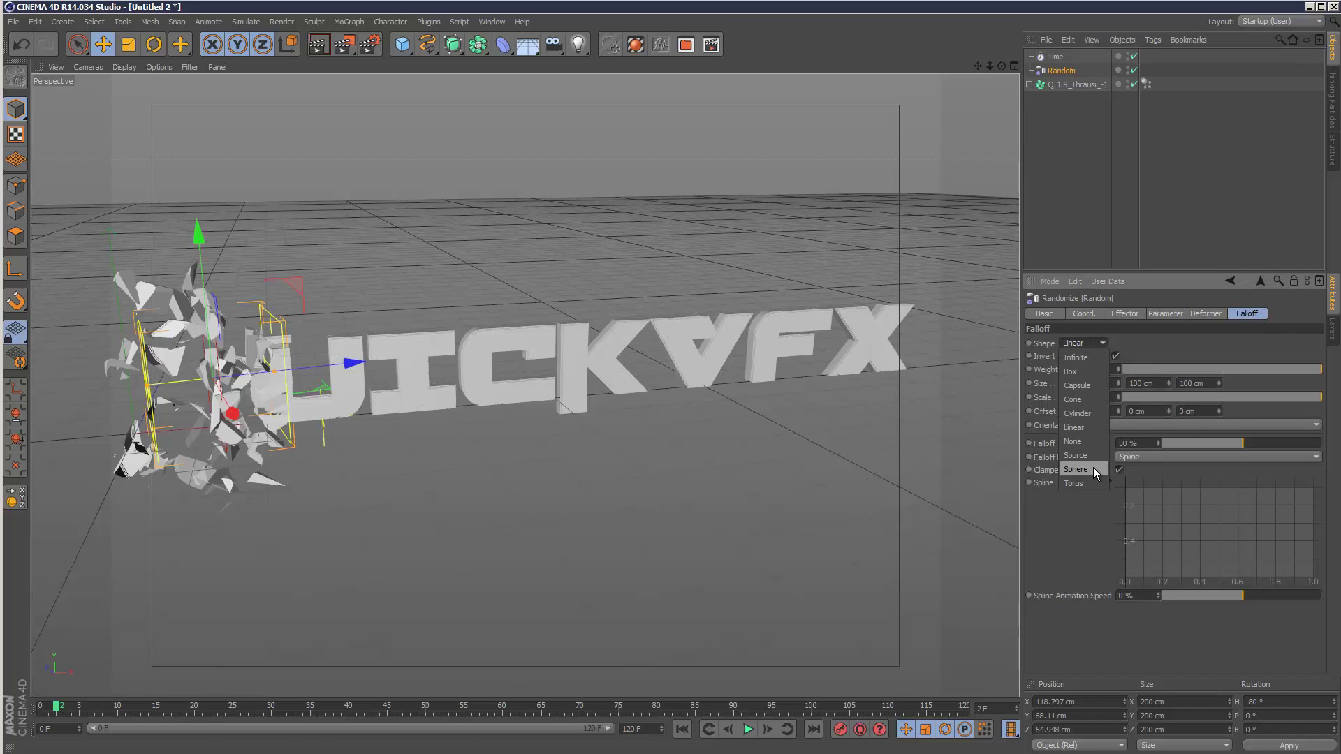
click(1092, 468)
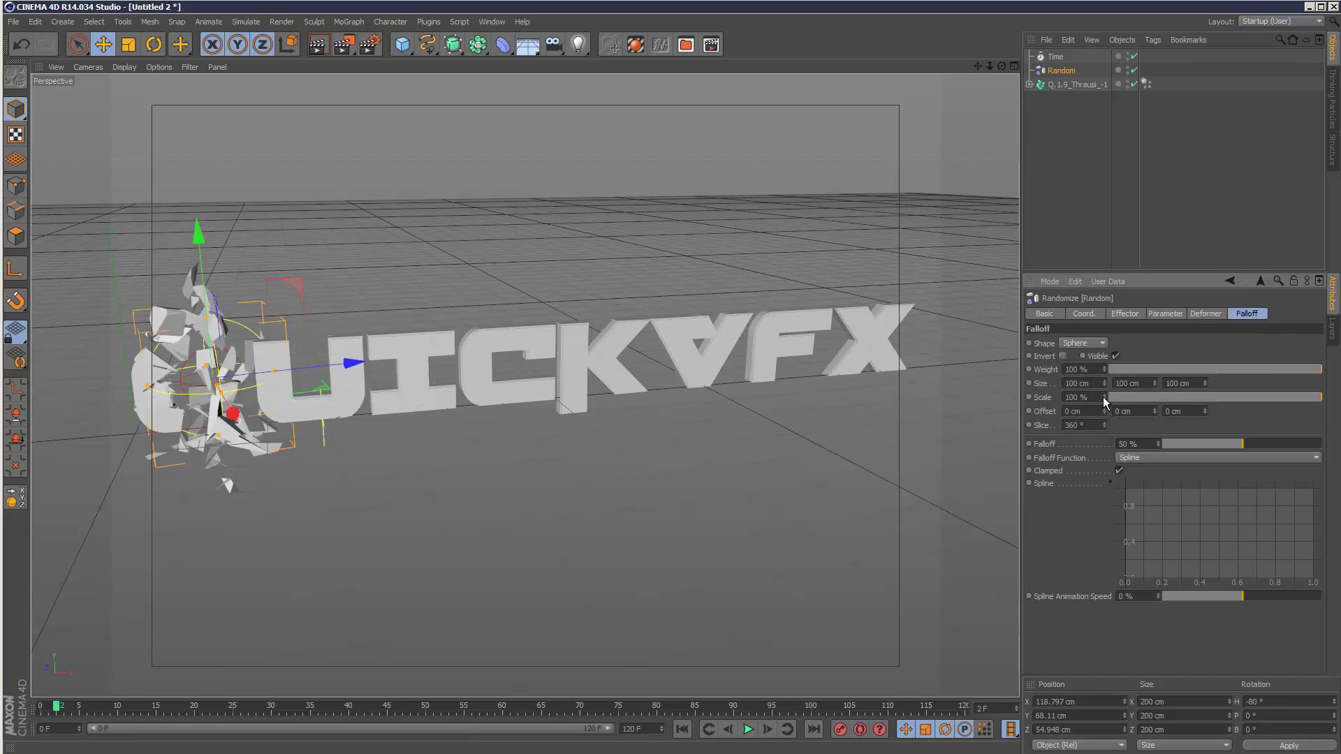
mouse_move(1103, 397)
mouse_down()
mouse_move(1101, 366)
mouse_move(1104, 397)
mouse_up()
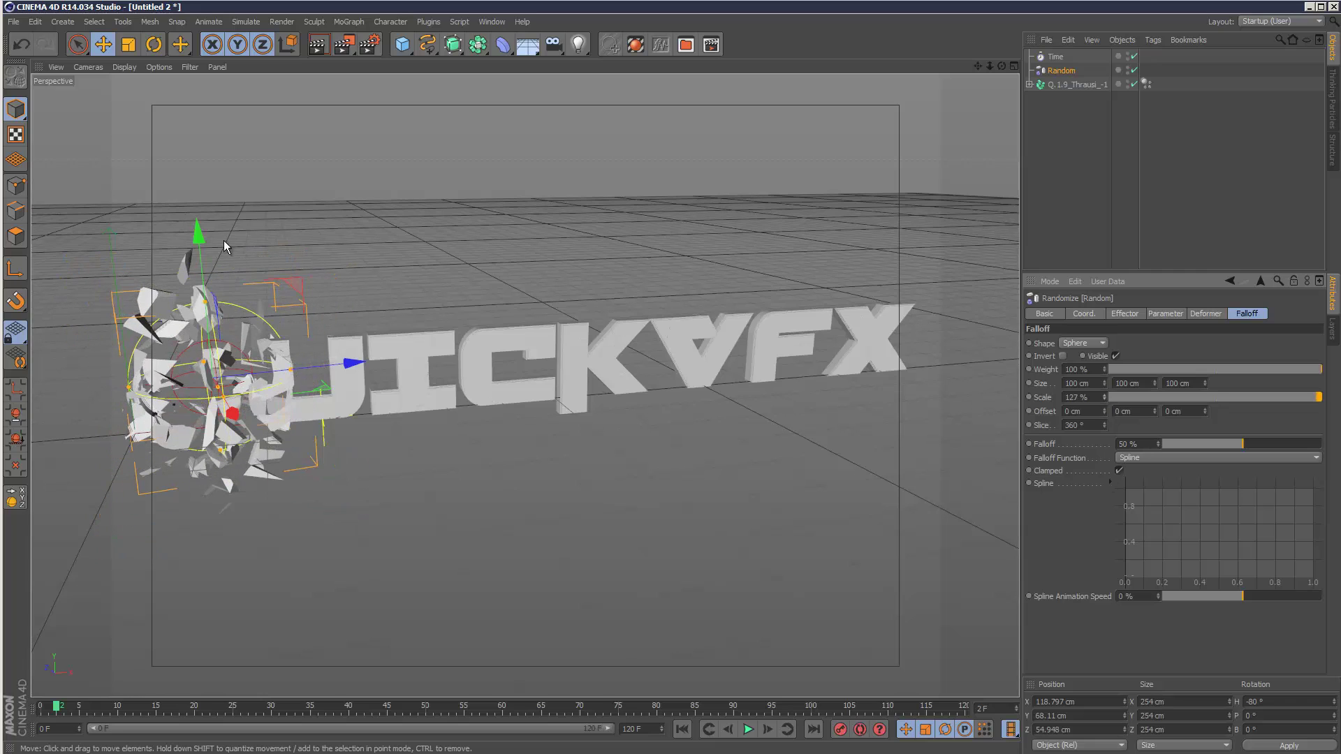
drag(207, 236, 217, 317)
drag(340, 433, 241, 436)
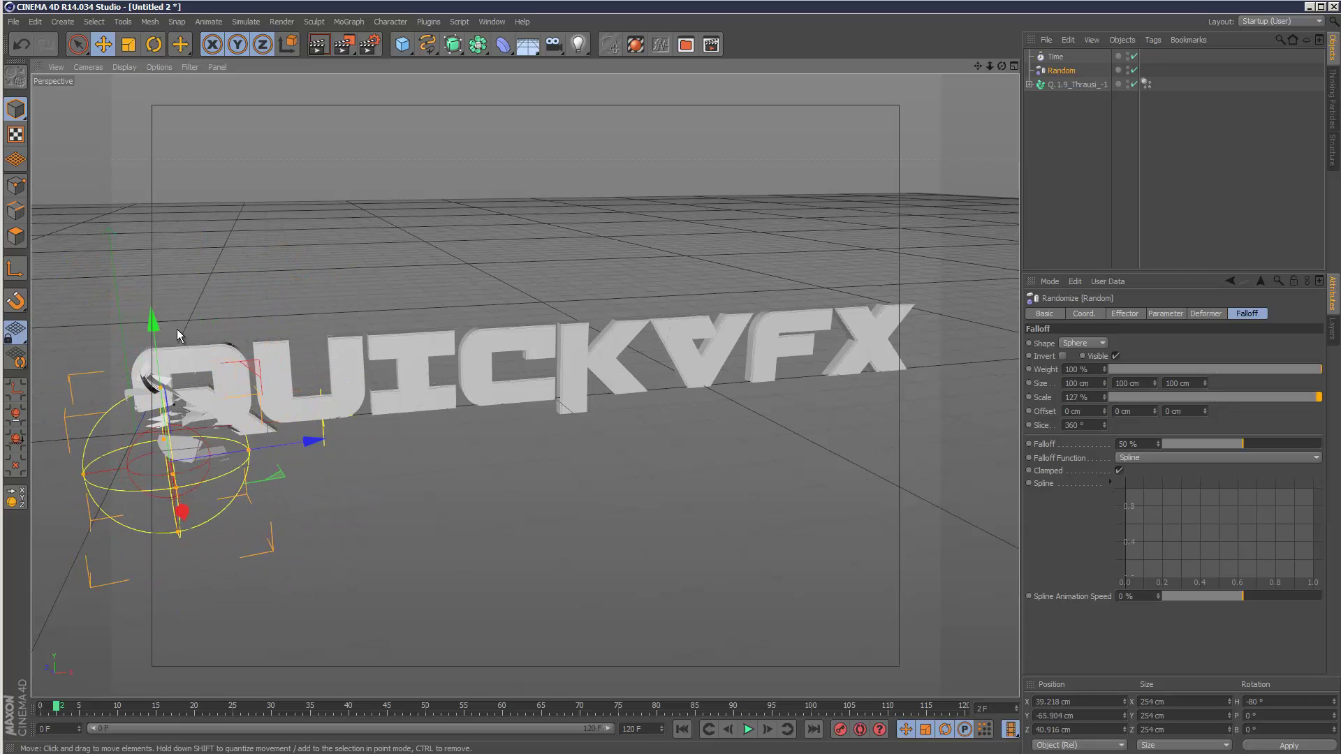
drag(174, 326, 153, 310)
Enable the fracture's Dynamics Body tag with the simulation stopped at frame 59
click(471, 553)
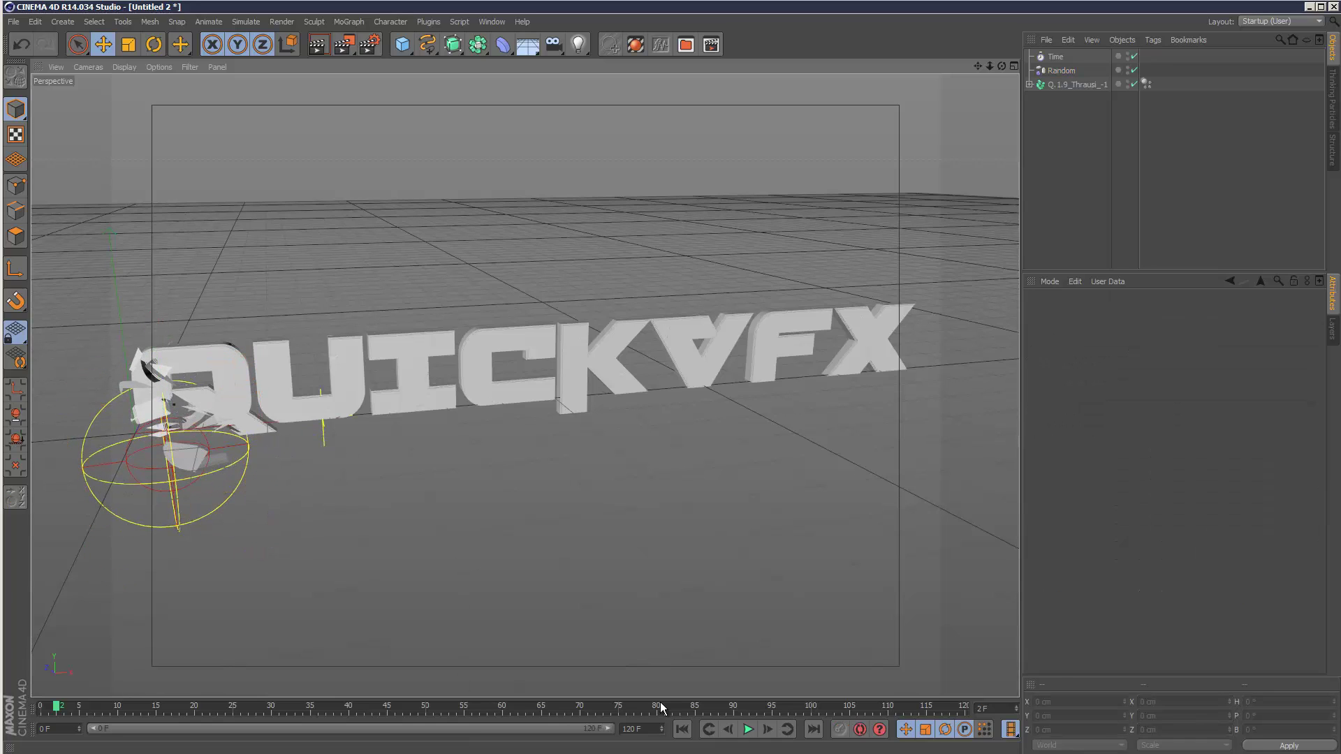
click(682, 732)
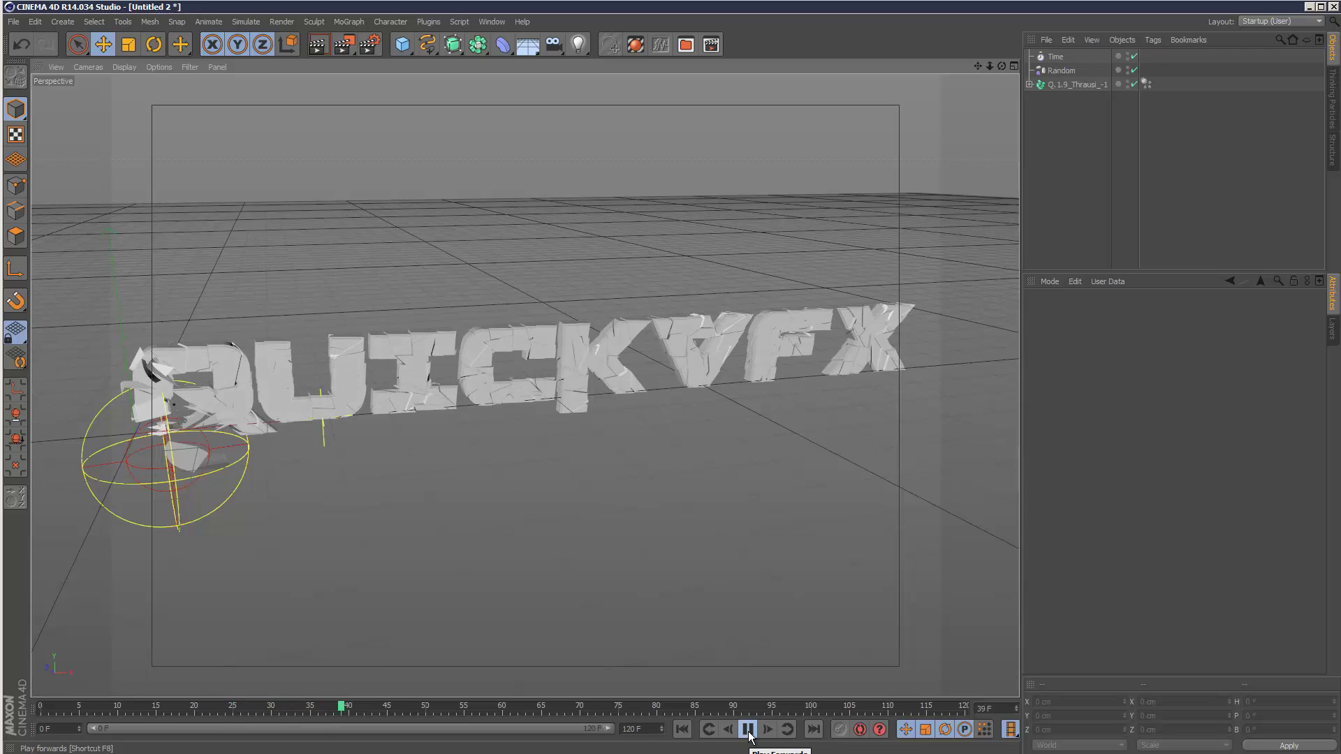
click(747, 730)
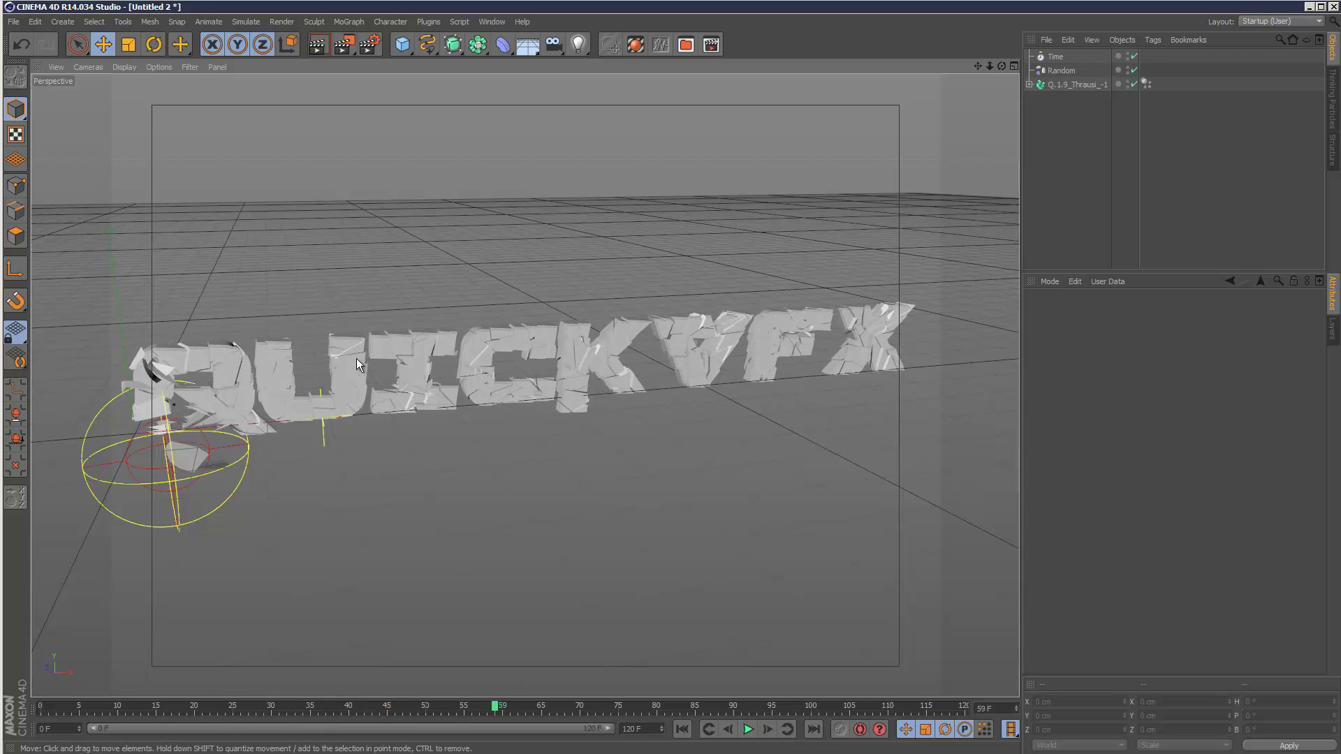
click(1146, 84)
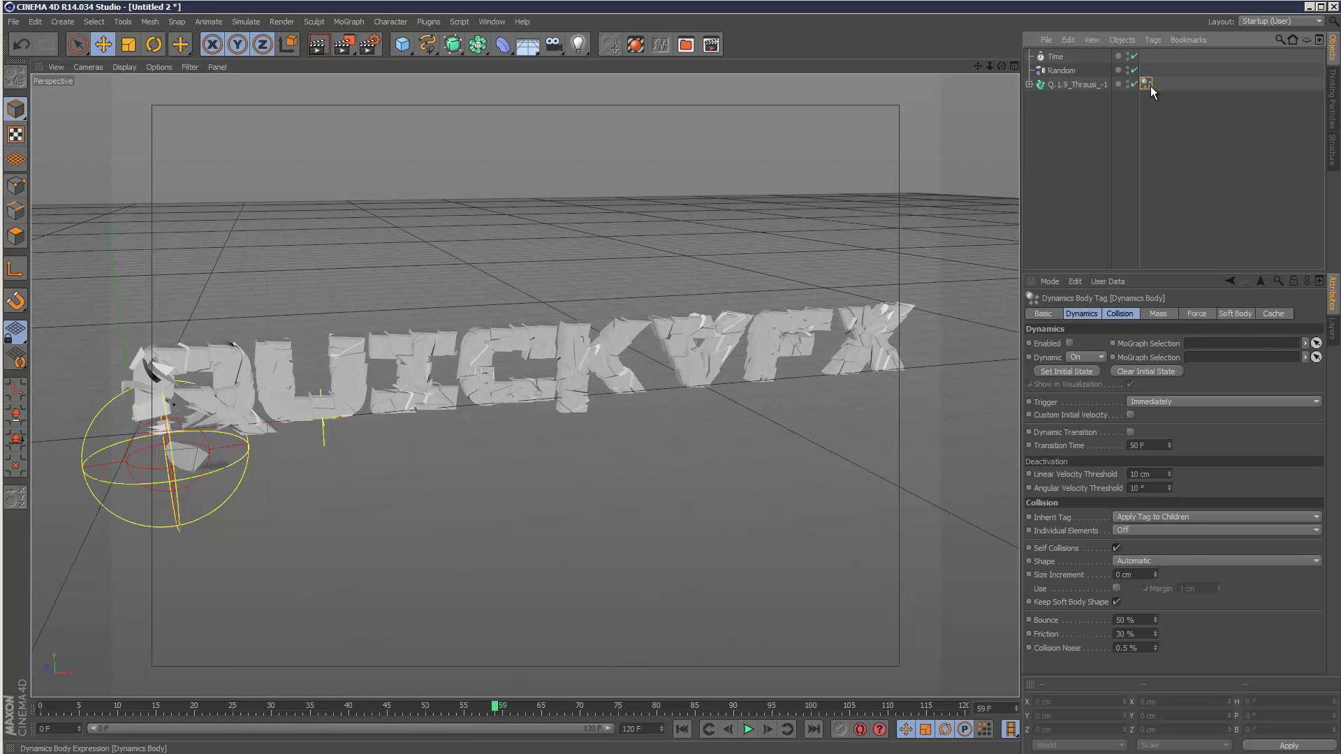
click(1068, 343)
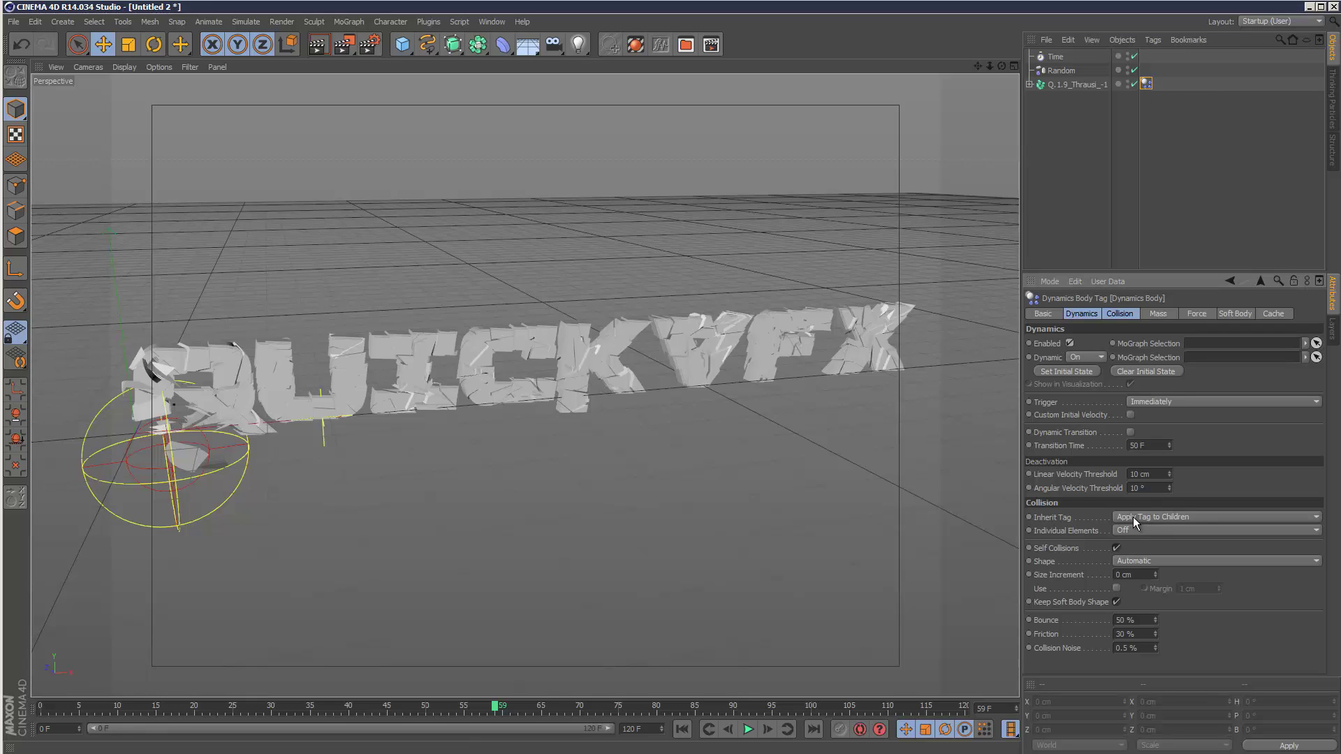
click(1175, 529)
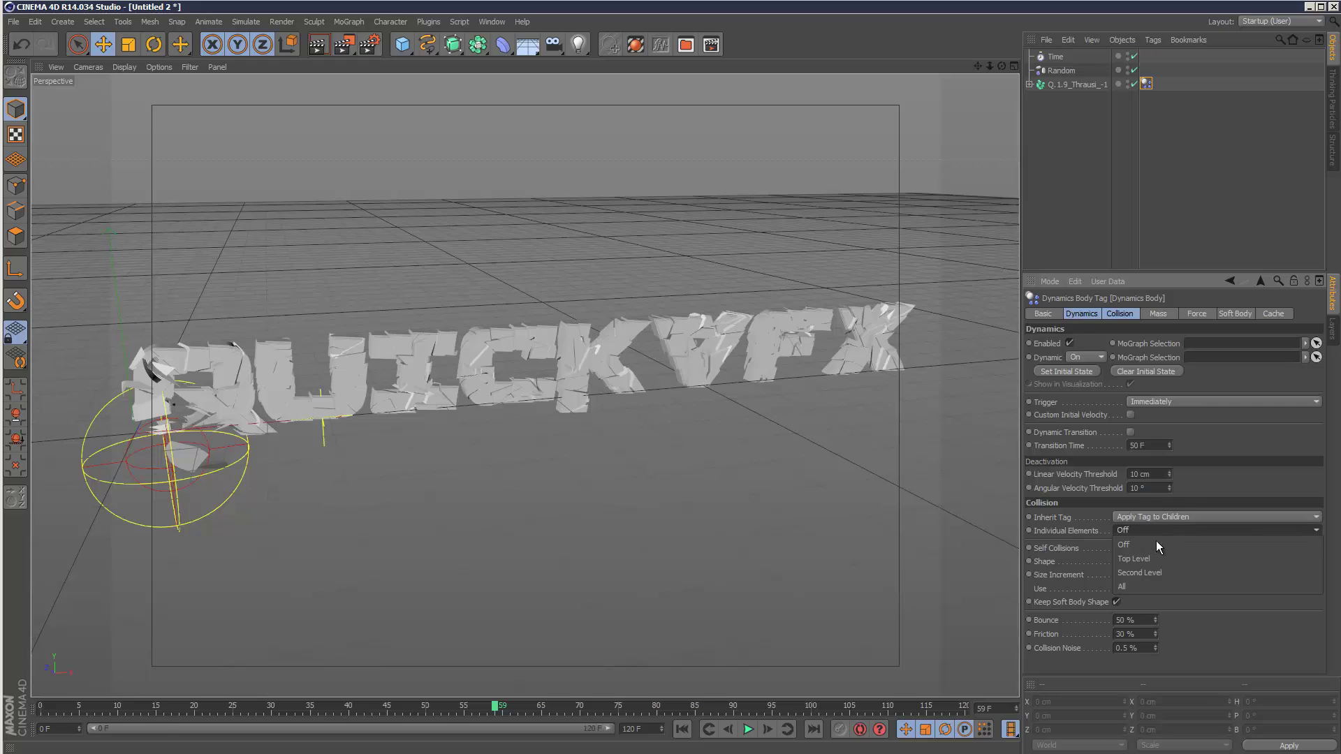
Set Individual Elements to All and the project's dynamics Gravity to 0 cm
click(1158, 584)
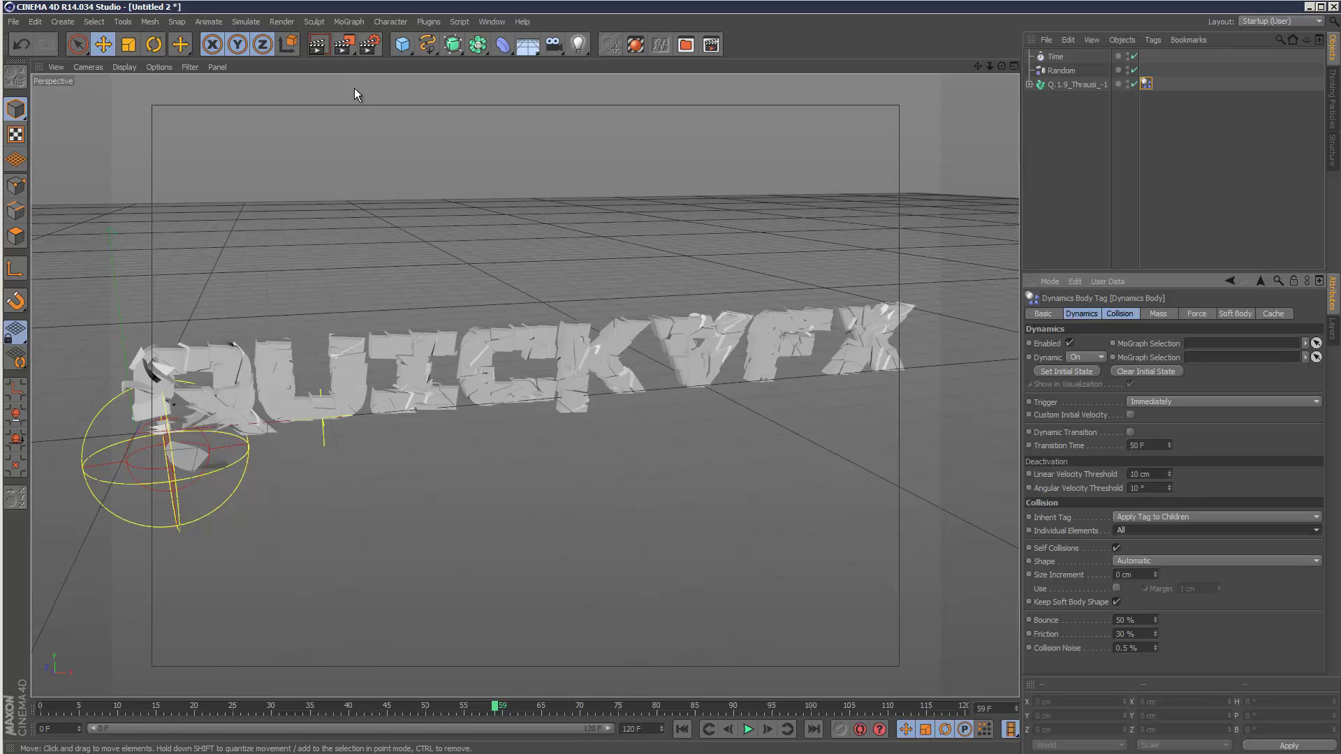
click(36, 22)
click(84, 198)
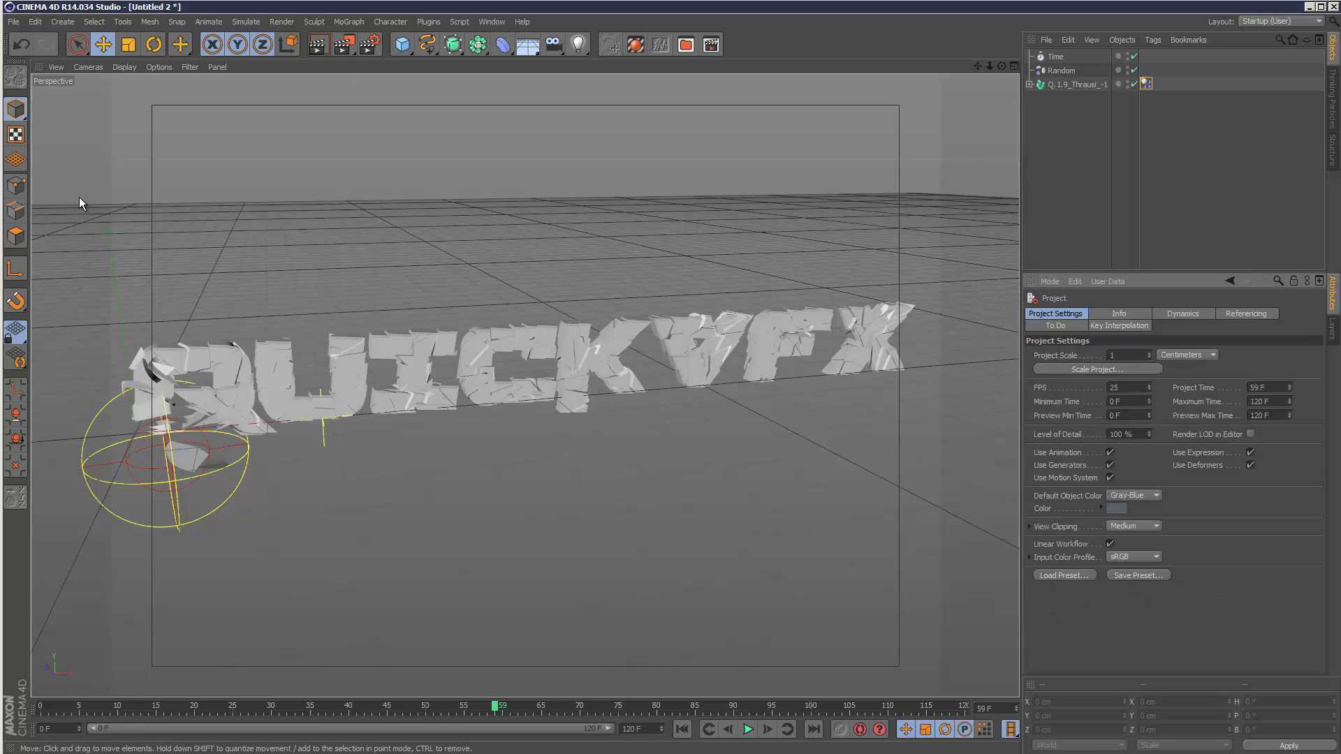
click(1180, 315)
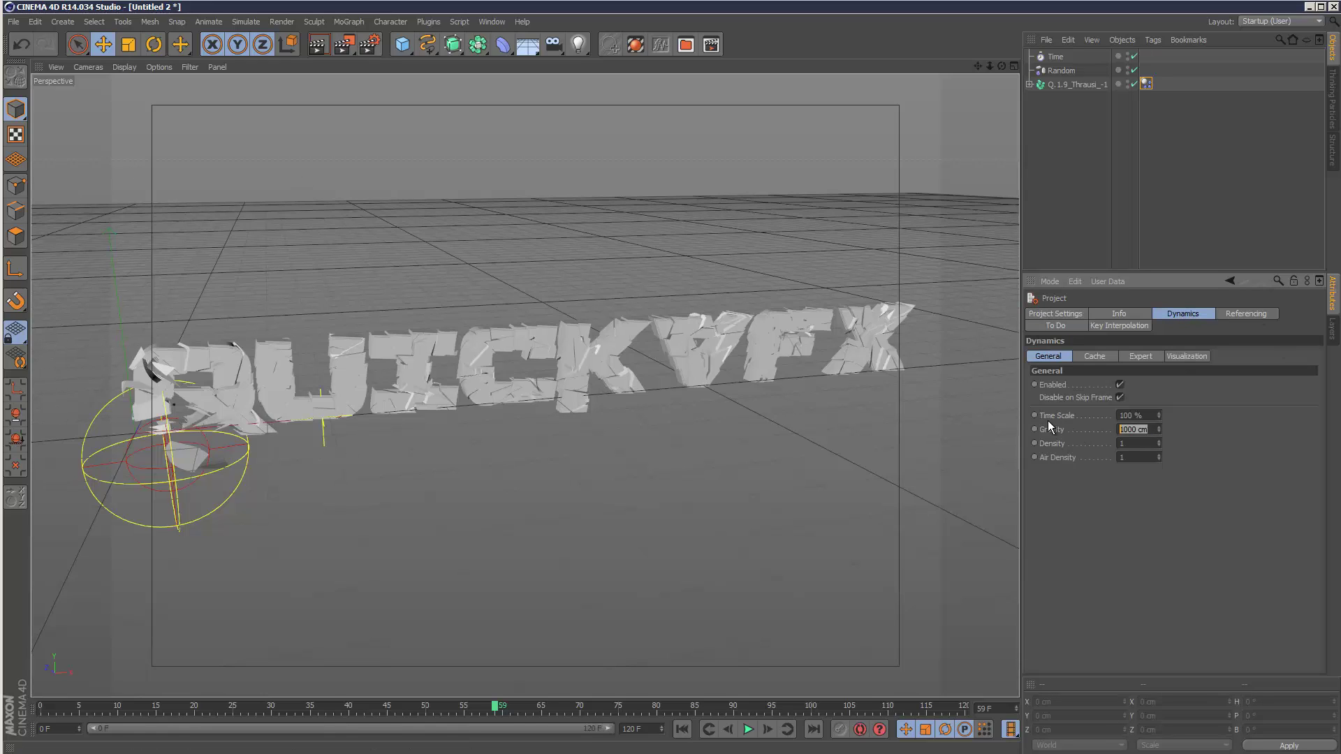
text(0)
key(Return)
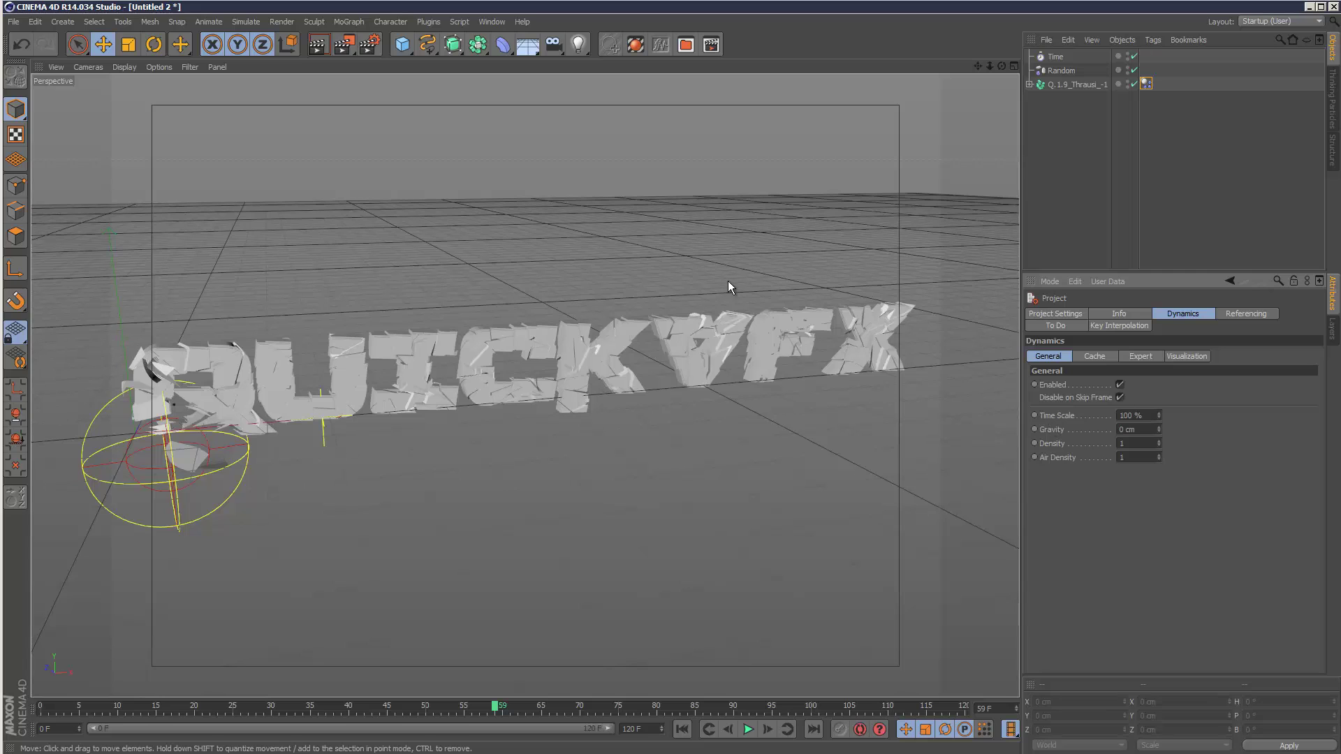
Play the zero-gravity simulation from the start, then stop and rewind to frame 0
click(681, 730)
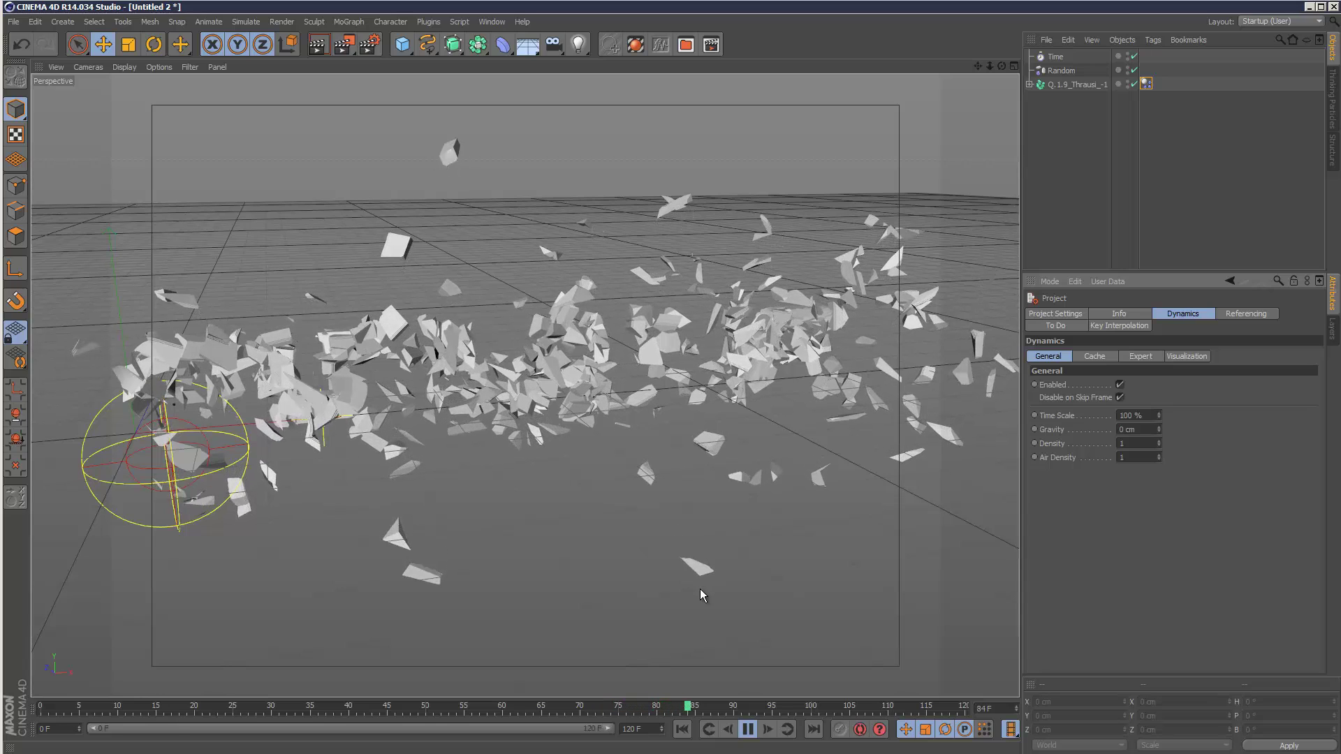
click(747, 728)
click(682, 729)
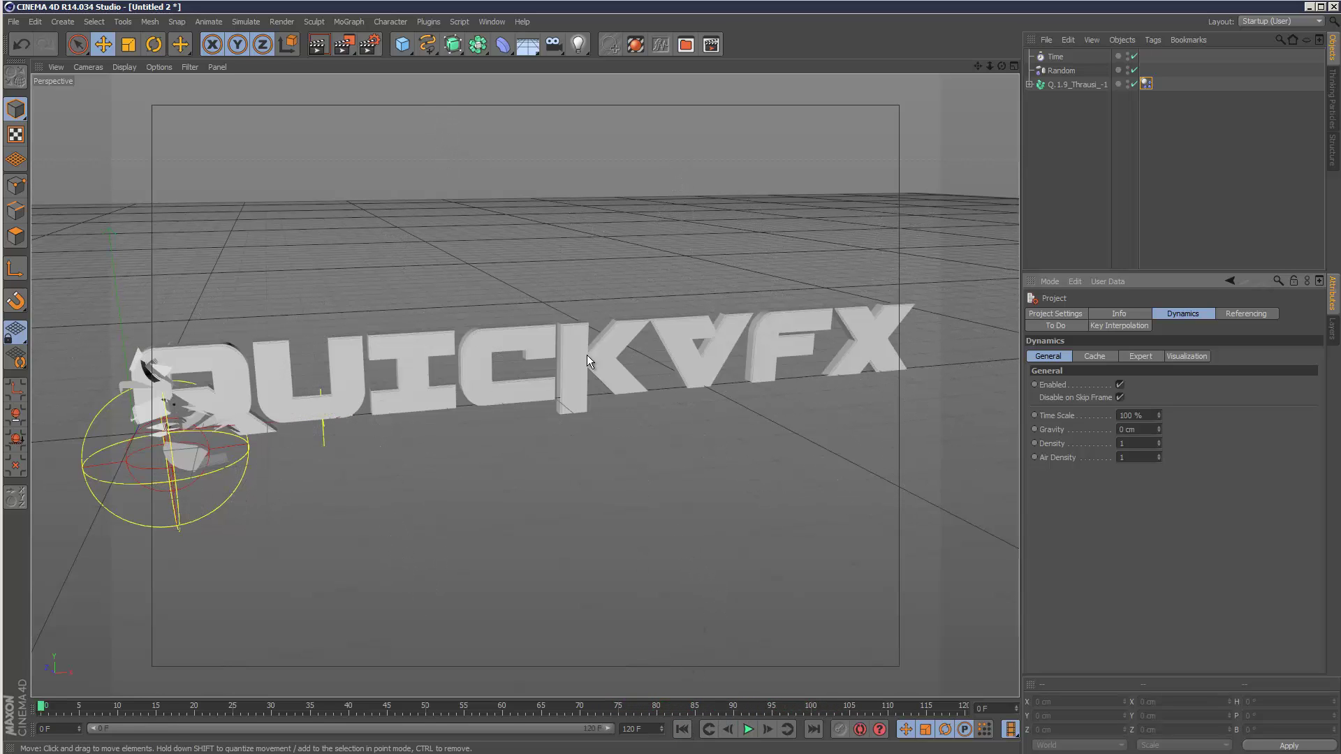
Select the text's Dynamics Body tag and review its Mass, Force, Soft Body and Cache settings
click(1079, 85)
click(1145, 84)
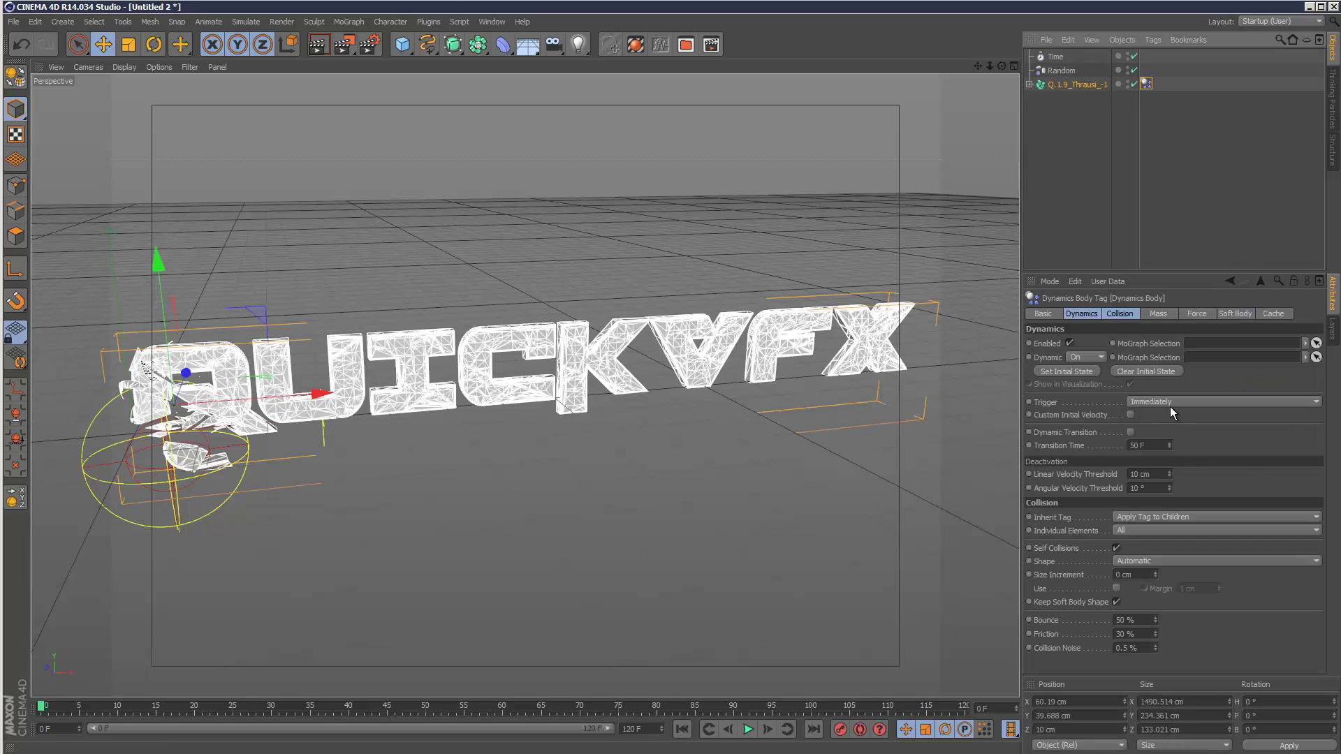
click(1175, 314)
click(1198, 315)
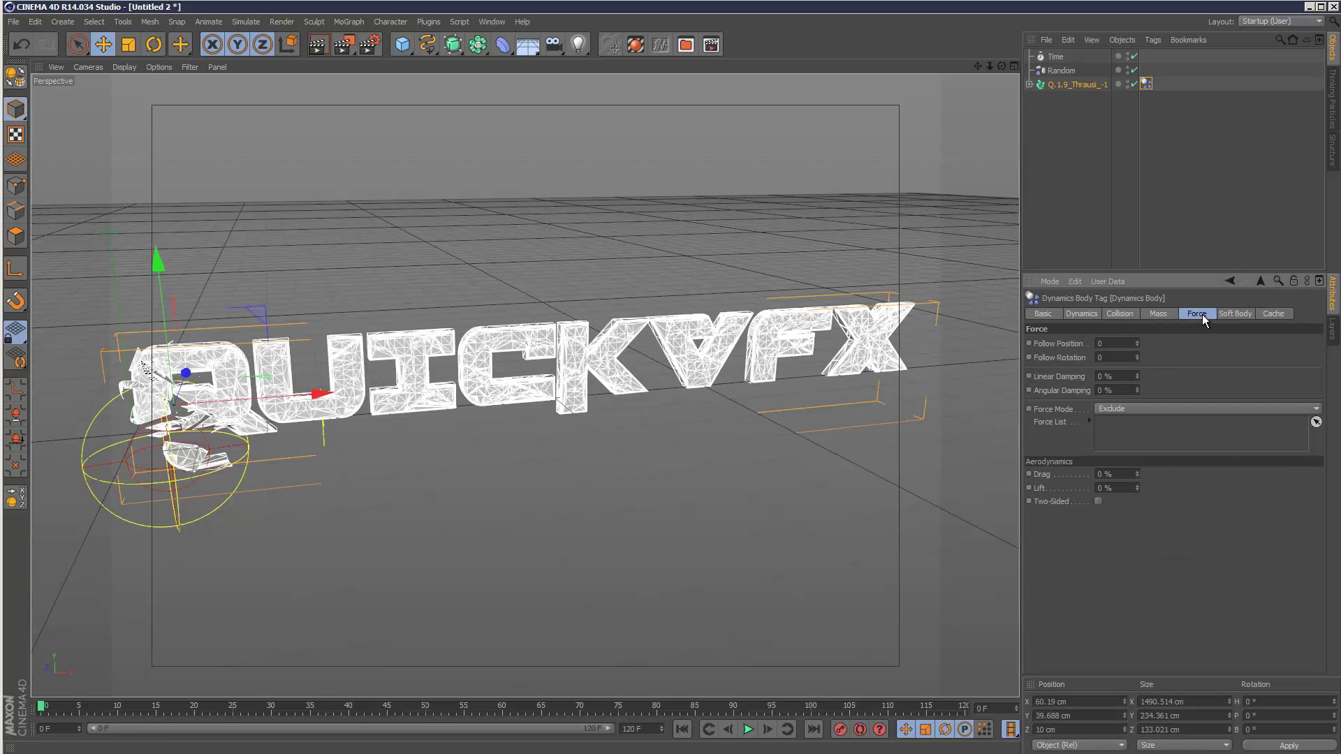
click(1234, 313)
click(1261, 313)
click(1082, 313)
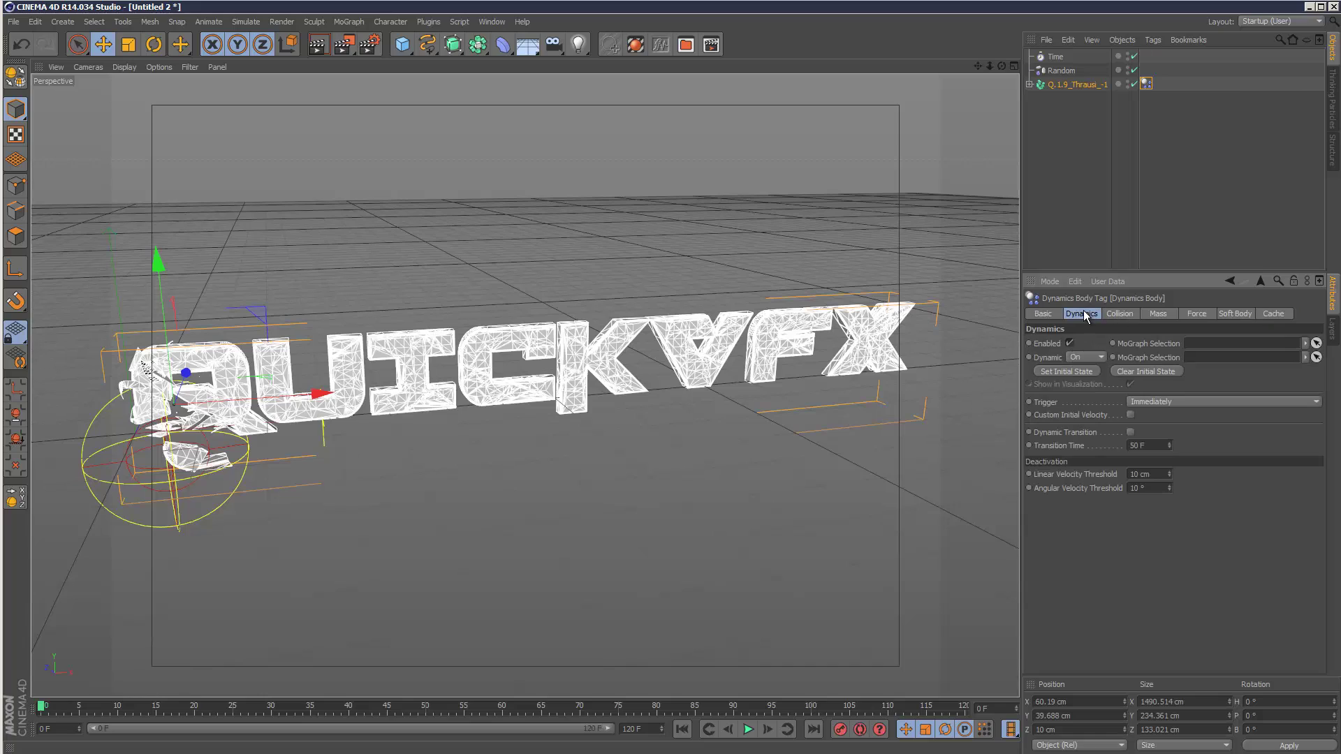
In the Collision tab, set Friction to 90% alongside the Collision Noise value
click(1121, 314)
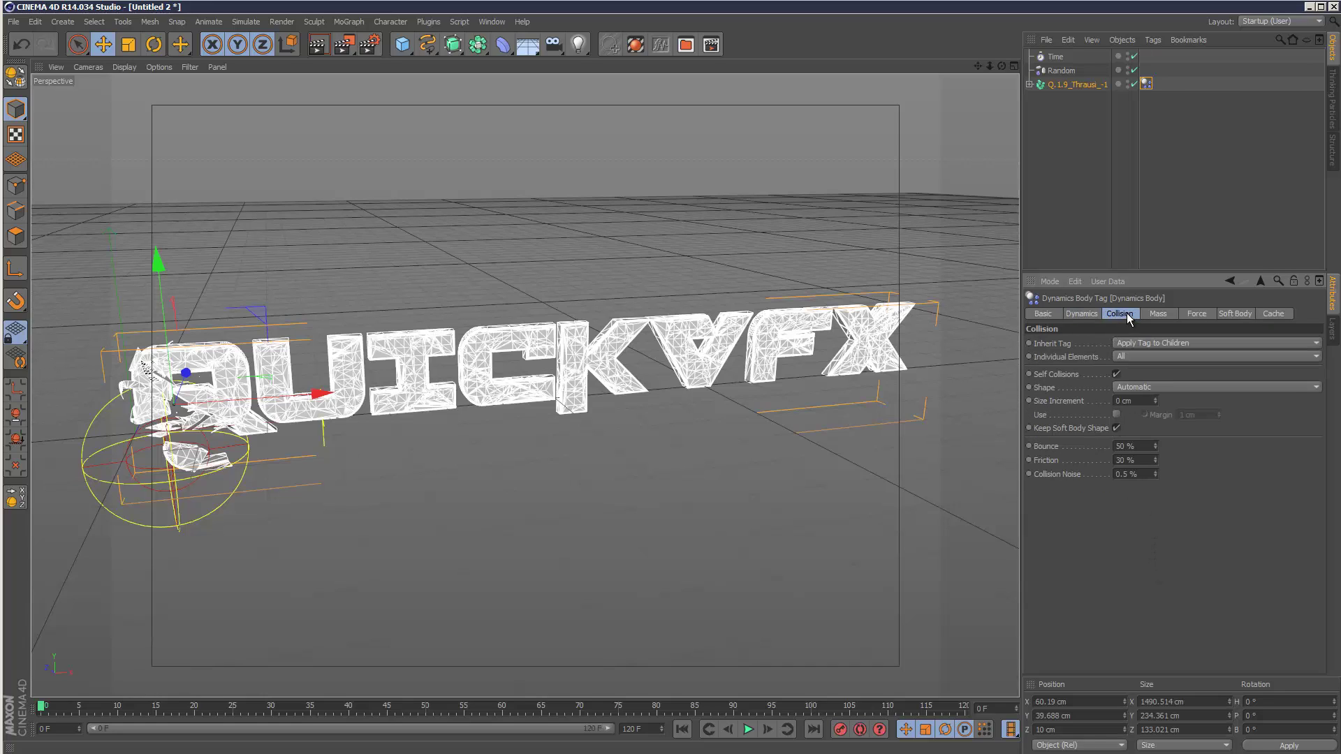
drag(1123, 474, 1152, 474)
drag(1109, 462, 1138, 461)
text(90)
Preview the shatter, rewind to frame 0 and reselect the Dynamics Body tag
click(746, 730)
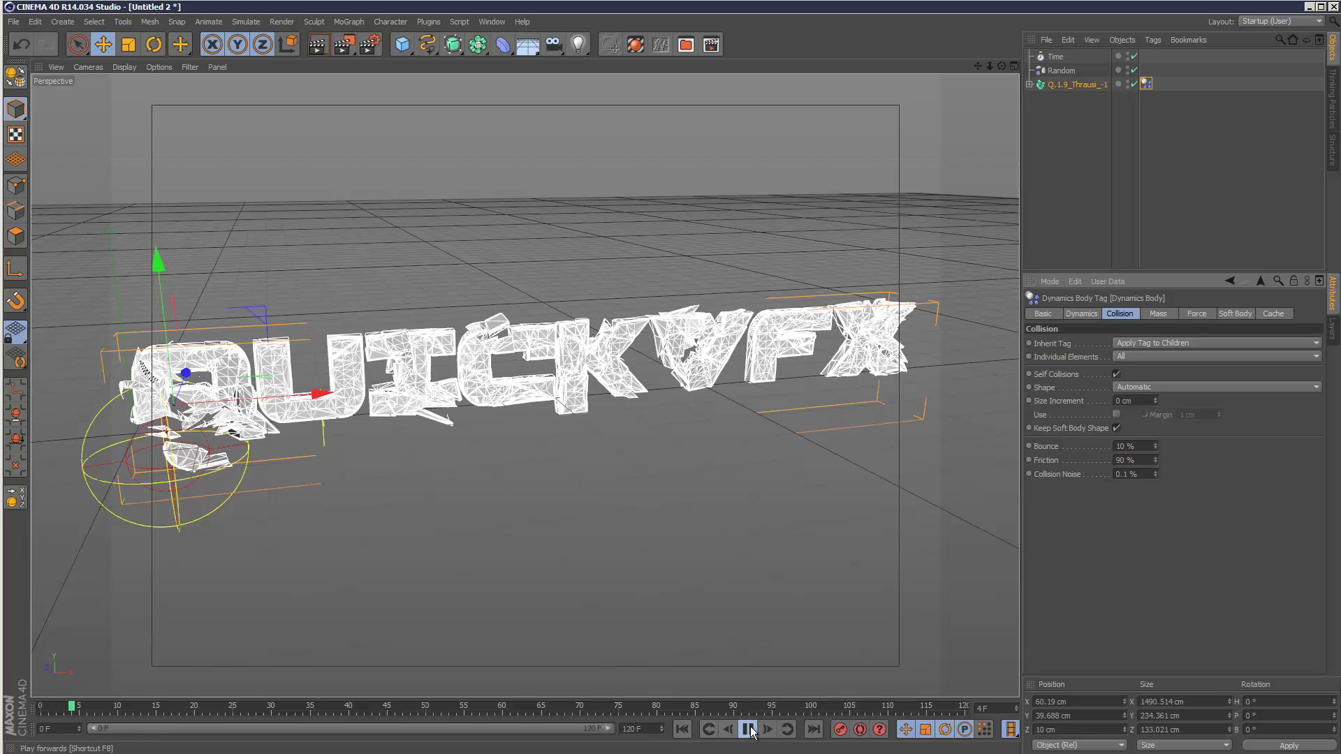
click(757, 545)
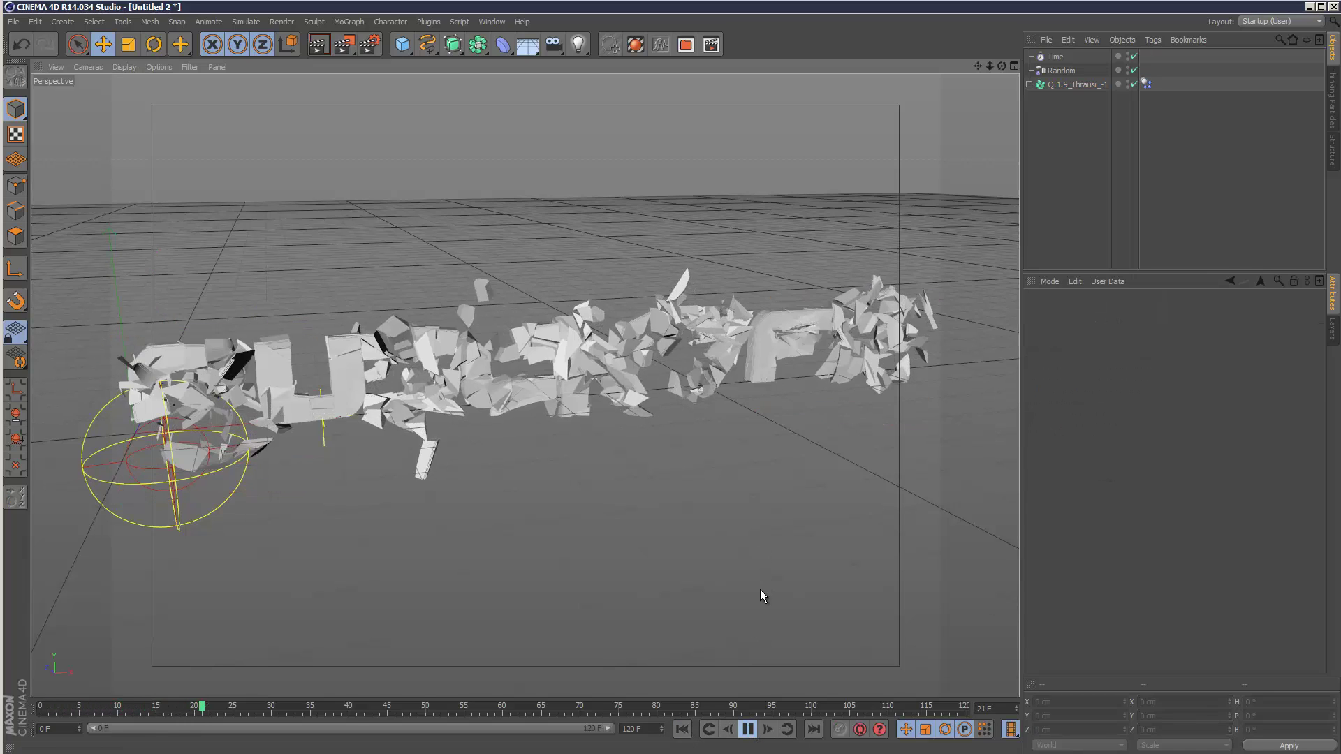
click(747, 729)
click(681, 729)
click(1100, 86)
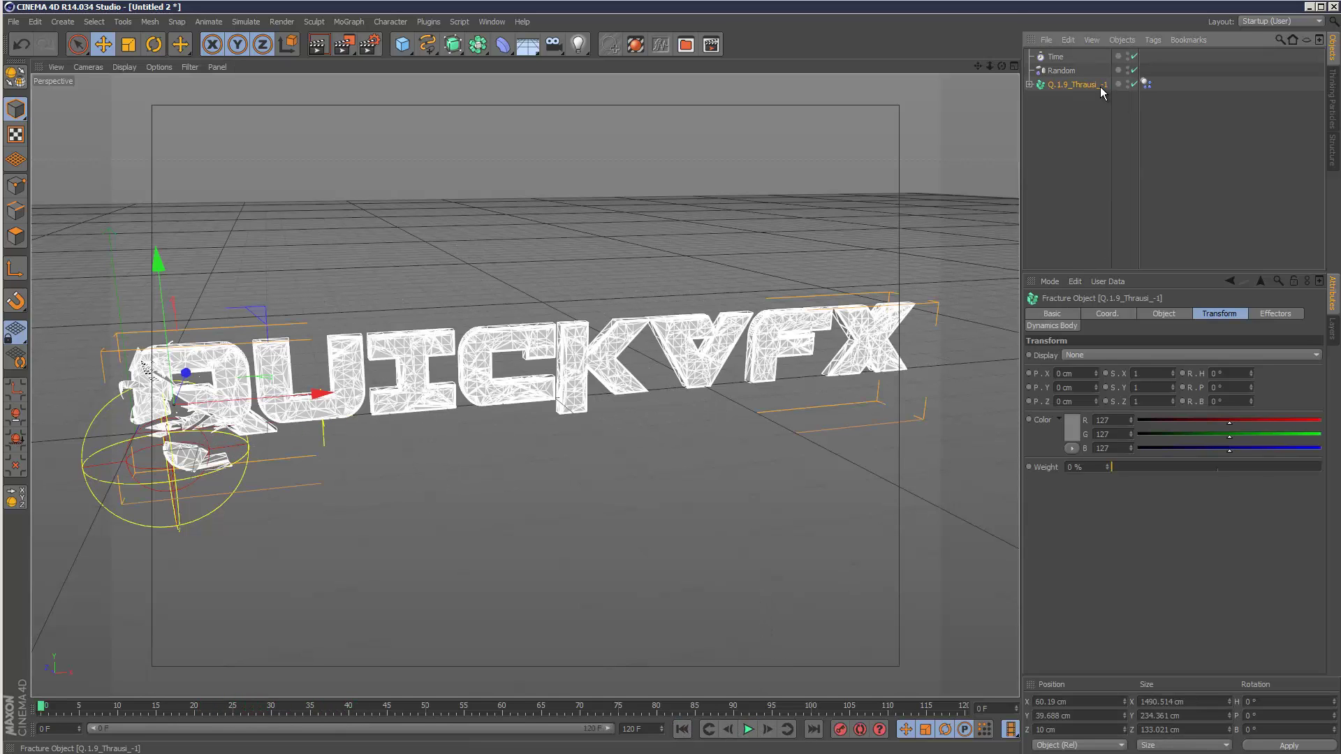
click(1145, 84)
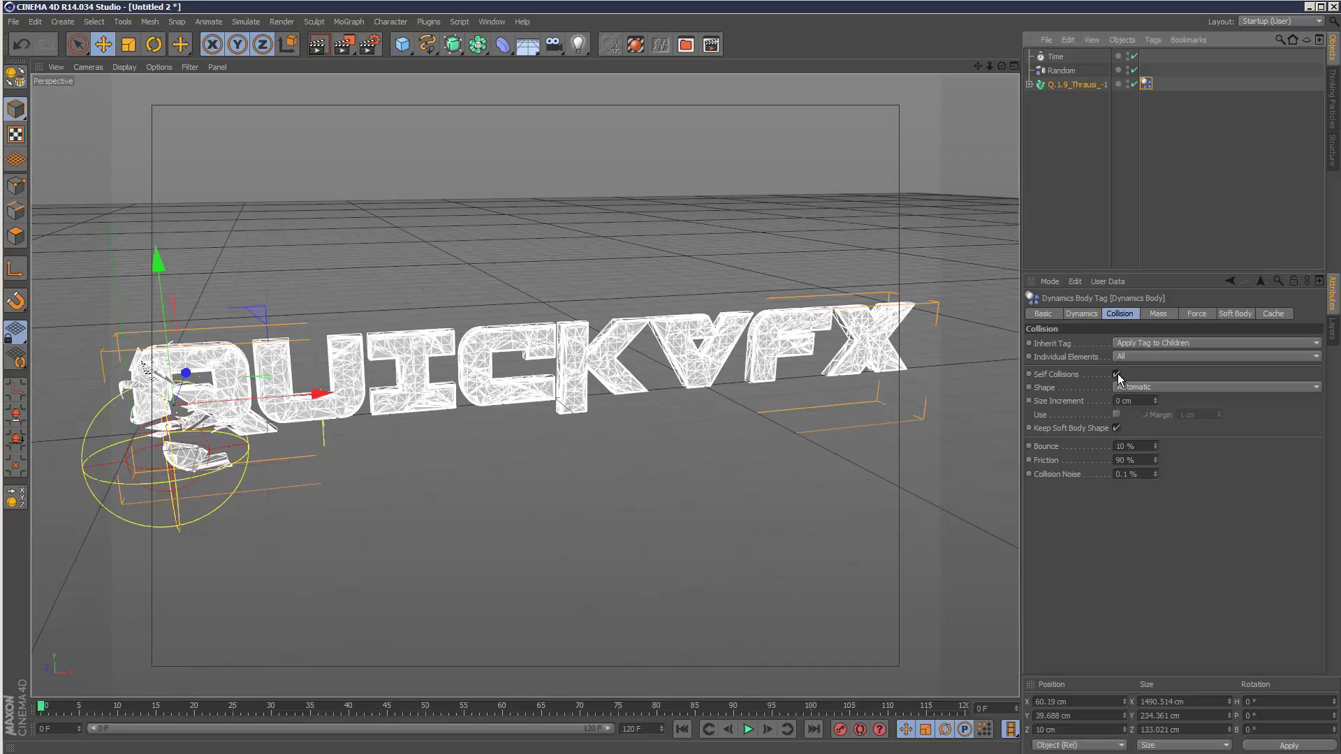
Set the aerodynamic Drag to 99%, preview the simulation and render the frame
click(1180, 313)
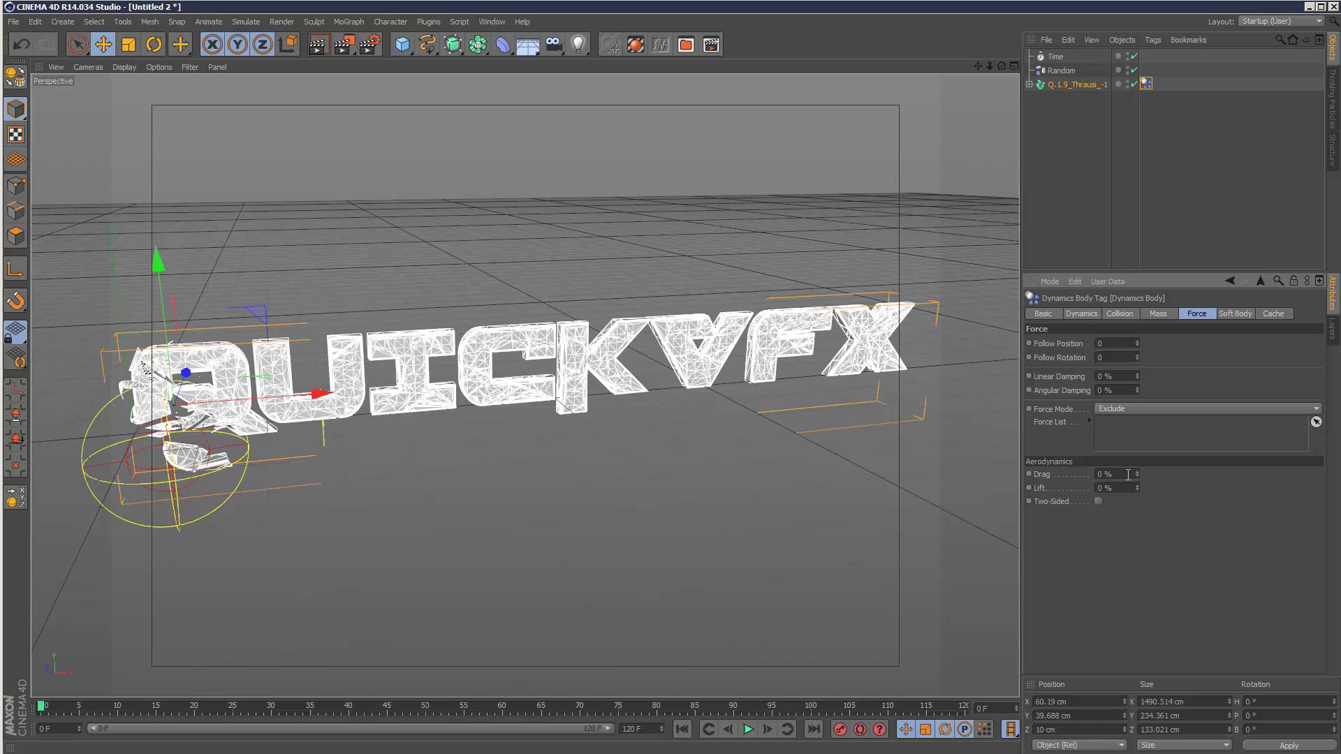
key(Return)
click(748, 729)
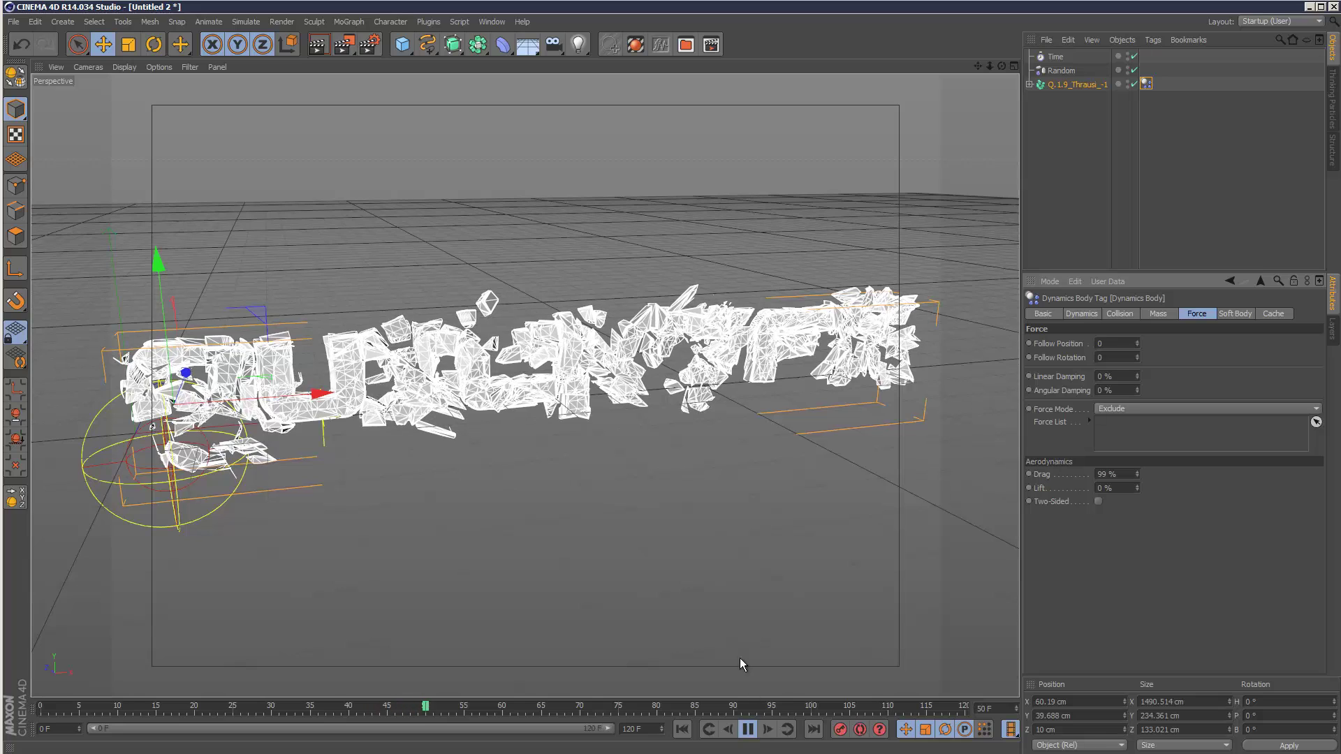
click(747, 729)
click(316, 44)
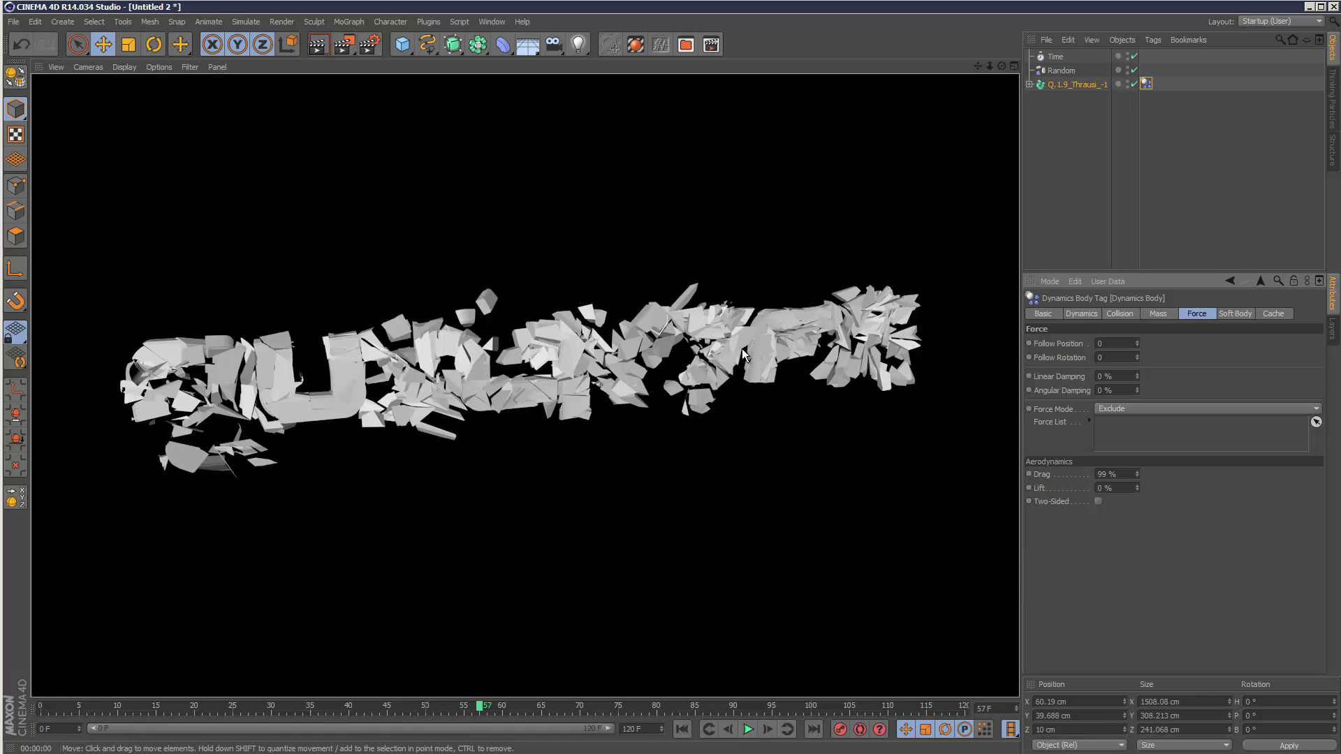
click(681, 729)
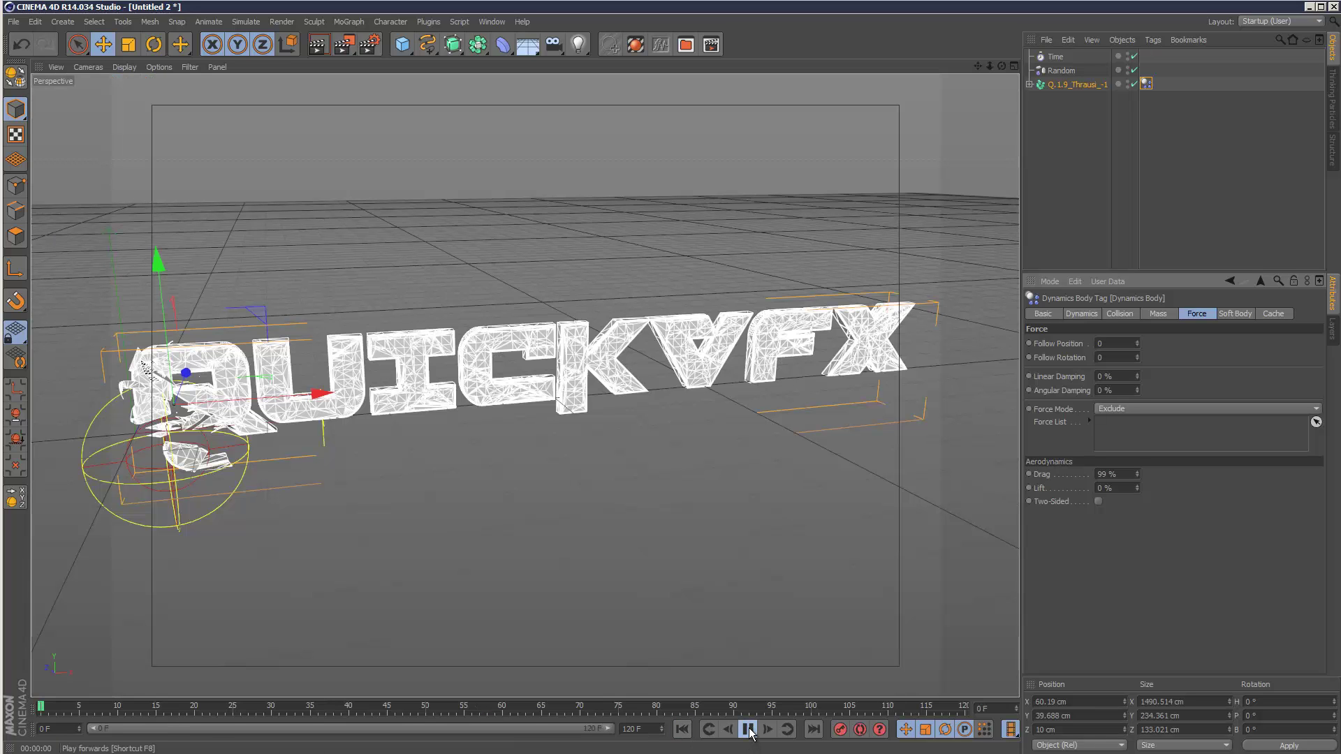
click(747, 729)
click(681, 729)
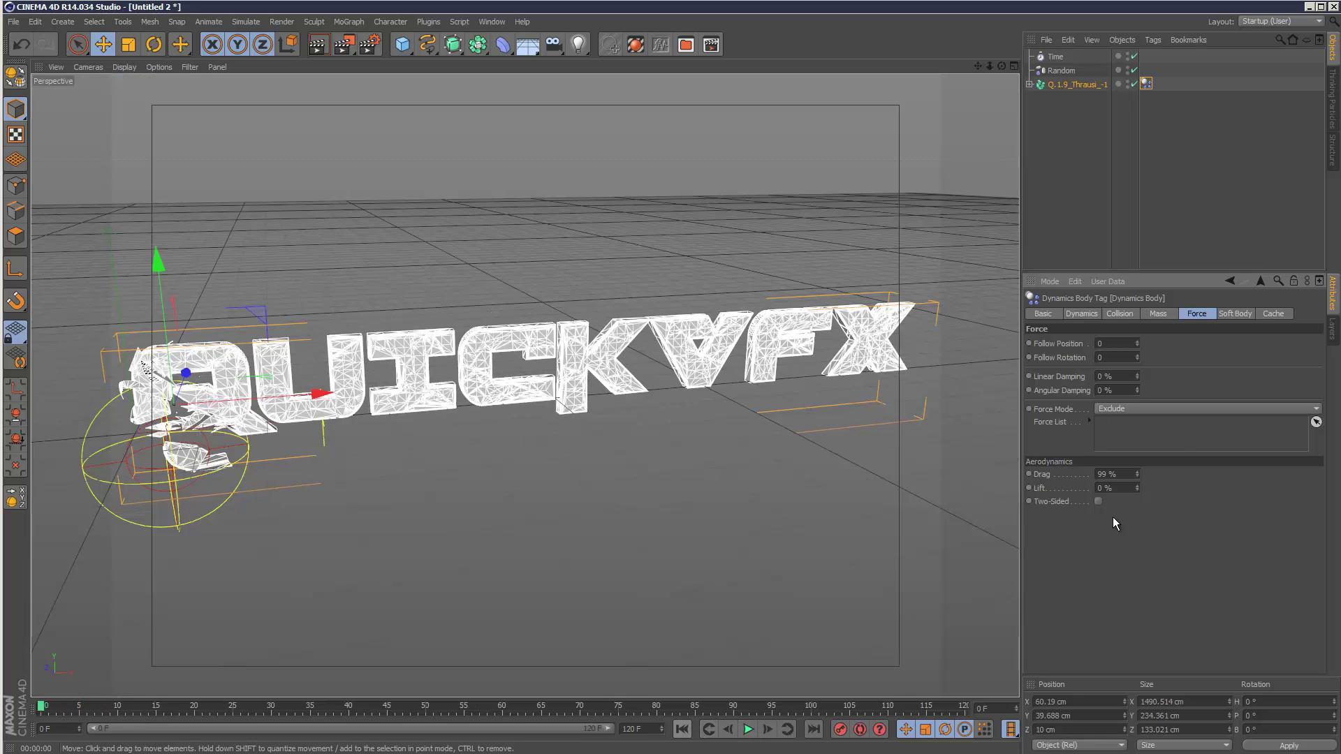
Raise Drag to 500% and replay the simulation from frame 0
click(1107, 474)
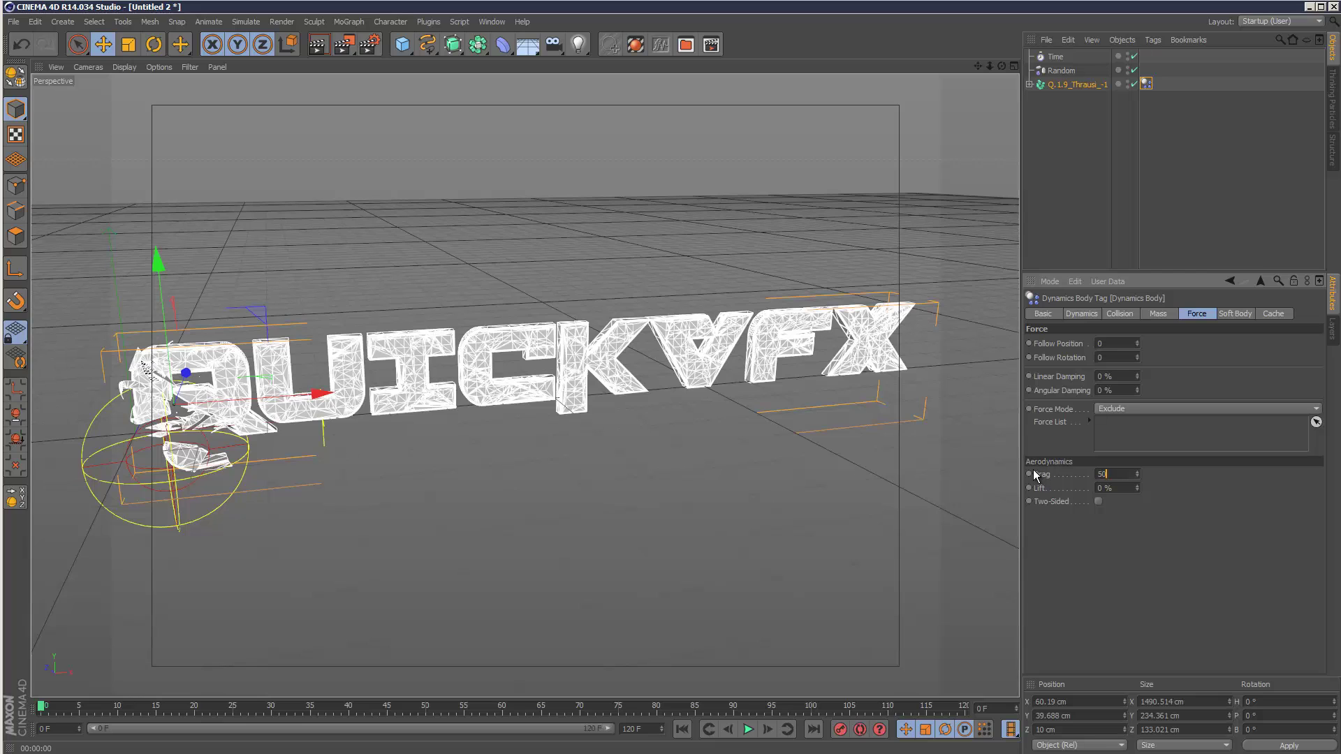
click(752, 729)
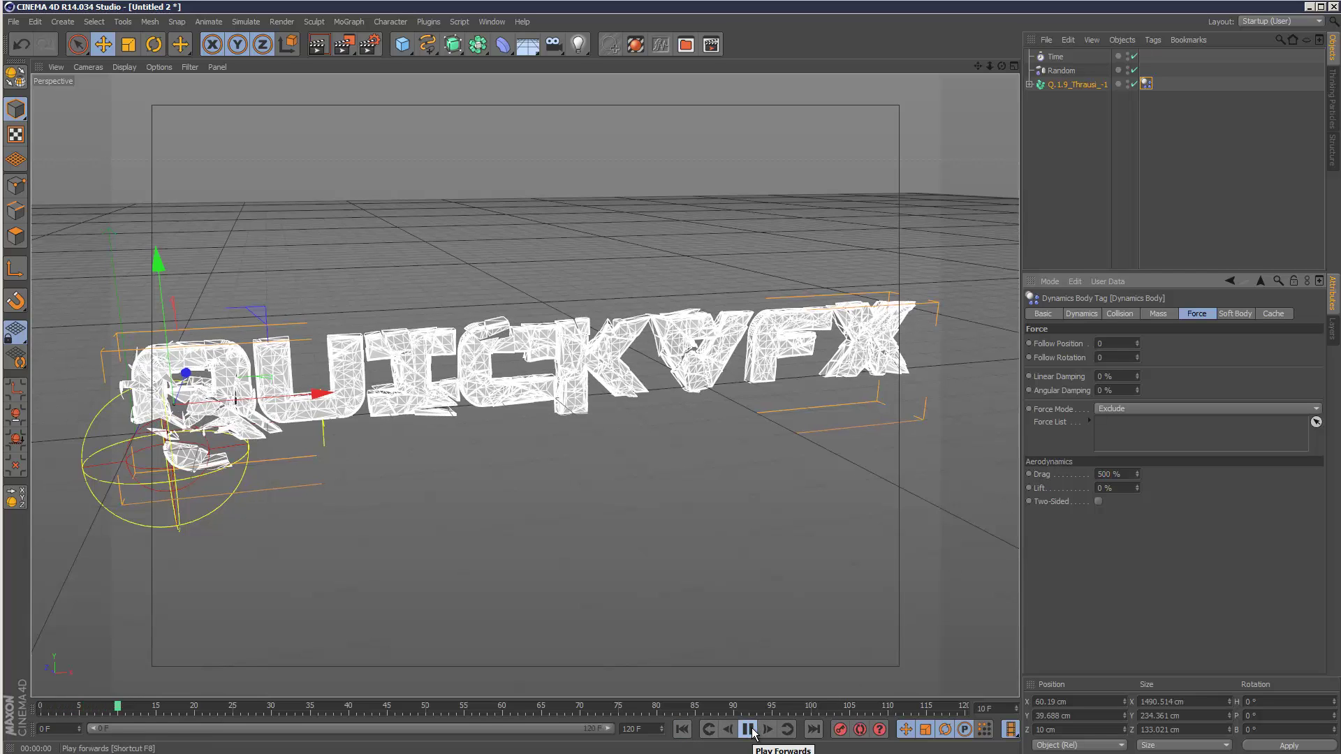
click(748, 730)
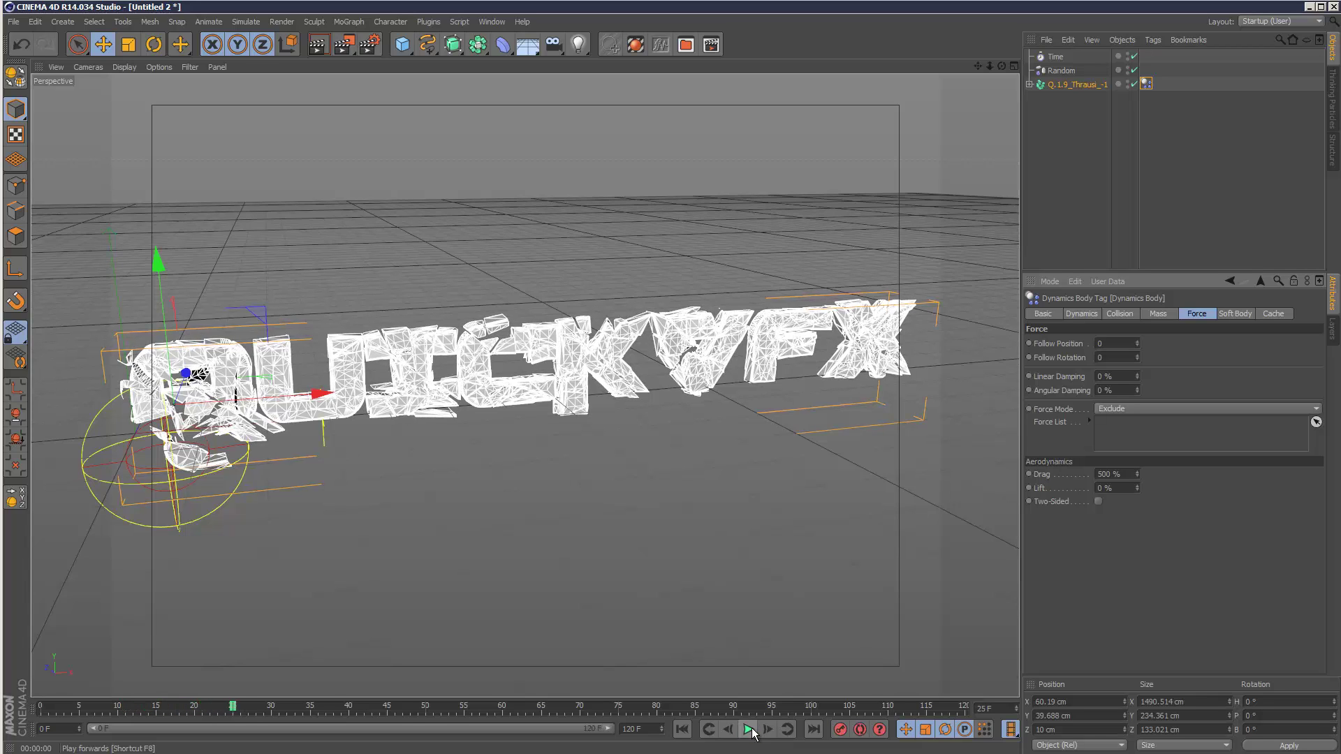
click(683, 729)
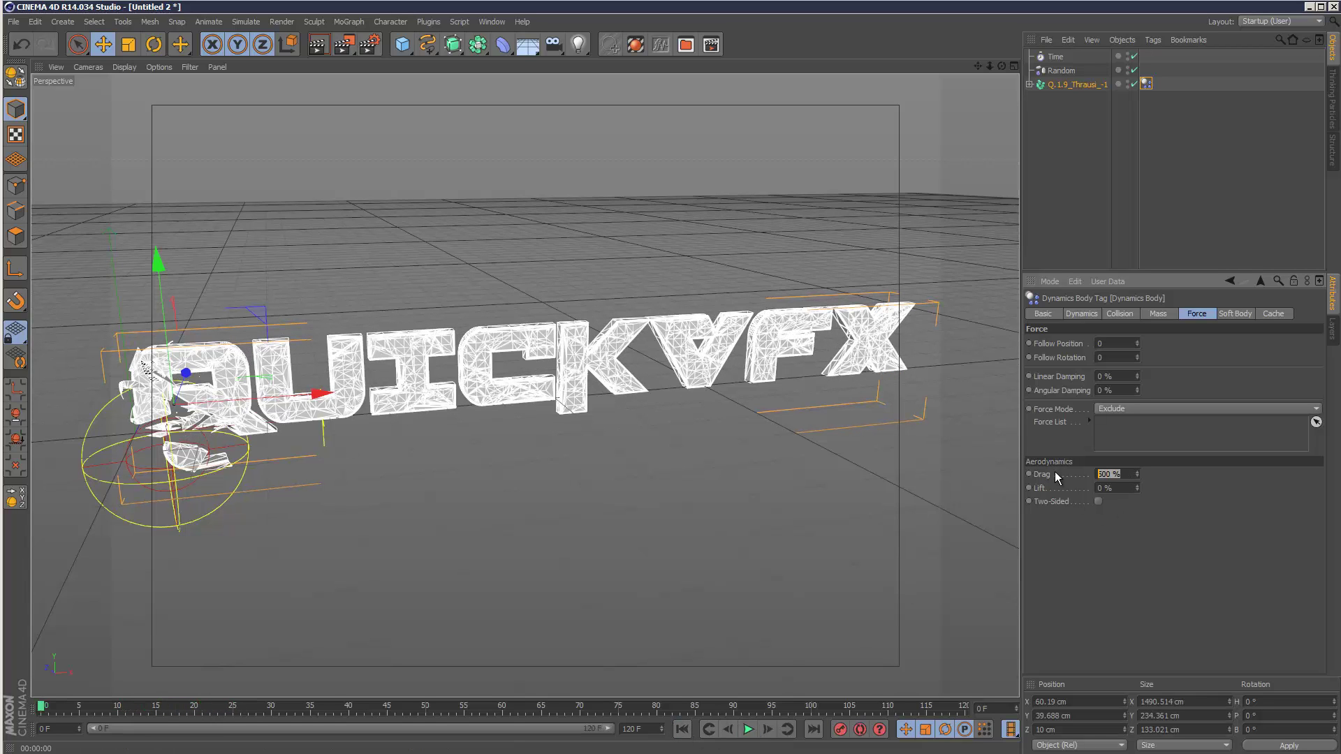
Set Drag to 900% and replay the shatter
text(900)
key(Return)
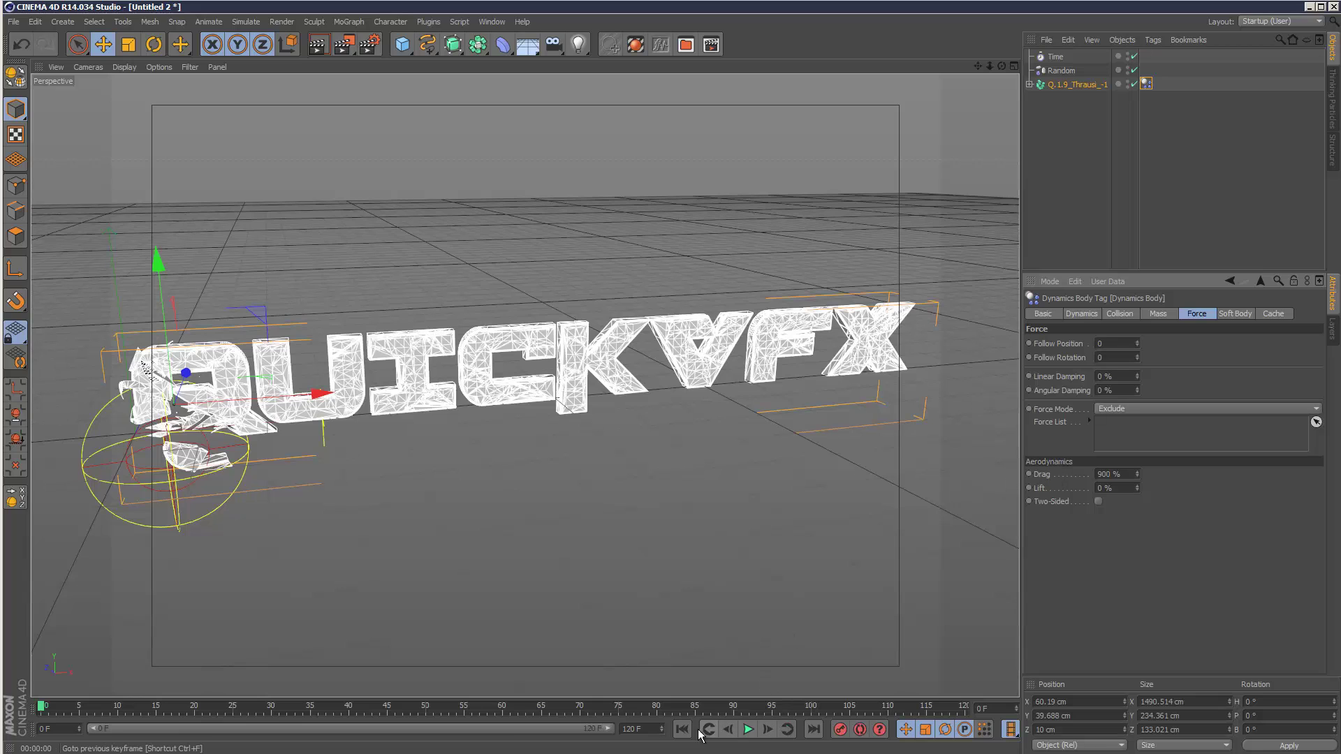
click(749, 729)
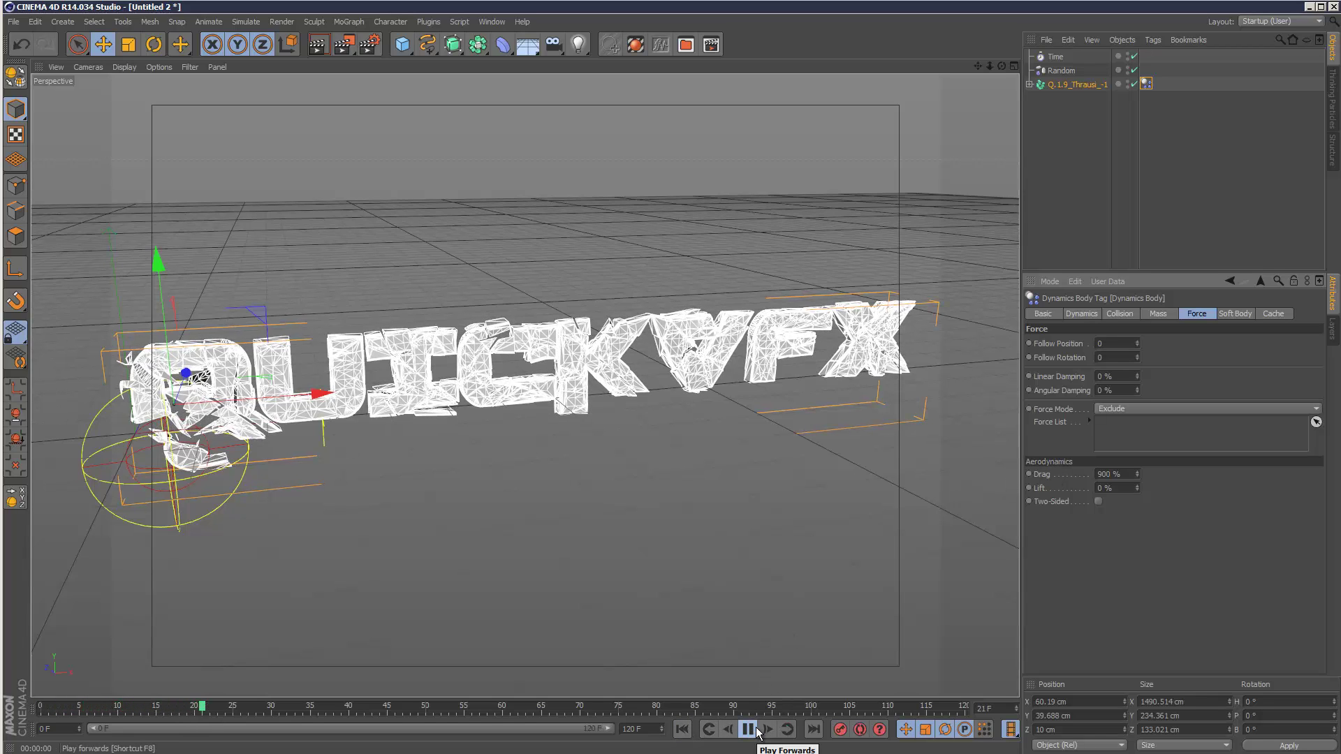
click(757, 731)
Set the Dynamics Body's Friction to 99% and Collision Noise to 0.05%
click(1091, 103)
click(1146, 84)
click(1120, 313)
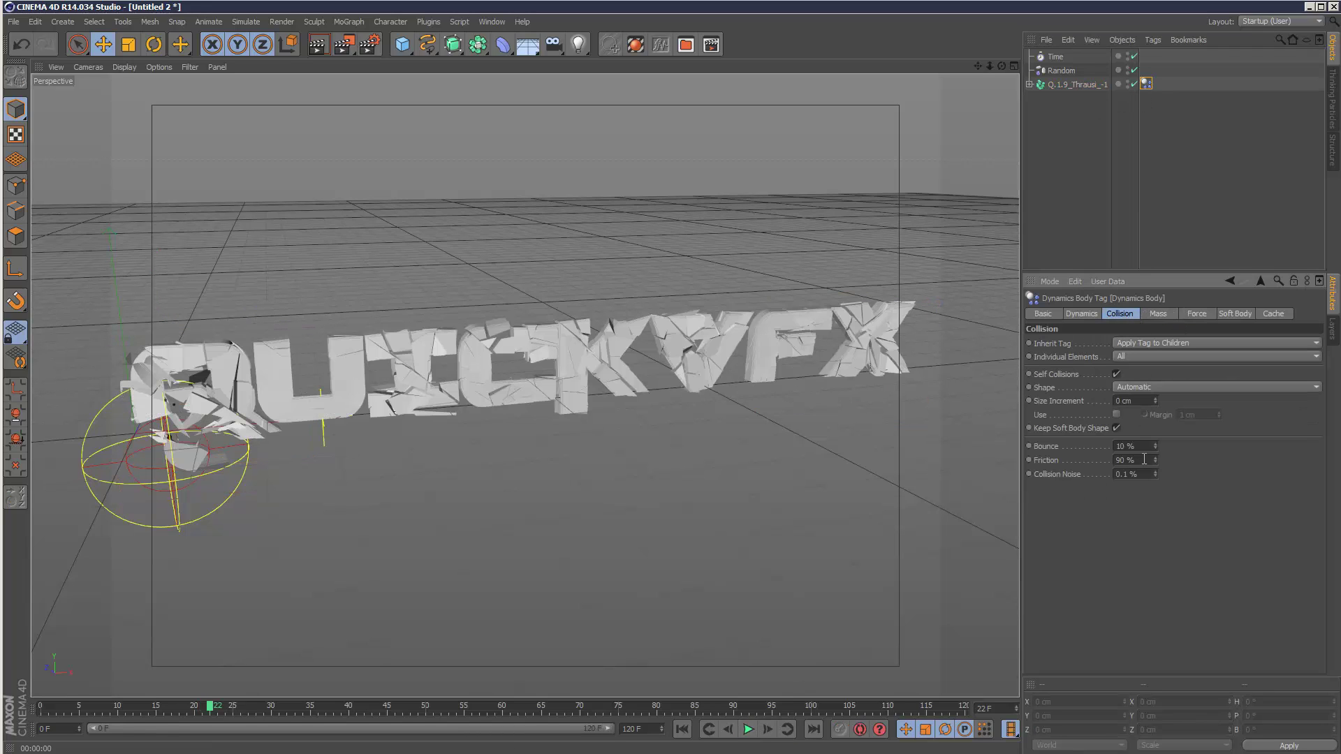
text(99)
click(1143, 447)
text(05)
click(1148, 460)
Move the Random effector's sphere to the text's X end (X 1523.685 cm) and replay
click(688, 732)
click(747, 729)
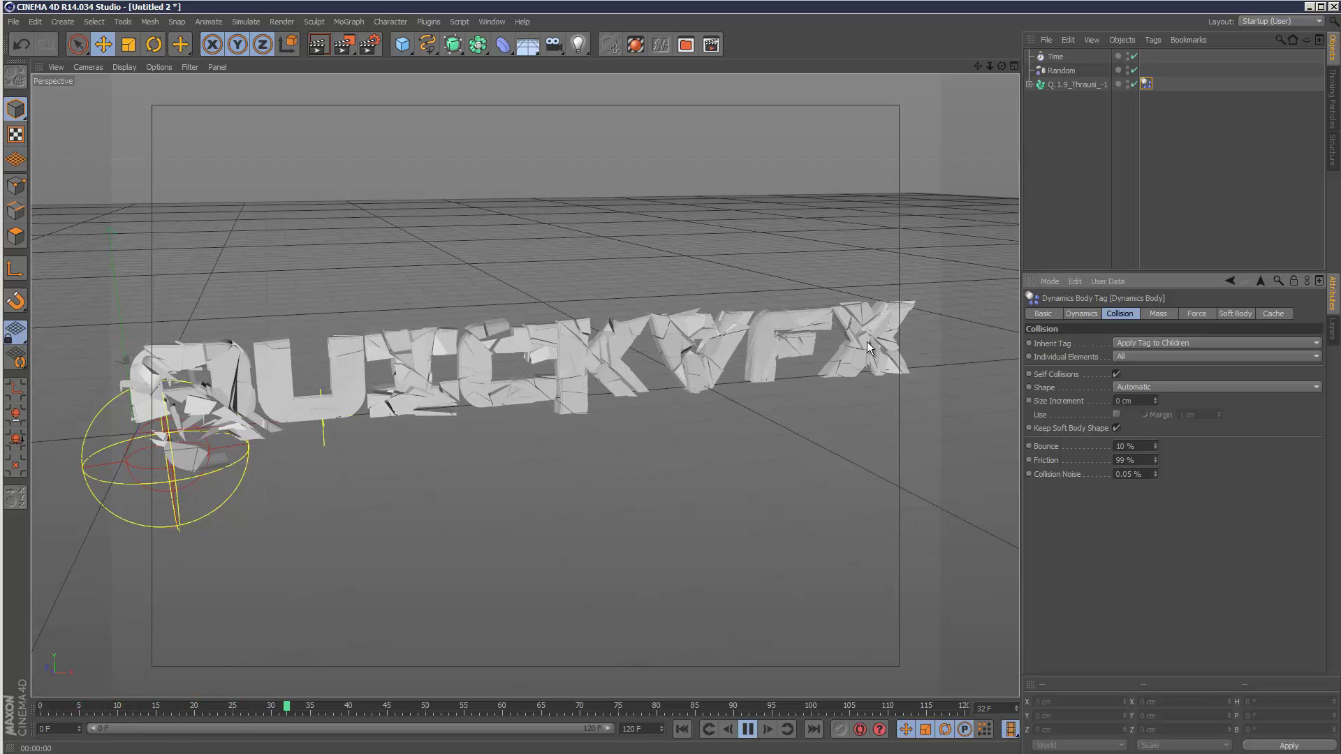
click(747, 729)
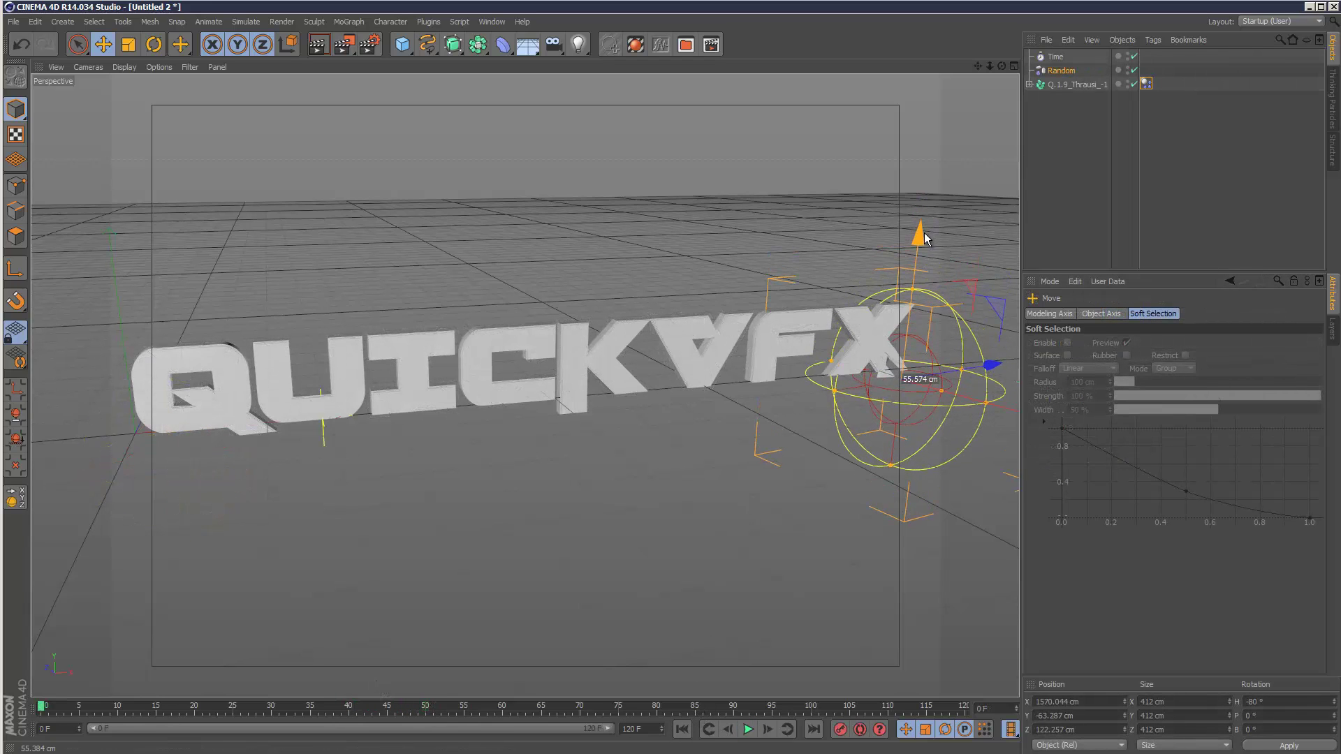
drag(924, 233, 937, 192)
drag(987, 323, 963, 327)
click(748, 729)
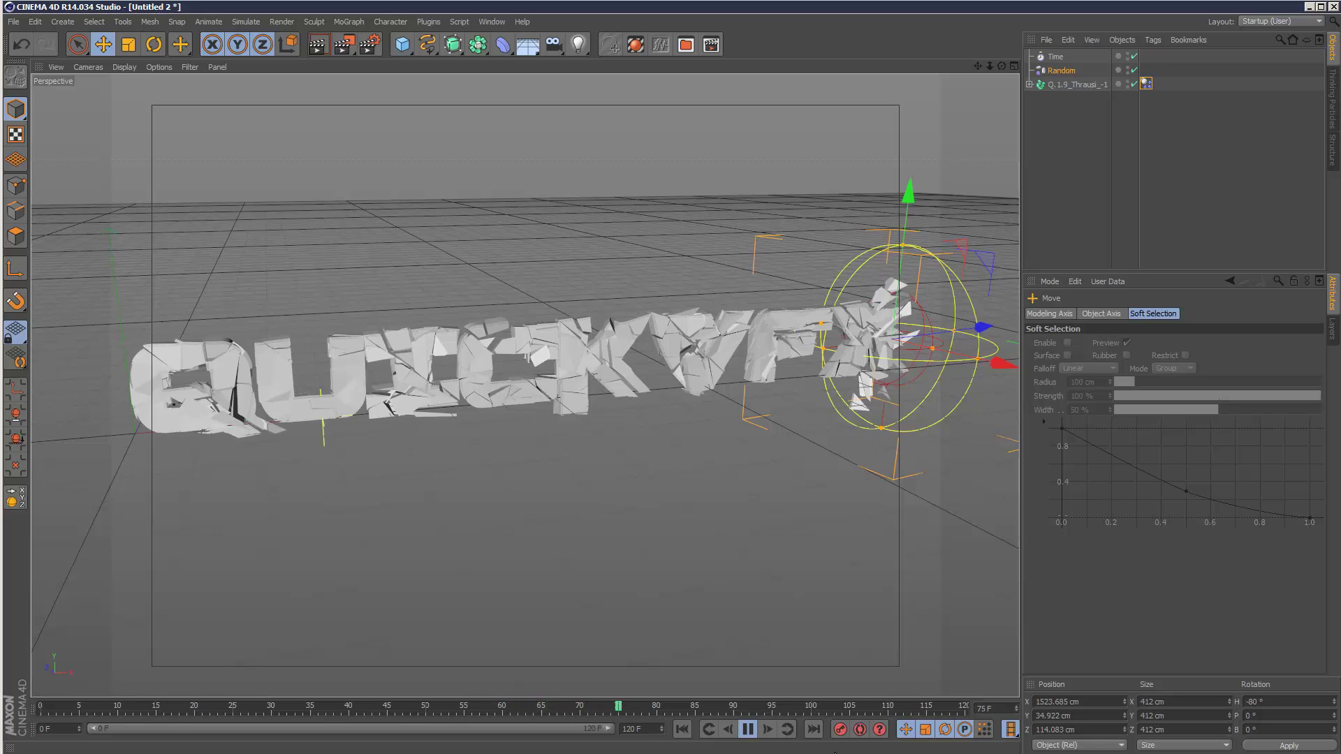
Lower the Dynamics Body's aerodynamic Drag to 90% and replay from frame 0
click(748, 730)
click(1145, 83)
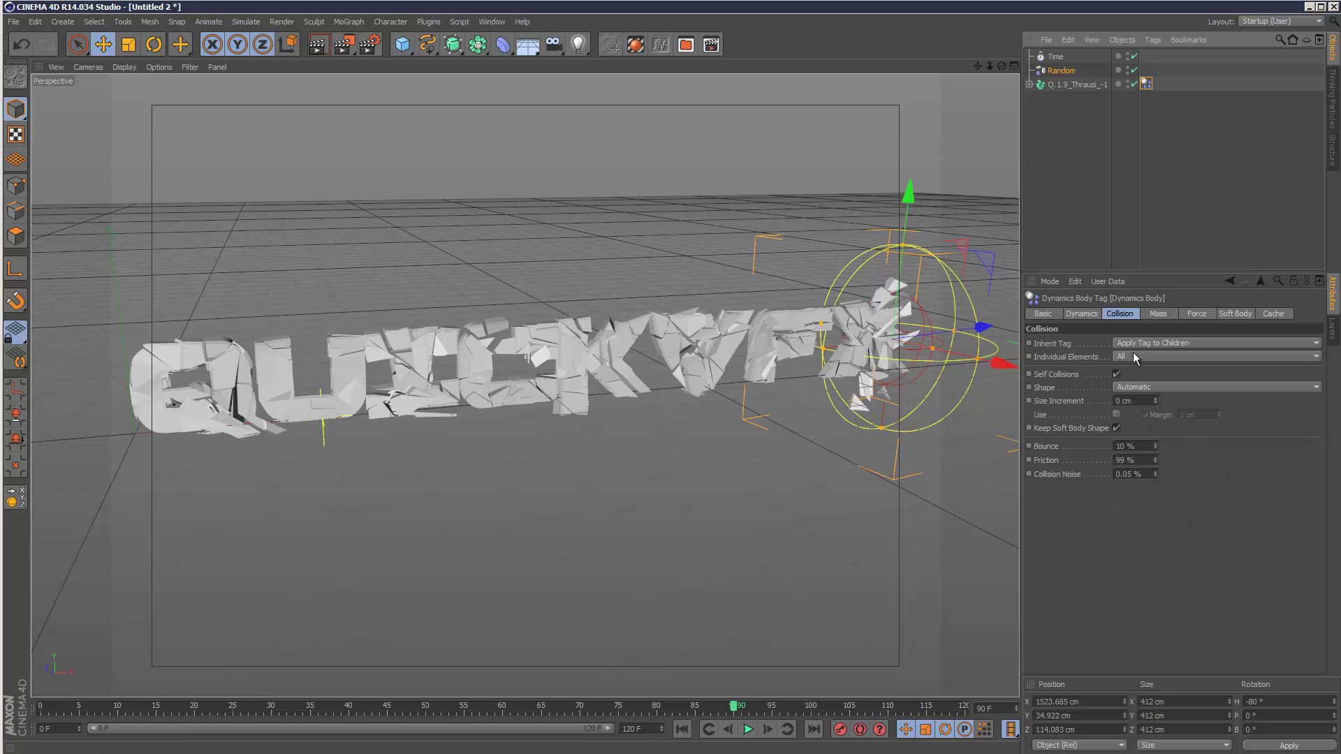
click(1194, 314)
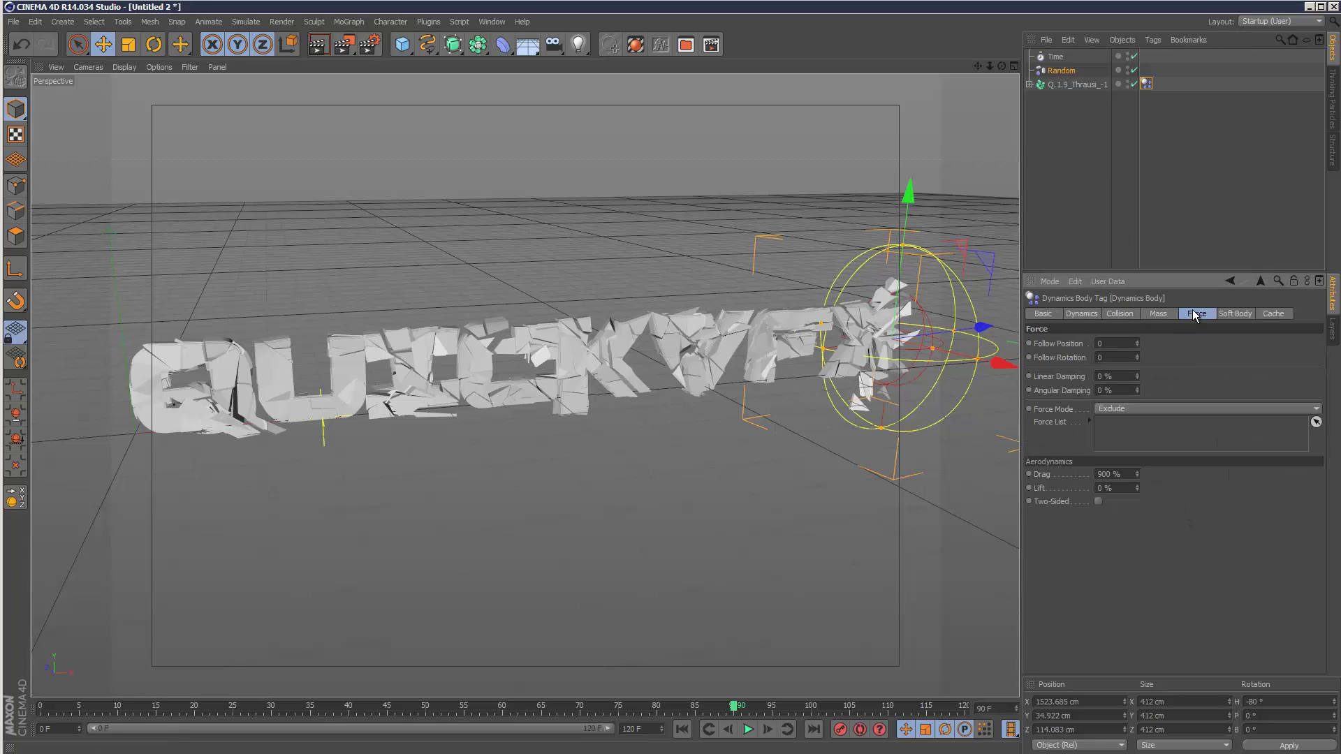
text(90)
key(Return)
click(682, 729)
click(747, 729)
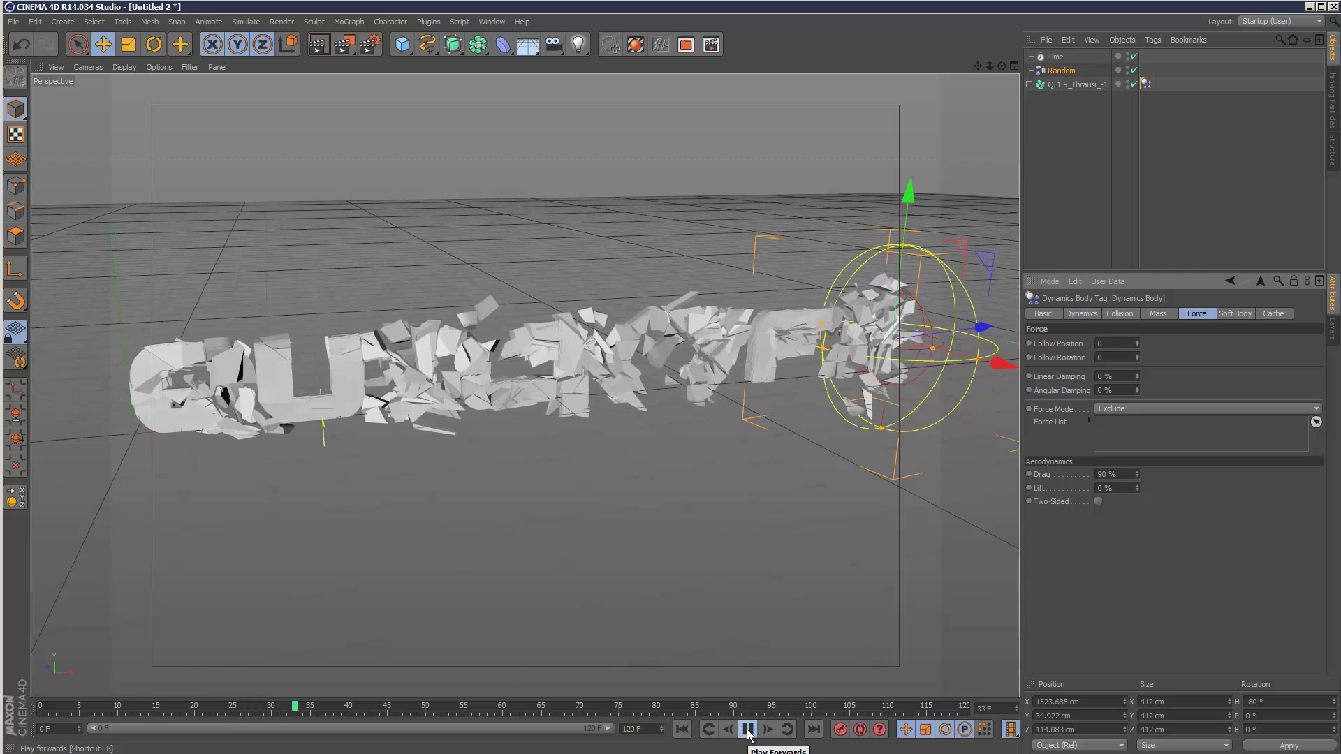
Add a Wind force from Simulate > Particles
click(755, 733)
click(259, 23)
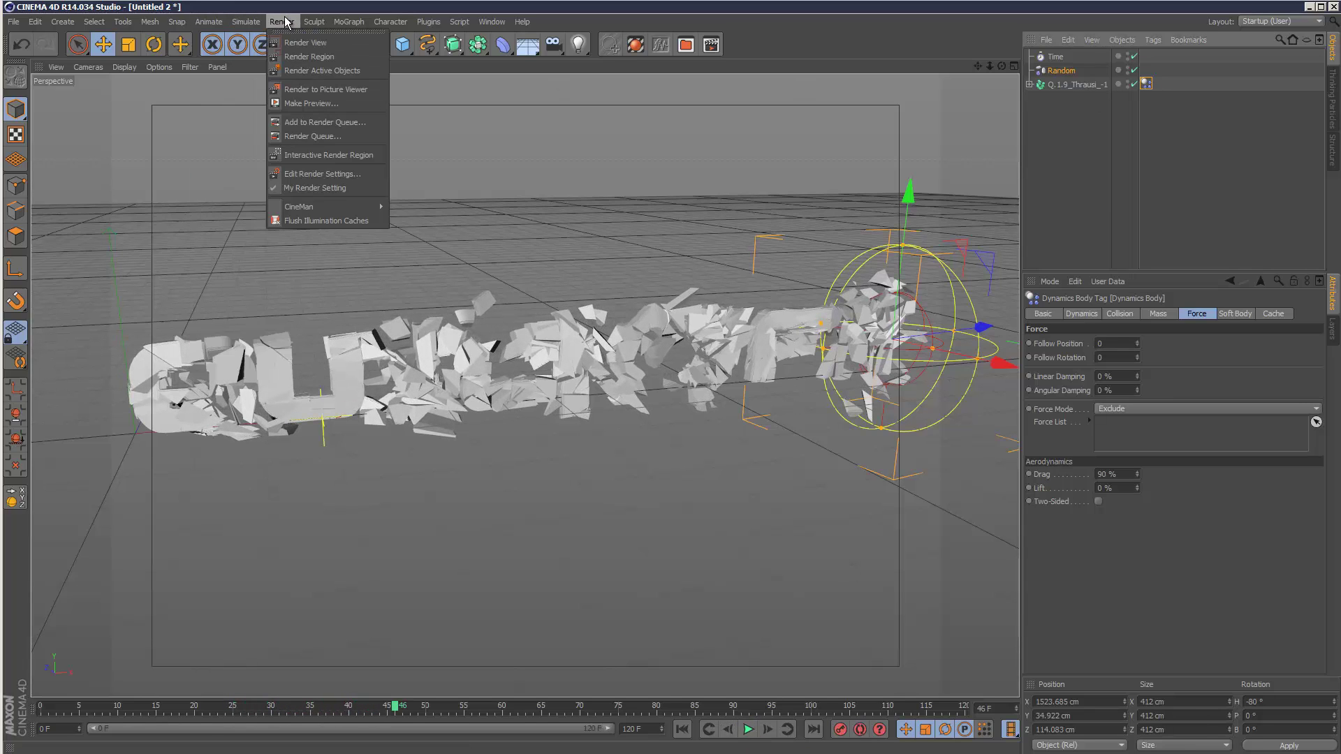
mouse_move(337, 23)
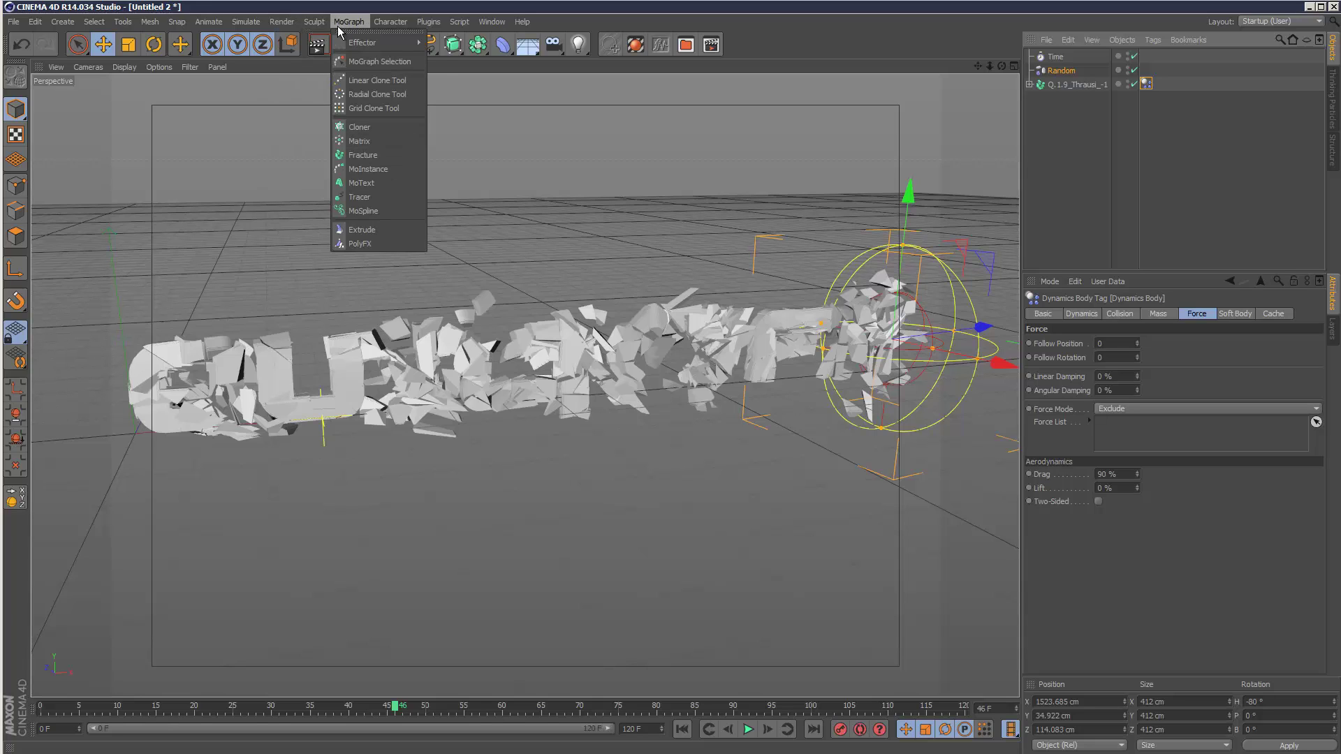
mouse_move(402, 25)
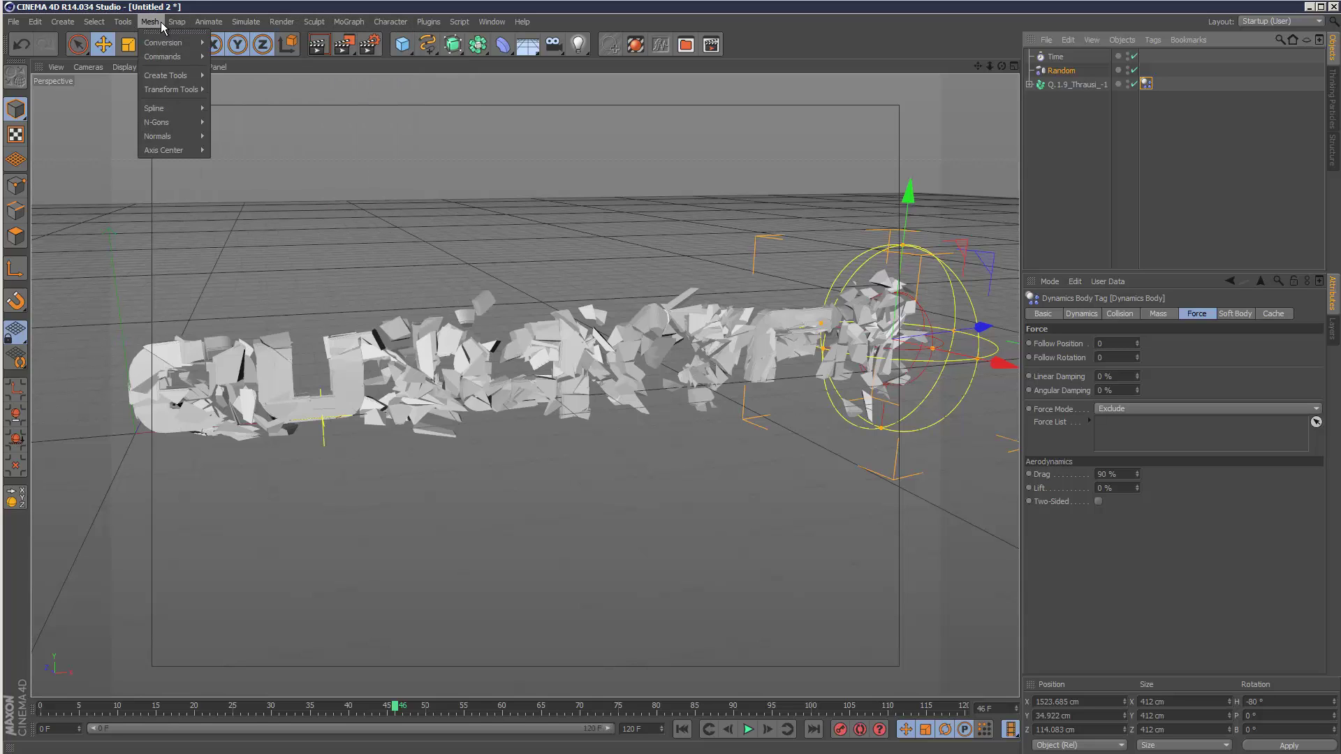
mouse_move(246, 23)
mouse_move(275, 72)
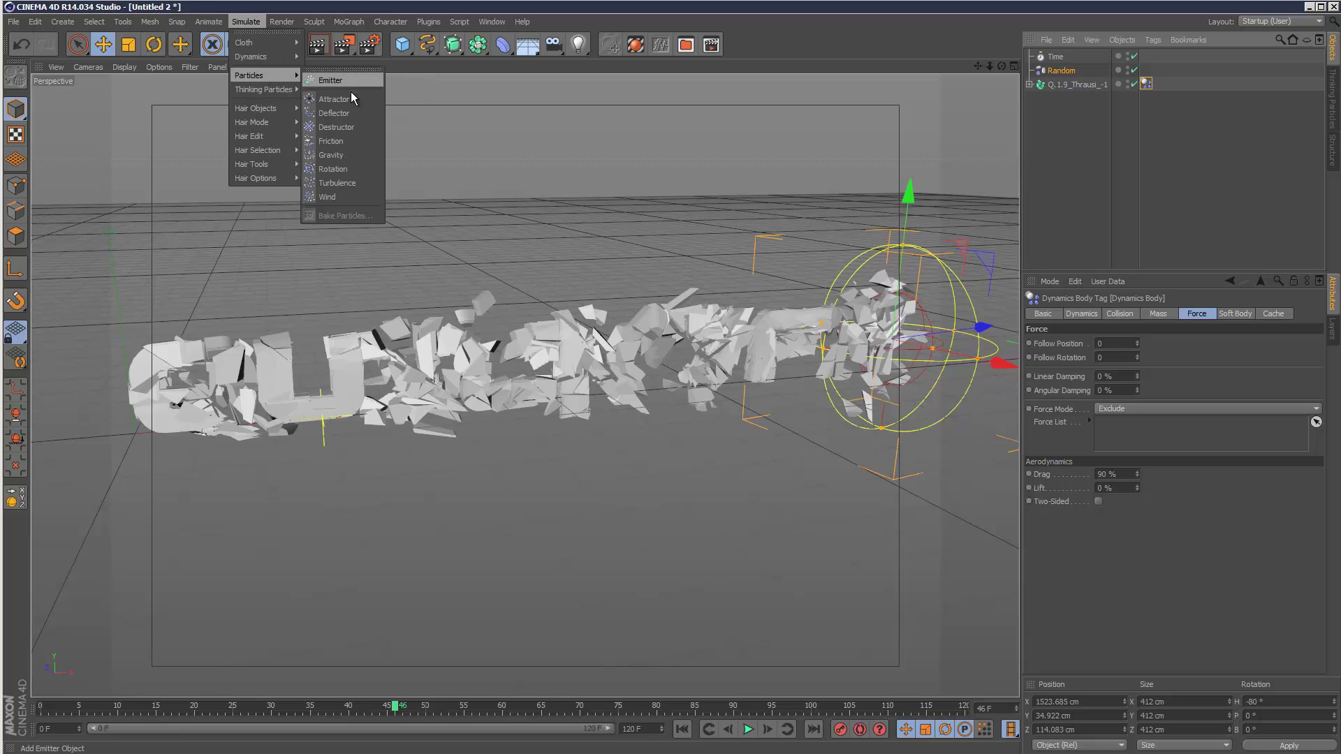
click(358, 196)
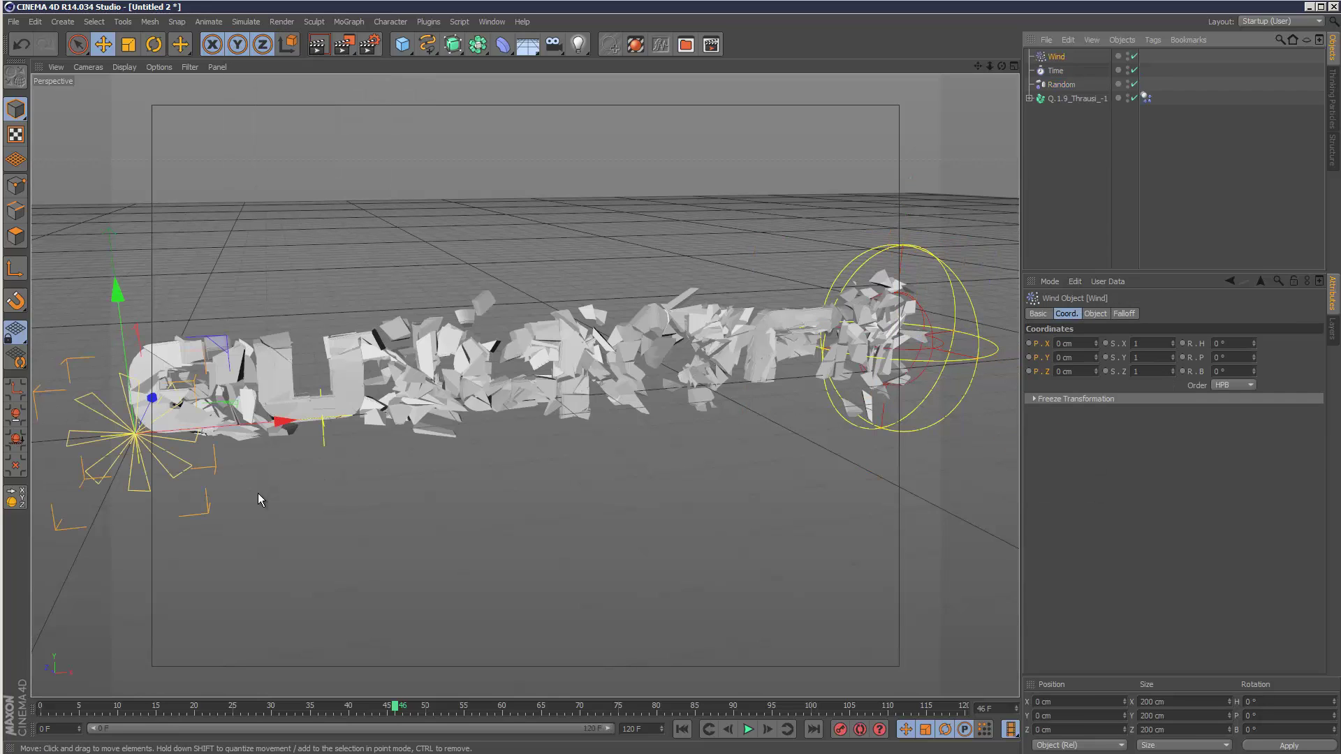
Place the Wind left of the text at Y 138.293, Z -464.507 cm and preview the shatter
drag(492, 419, 522, 419)
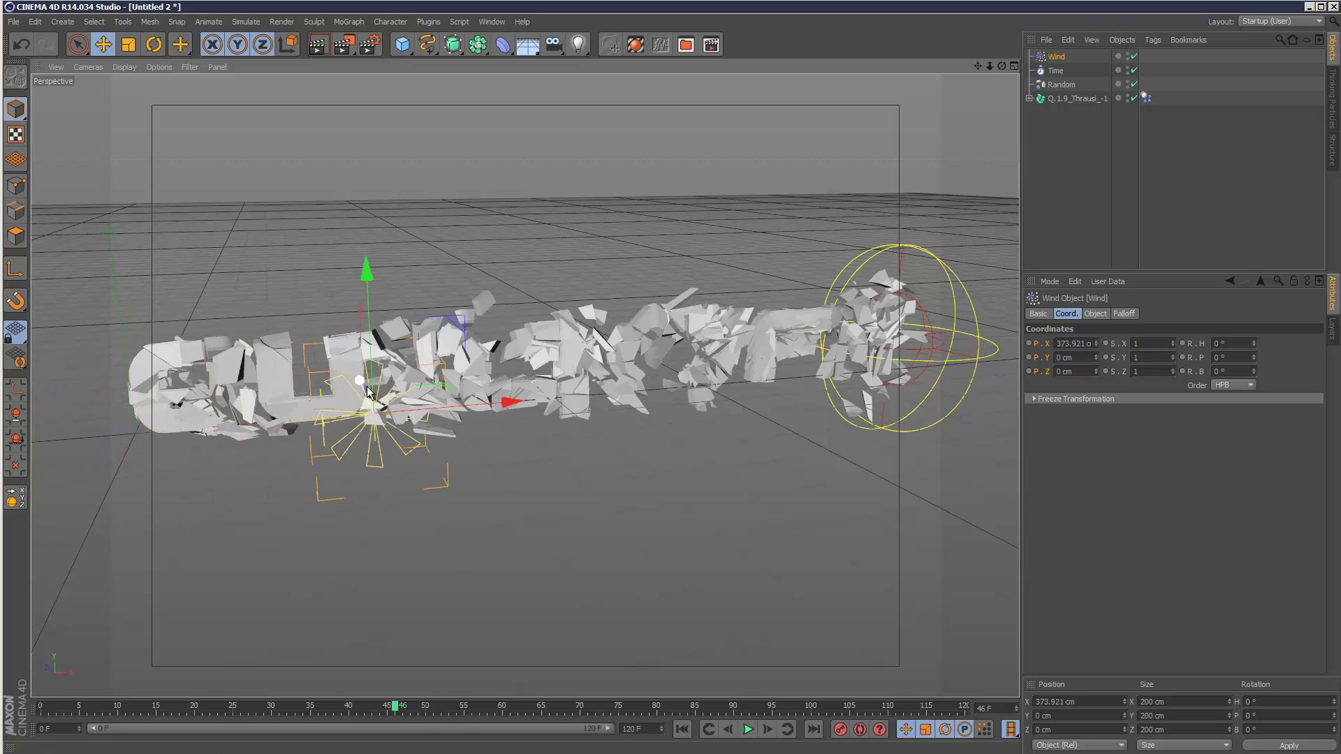
drag(364, 384, 401, 475)
drag(426, 408, 427, 291)
click(681, 729)
click(744, 731)
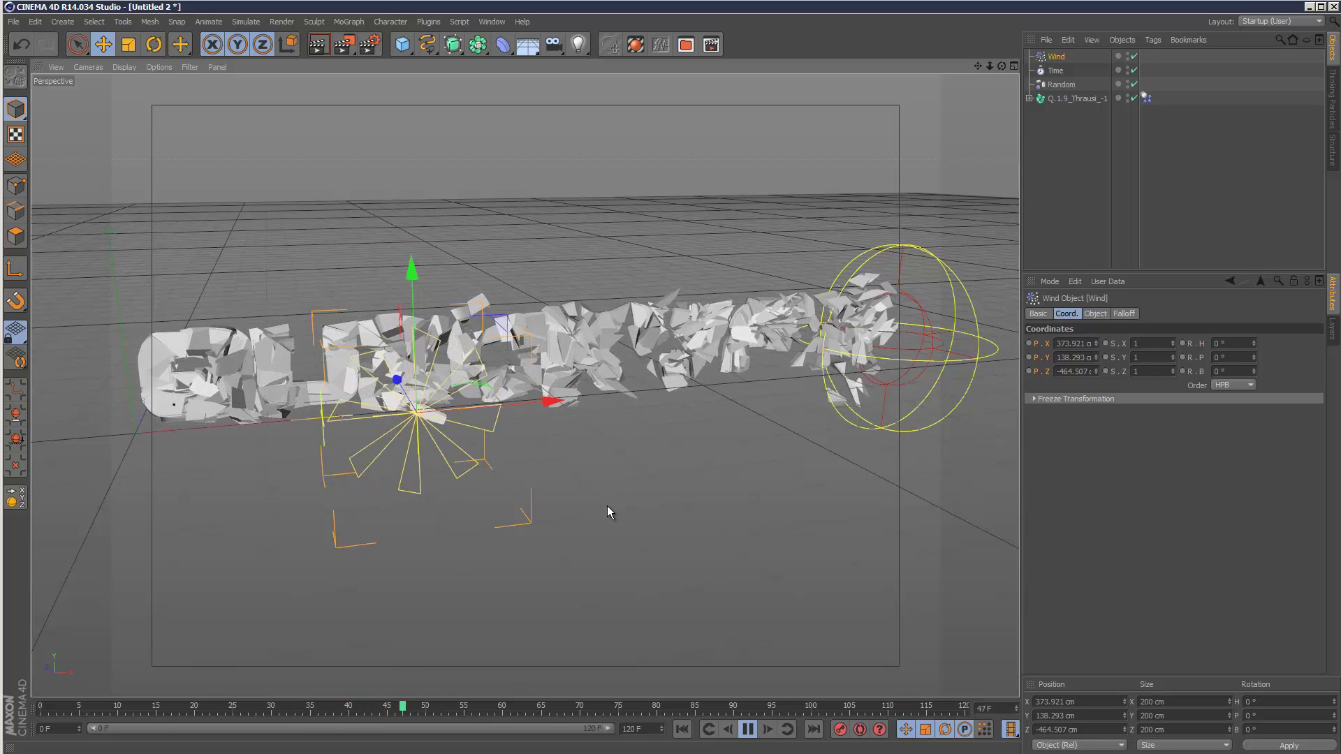
click(760, 727)
click(1126, 314)
Give the Wind a 182% Sphere falloff and move it to Z -283.646 cm
click(1098, 343)
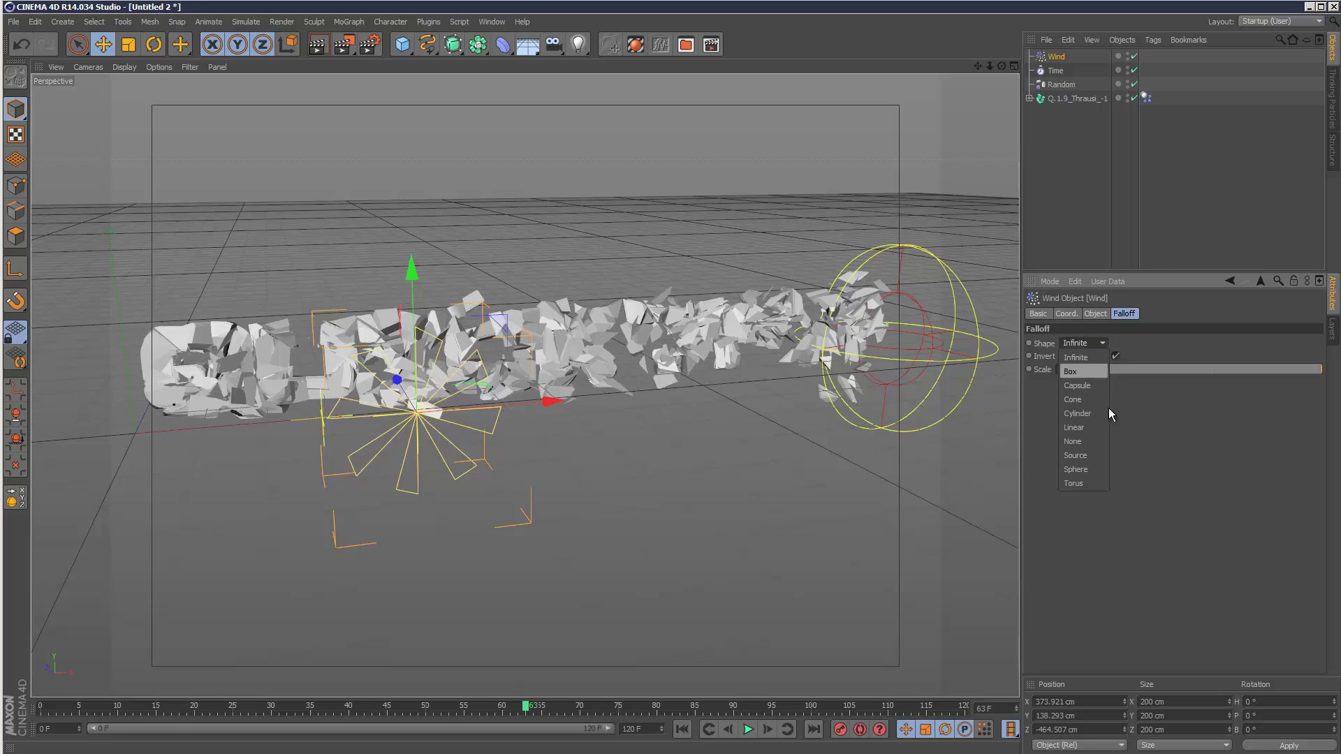
click(1103, 470)
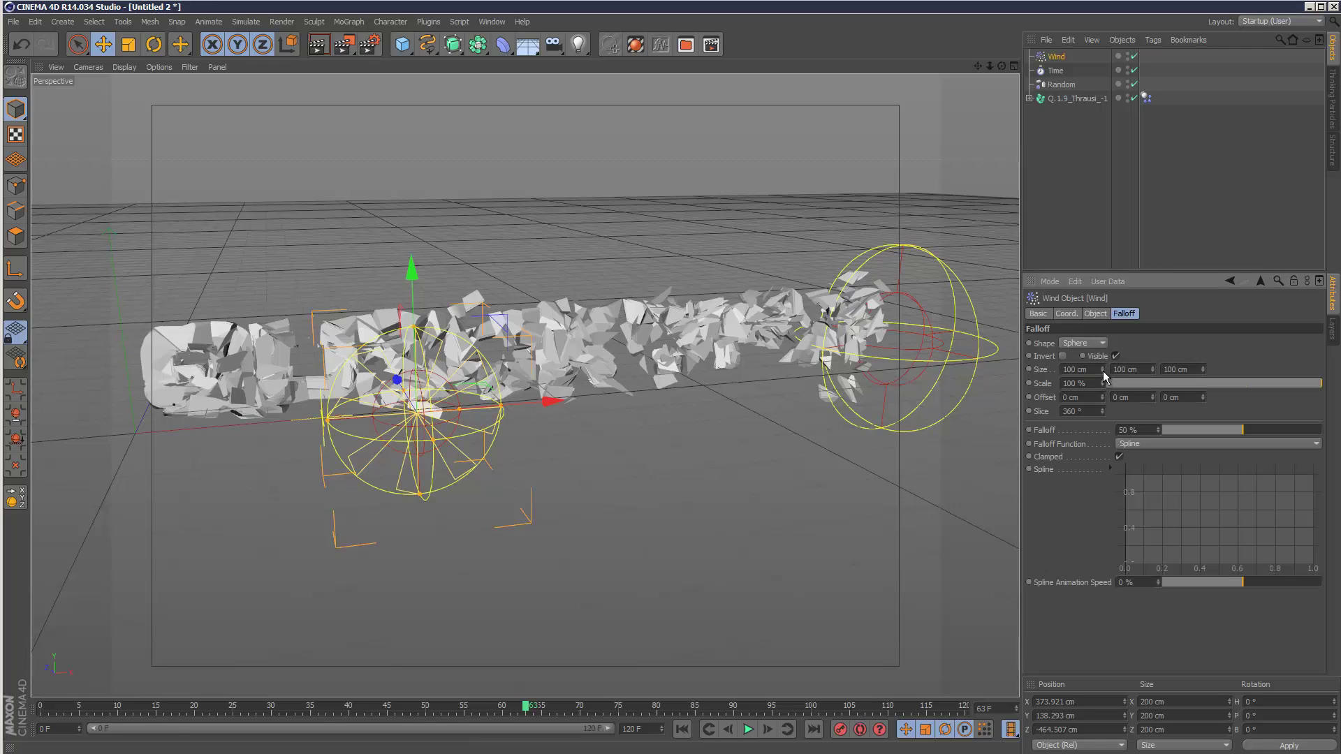
drag(1102, 383, 1101, 384)
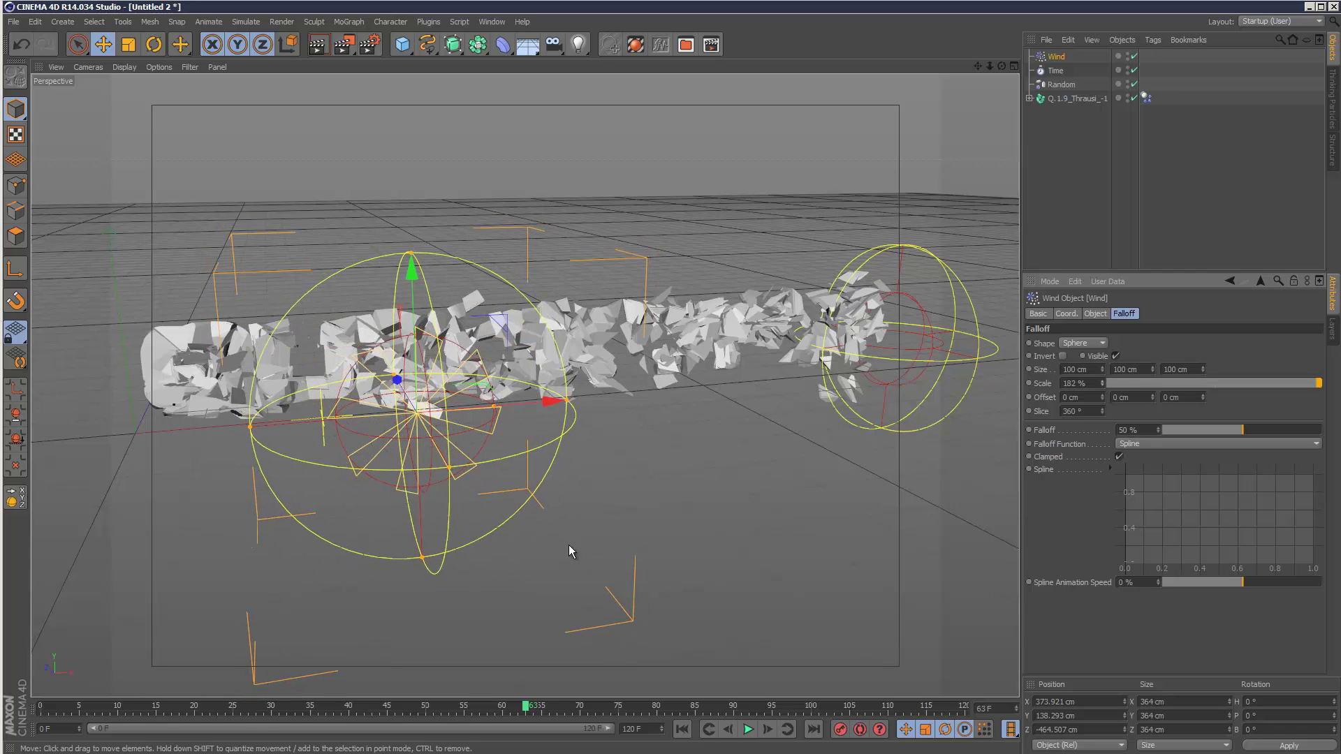
click(684, 730)
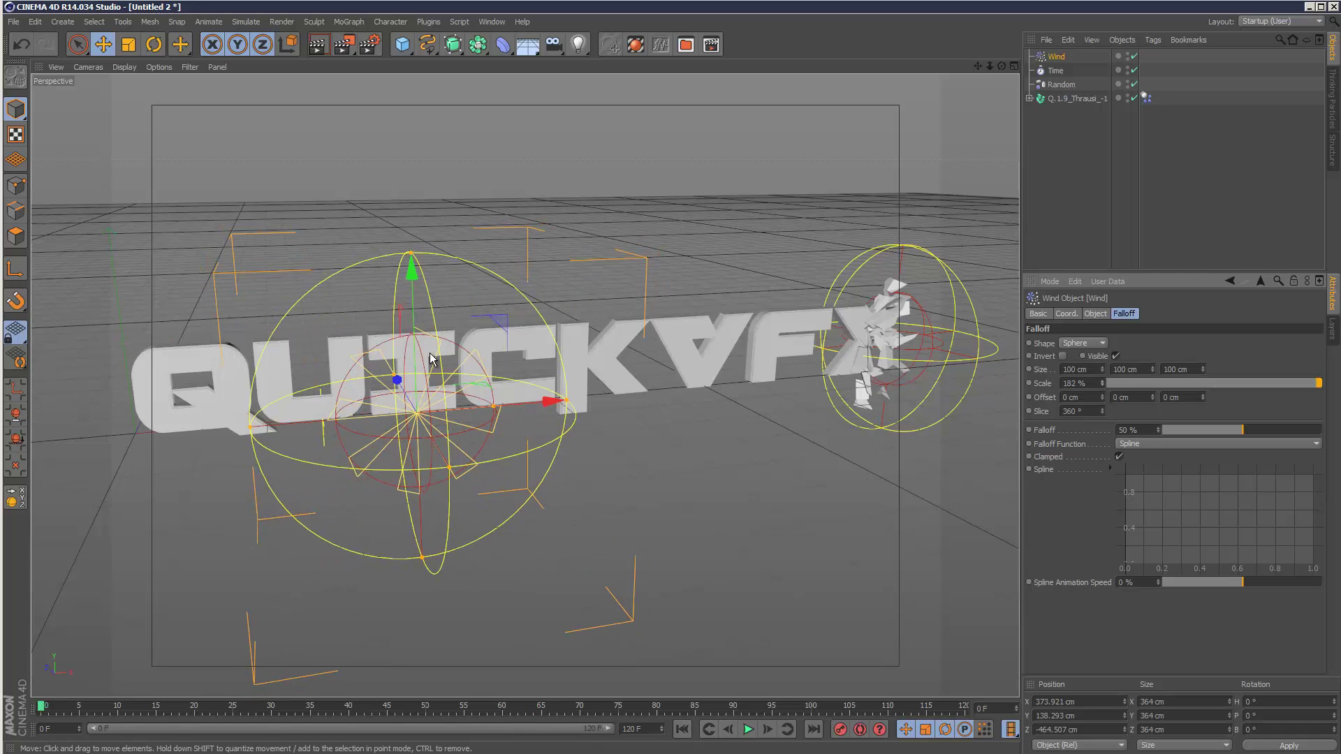
drag(397, 380, 370, 357)
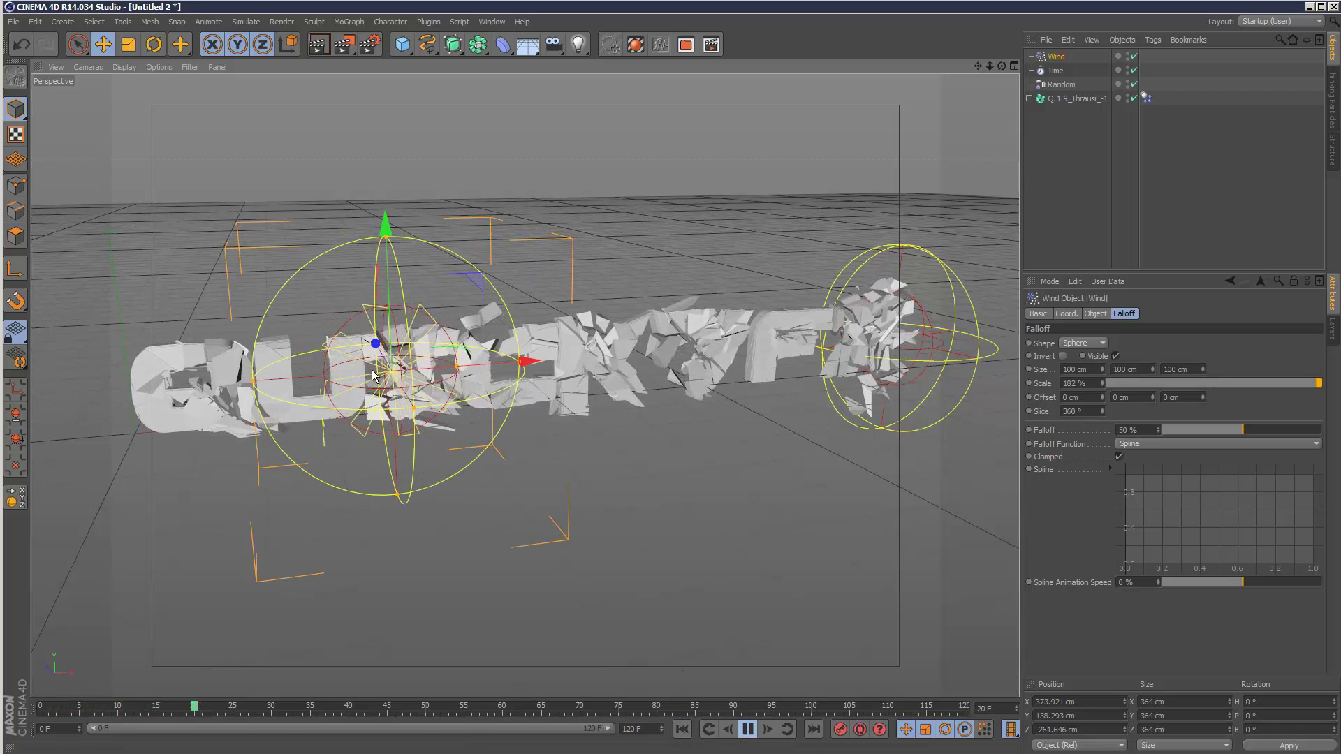
Set the Dynamics Body Drag back to 900% and rewind to the first frame
click(747, 729)
click(1145, 98)
double_click(1131, 473)
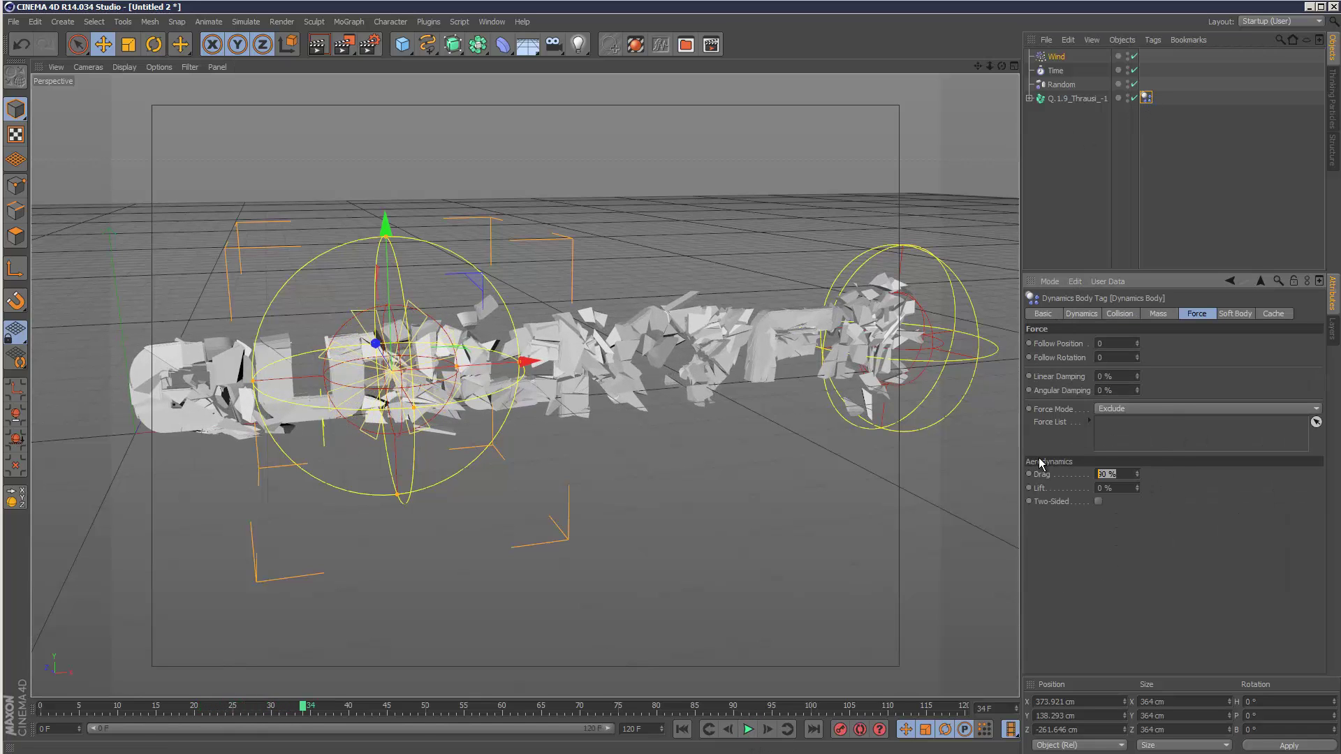
text(900)
key(Return)
key(shift+f)
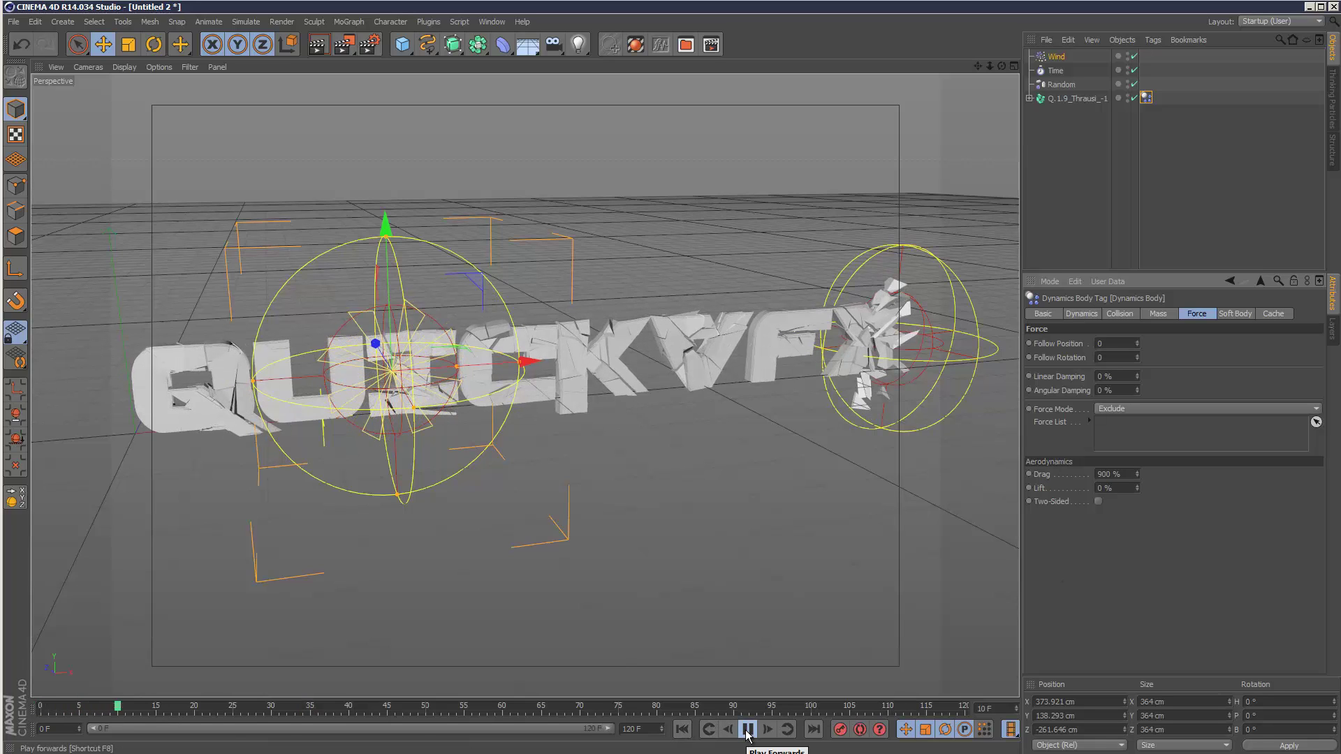
Select the Wind and set its speed to 888 cm and turbulence to 88%
click(745, 730)
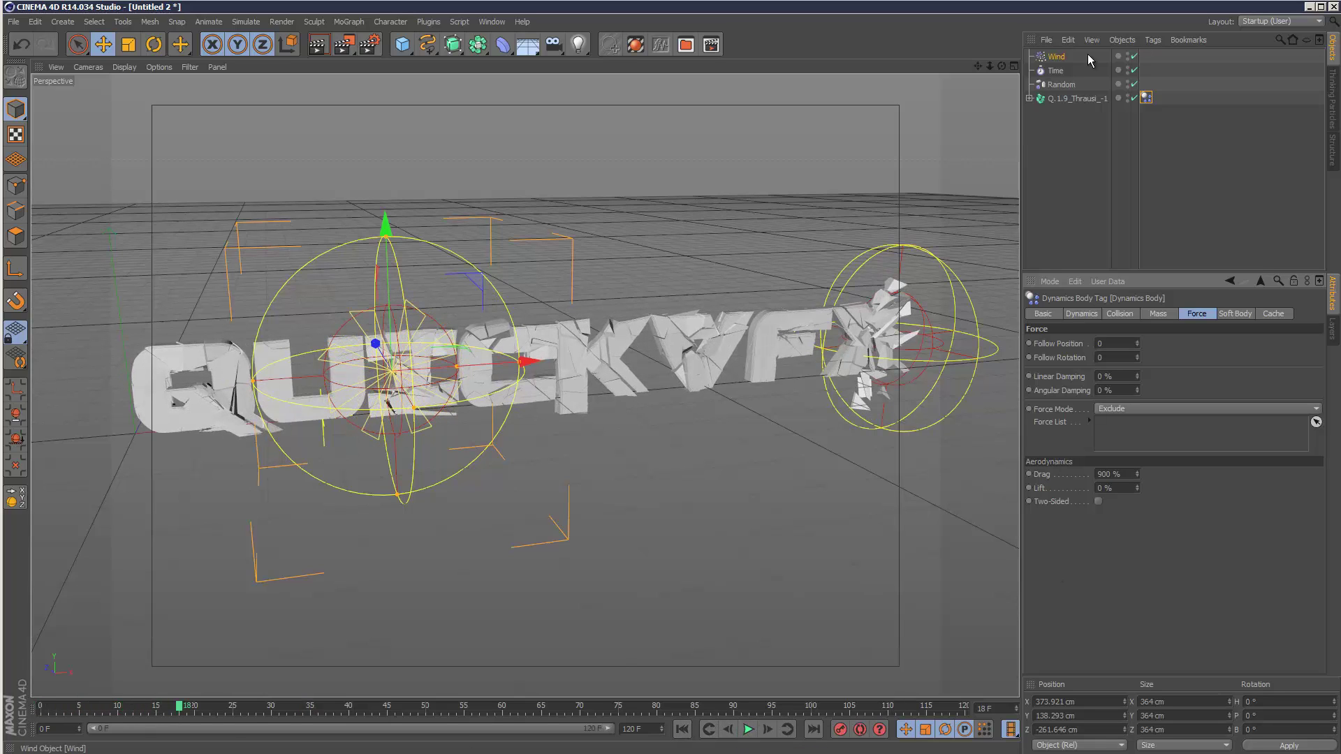
click(1128, 56)
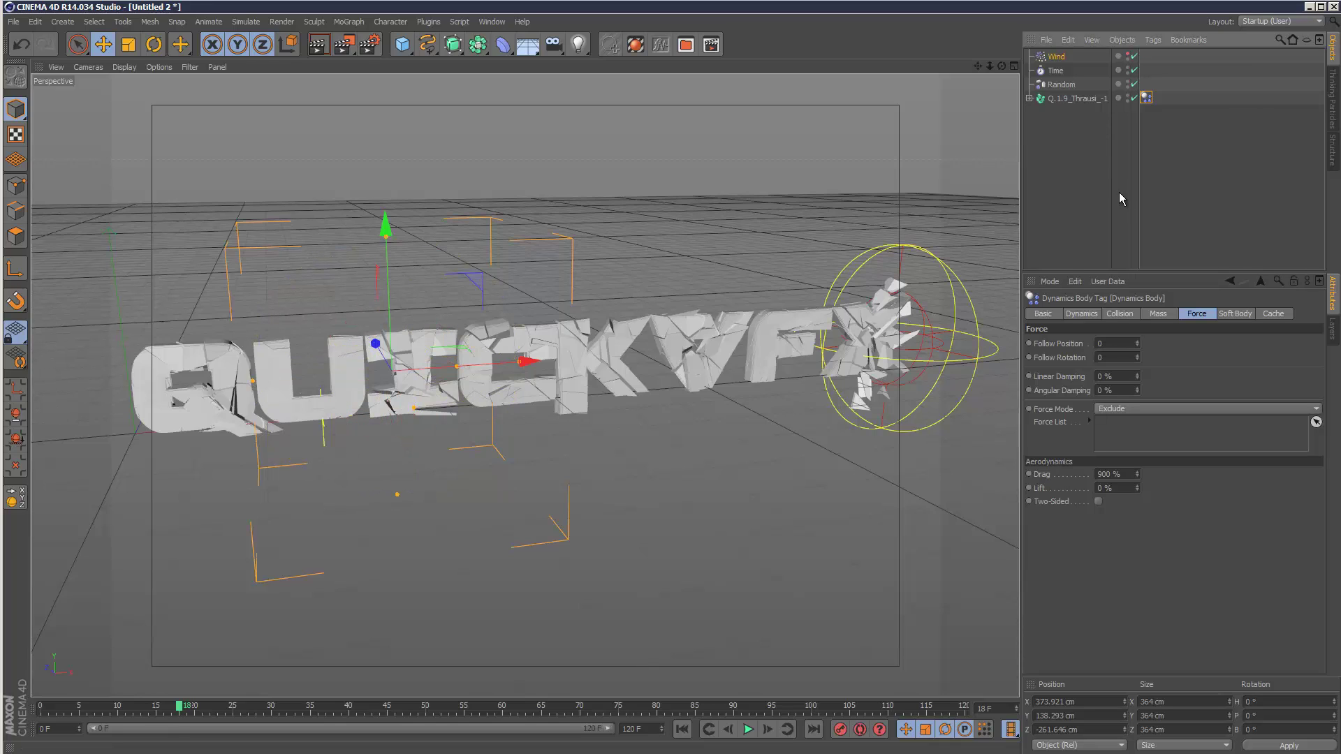
click(1057, 60)
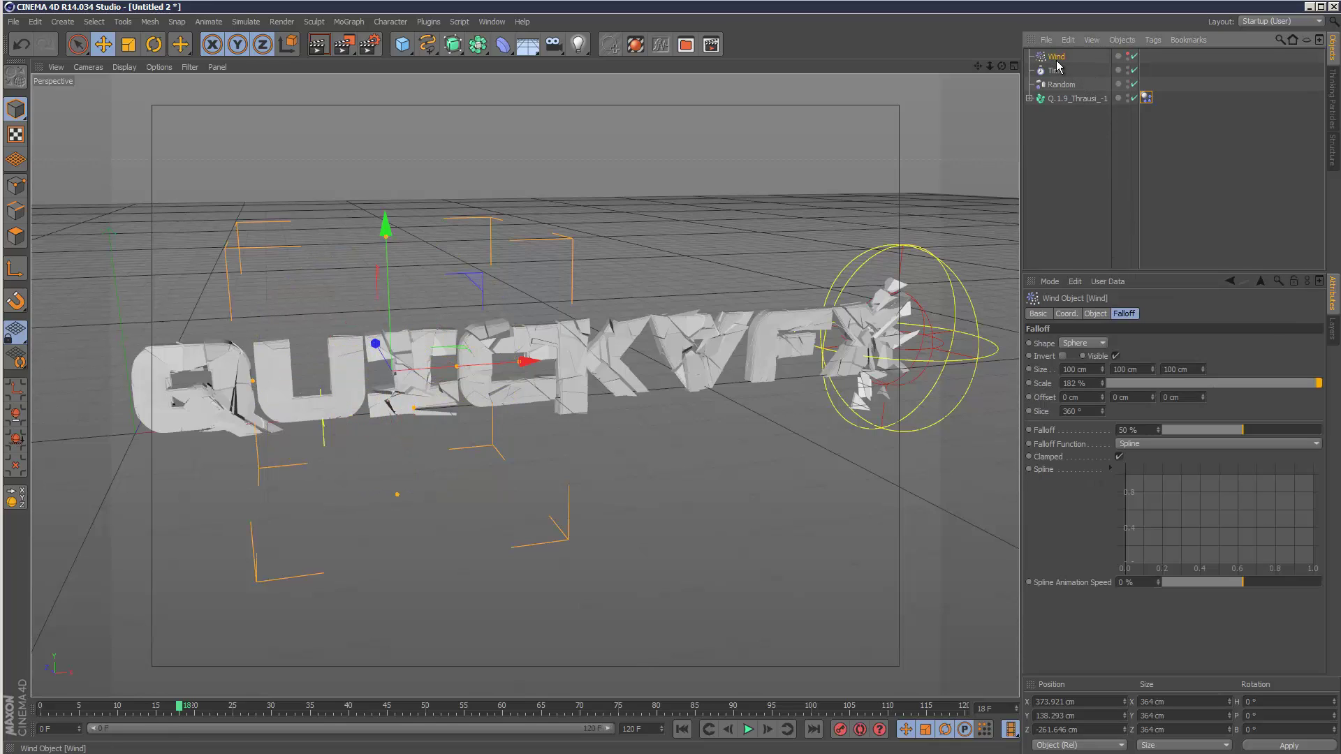
click(1095, 313)
click(1076, 314)
click(1095, 313)
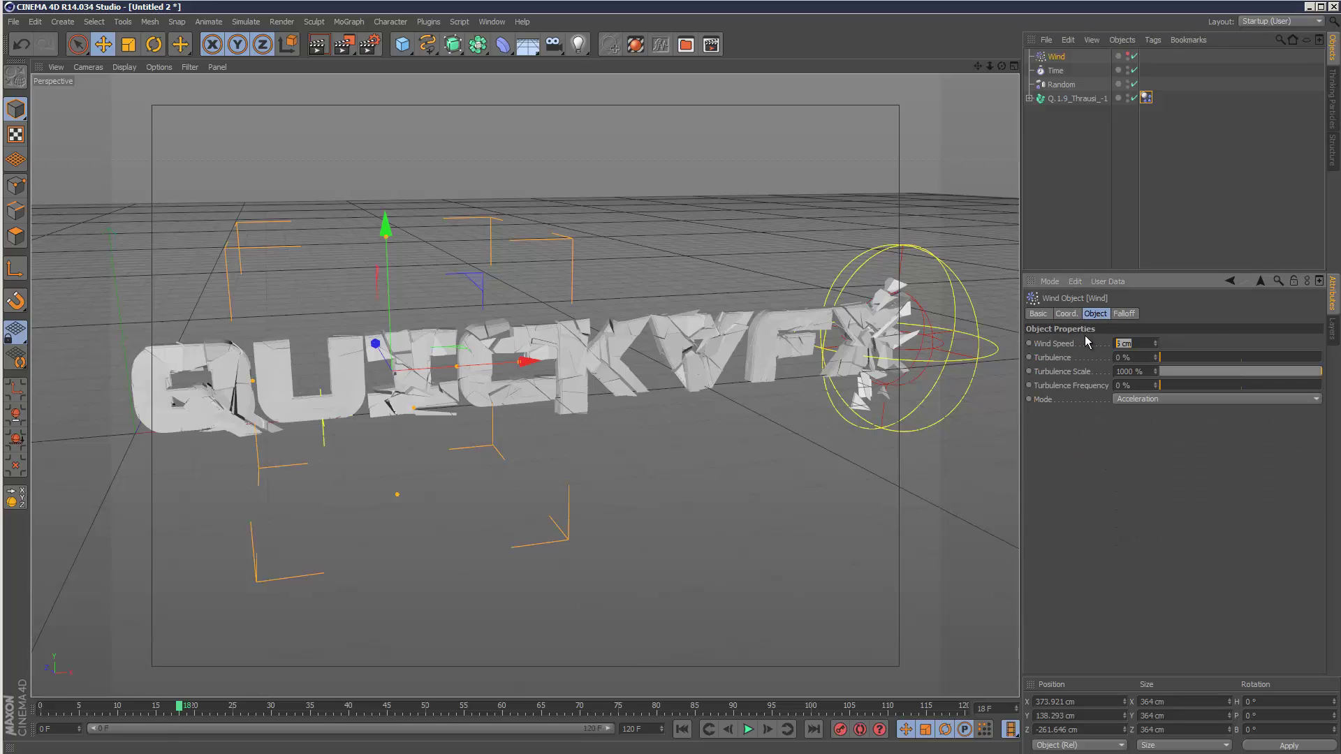
key(Return)
Replay from frame 0, then set turbulence frequency to 14.74% and the wind mode to Force
key(shift+f)
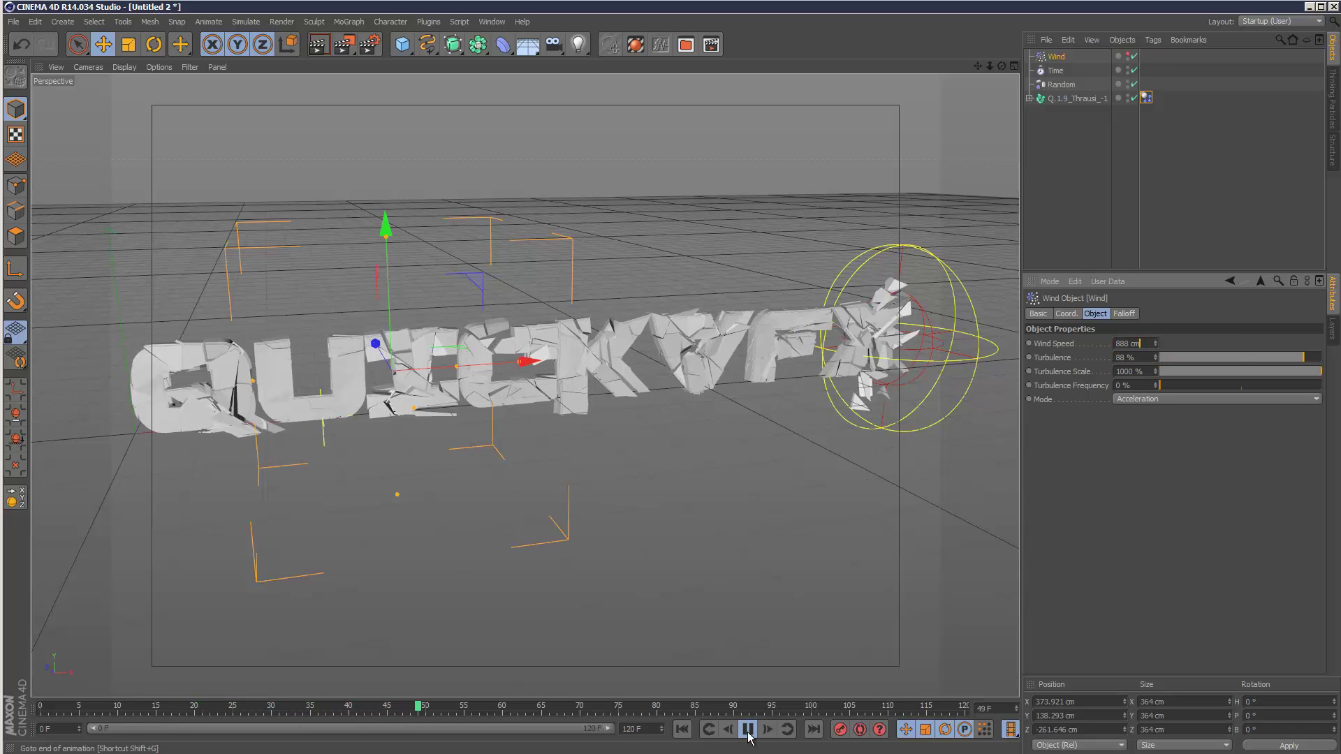
click(682, 729)
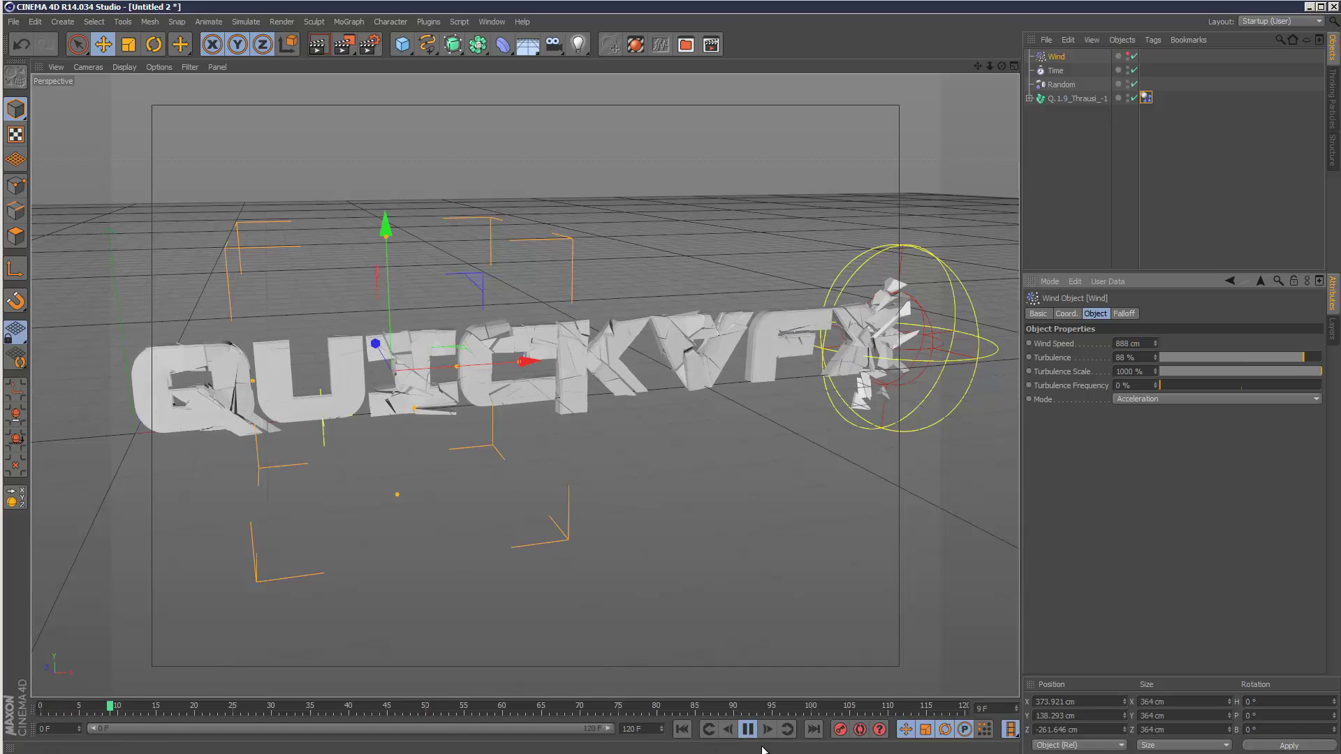
drag(1173, 389, 1183, 386)
click(1184, 398)
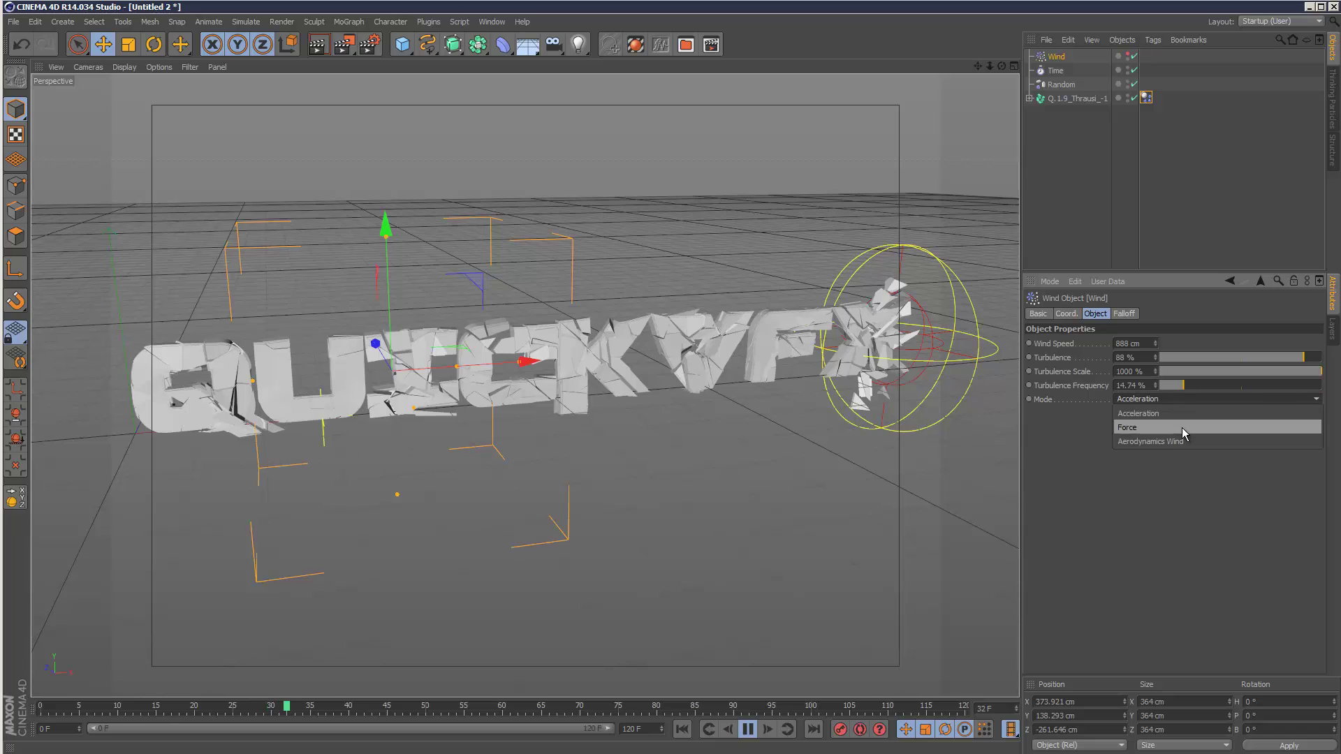
click(1182, 427)
Move the Wind along Z to 5.561 cm in the Right view, then replay the shatter
click(682, 729)
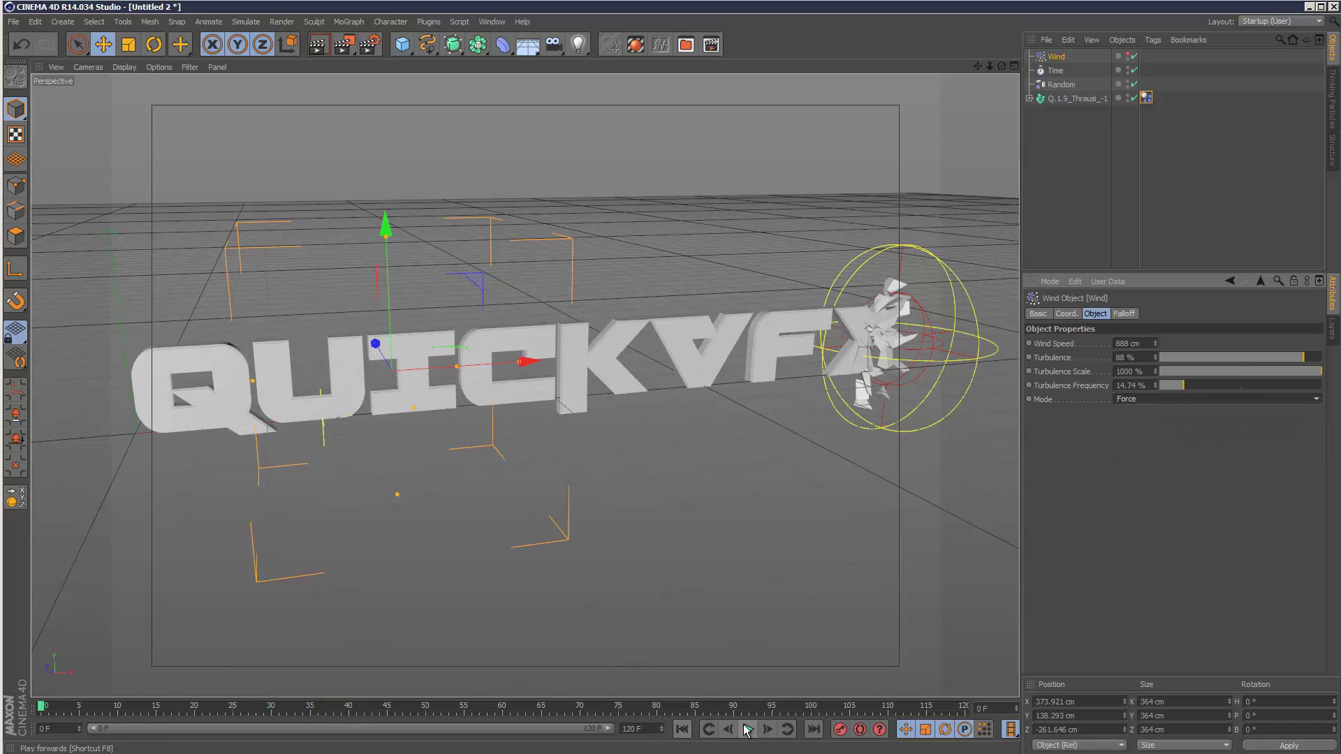
click(1014, 67)
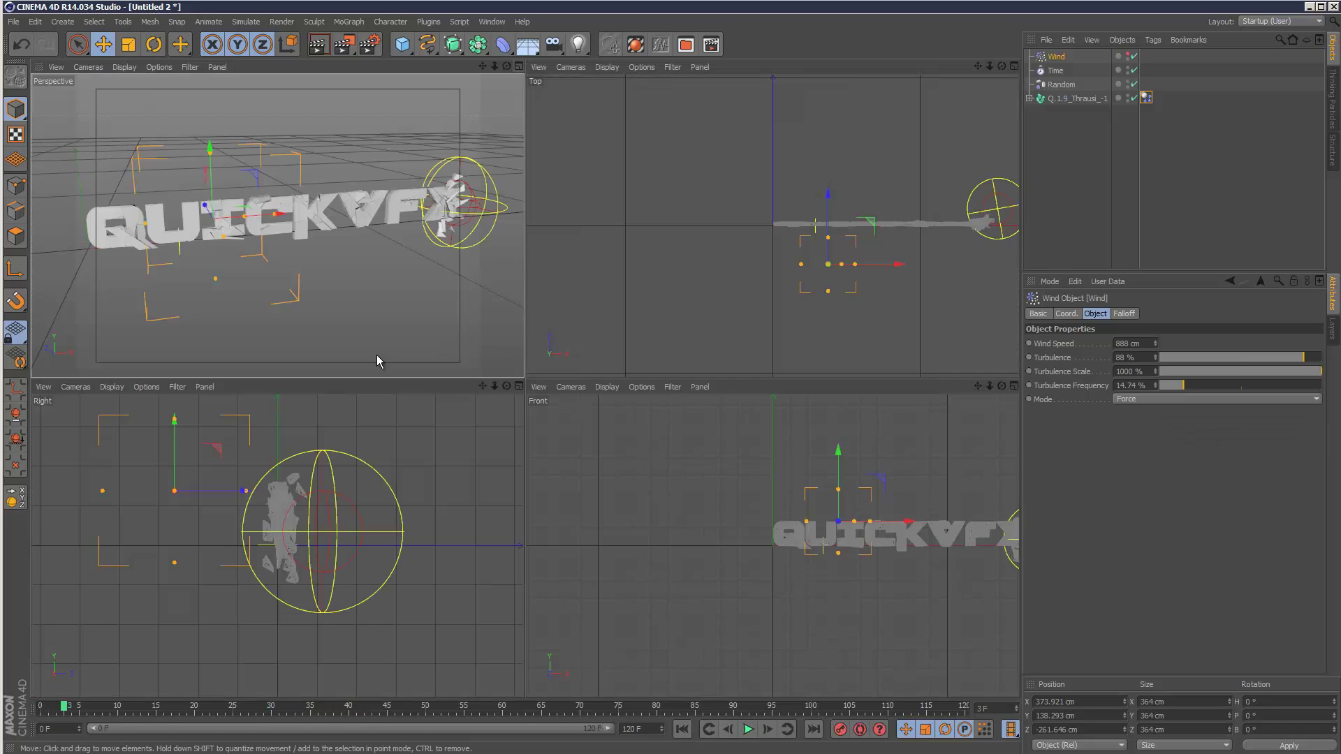
click(1127, 55)
drag(244, 492, 332, 497)
key(F1)
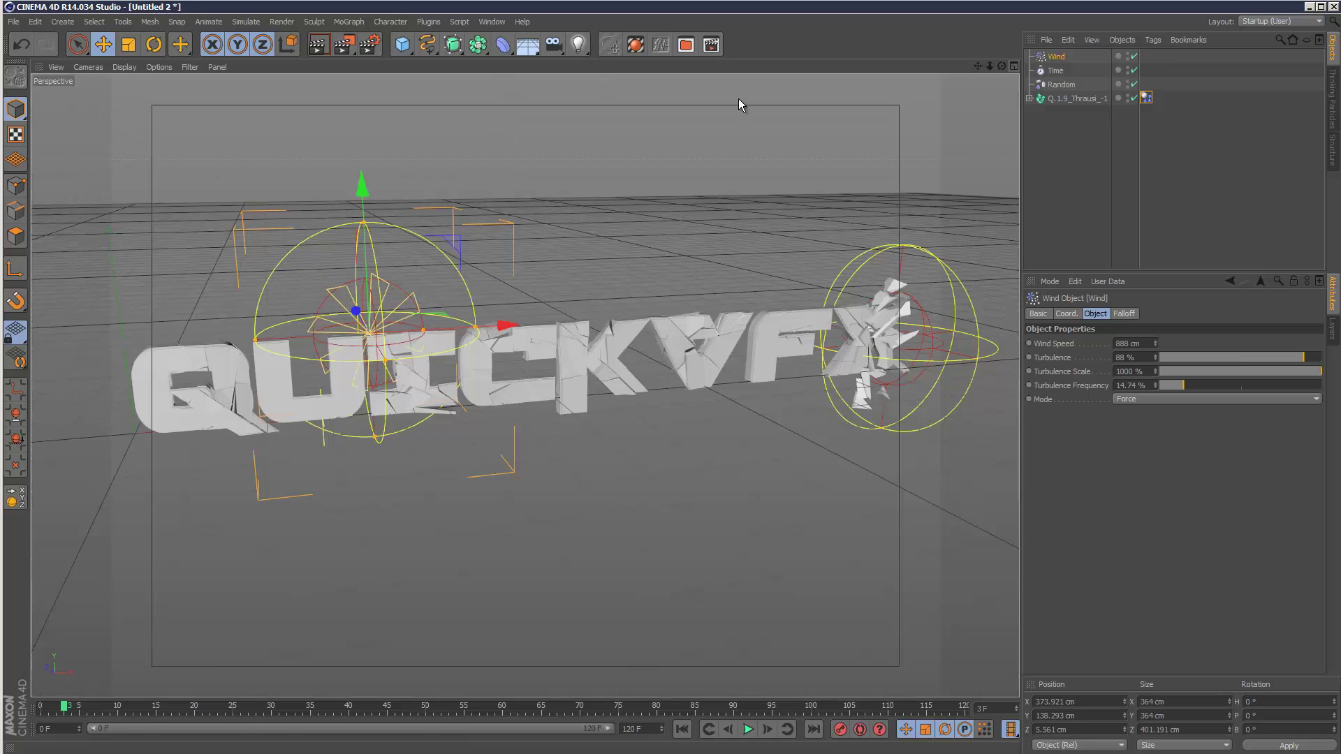
click(1127, 55)
click(682, 729)
click(747, 729)
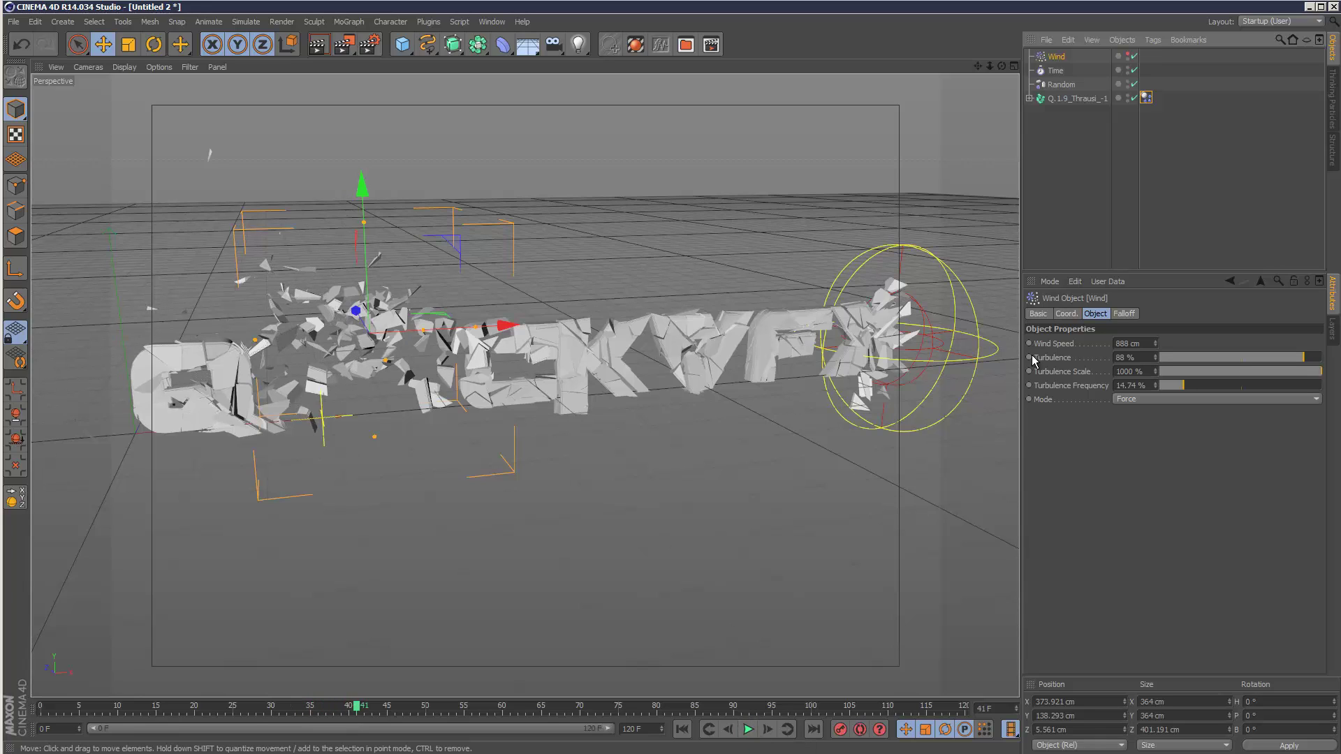
Weaken the wind: speed 4 cm, turbulence 12%, scale 90%, frequency 5%, then test playback
click(1146, 345)
text(22)
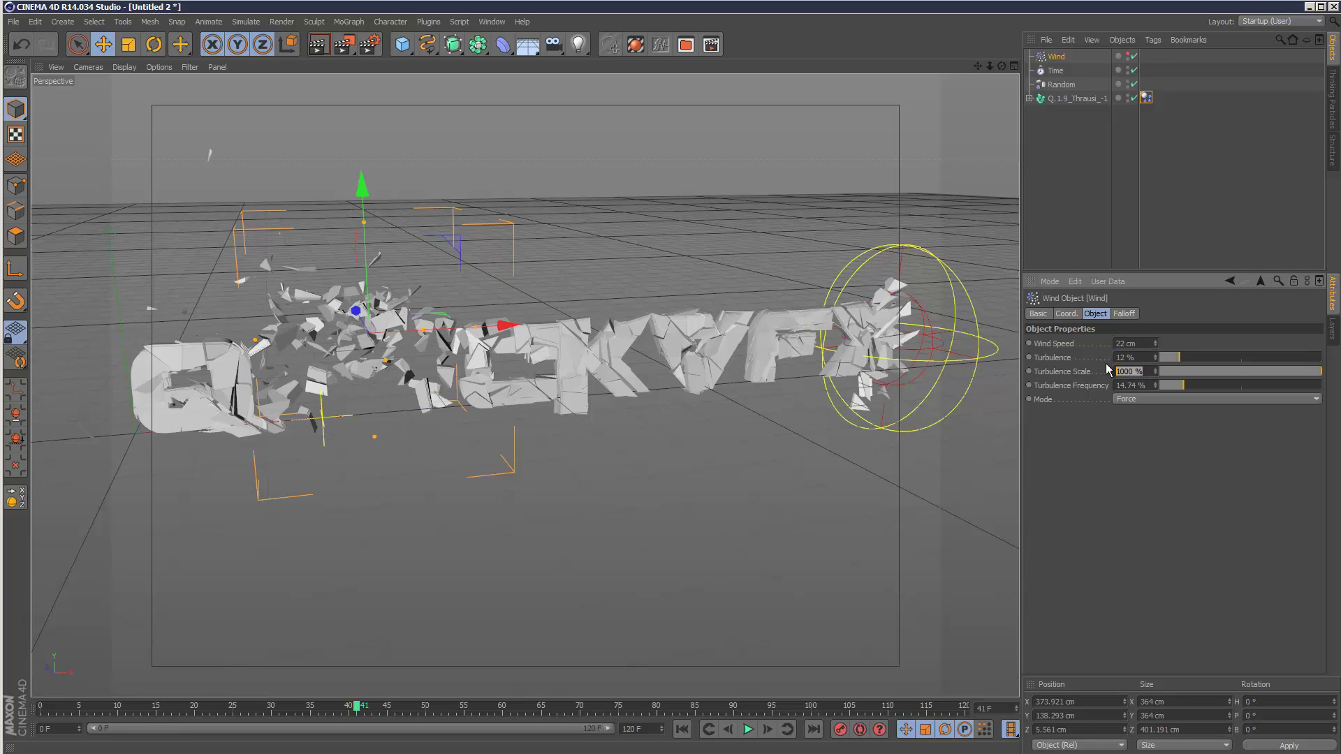
text(90)
click(1146, 384)
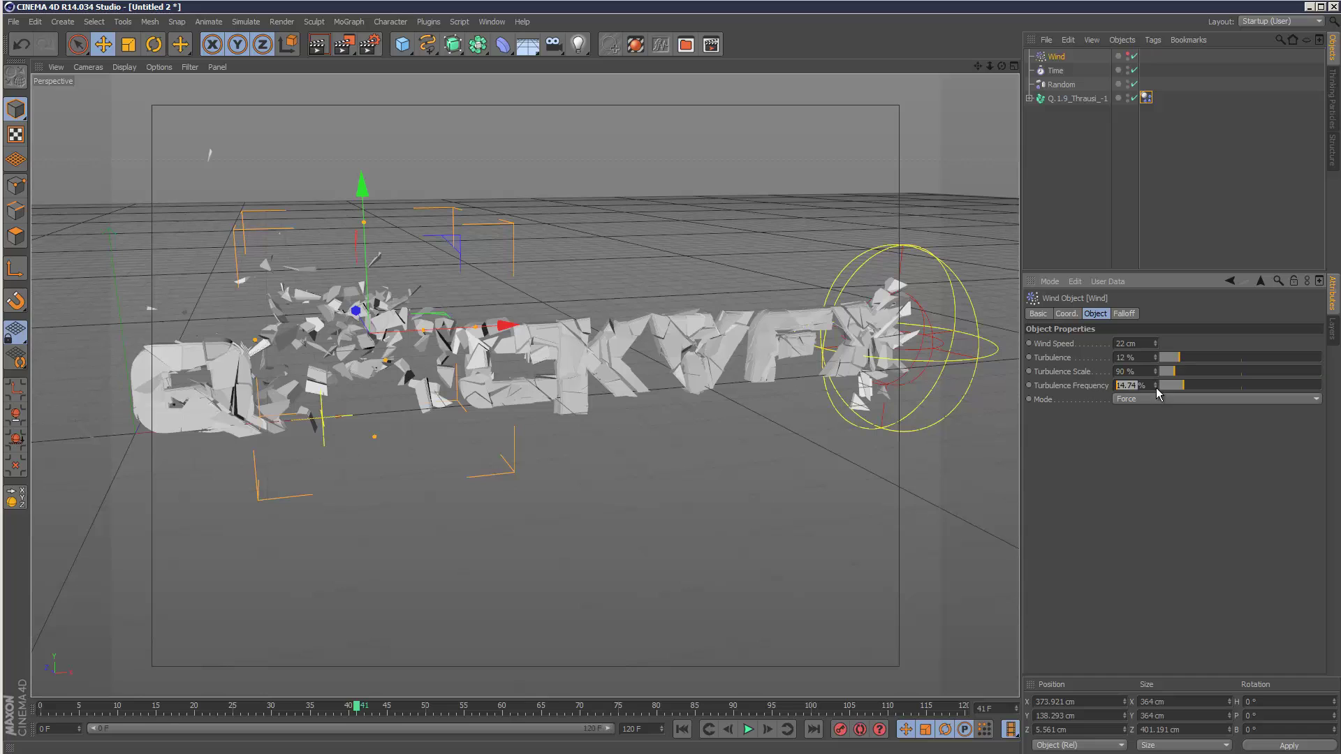
click(682, 728)
click(748, 729)
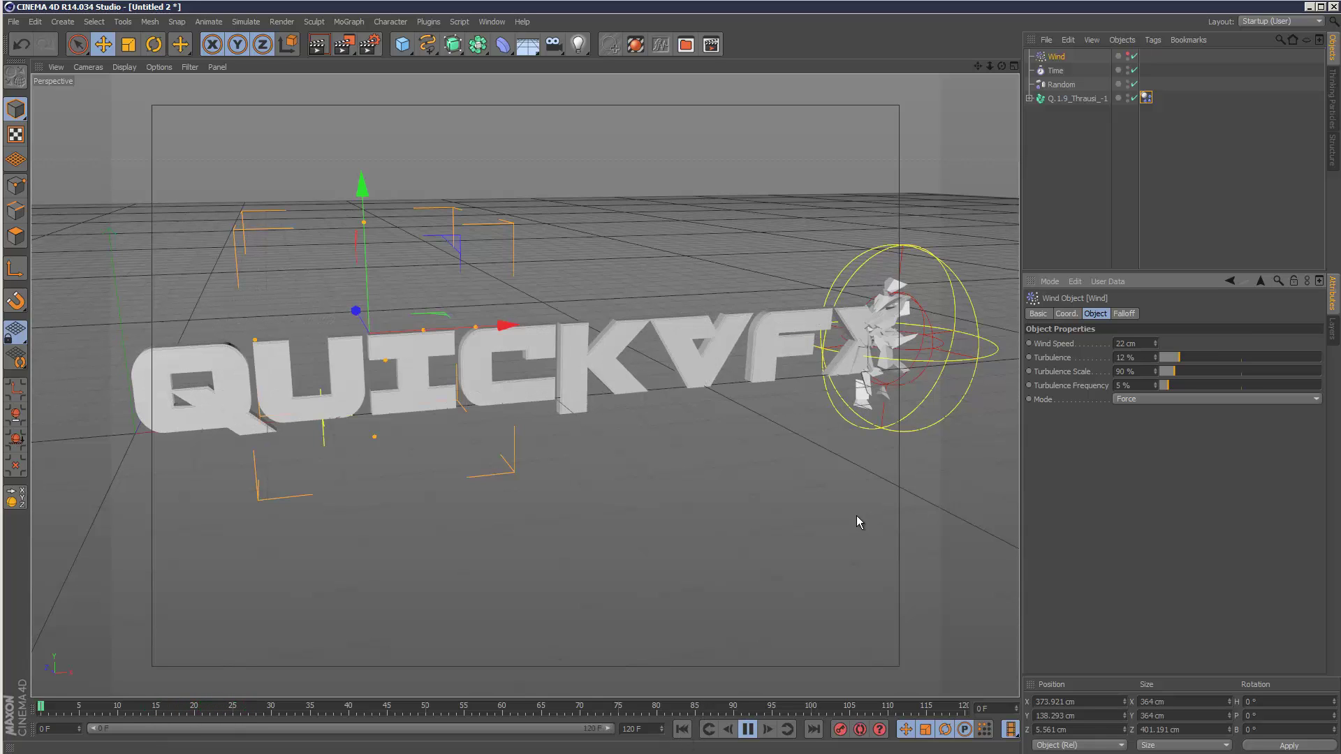
key(shift+f)
key(F8)
text(4)
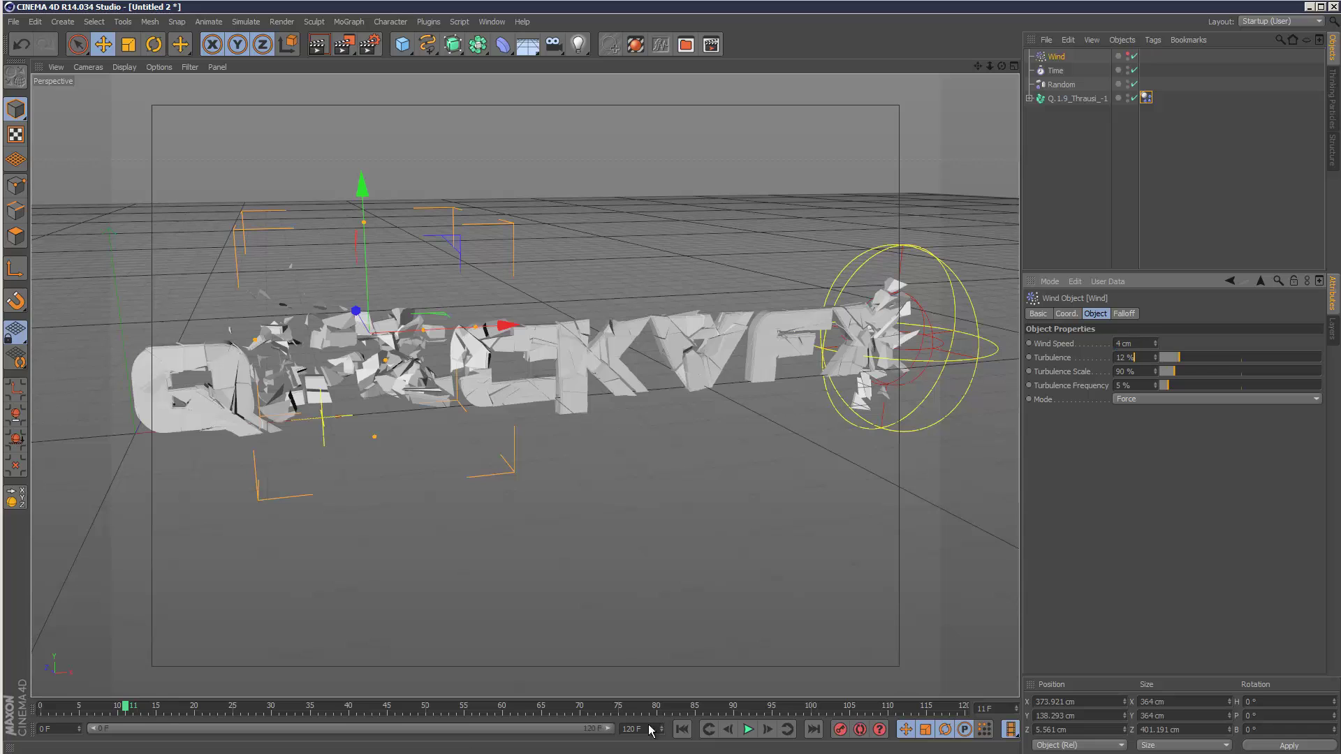
click(683, 729)
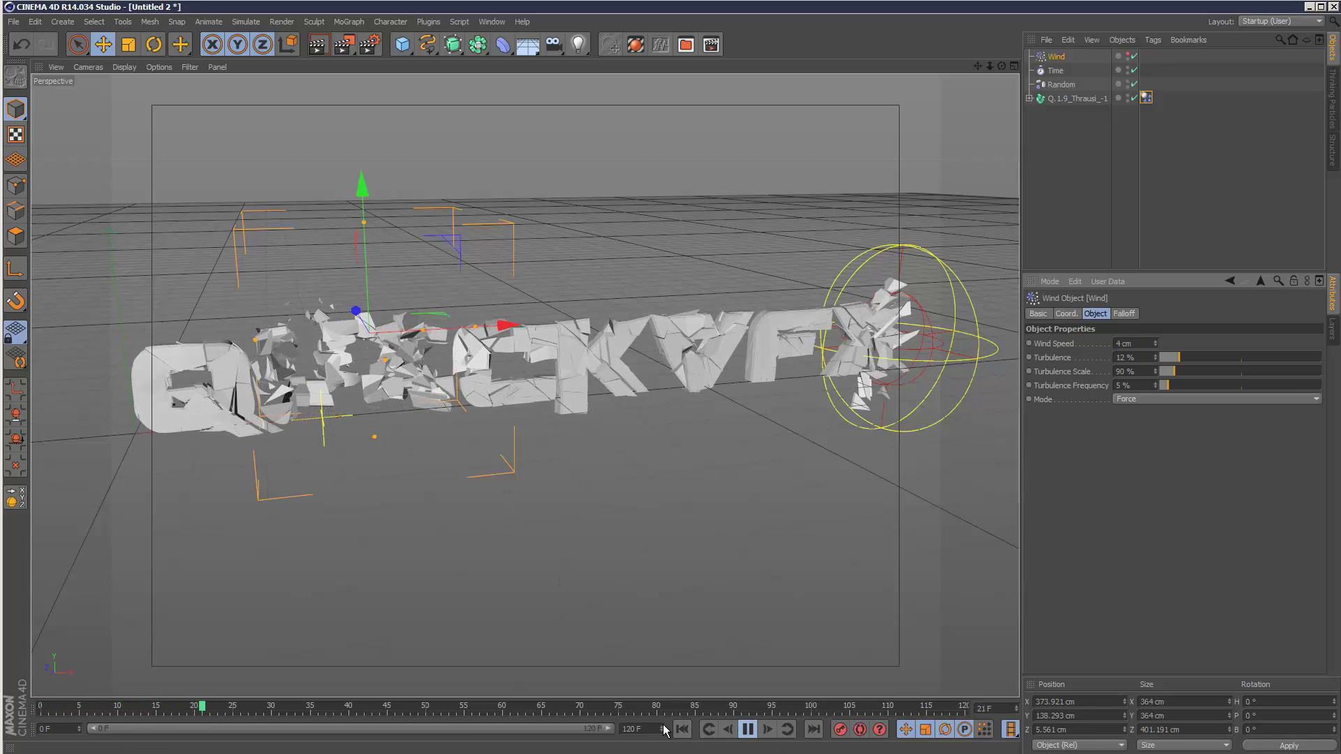
click(747, 729)
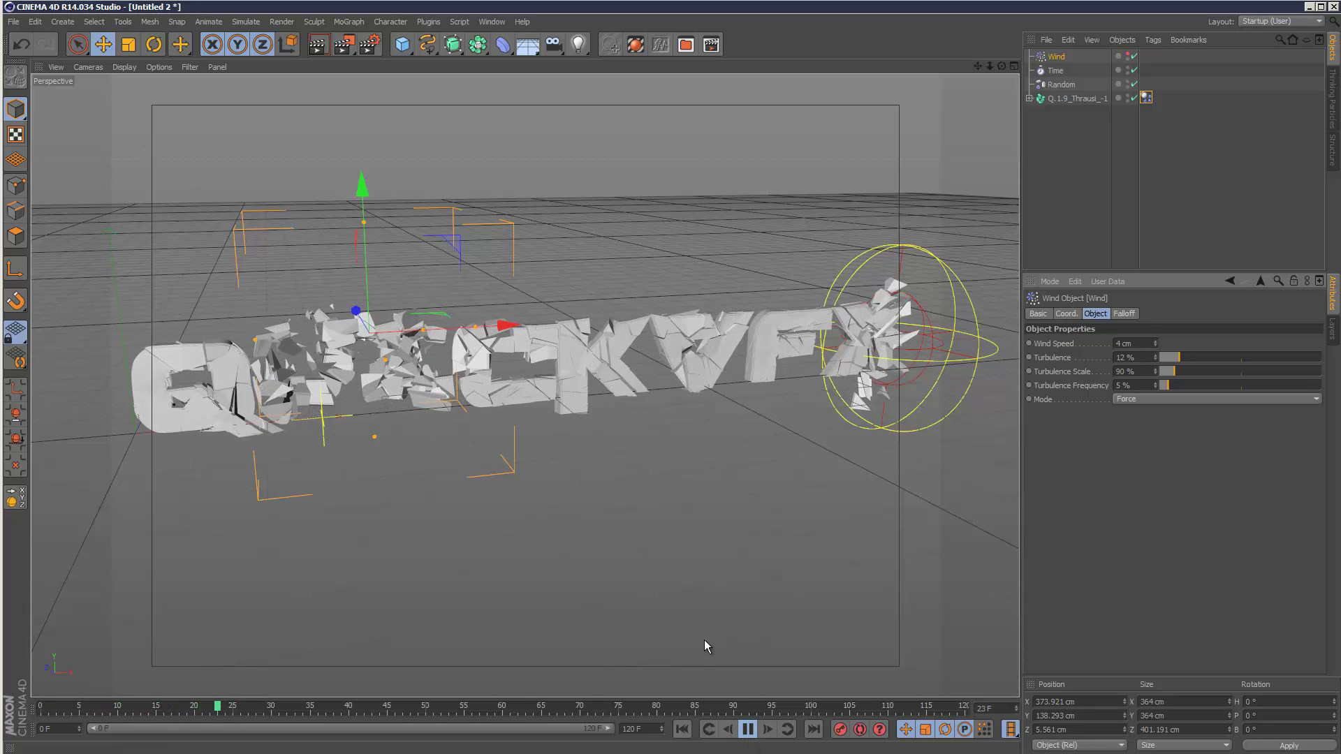
key(F8)
Duplicate the wind as Wind.1, move it over the middle letters at X 977.168, Y 108.654, and replay
ctrl+drag(1056, 57, 1065, 74)
drag(483, 338, 818, 305)
drag(702, 207, 699, 223)
click(682, 729)
click(747, 728)
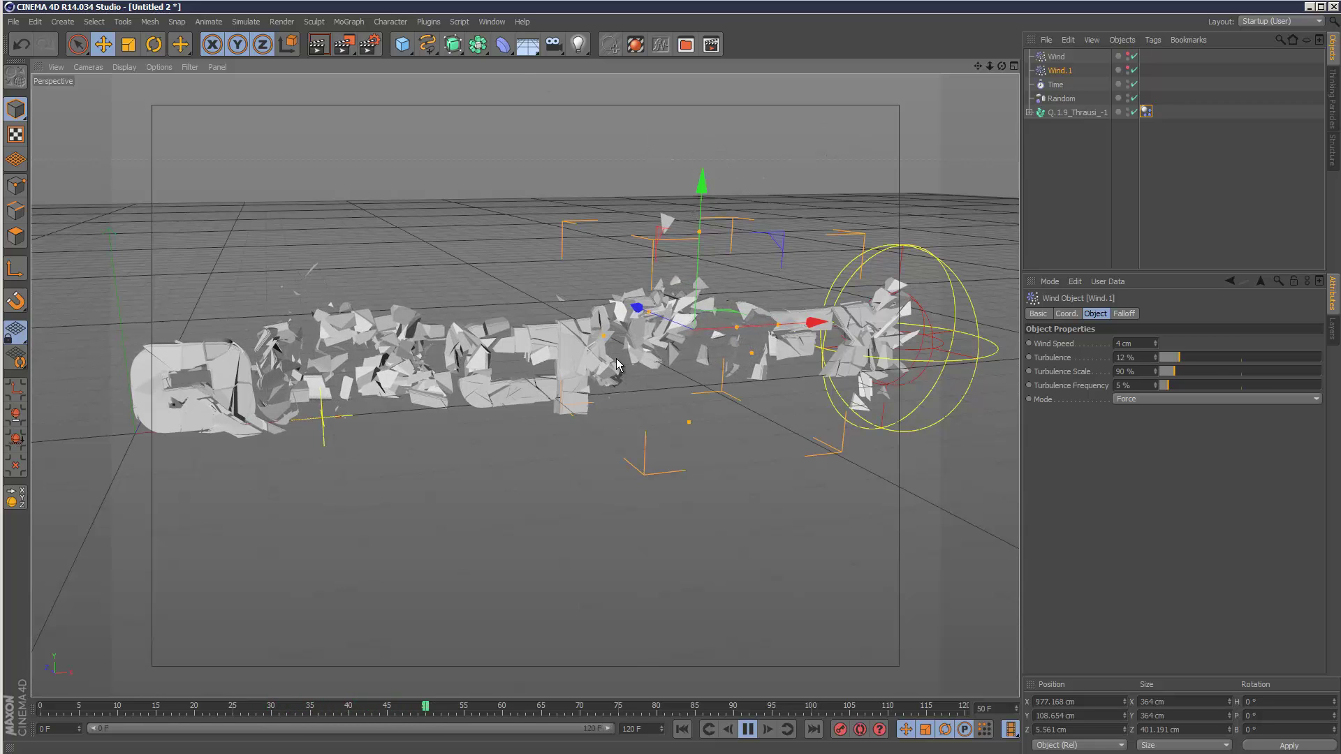
Stop and replay the simulation, then browse the Thrausi plugin menu without changing anything
click(749, 733)
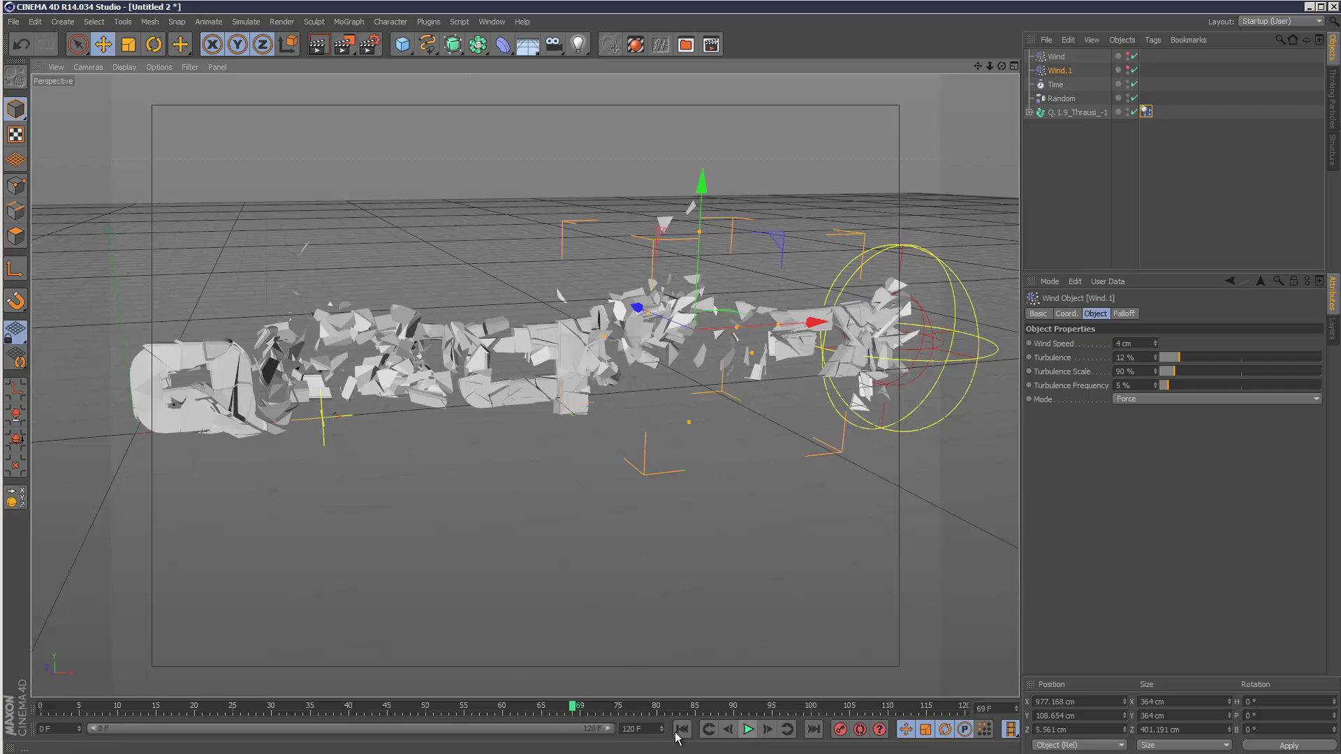
click(750, 730)
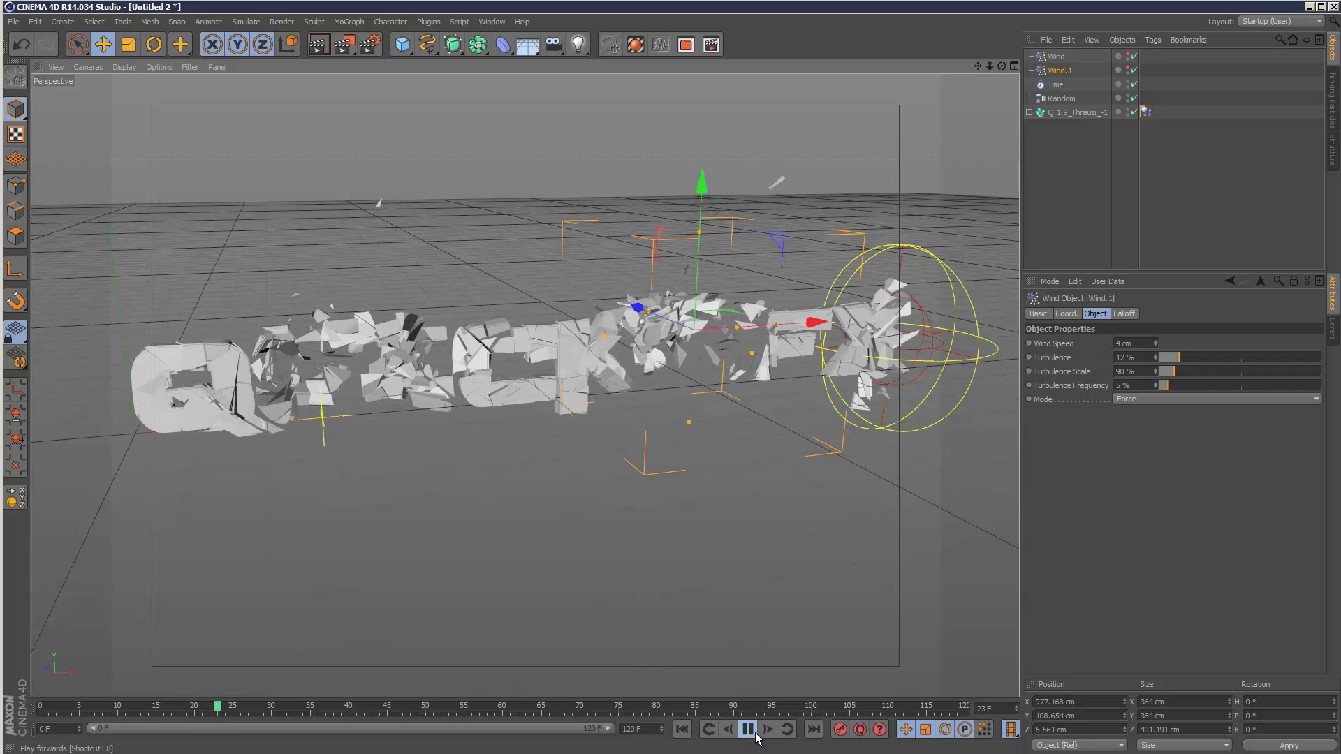
click(747, 729)
click(402, 23)
mouse_move(428, 22)
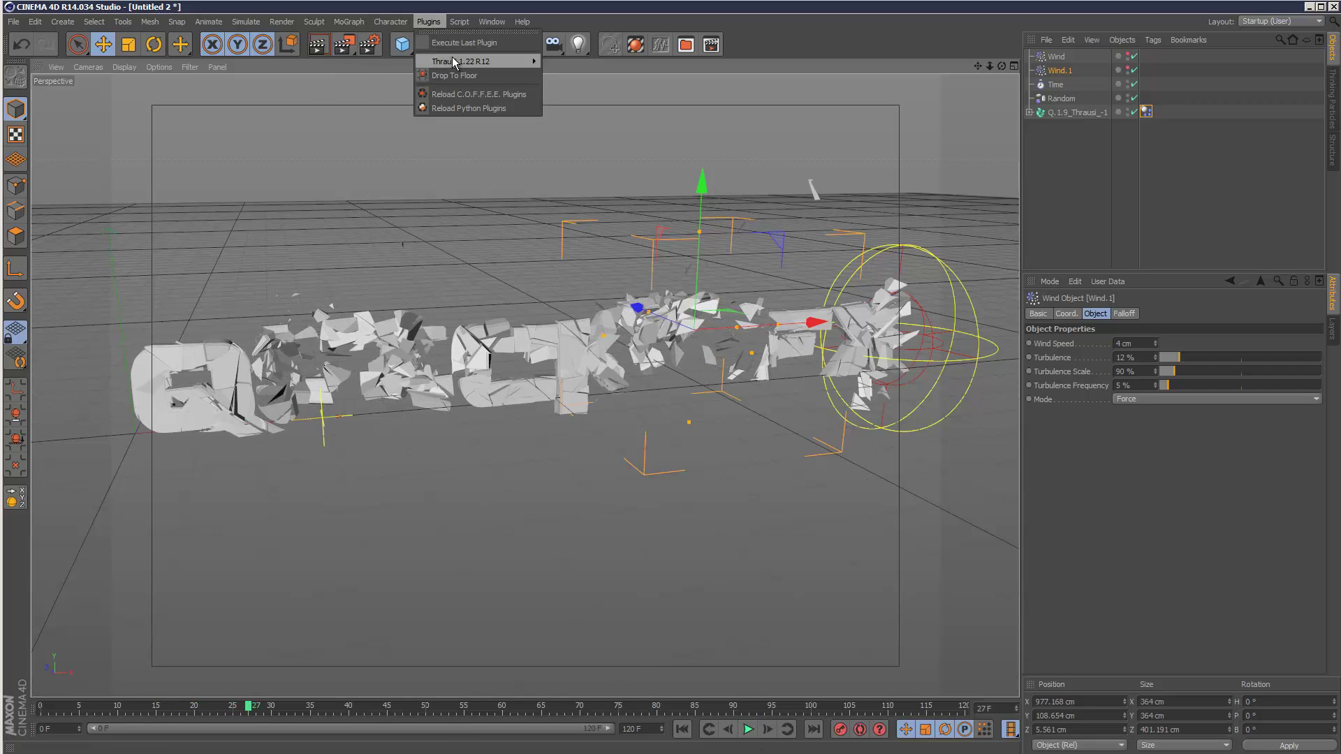
mouse_move(489, 61)
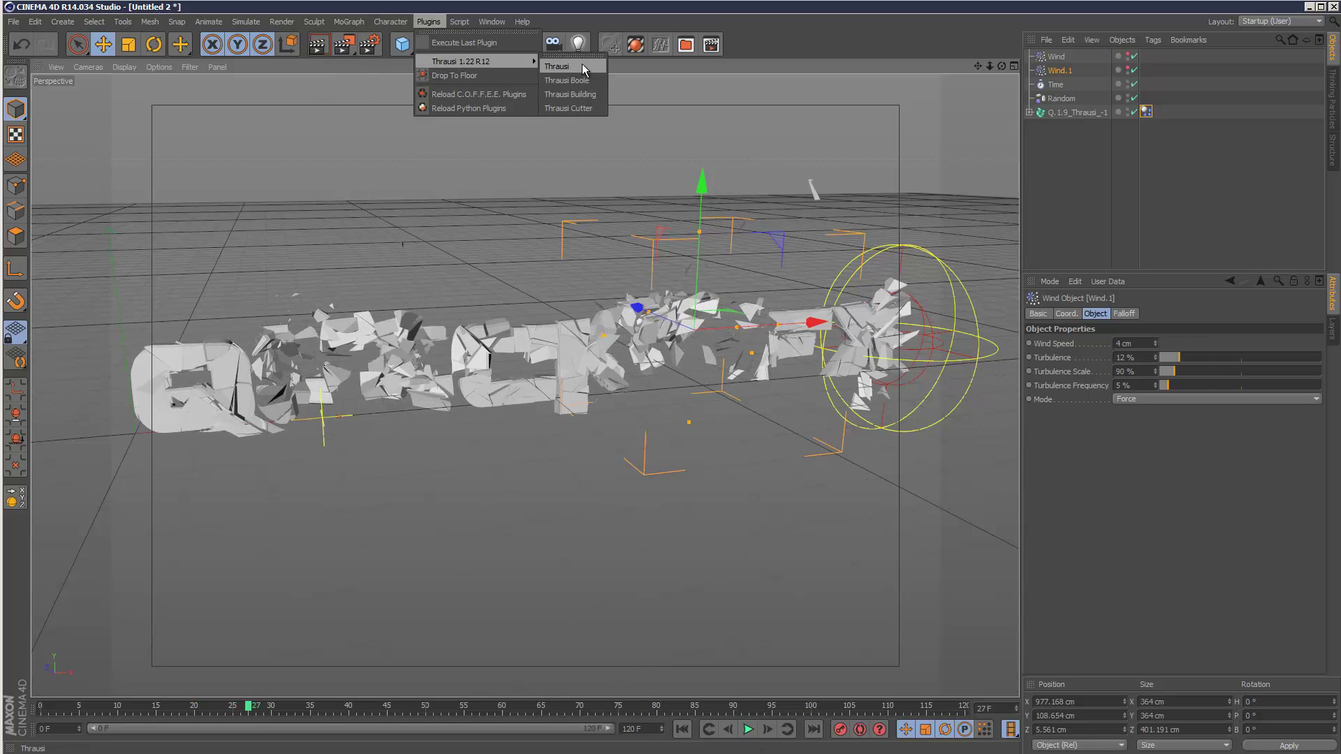
key(Escape)
Set the viewport to Gouraud Shading (Lines), replay, rewind to frame 0 and select Fracture
click(125, 67)
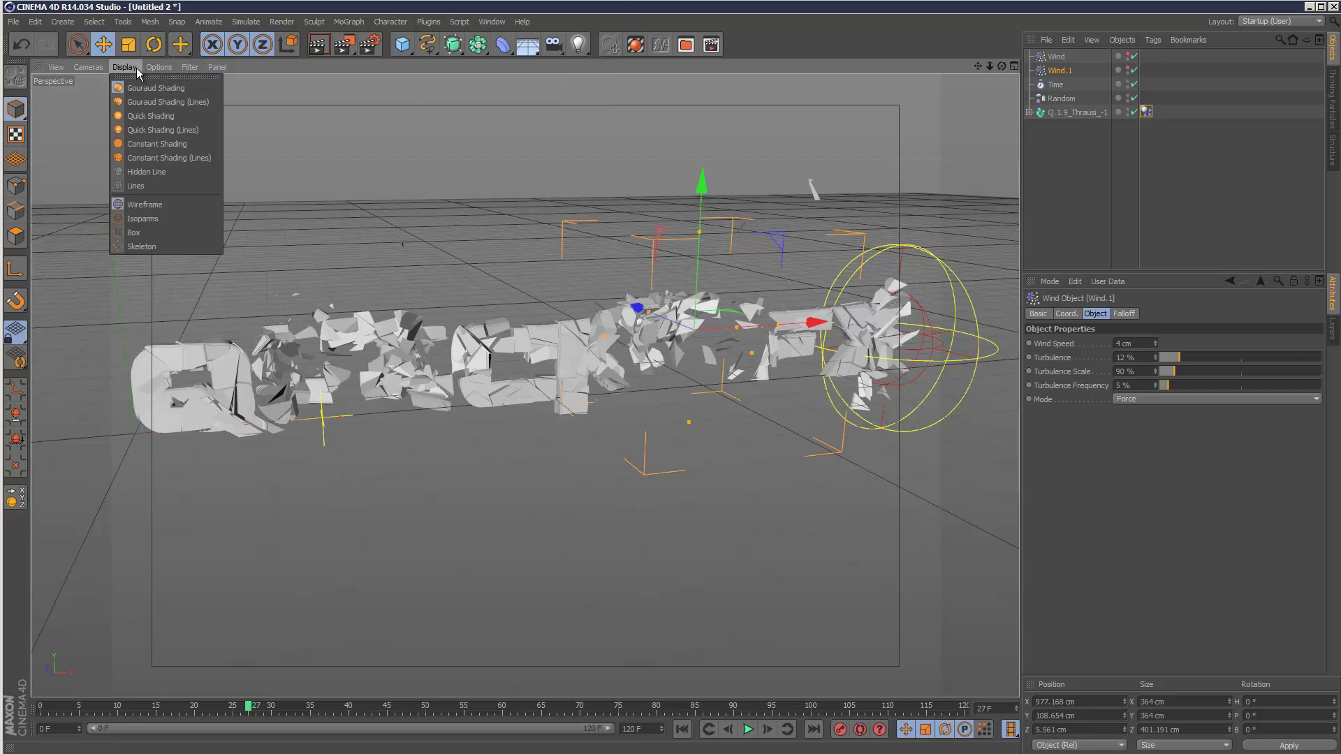
click(145, 102)
click(655, 597)
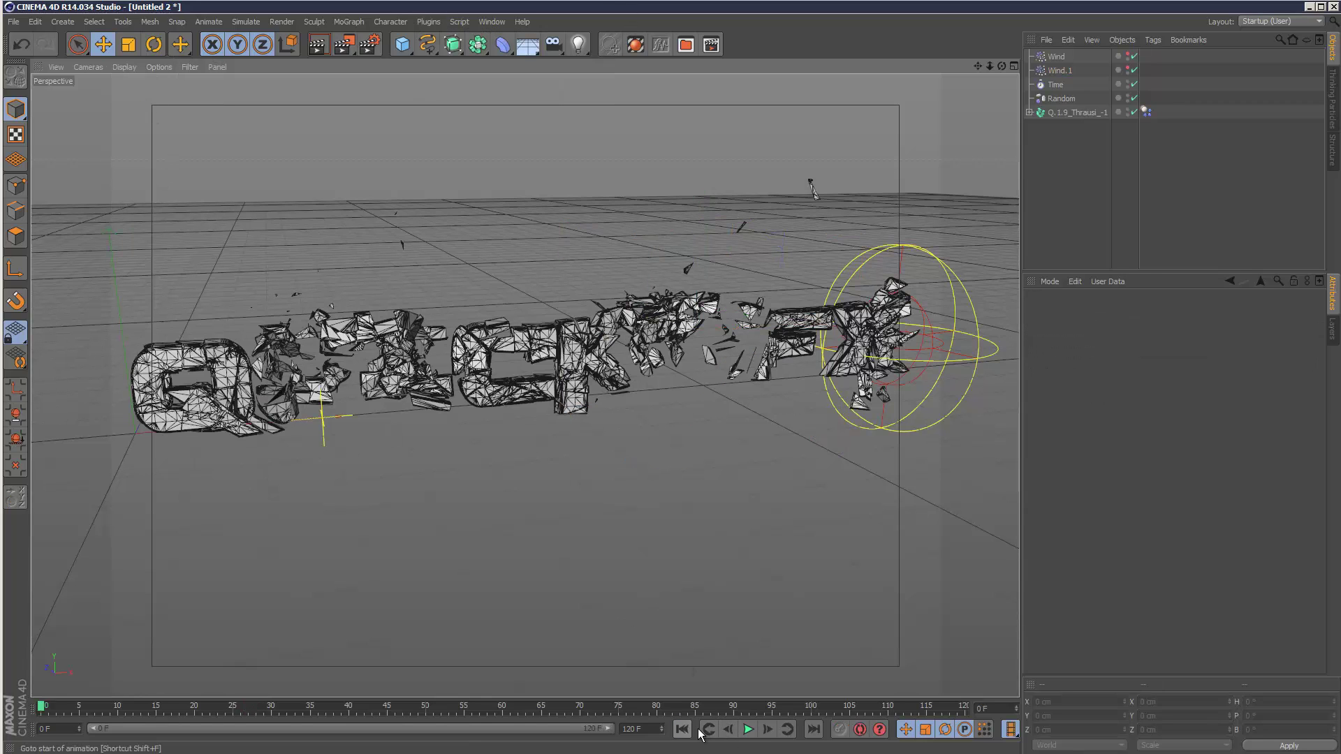
click(747, 728)
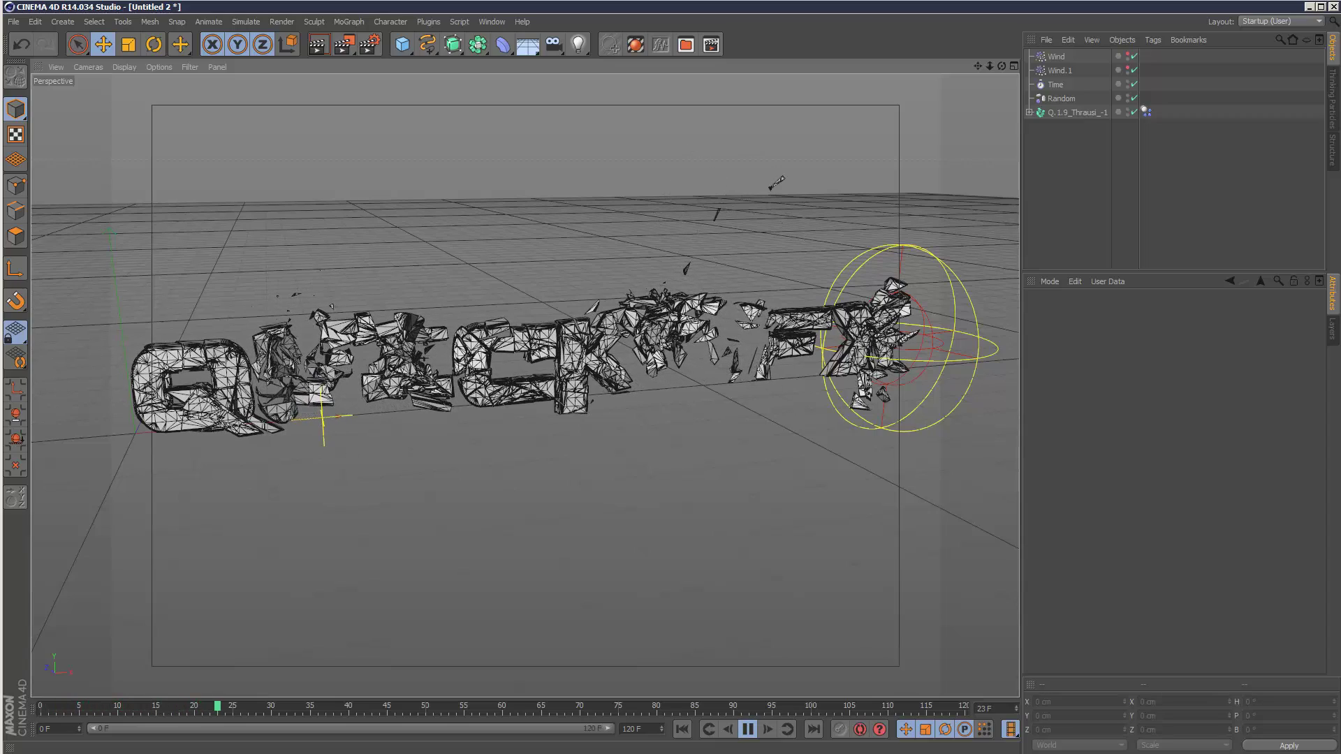
click(747, 729)
click(682, 729)
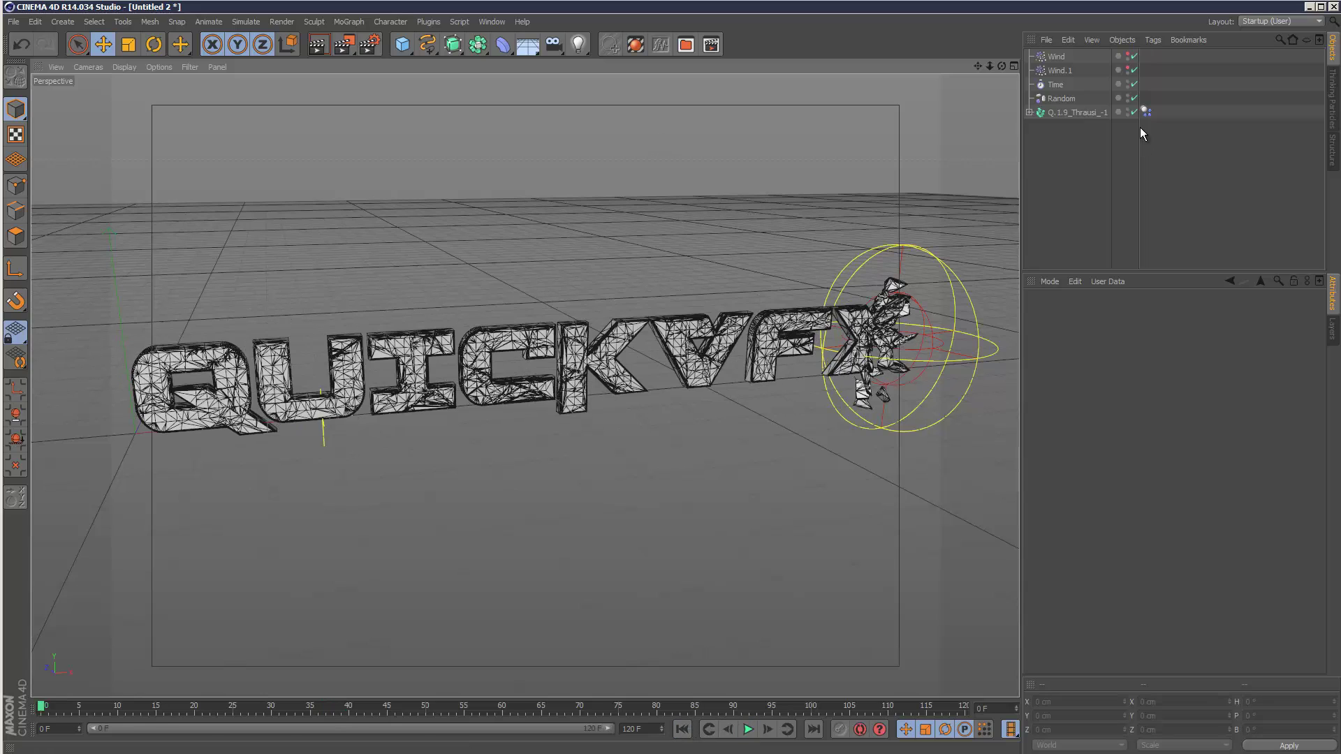
click(1075, 113)
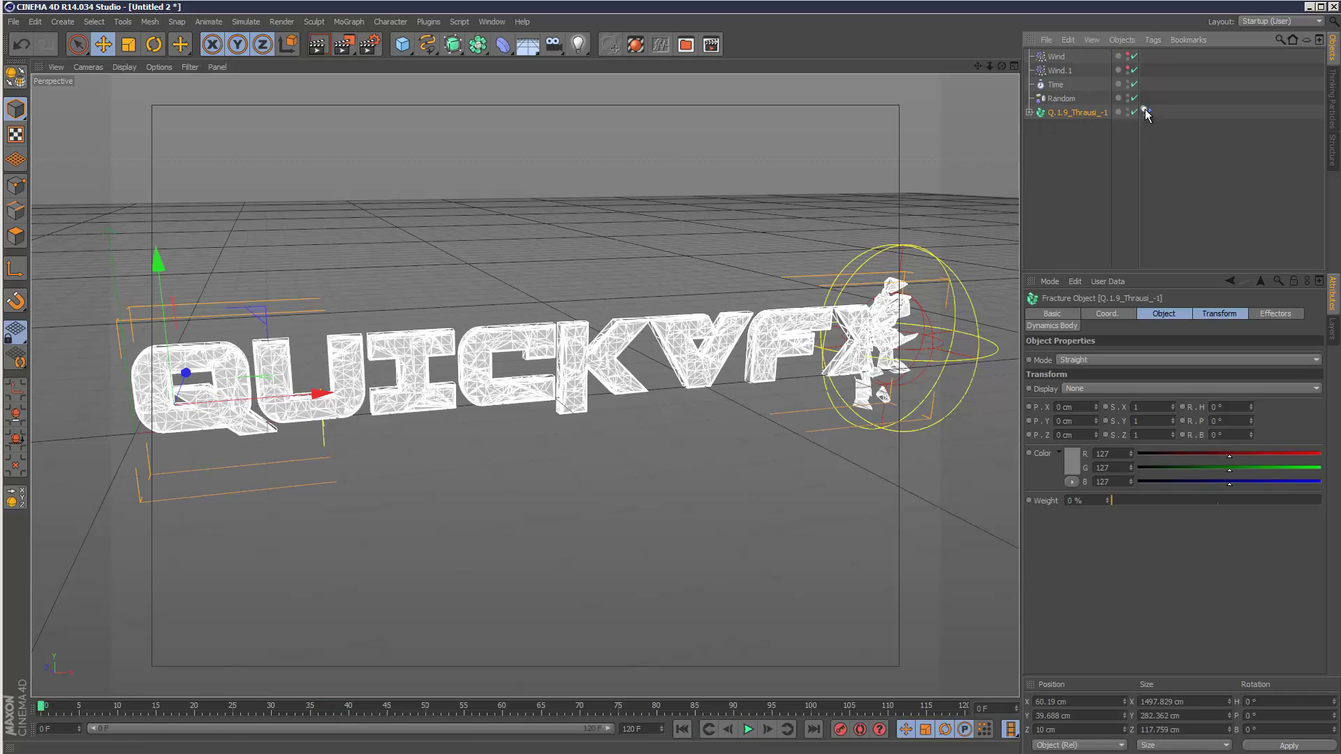
Add a Rotation force and move it along X to 51.595 cm near the Q
click(246, 21)
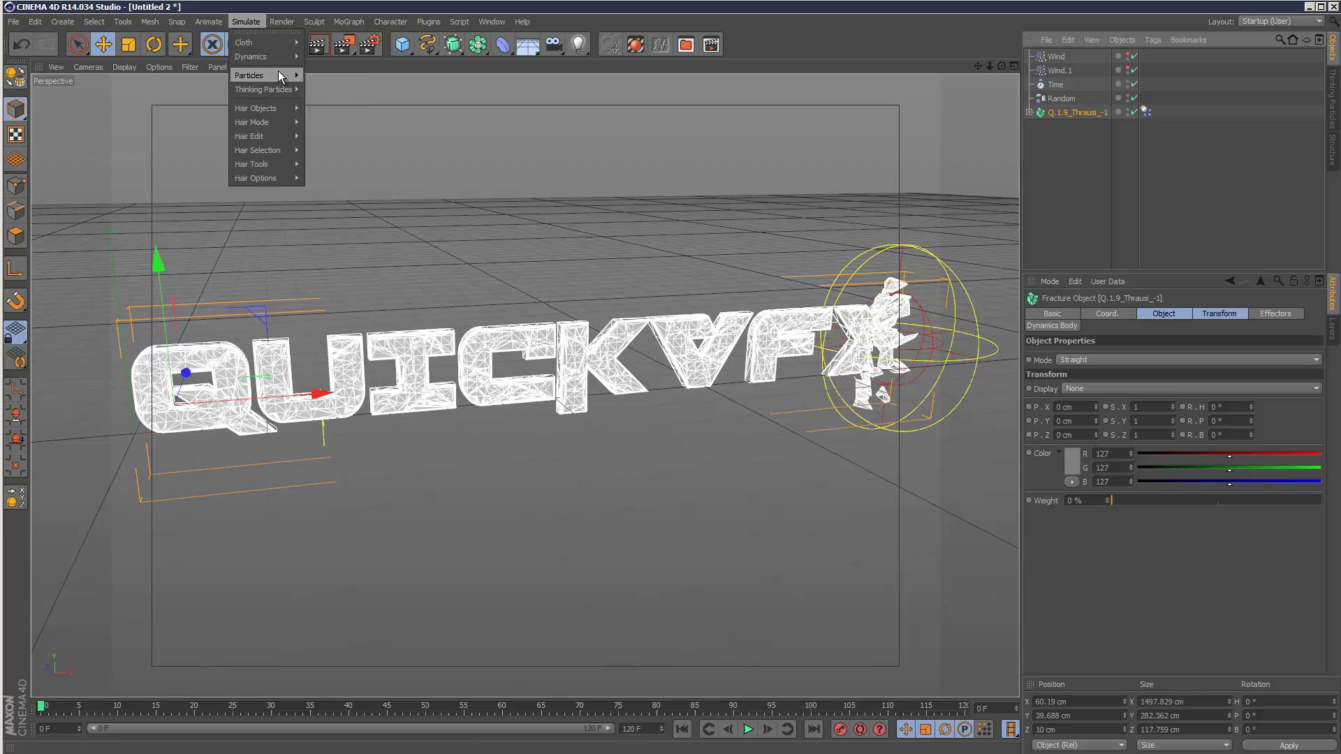
mouse_move(280, 65)
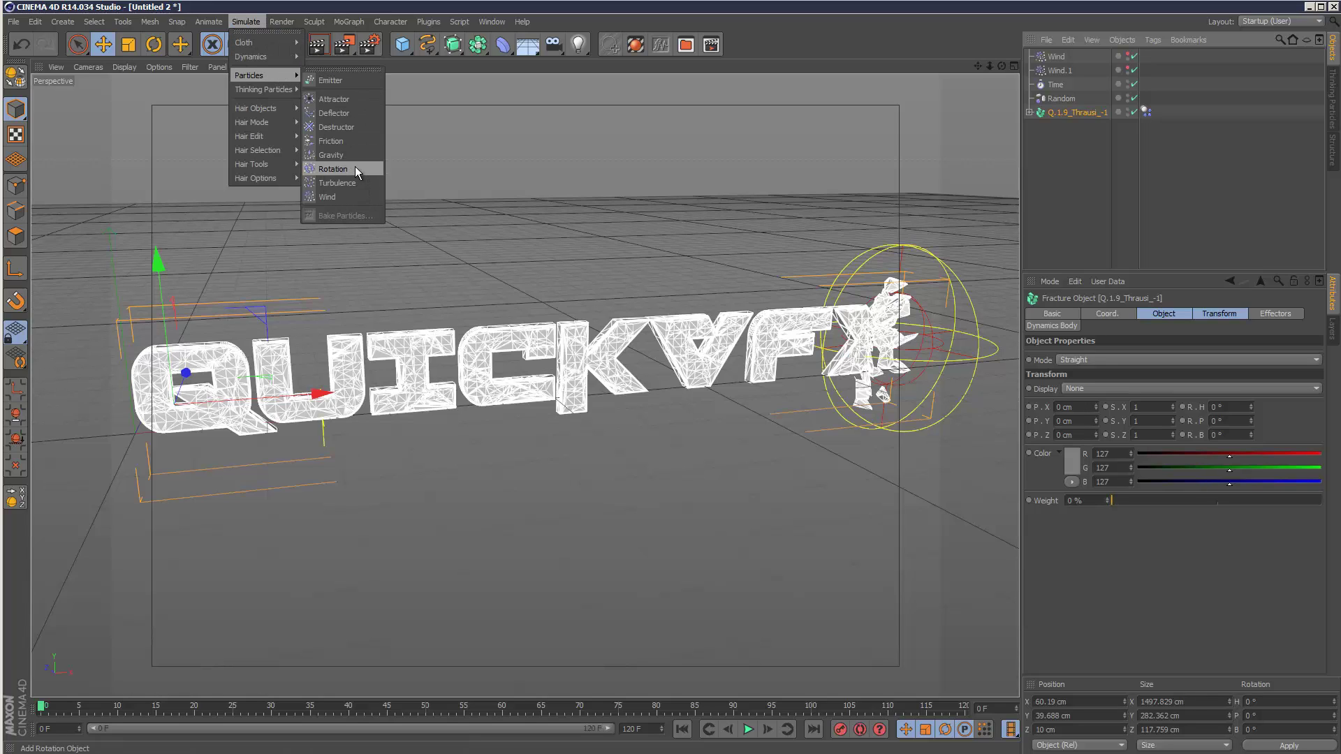
click(354, 168)
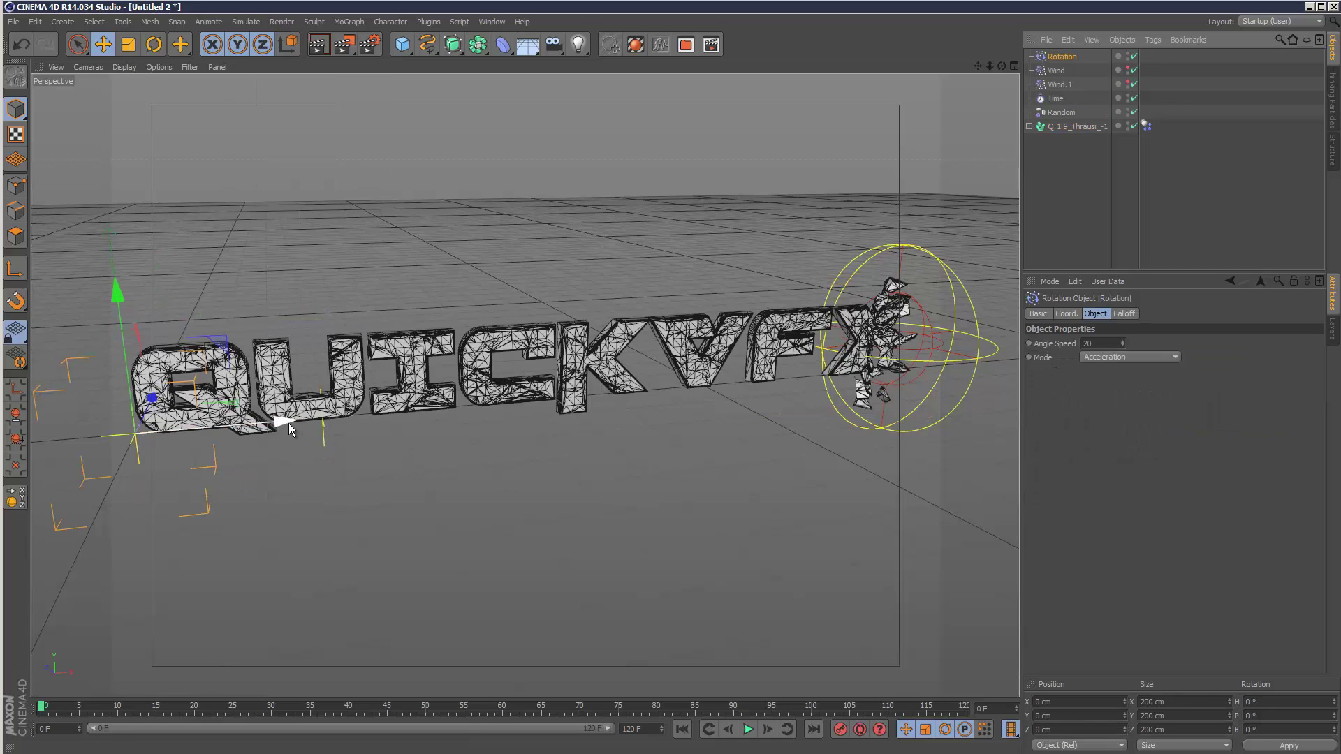
drag(288, 423, 325, 420)
click(1013, 66)
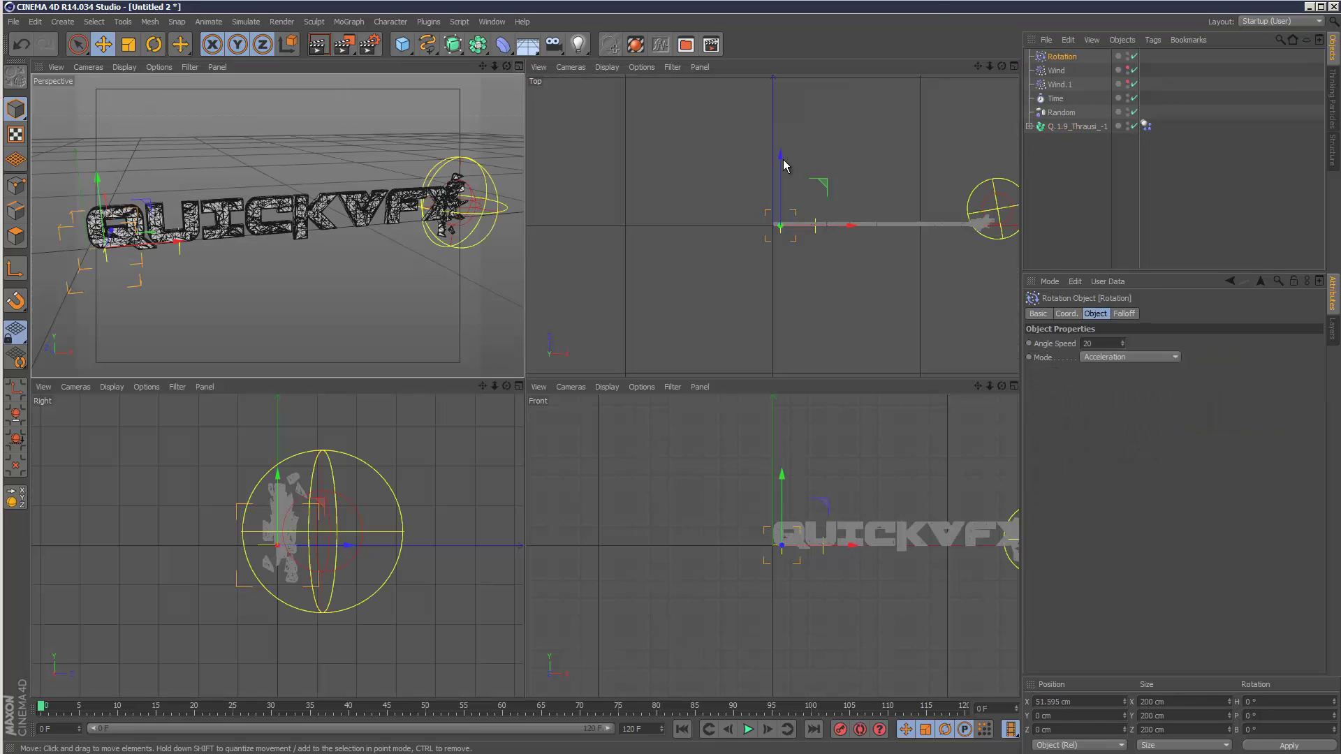
click(518, 66)
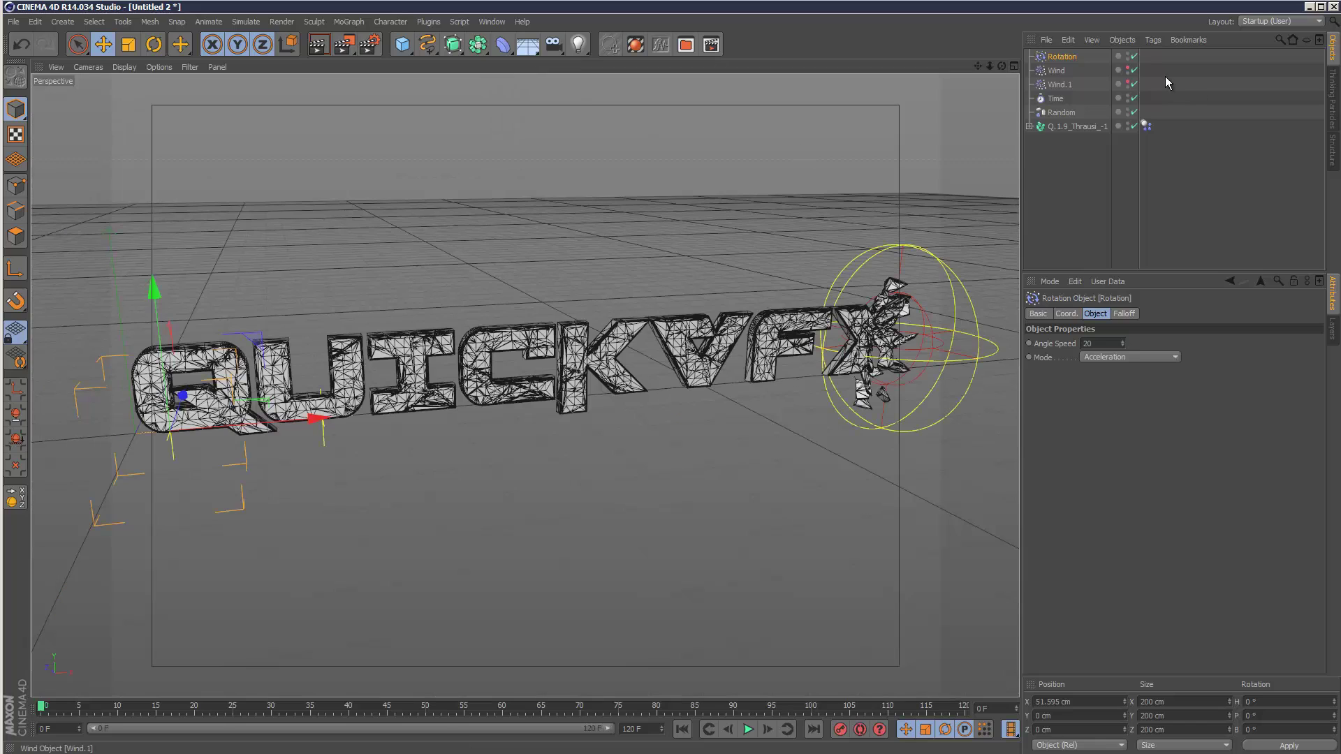
Disable Wind.1 and play the simulation to see the rotation effect
click(1134, 83)
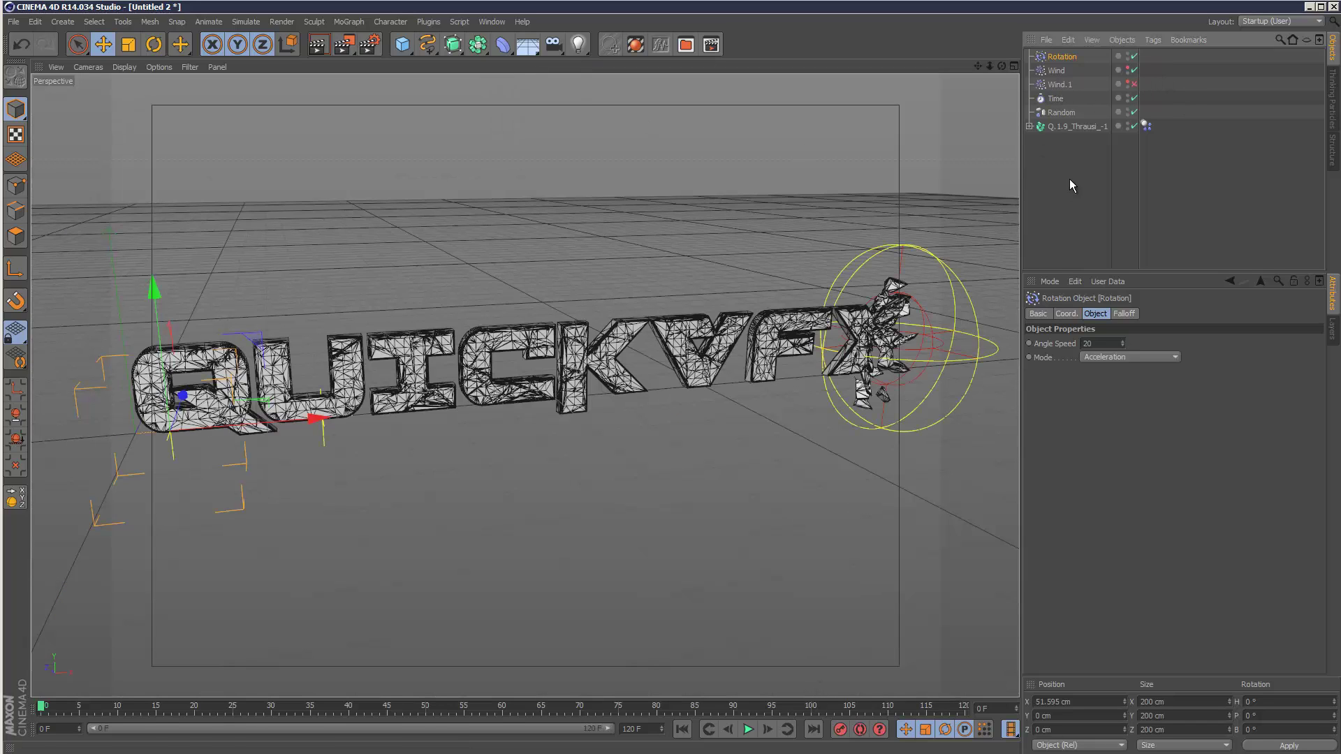
click(748, 729)
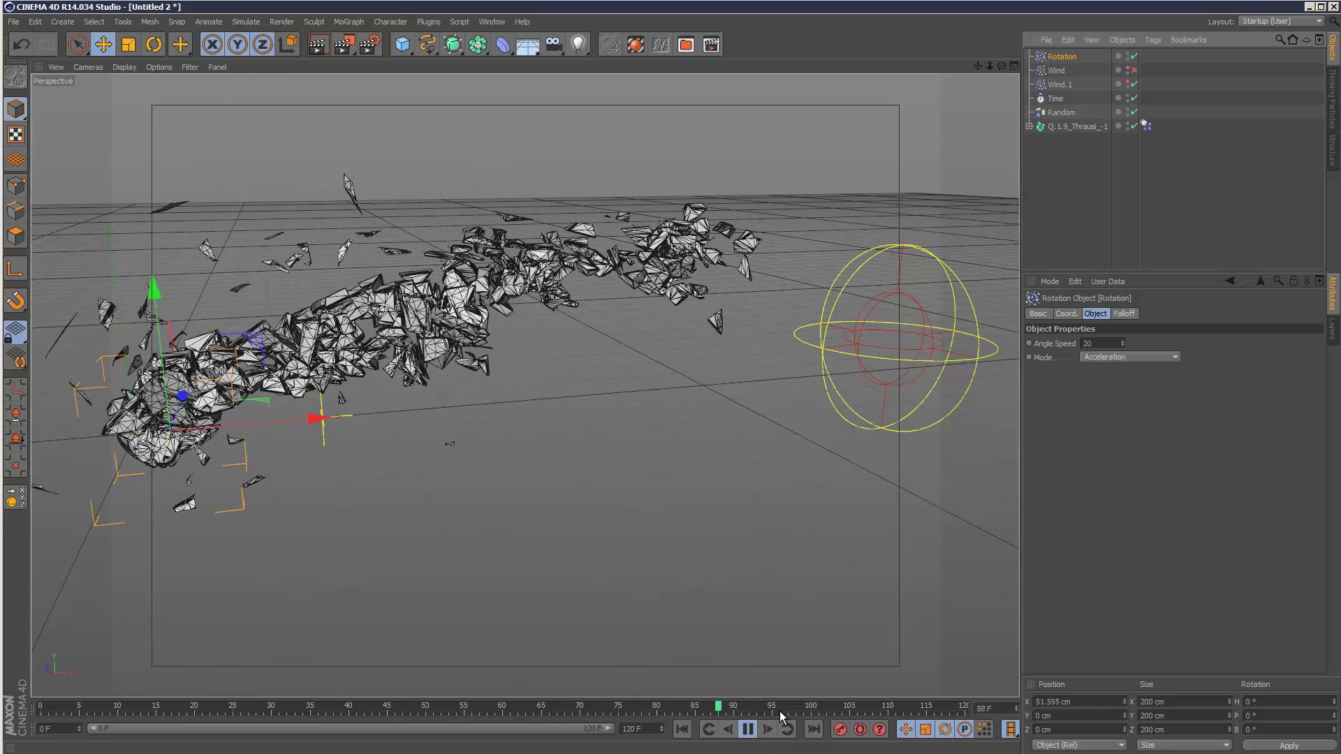
click(747, 728)
Give the Rotation force a Sphere falloff scaled to 447% and replay from frame 0
click(682, 729)
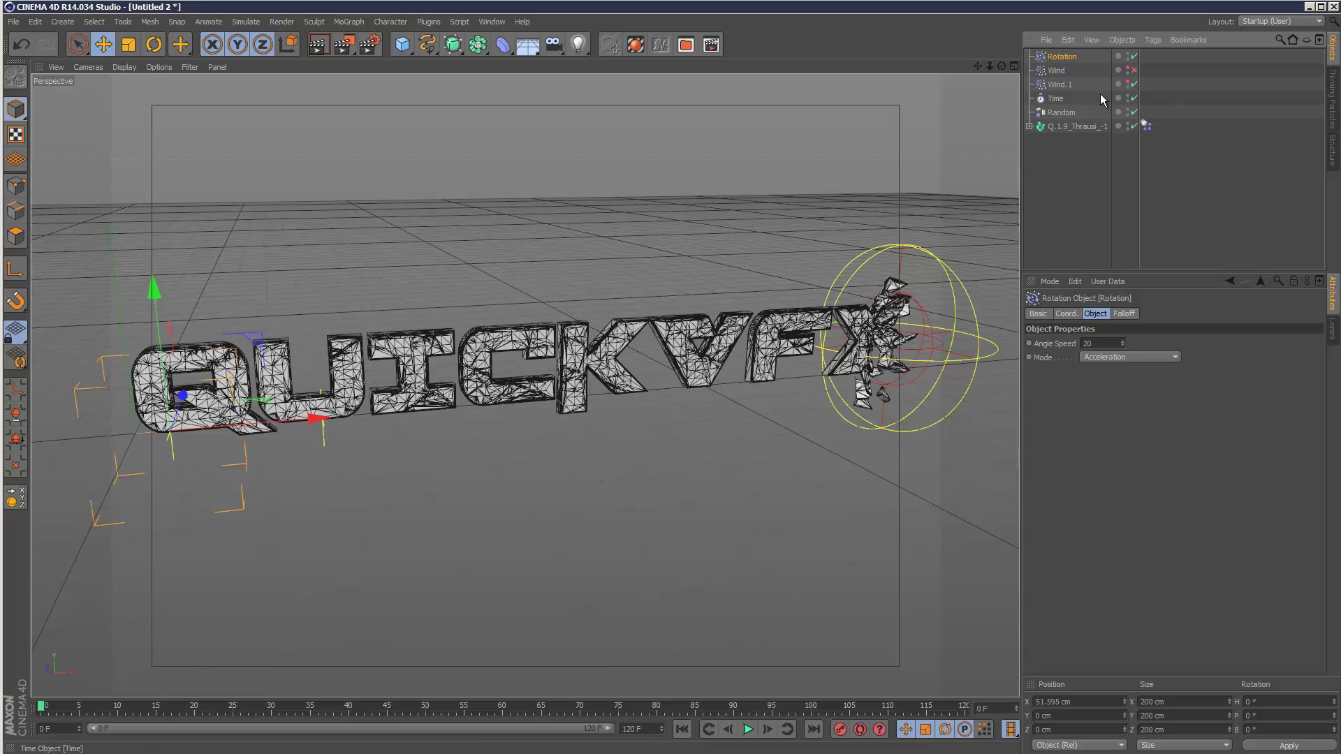
click(1125, 314)
click(1083, 343)
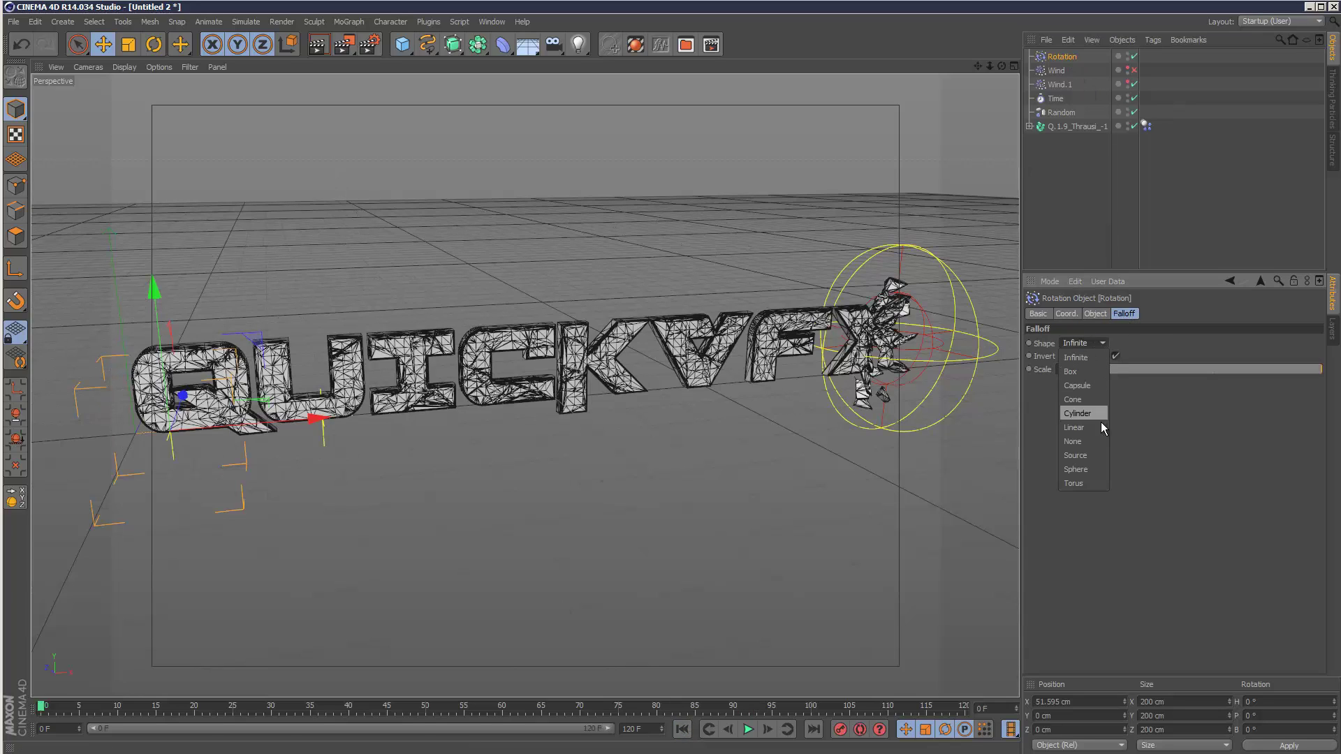
click(1075, 469)
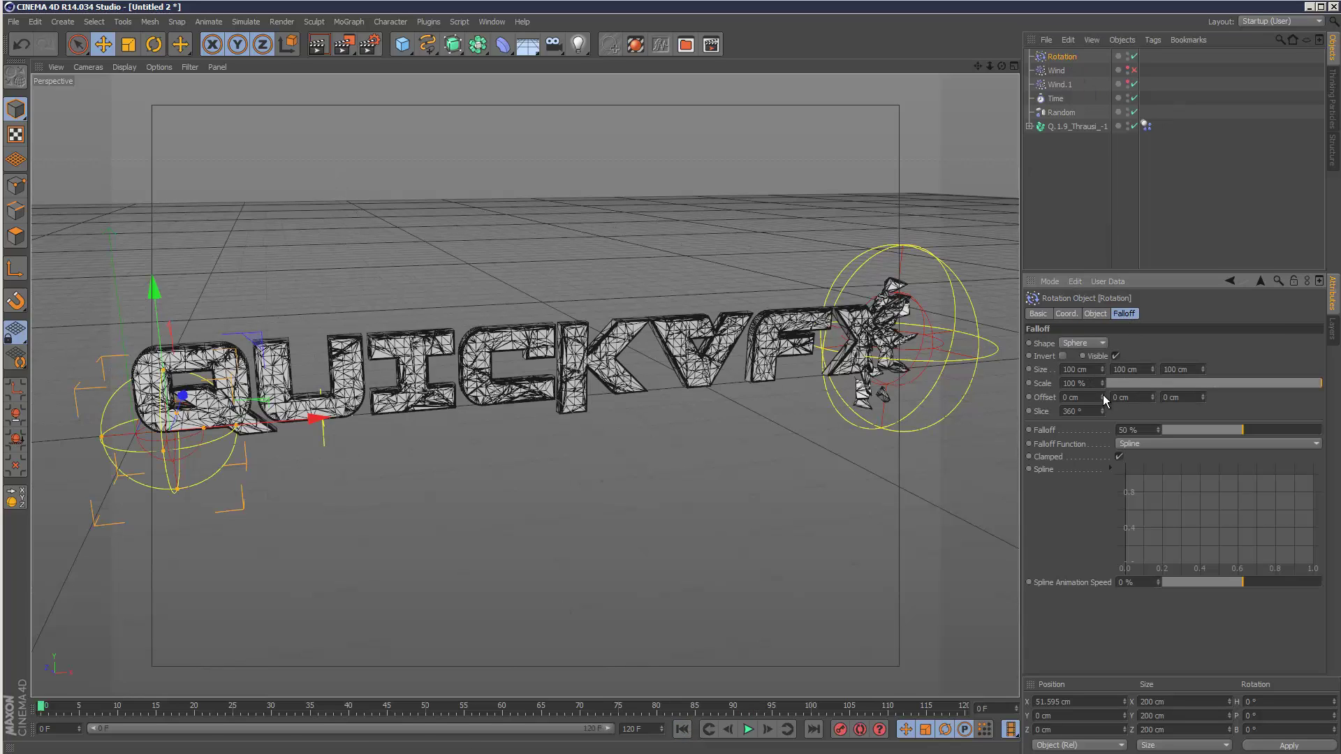
drag(1103, 383, 1053, 483)
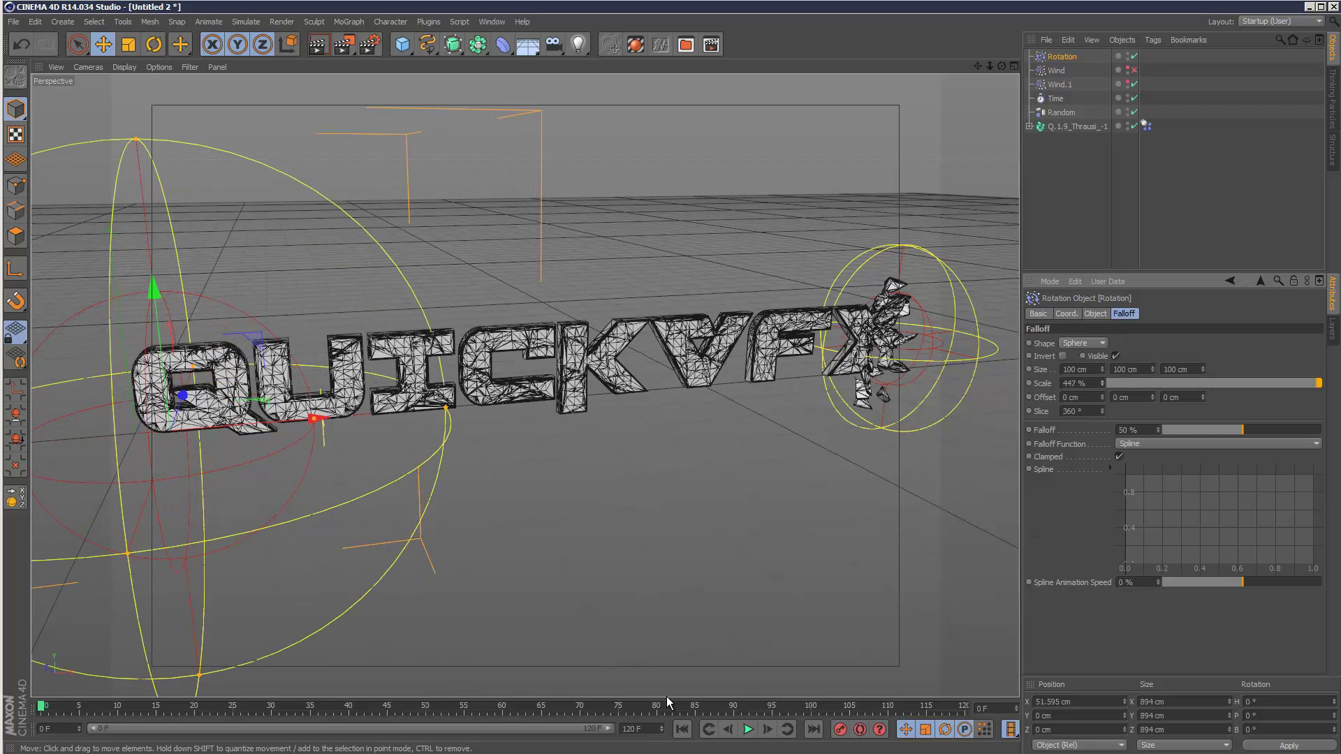
click(746, 729)
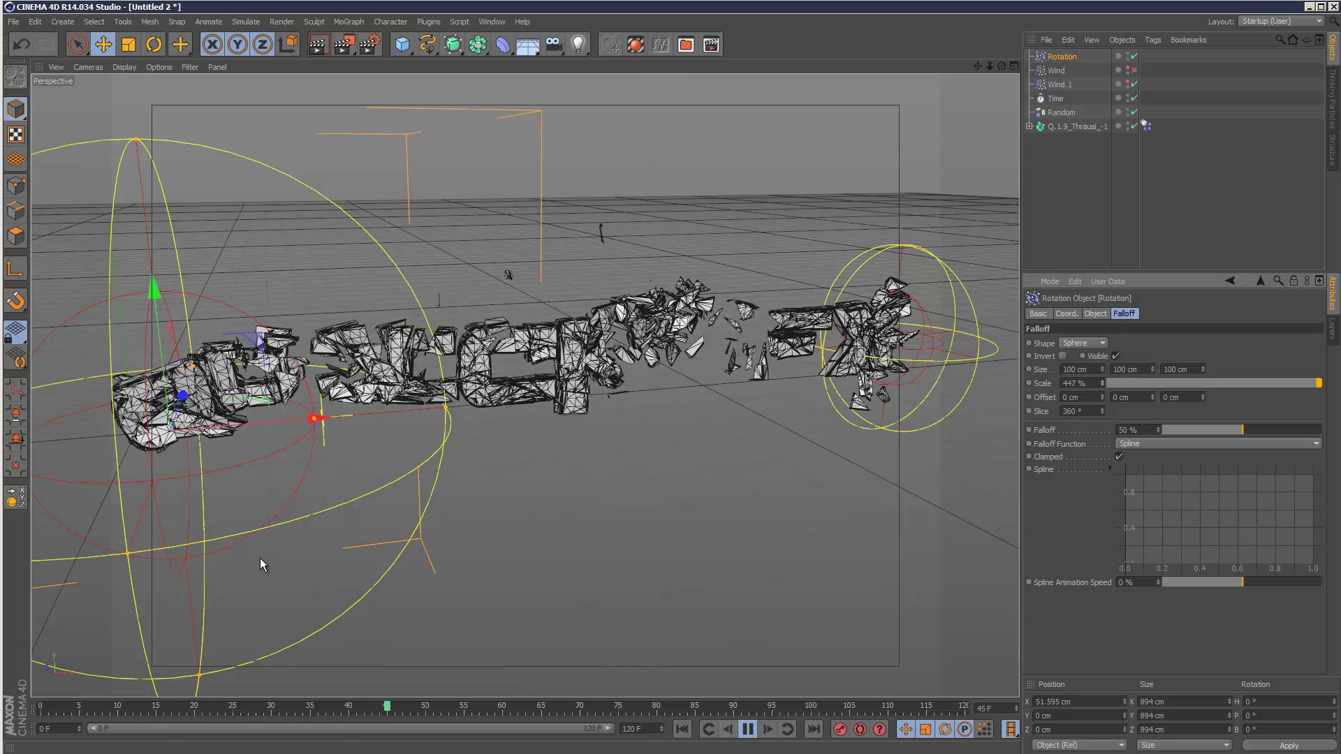
Hide the Rotation force in the viewport, deselect it, and replay the shatter until frame 19
click(1127, 55)
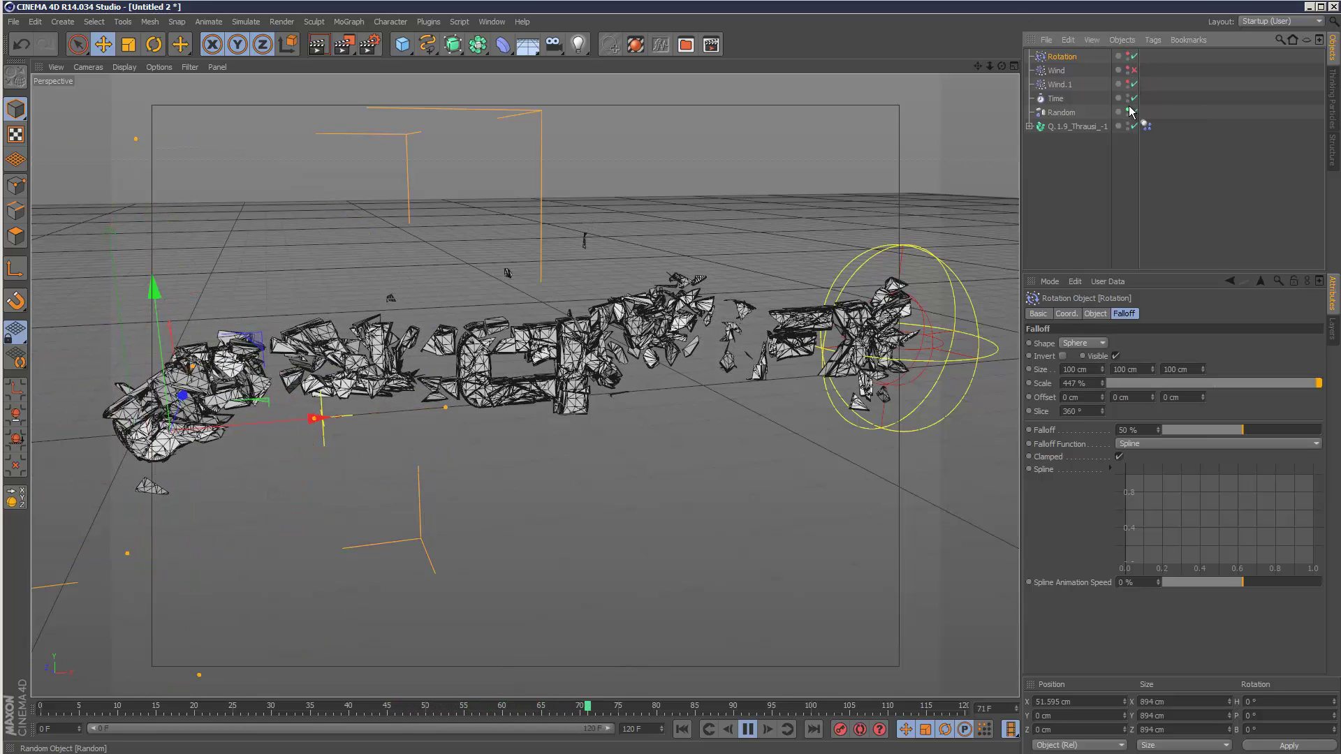
click(1187, 218)
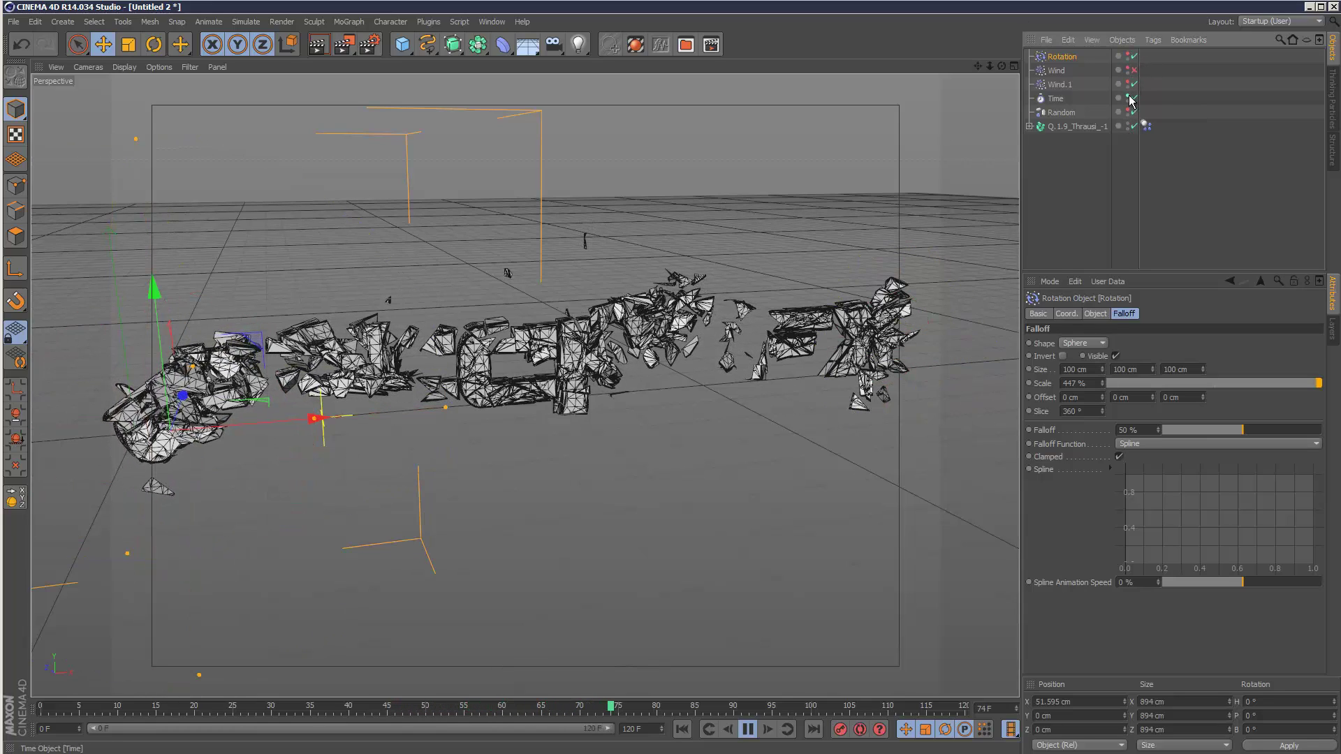
click(682, 729)
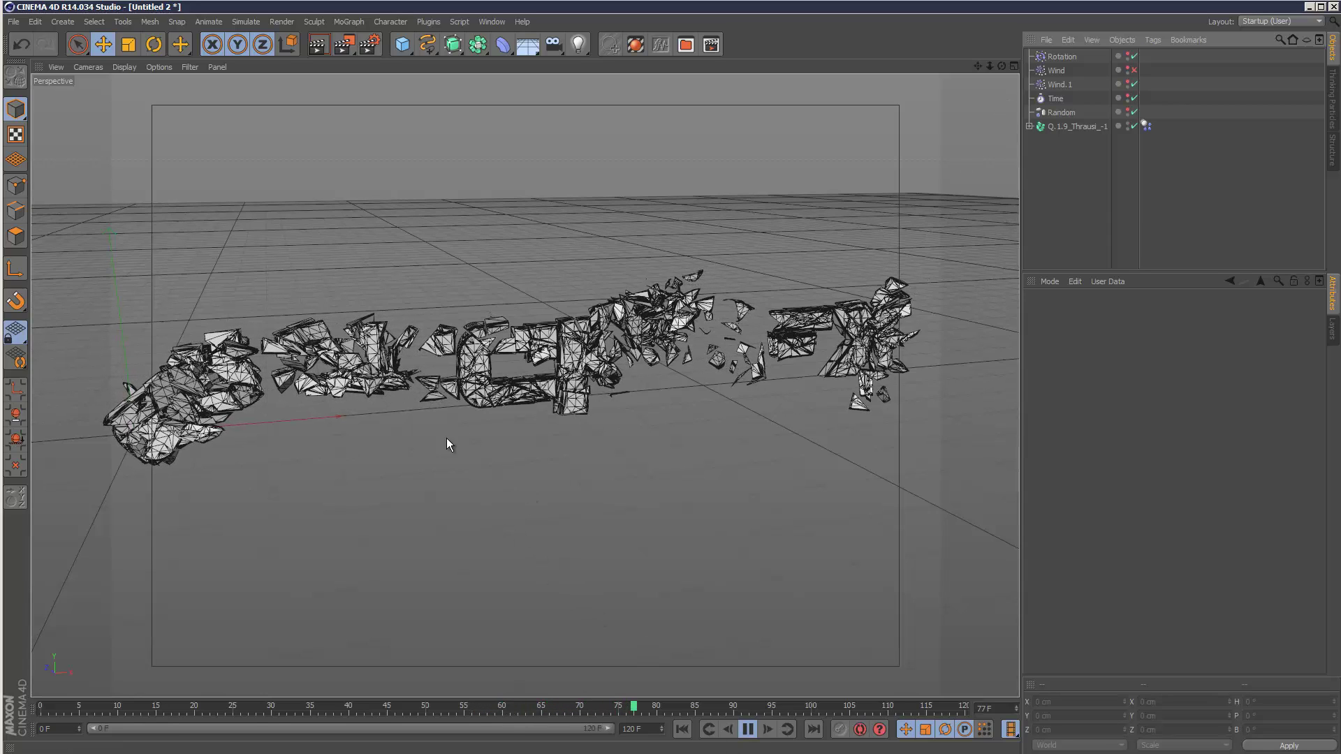
click(687, 731)
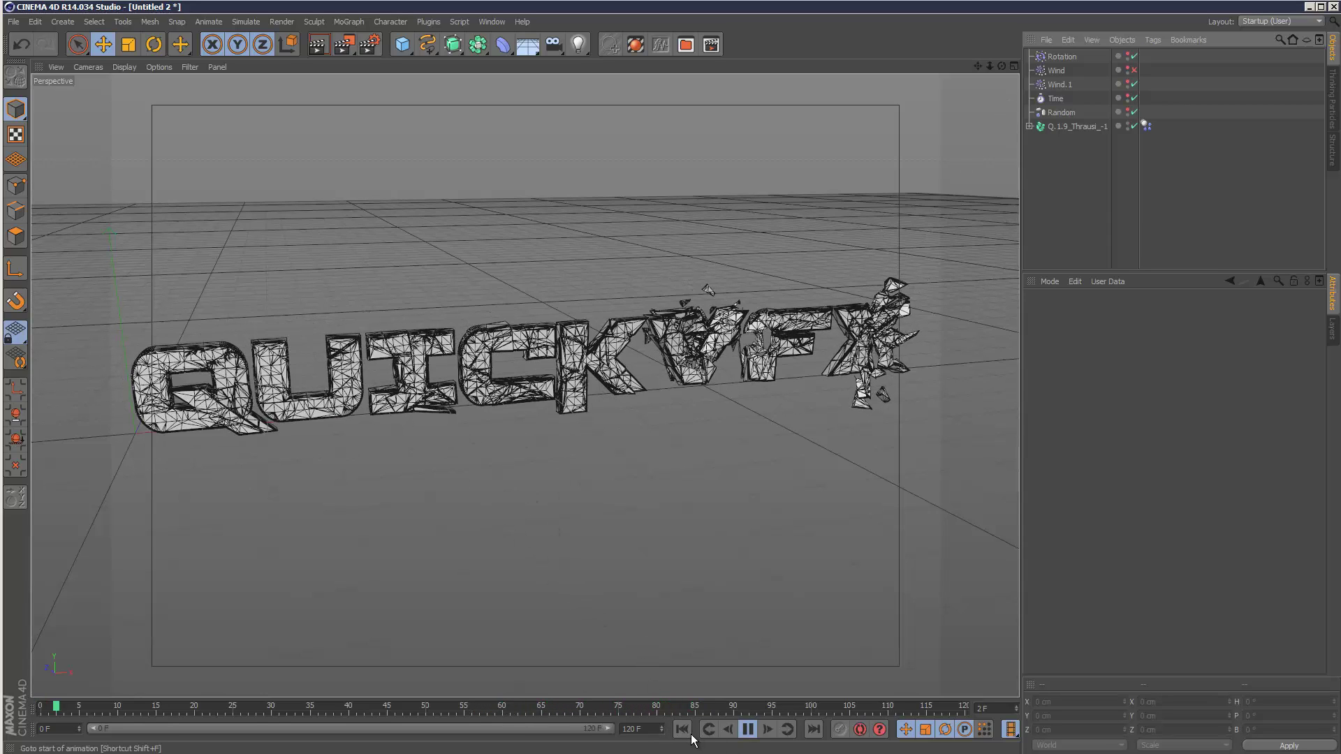
click(754, 732)
Bake the Dynamics Body tag's cache (7.98 MB), scrub the timeline and render frame 83
click(1146, 125)
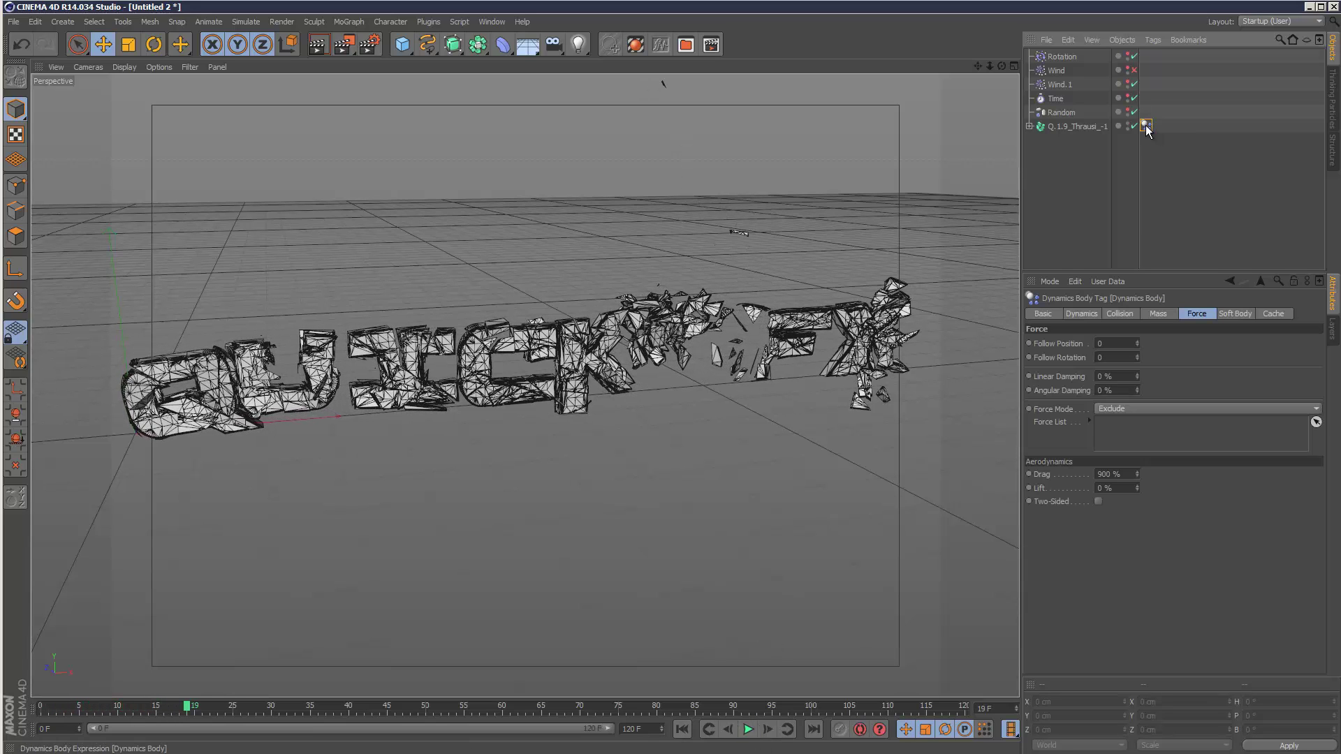
click(1273, 313)
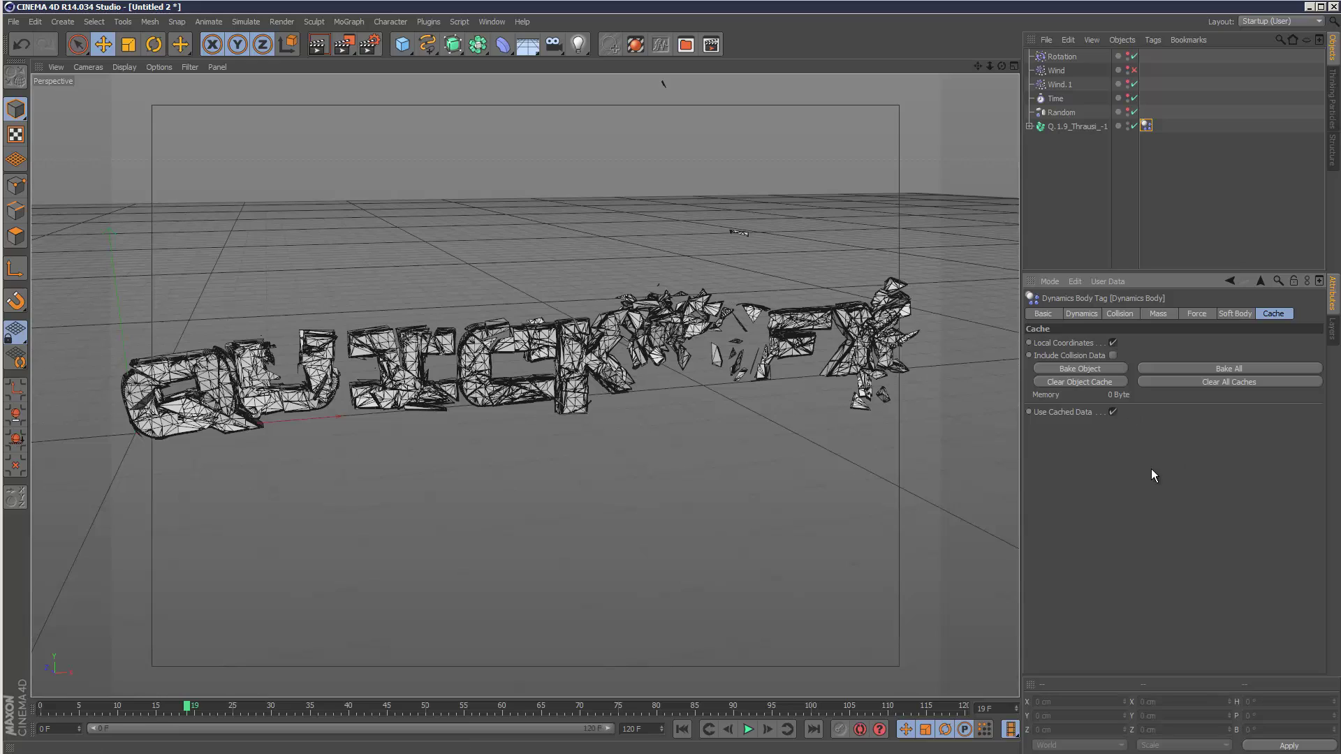
click(1088, 368)
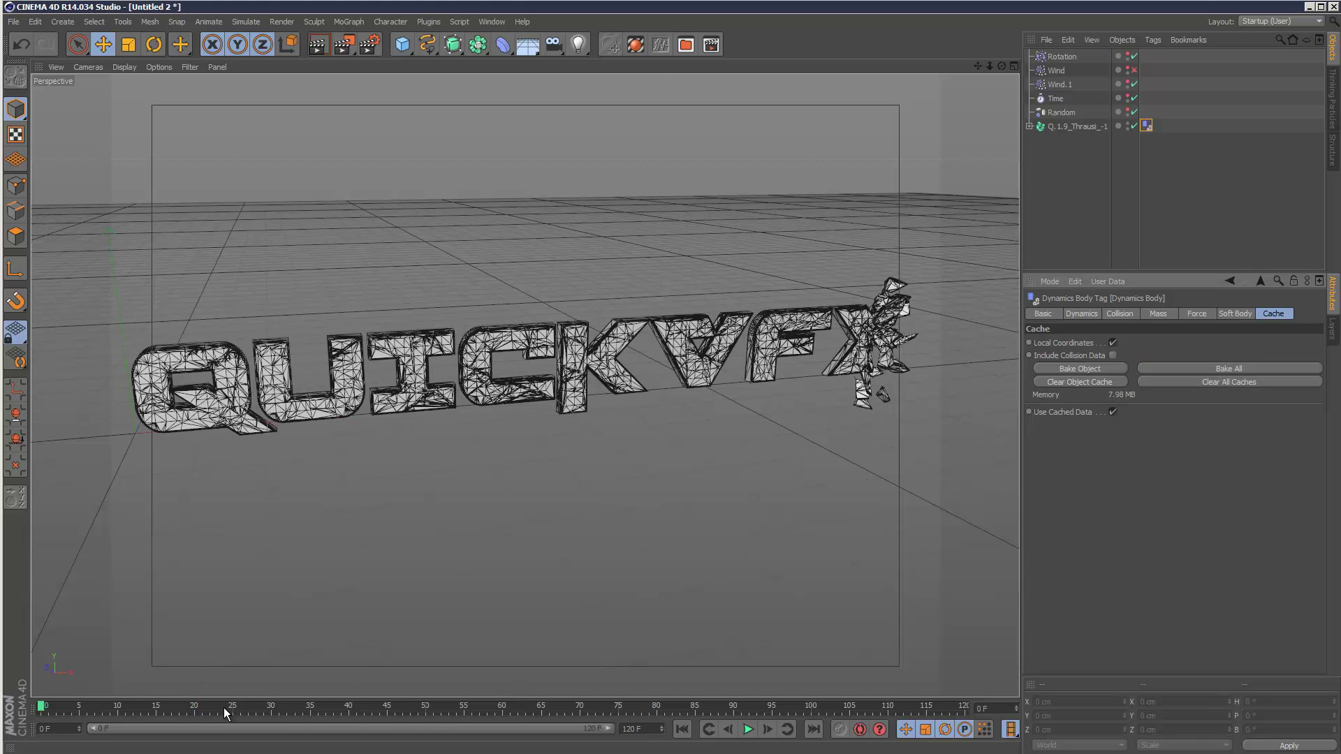
drag(223, 707, 628, 628)
key(ctrl+r)
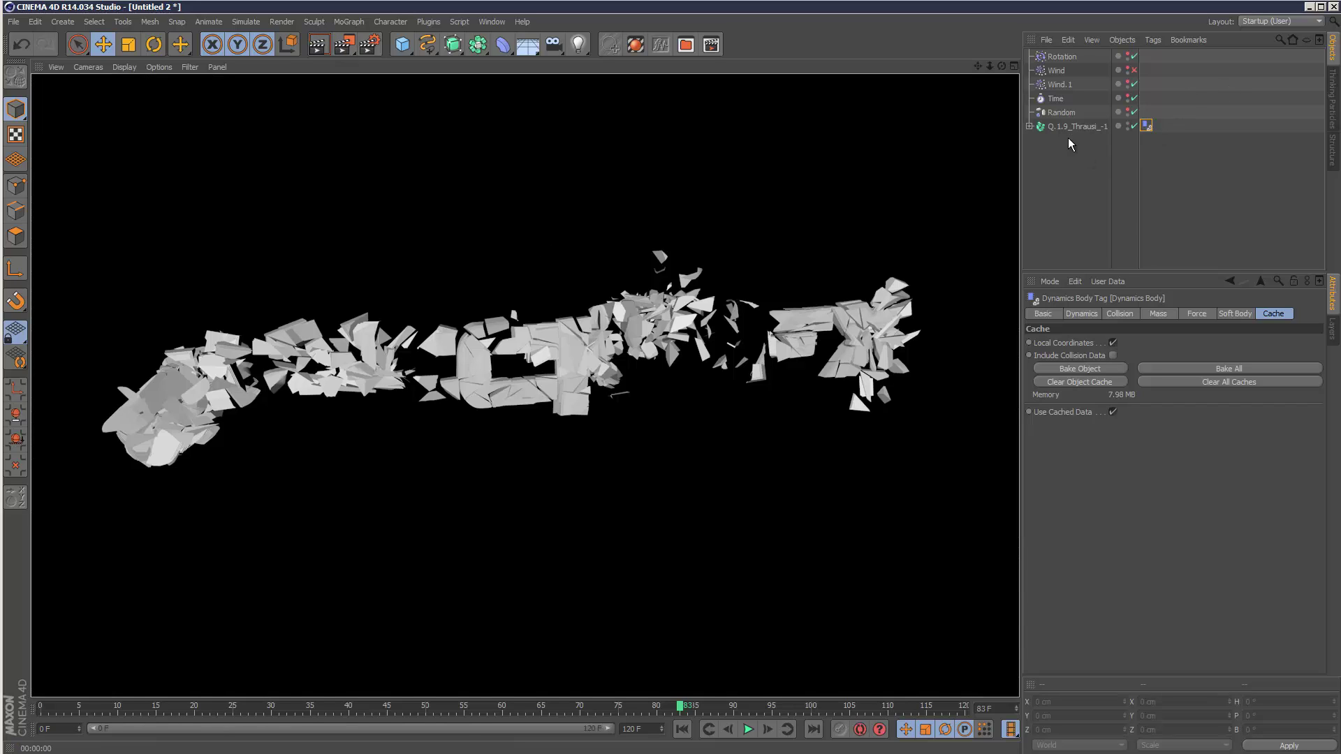
Make the Cut_OutSide material dark grey (62, 59, 59) with Specular turned off
click(1030, 127)
click(1146, 141)
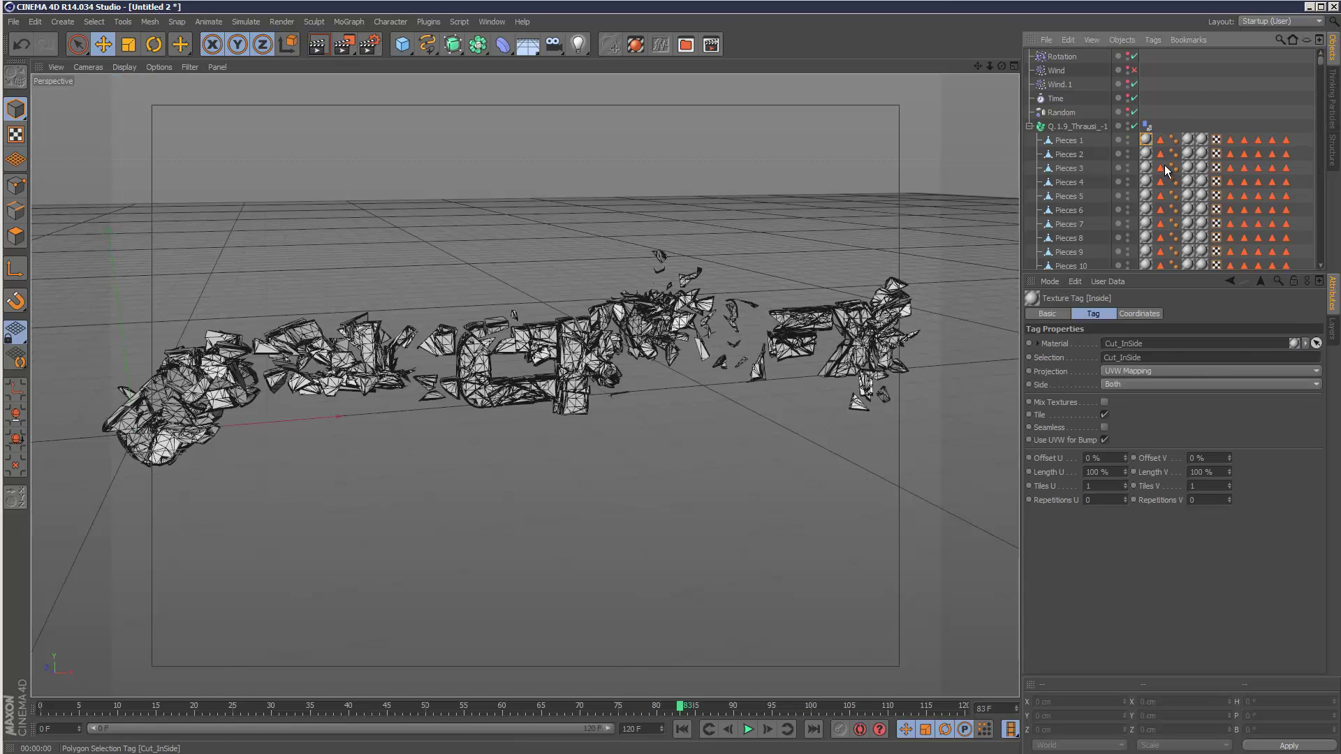
double_click(1201, 140)
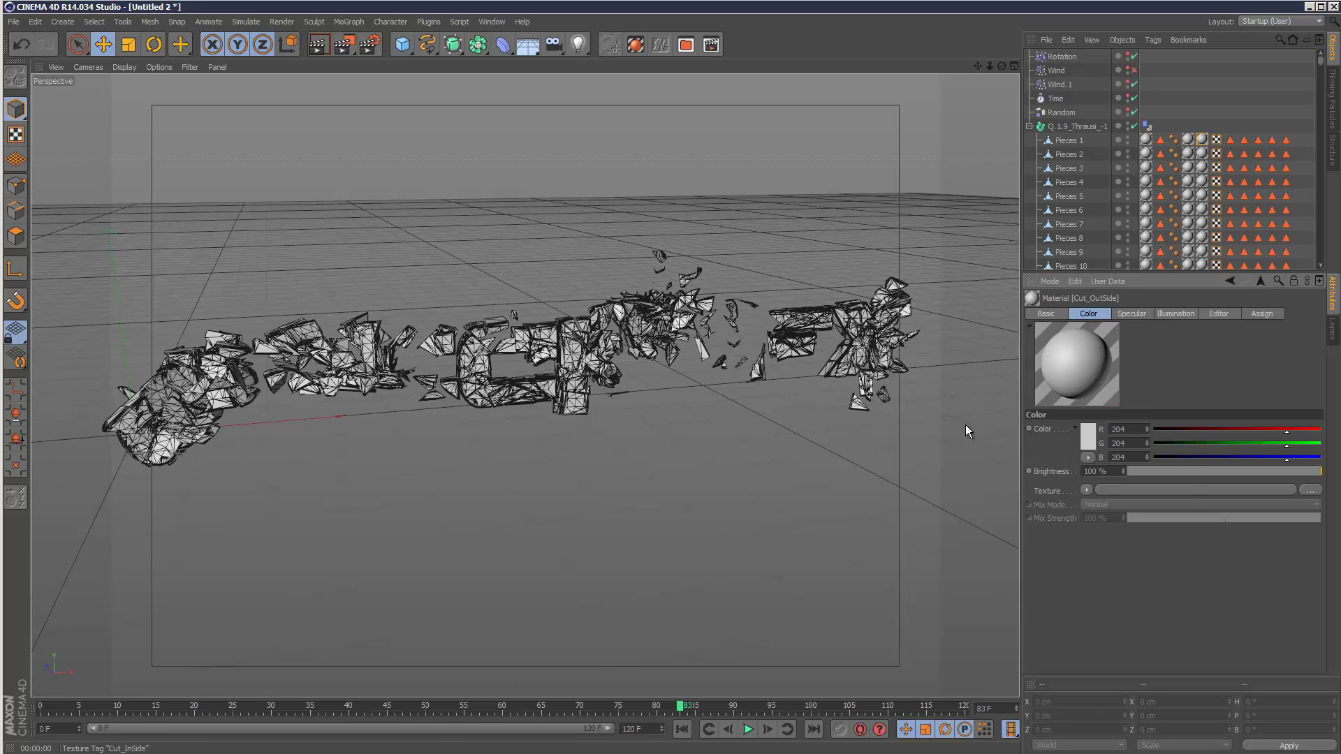
click(1089, 435)
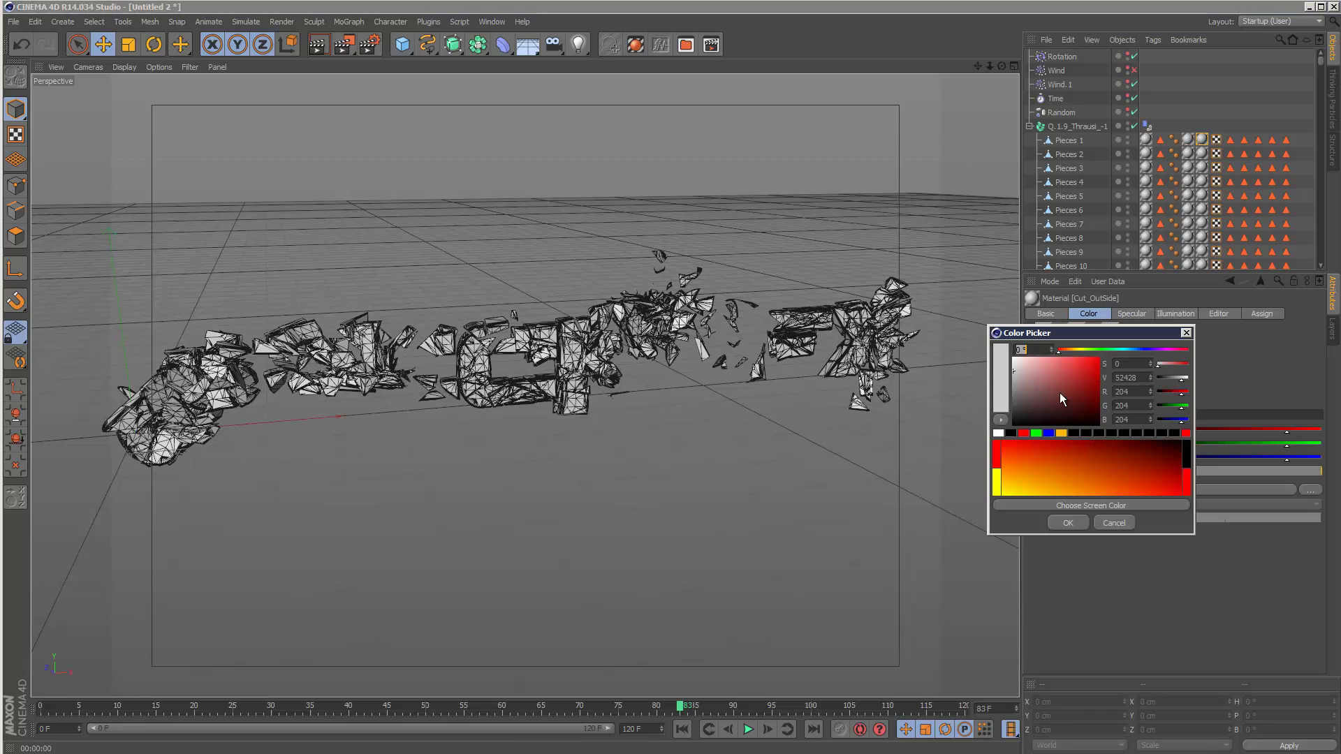
click(1062, 525)
click(317, 43)
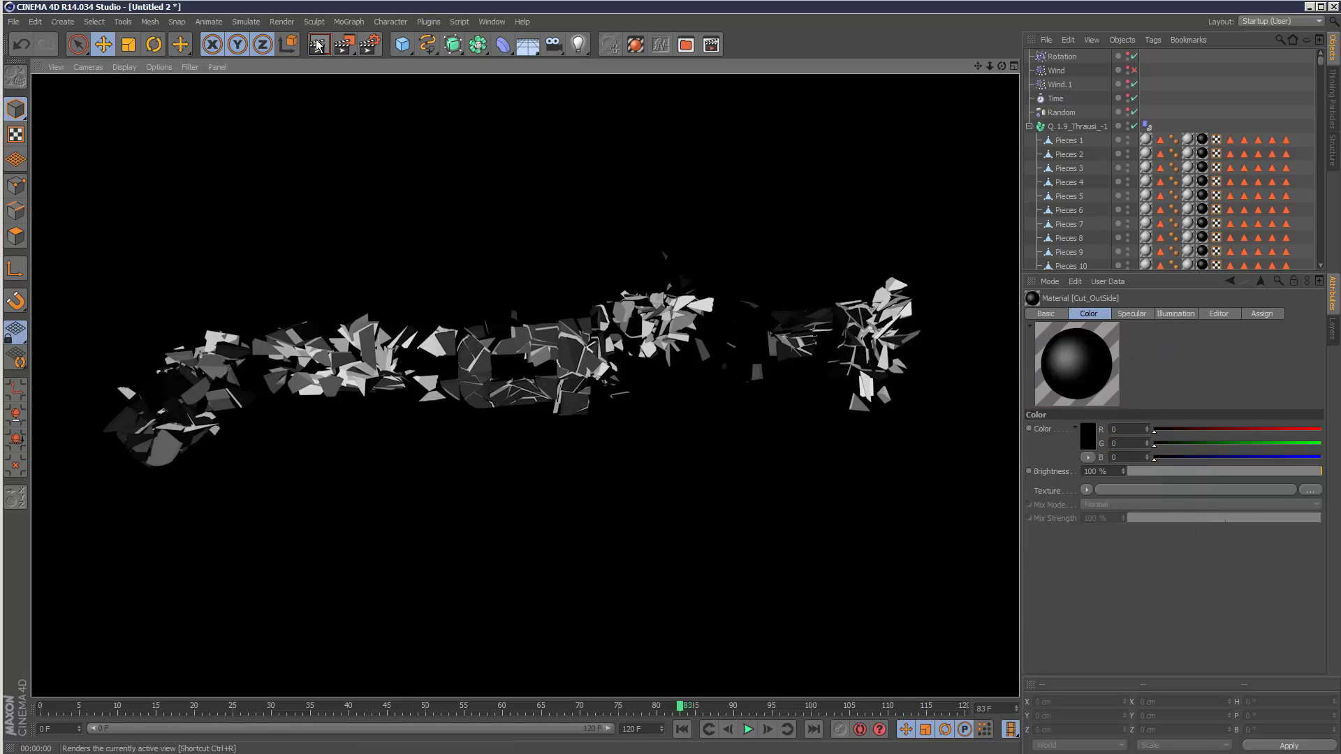
click(1054, 313)
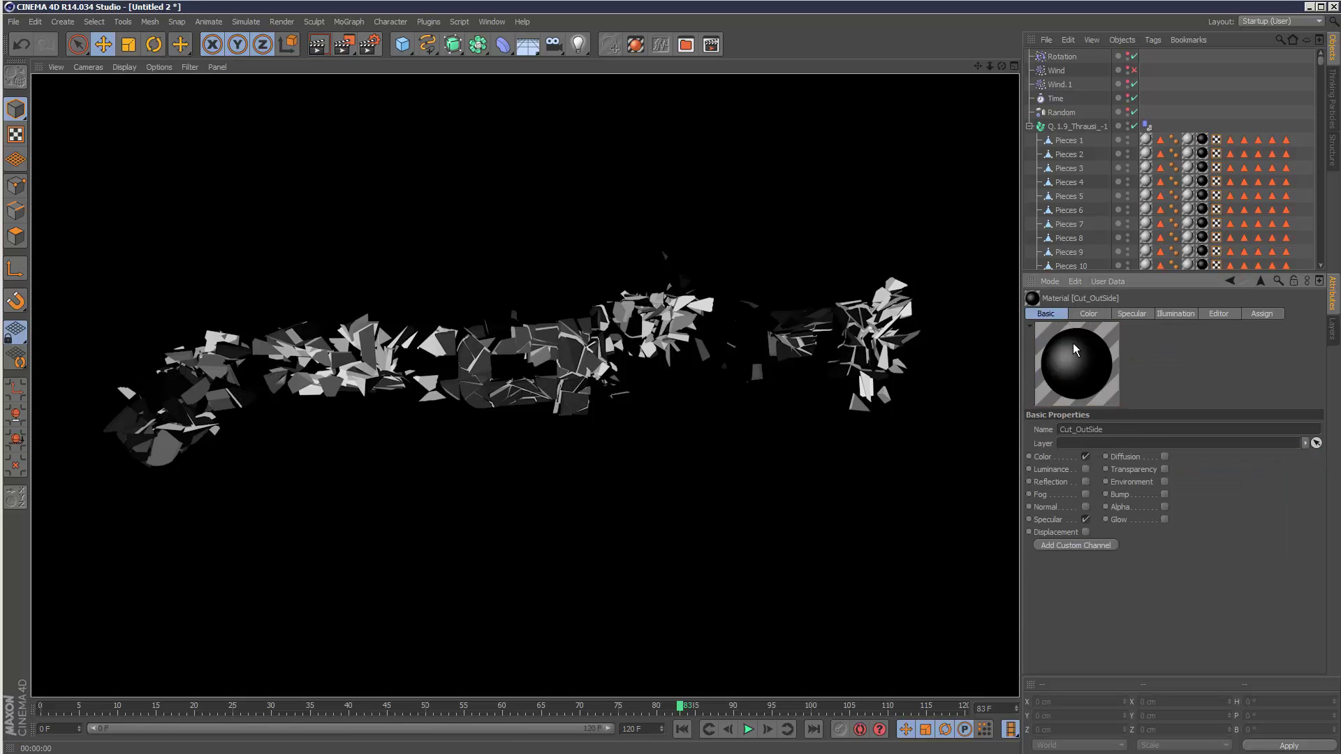
click(1087, 519)
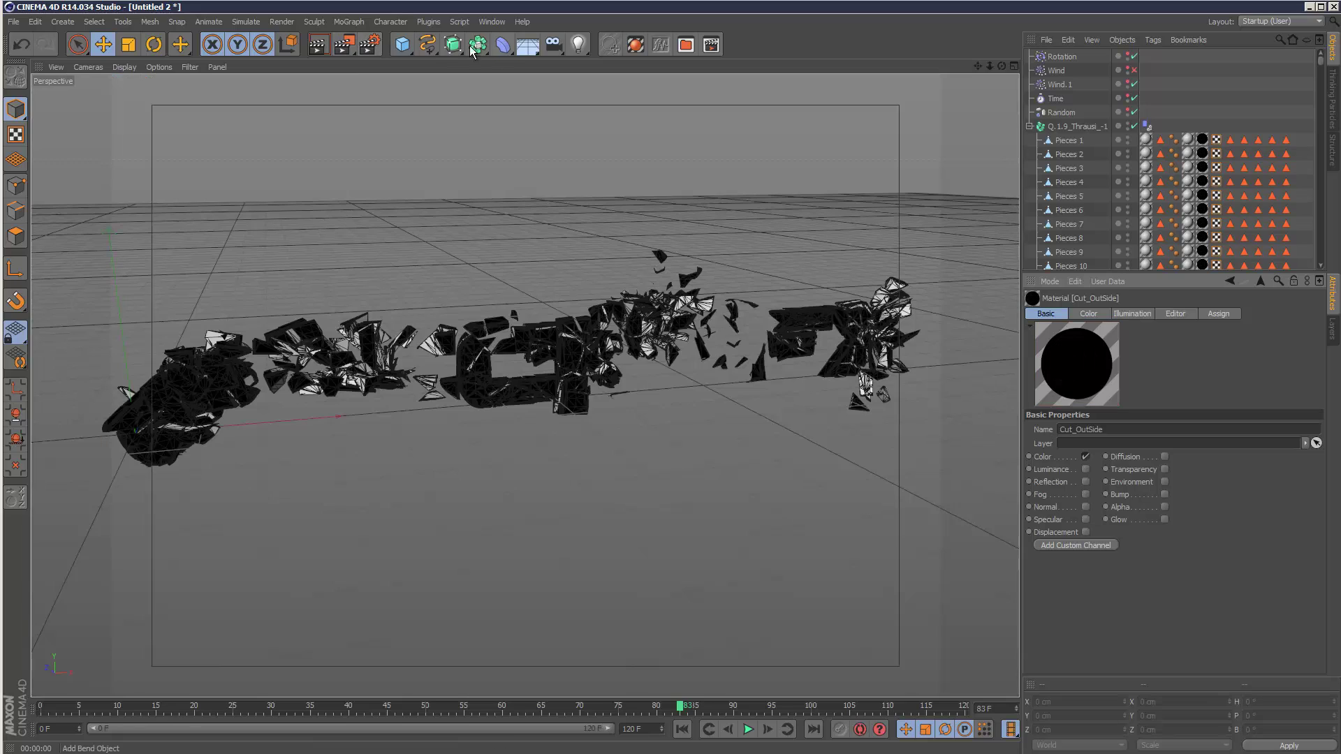
click(1084, 315)
click(1086, 435)
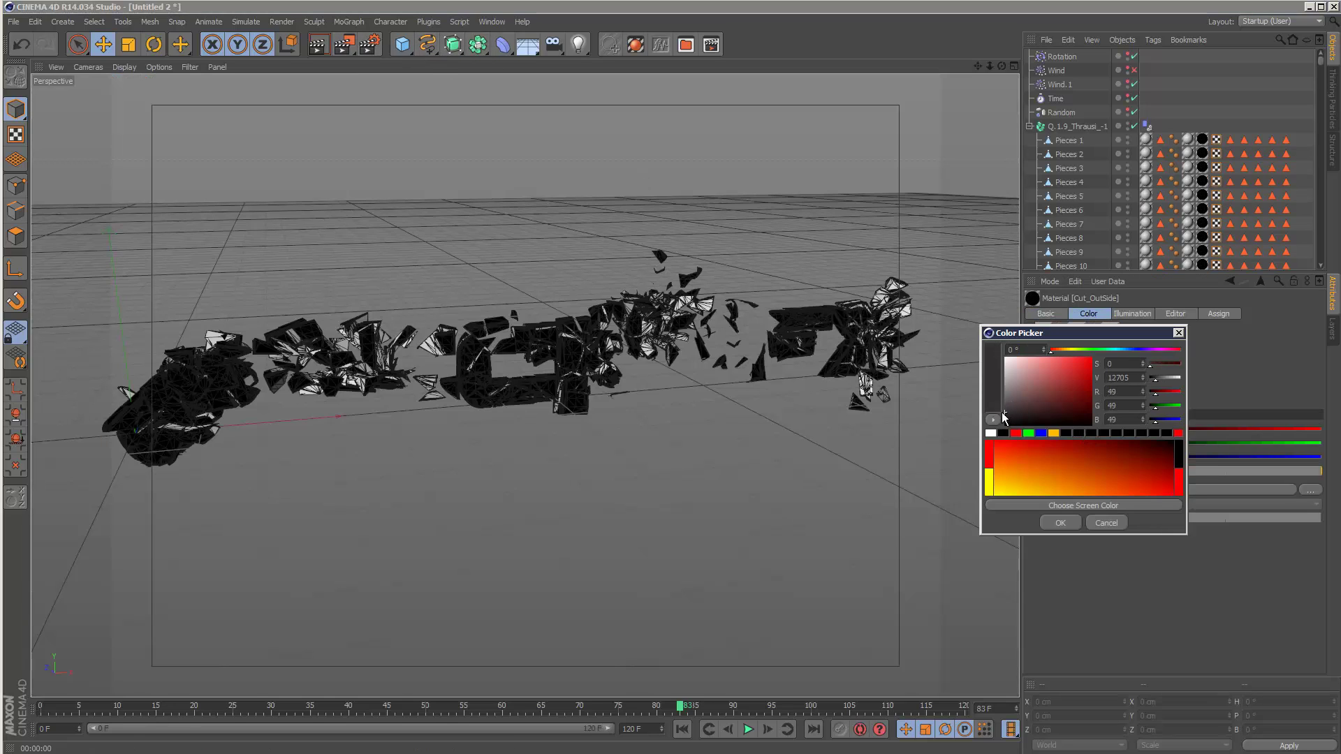
click(1053, 523)
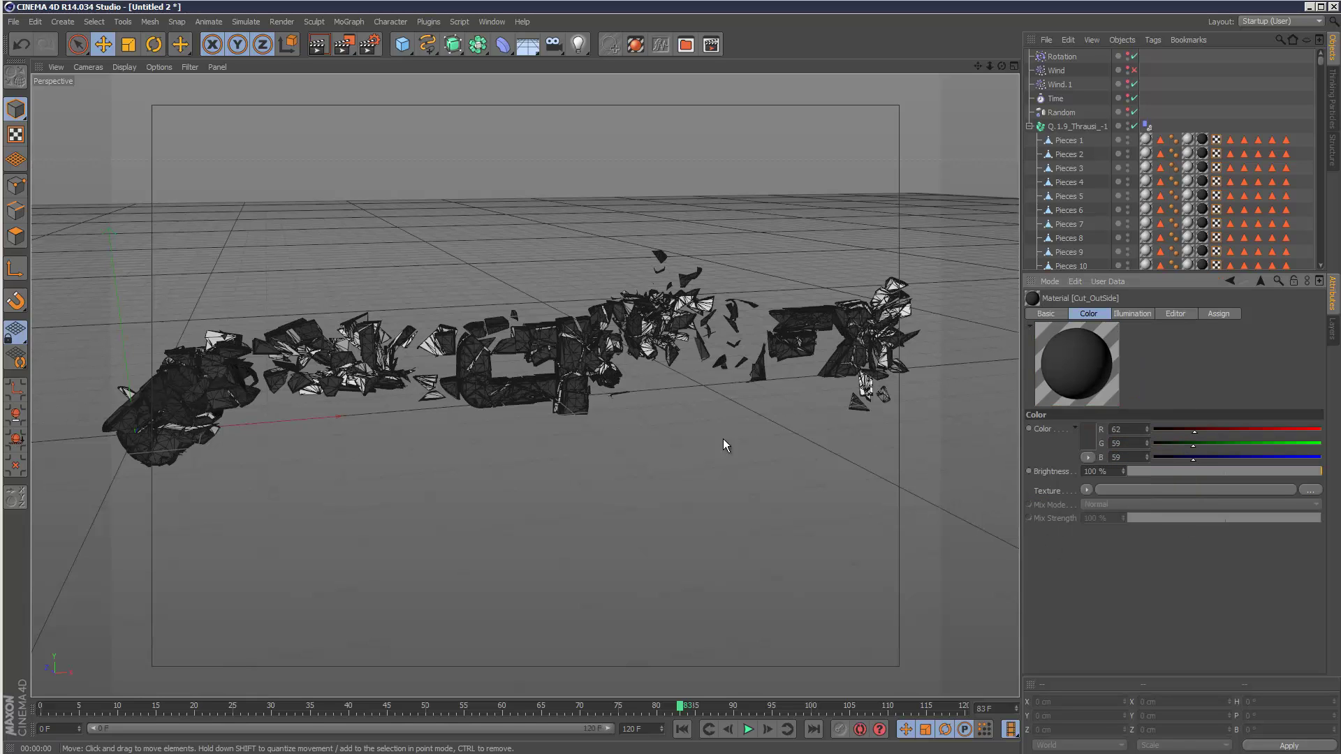
Switch the viewport to plain Gouraud Shading and play the cached shatter from frame 0
click(681, 729)
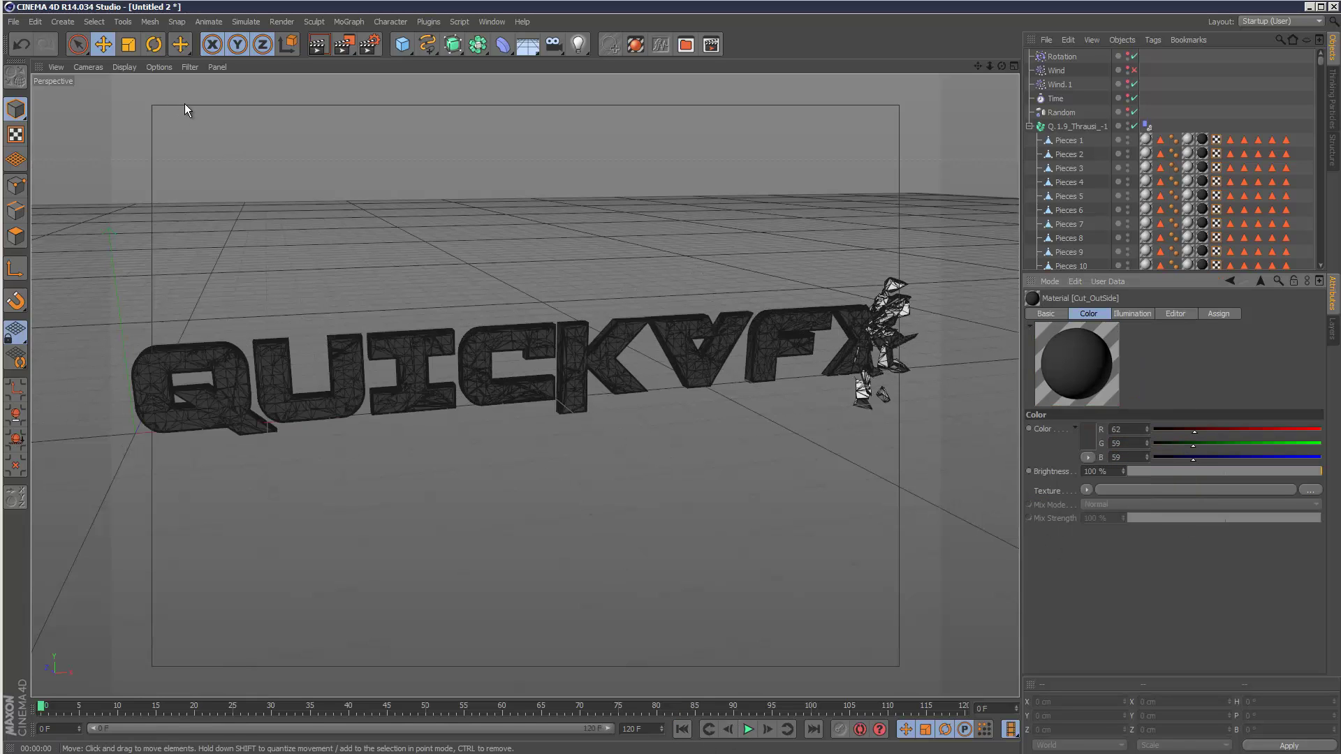
click(125, 67)
click(141, 88)
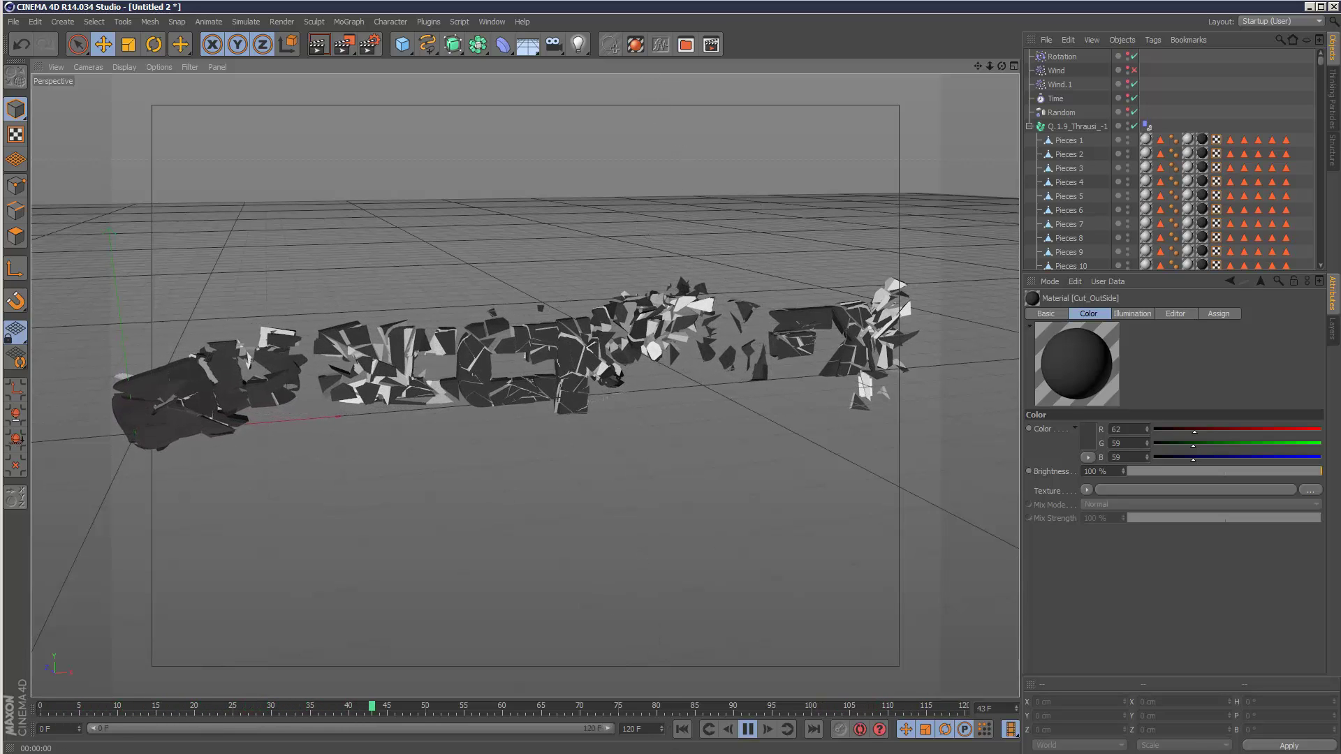
click(748, 729)
Put a Sema Noise shader in Cut_InSide's colour channel with Low Clip at 56%
click(691, 734)
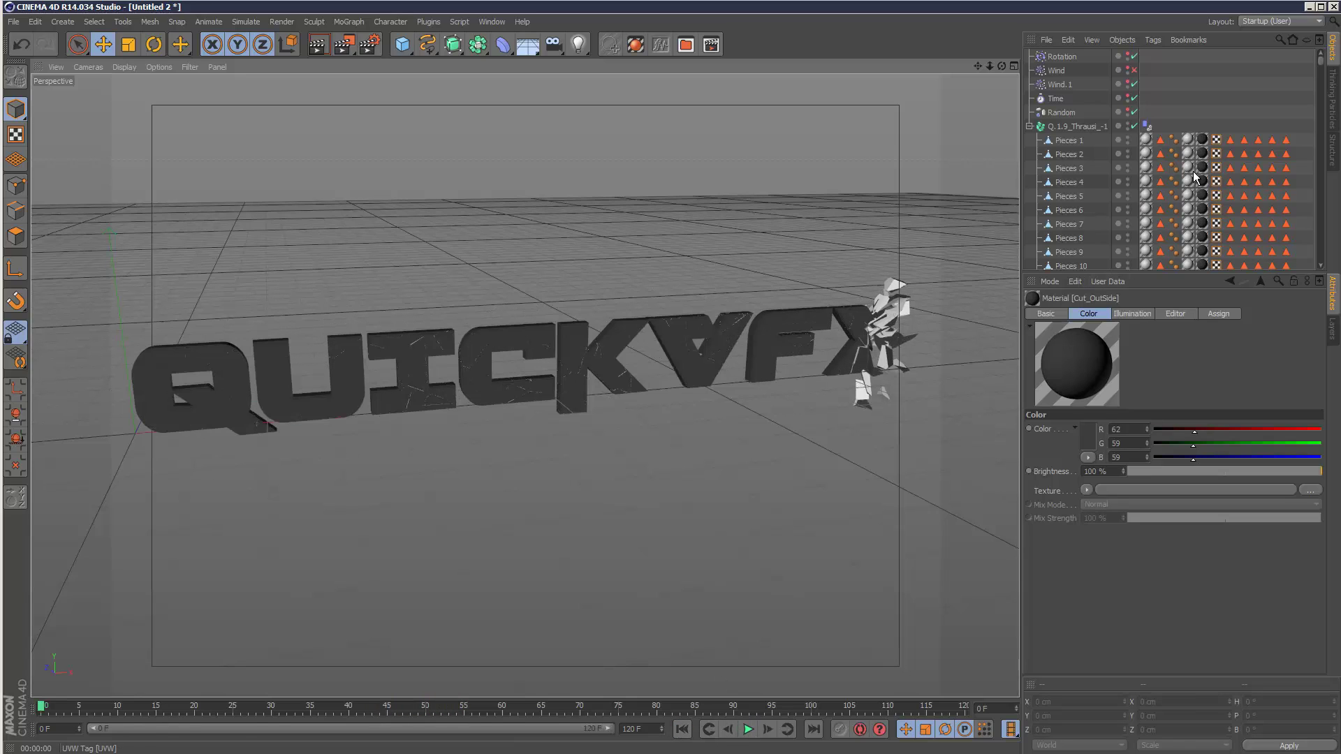
click(1187, 138)
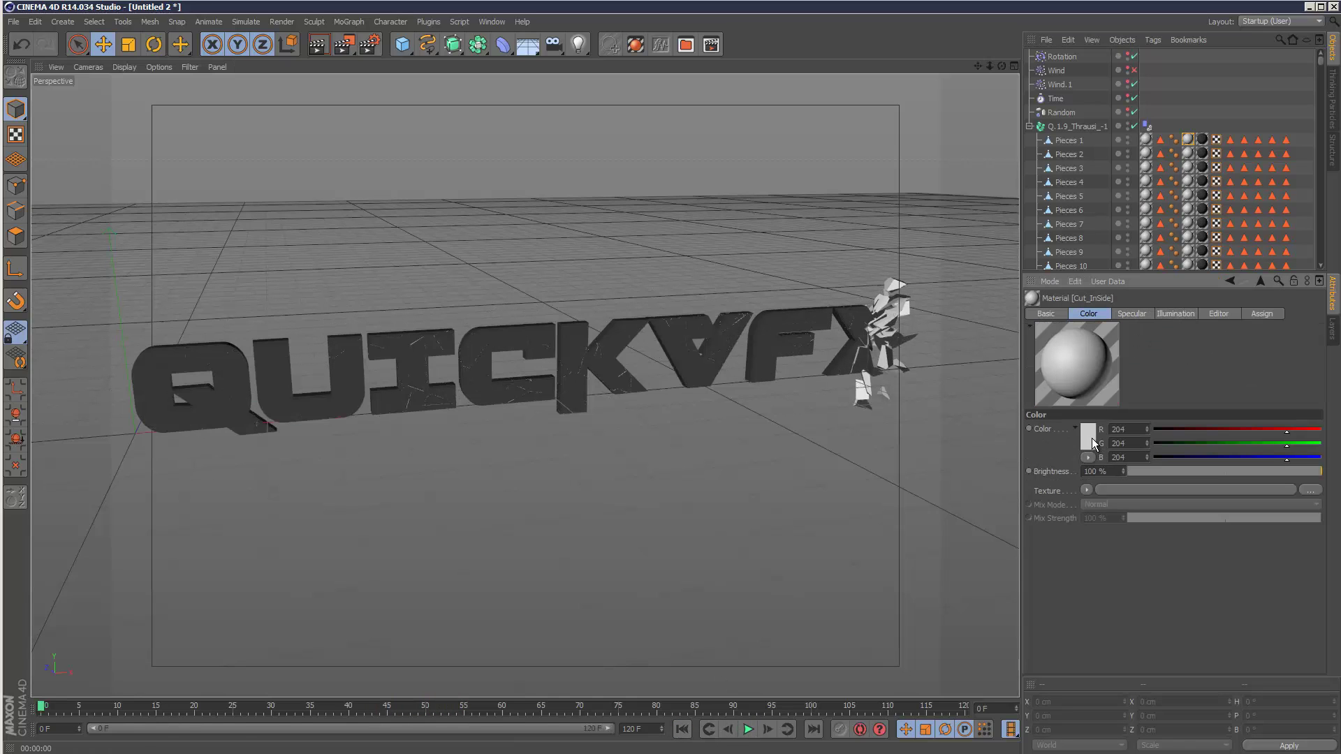
click(1086, 490)
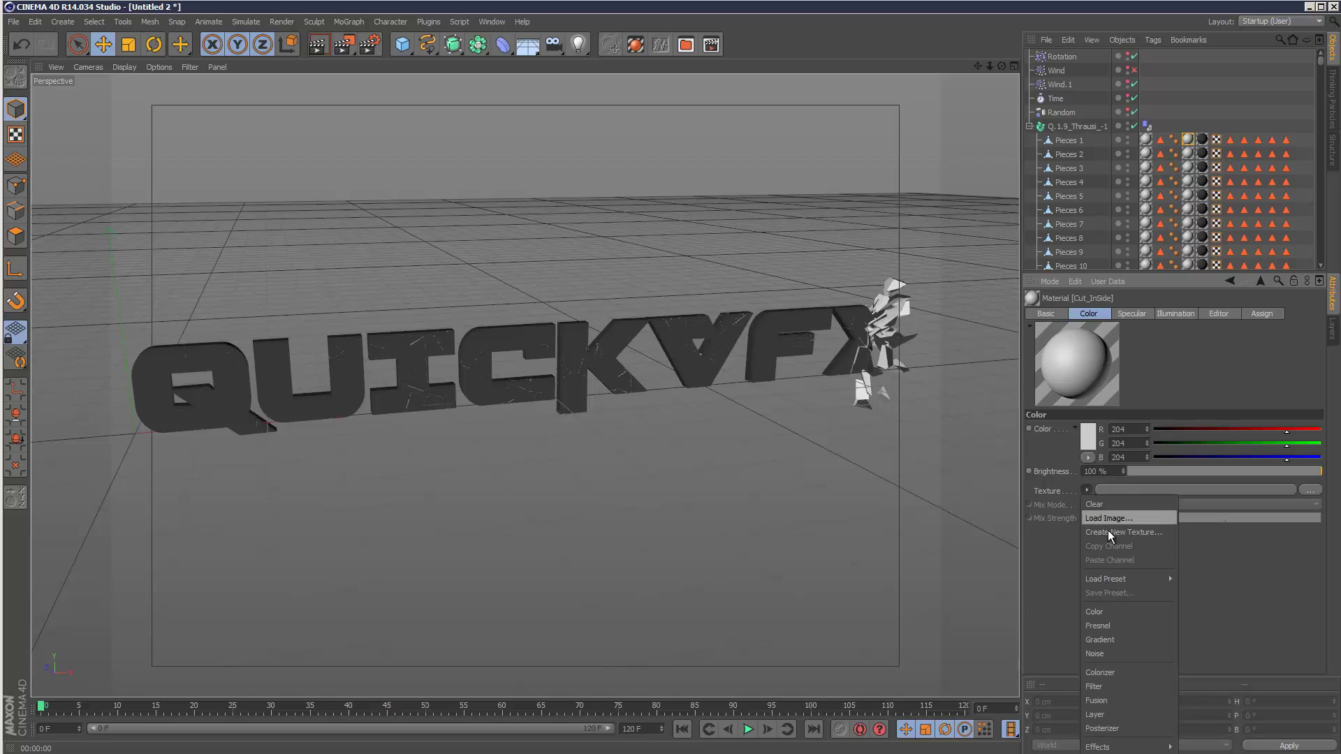
click(1131, 654)
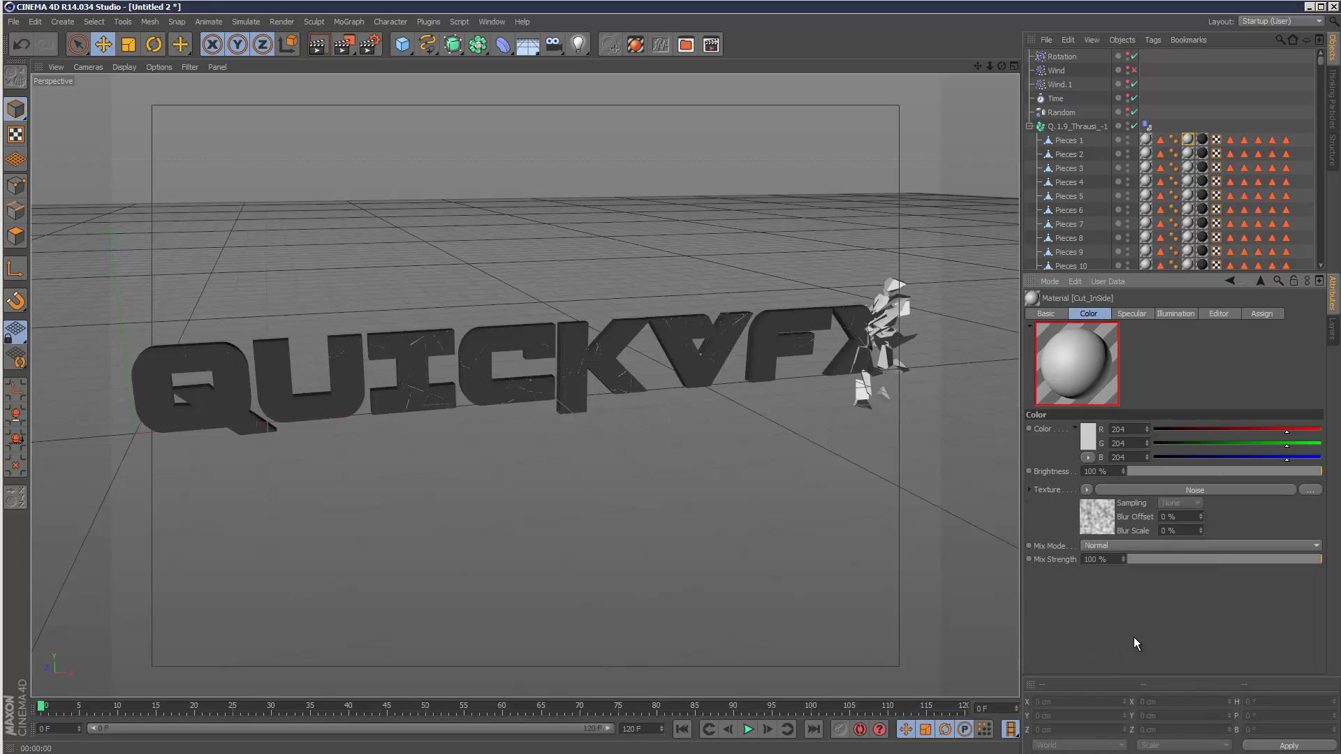
click(1176, 492)
click(1154, 471)
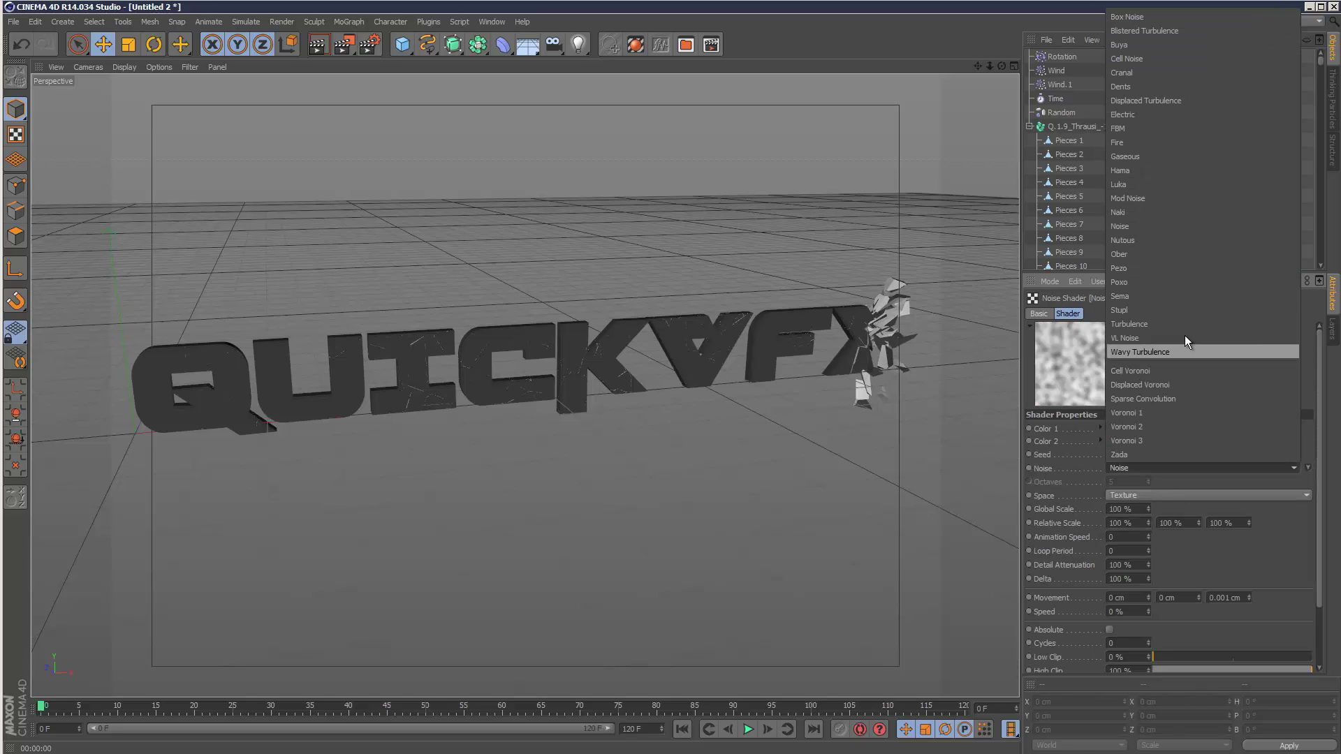
click(1180, 294)
click(1212, 657)
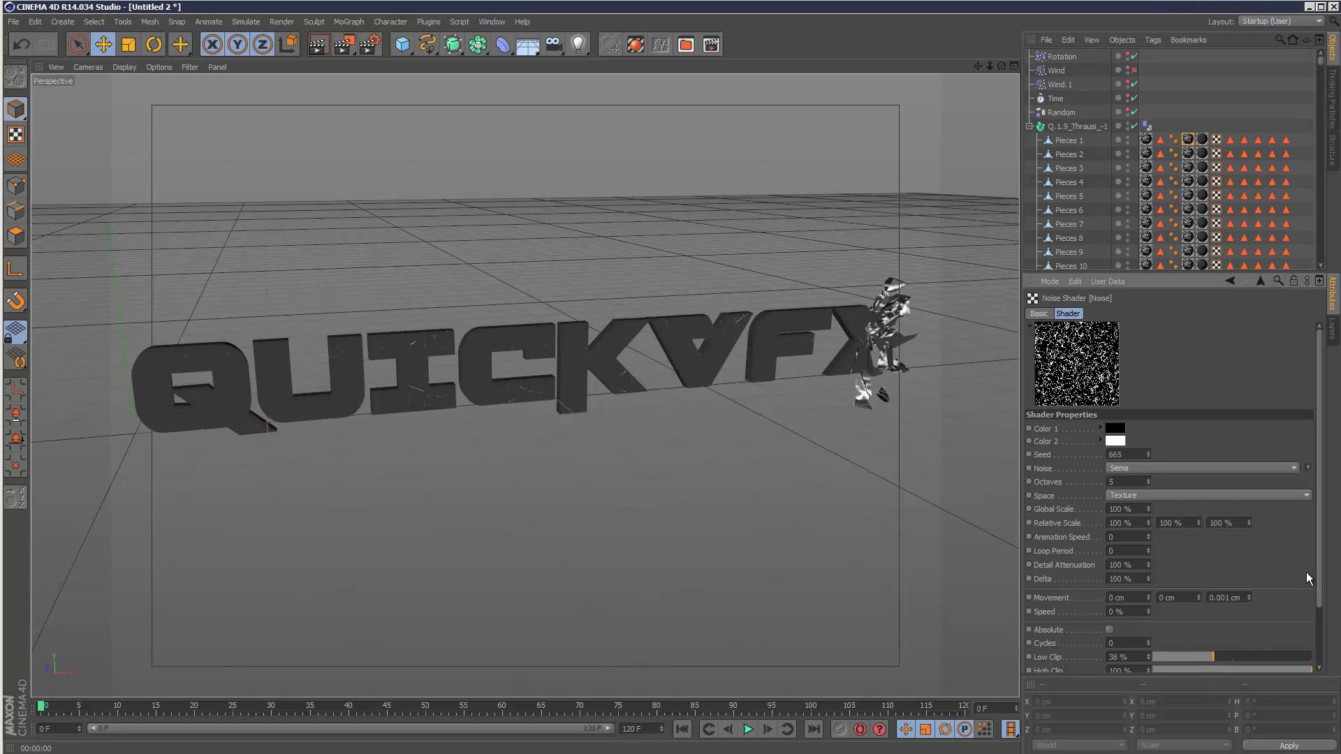
scroll(1234, 586, down, 2)
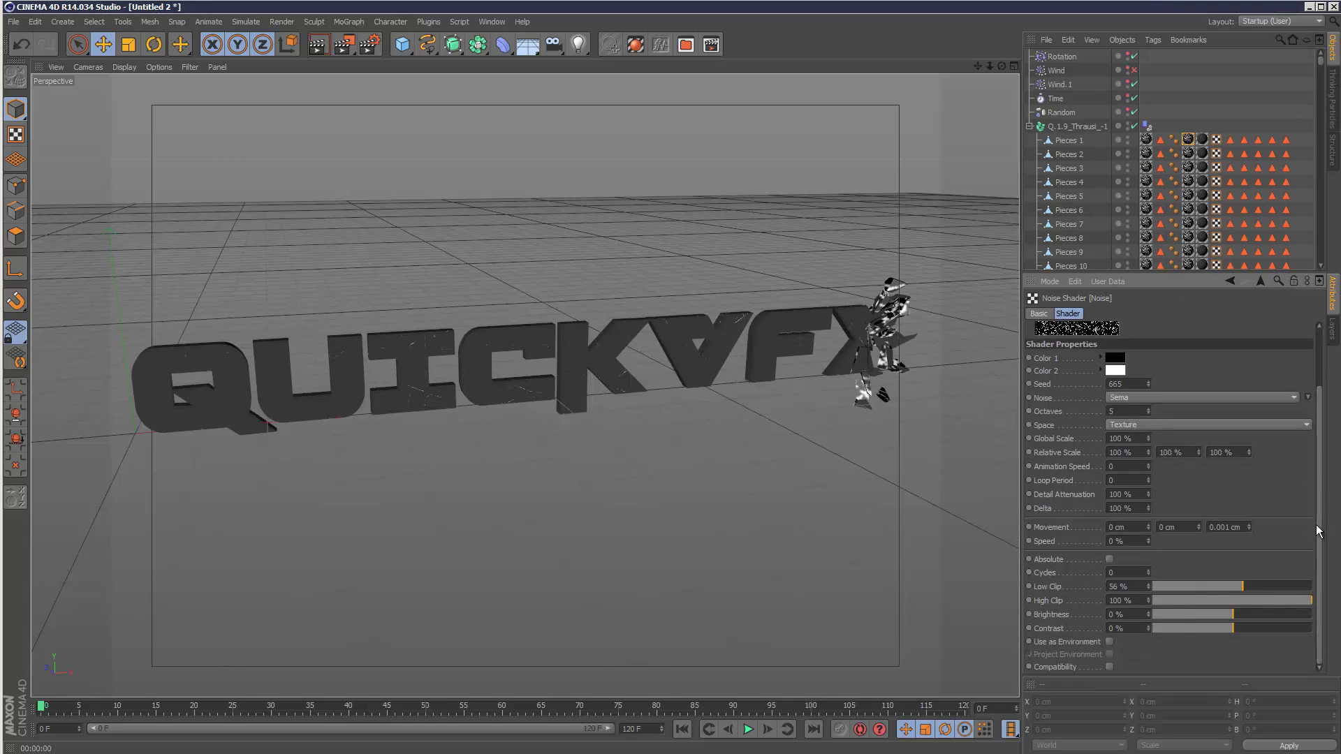
scroll(1319, 530, up, 2)
Set the noise's Color 2 to red and Color 1 to black
click(1115, 441)
click(1103, 387)
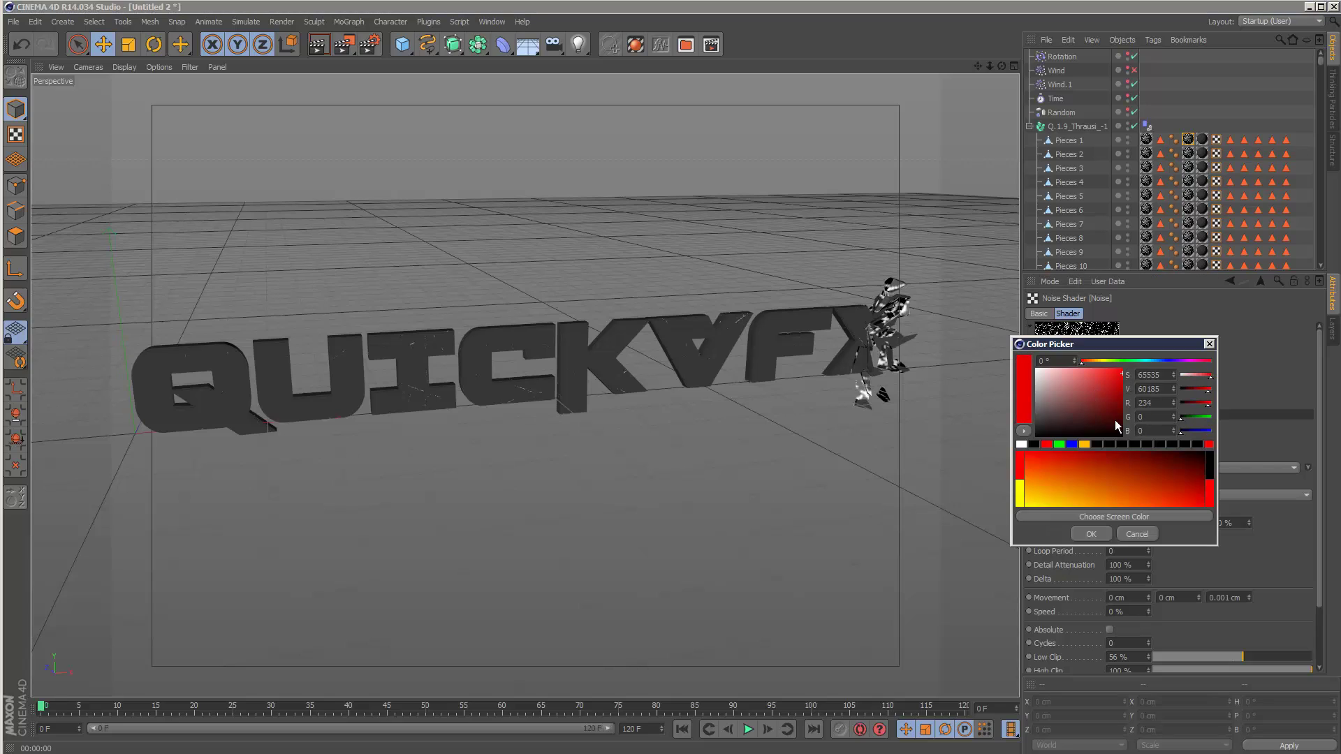
click(1092, 534)
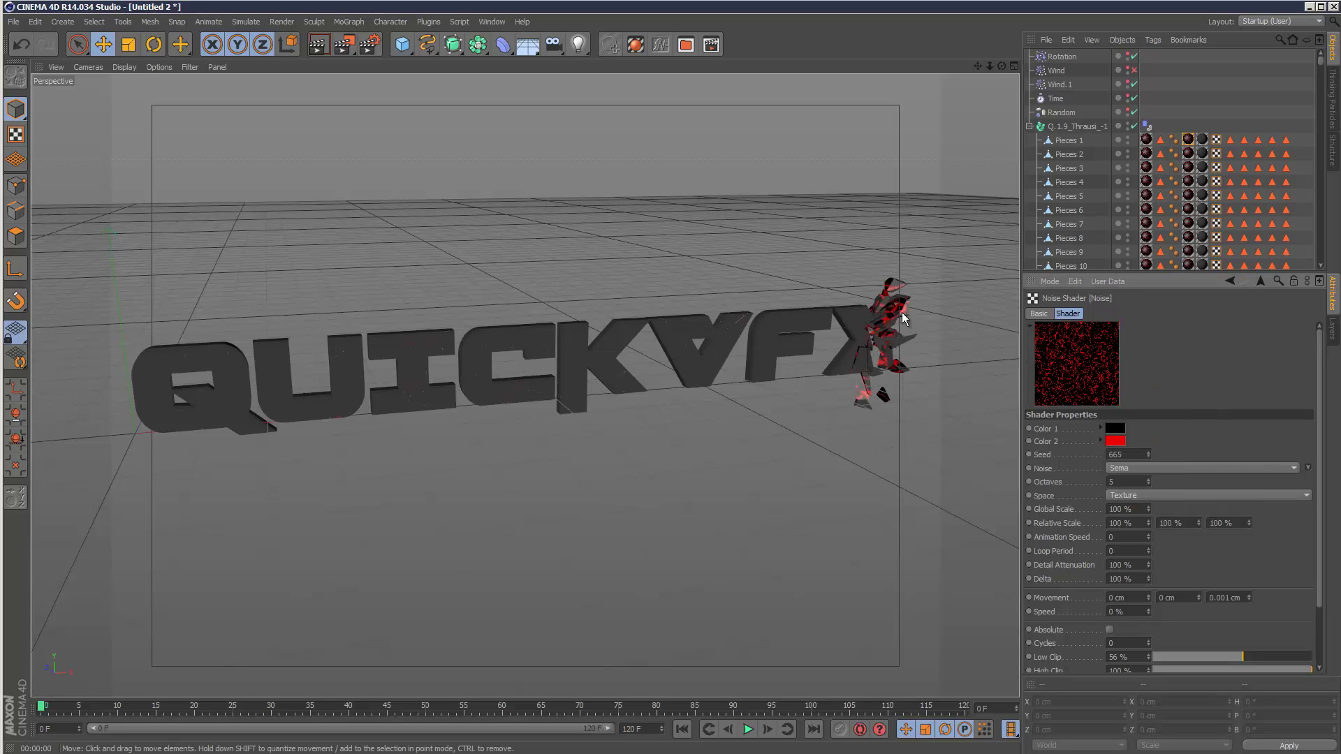
click(1115, 428)
drag(1097, 363, 1100, 443)
click(1094, 516)
click(1115, 441)
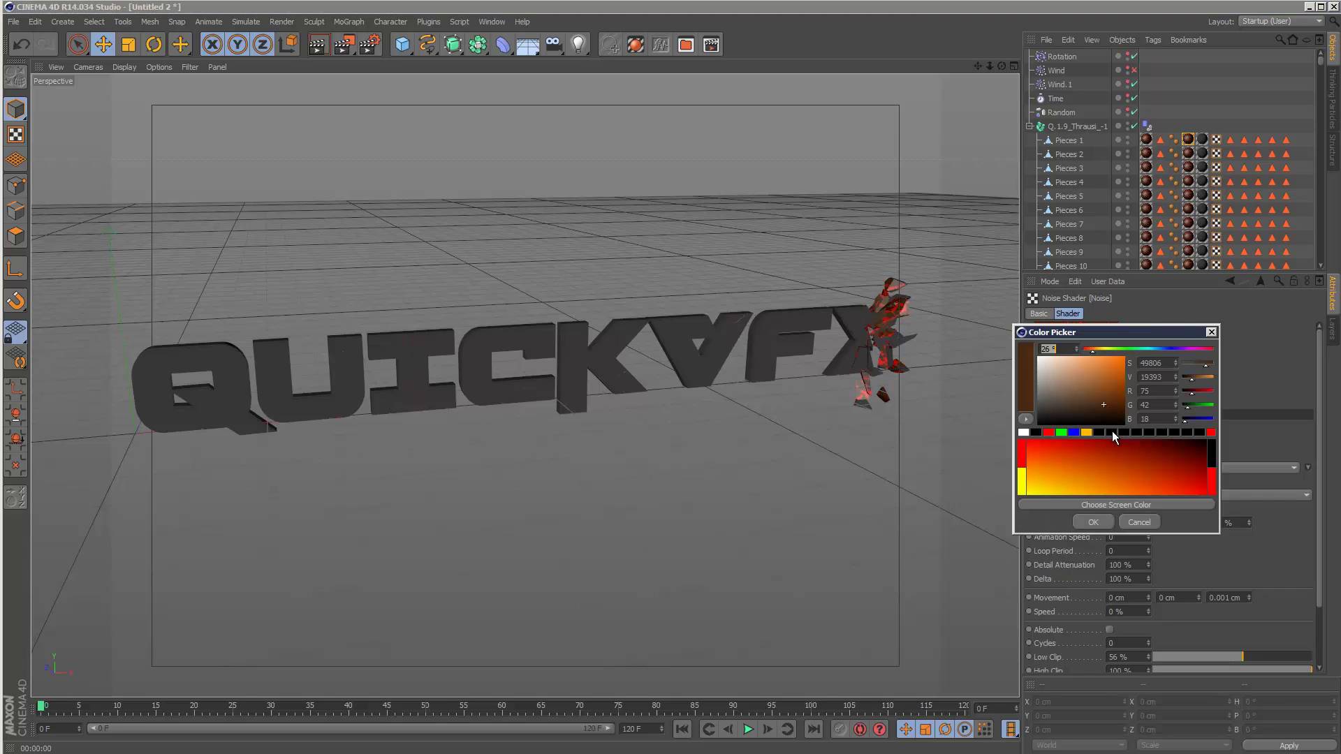
click(1101, 350)
click(1104, 520)
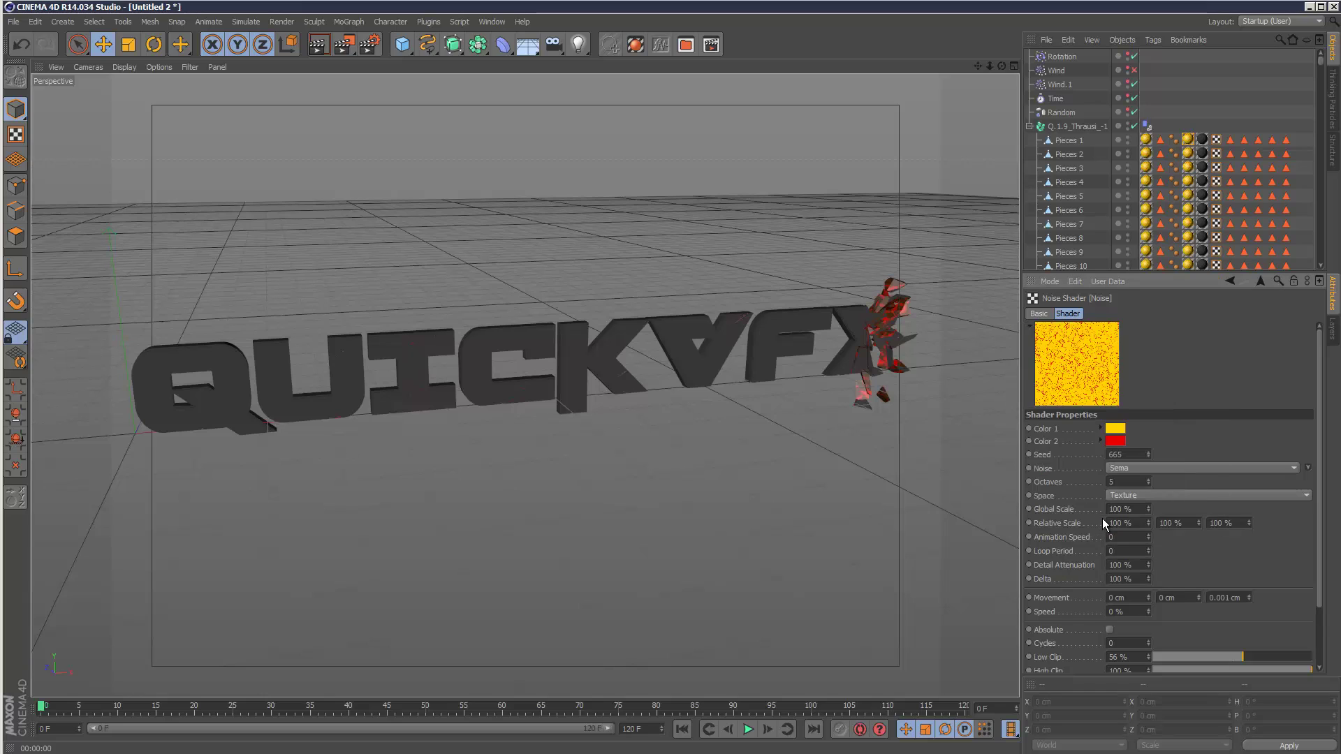
click(1115, 428)
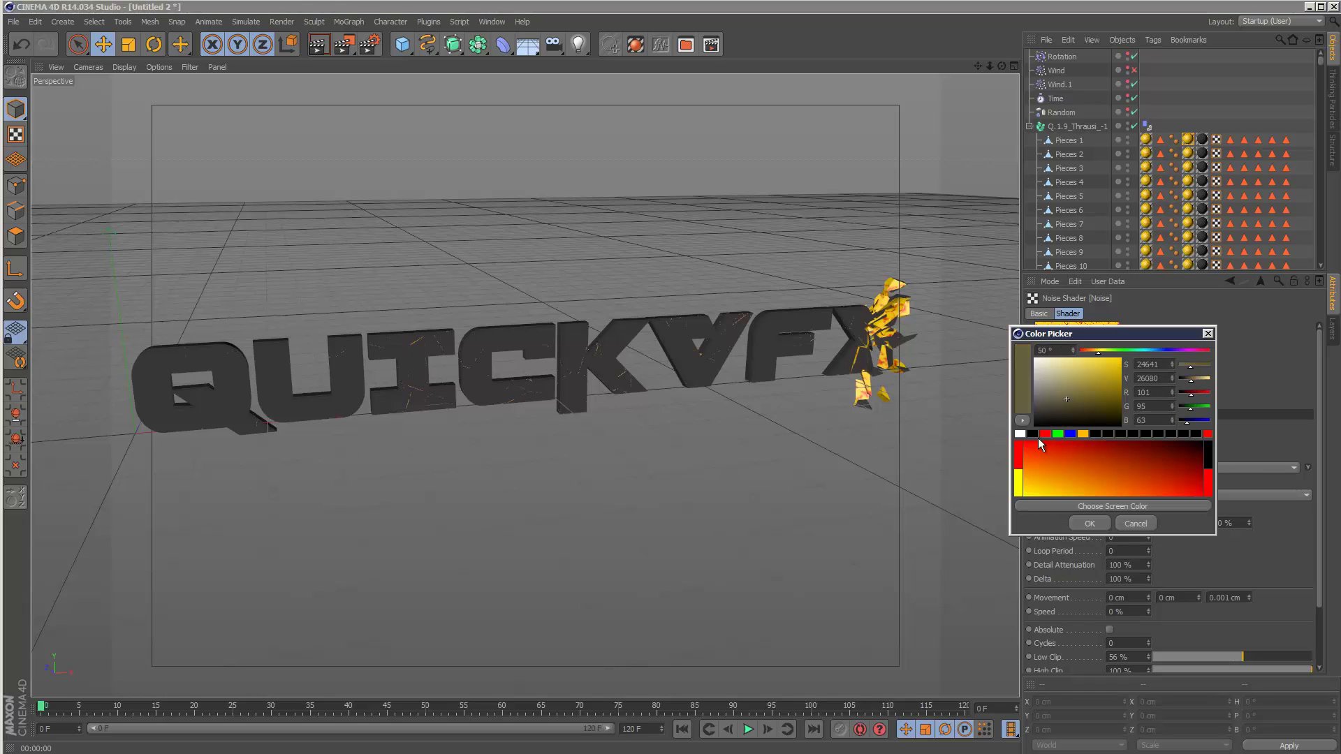
click(1080, 523)
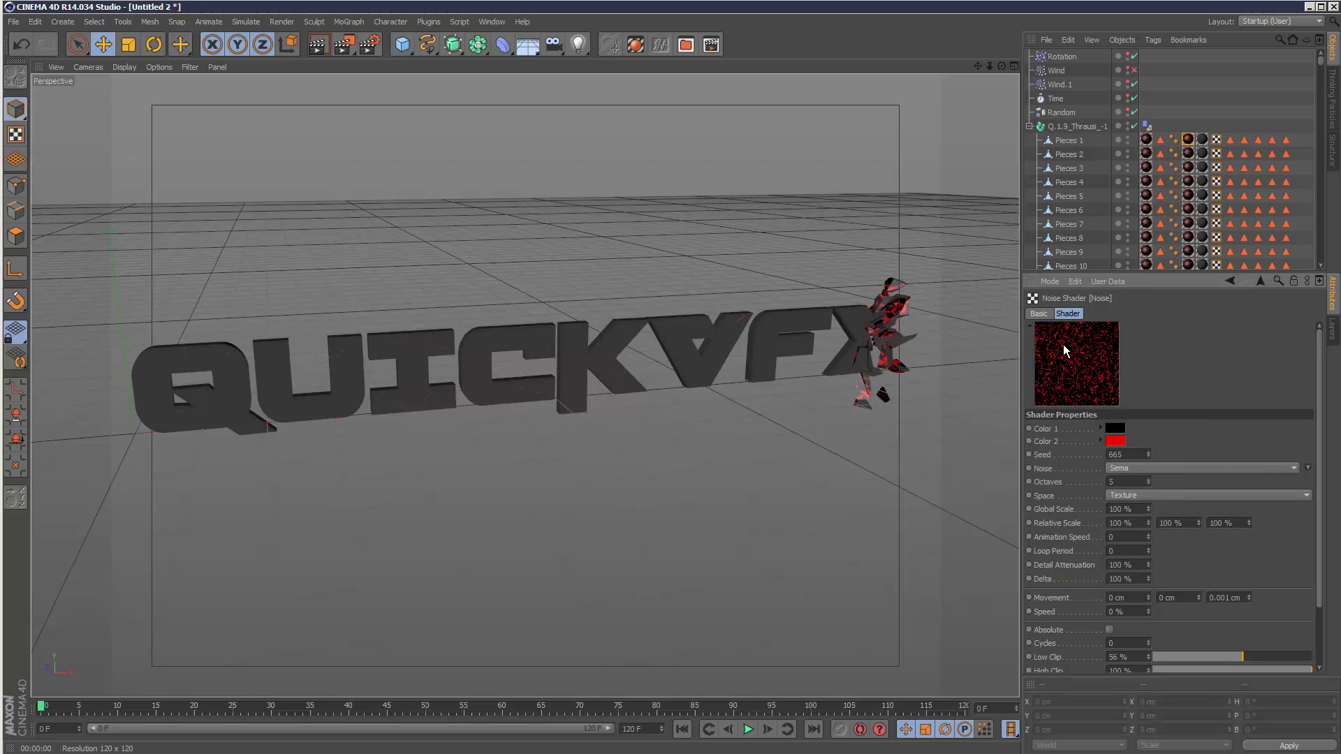
Check Color 2's RGB values and keep Texture as the noise space
click(1100, 441)
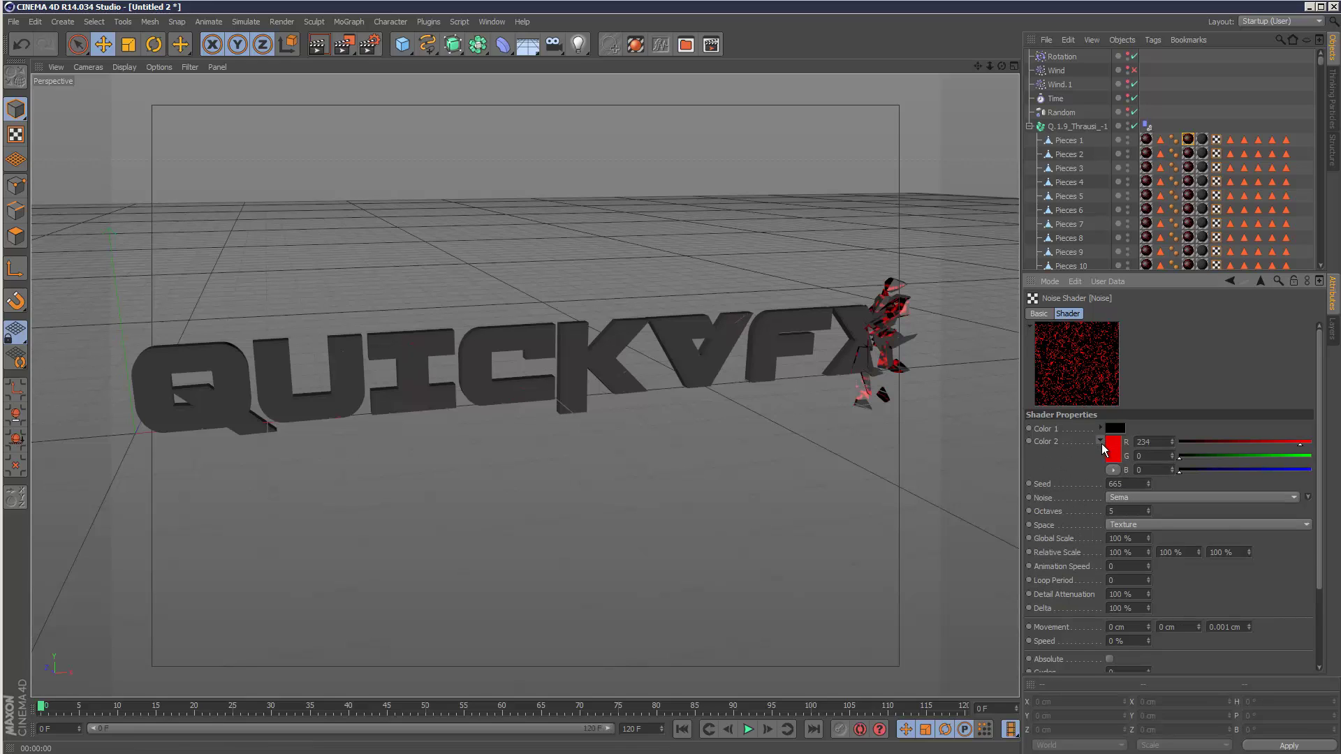
click(1100, 441)
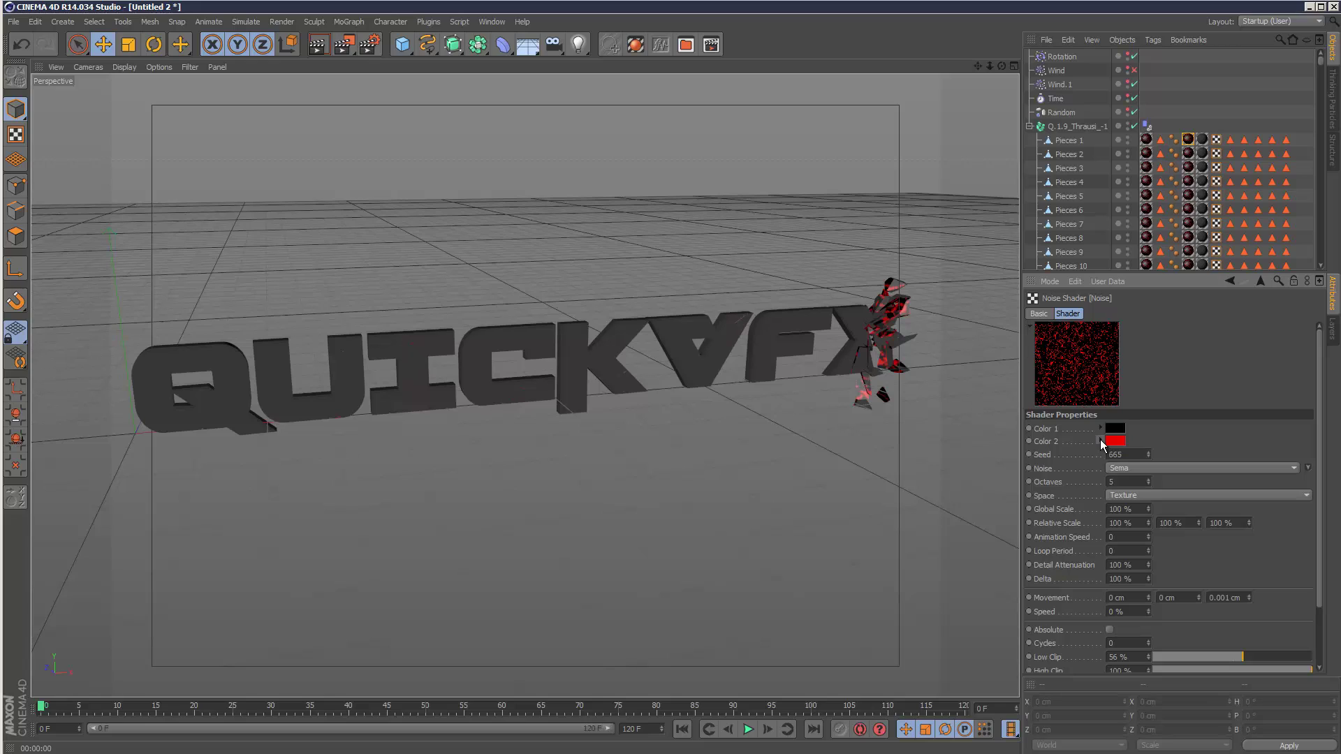
click(1130, 496)
click(1172, 429)
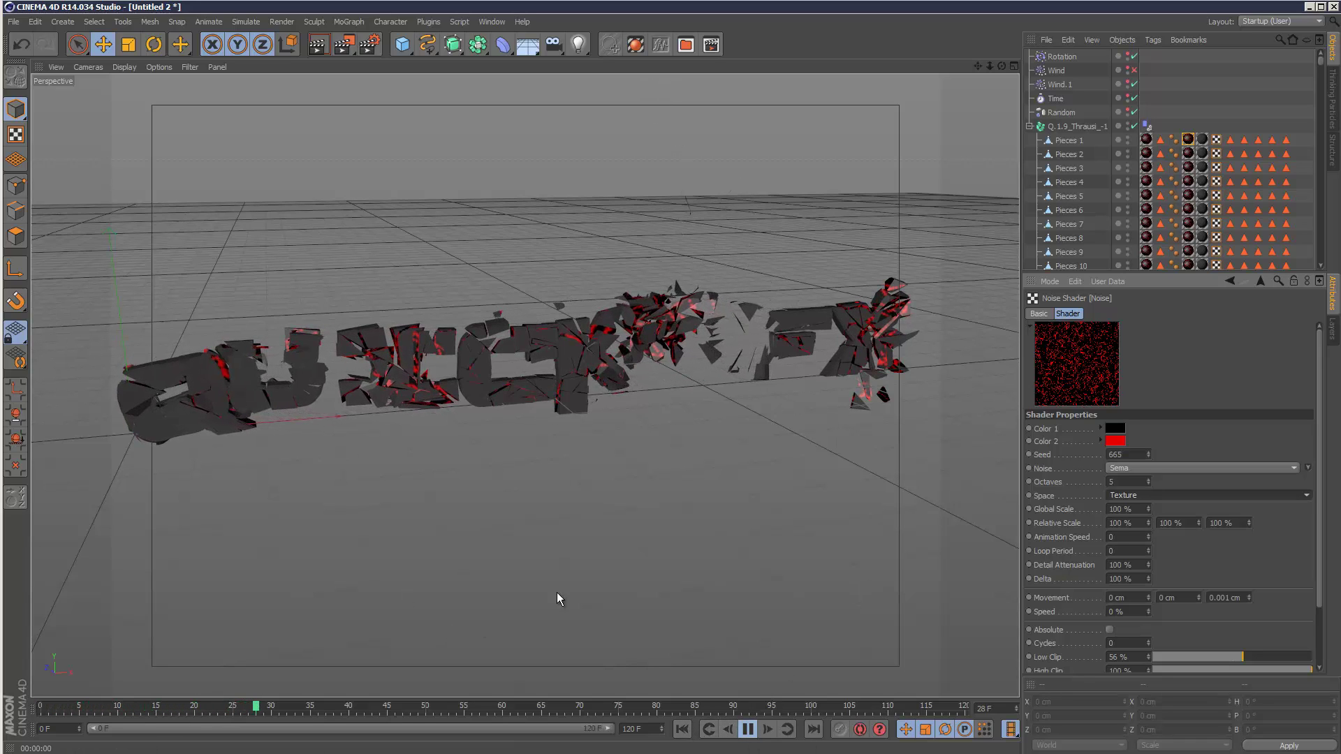
Uncheck Specular in the Cut_InSide material's Basic properties, then replay the QUICKVFX shatter from the start twice
click(1038, 314)
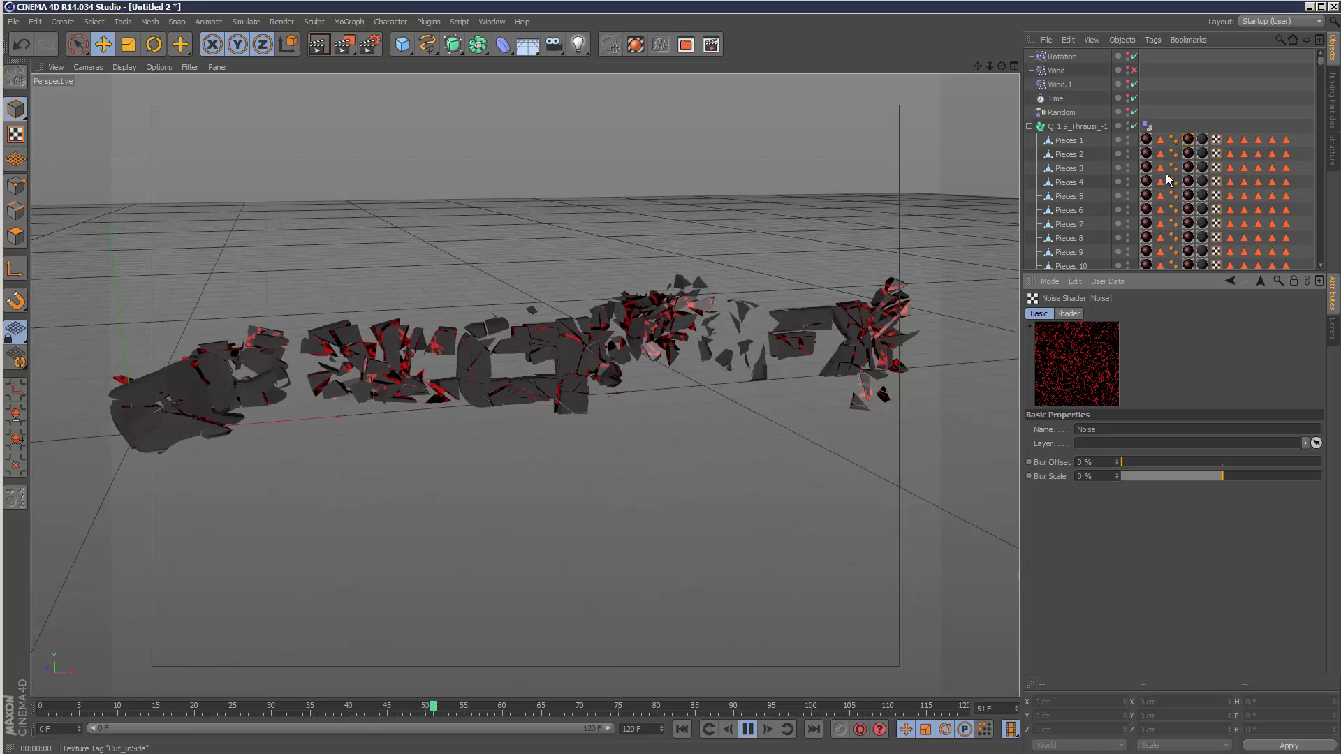
click(1145, 139)
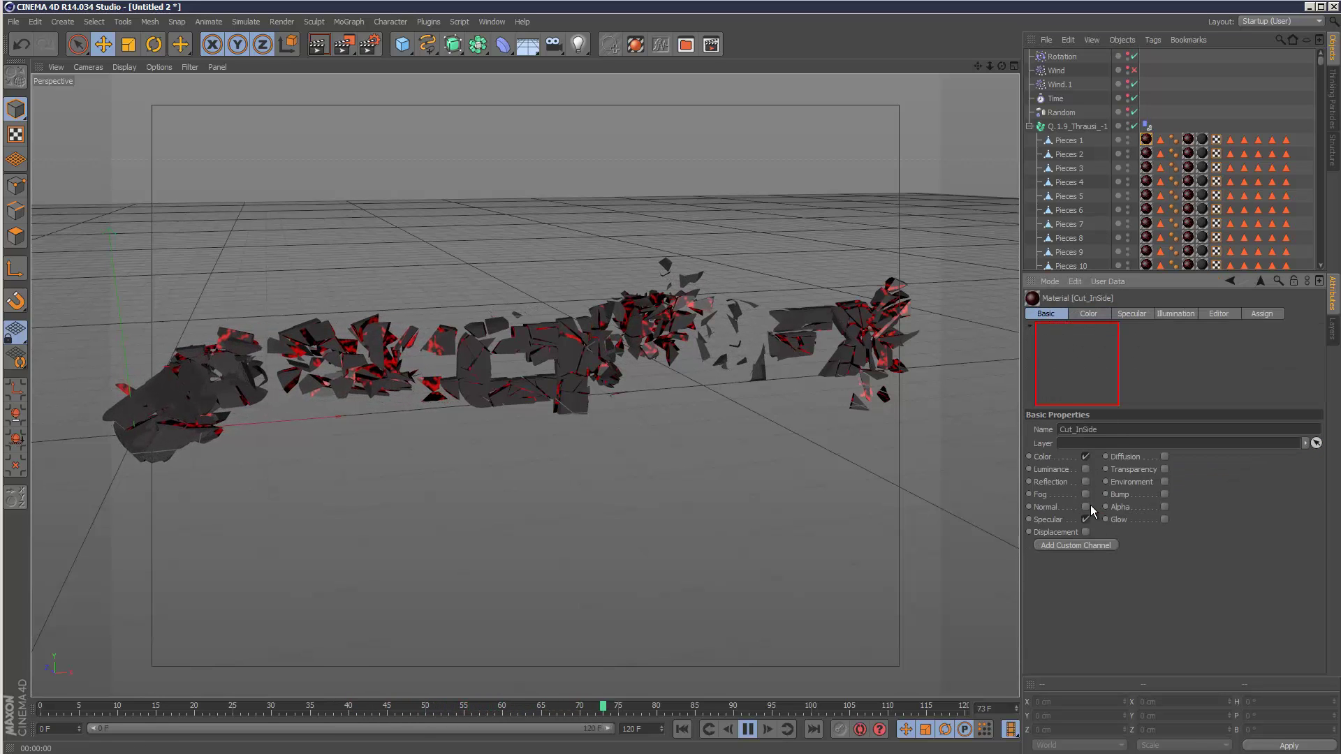
click(1085, 519)
click(681, 733)
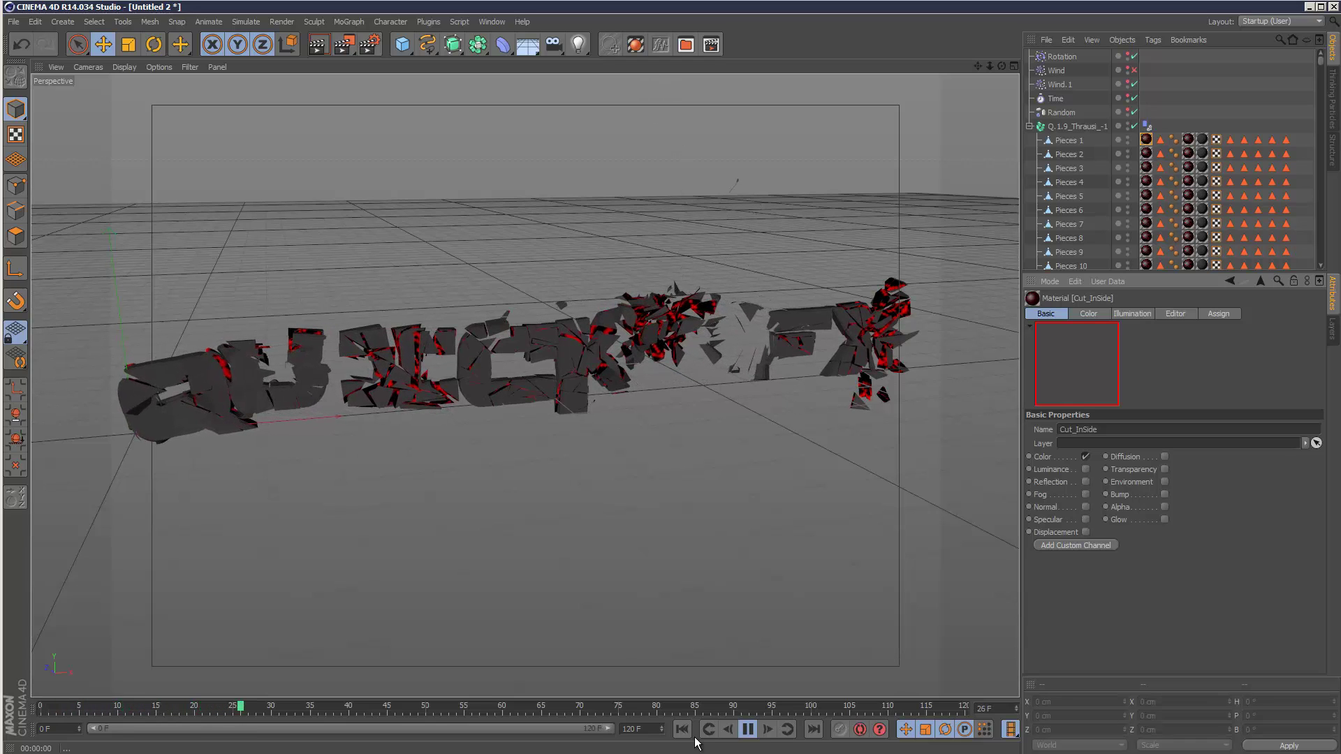
click(681, 731)
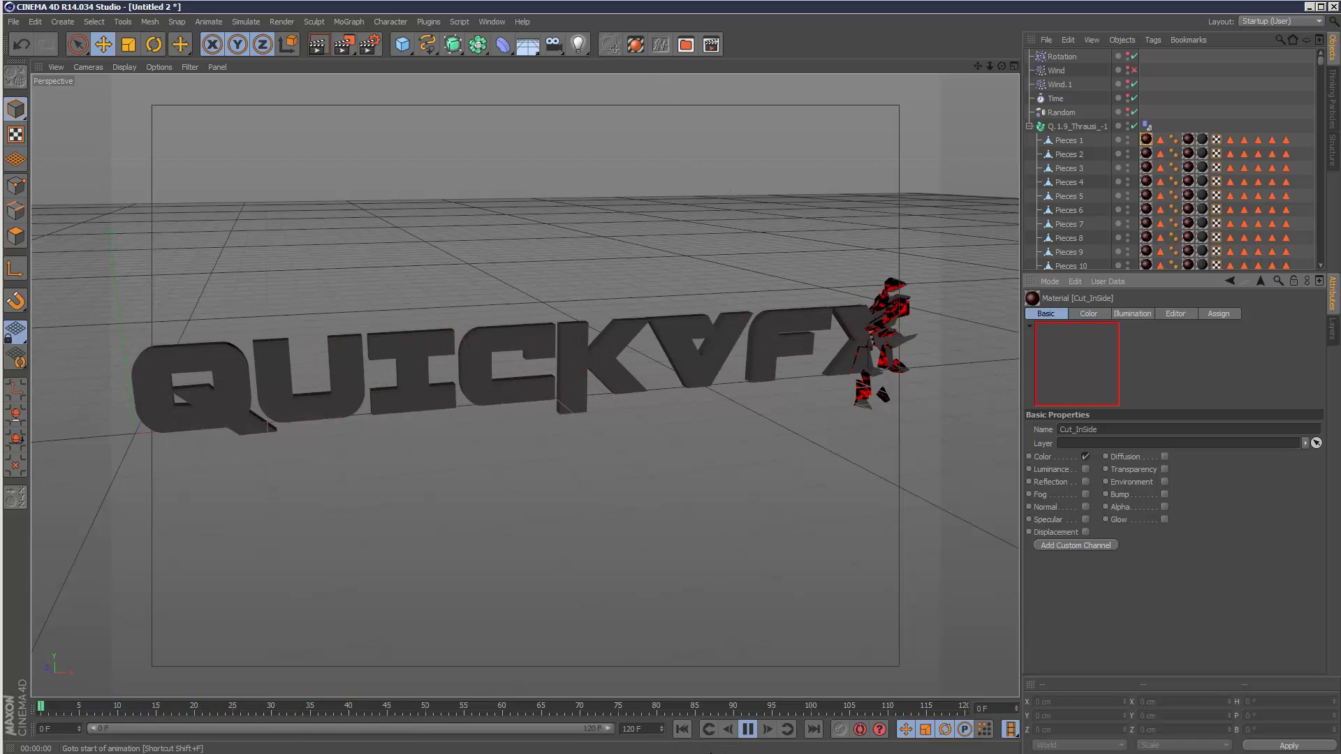